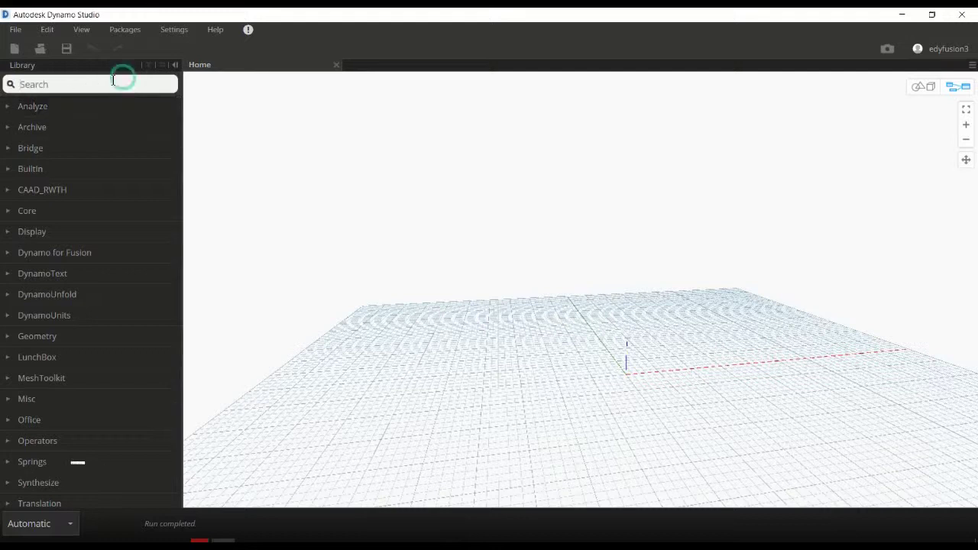
Place a Rectangle.ByWidthLength node found by searching RECTANGLE
type("RECTANGLE")
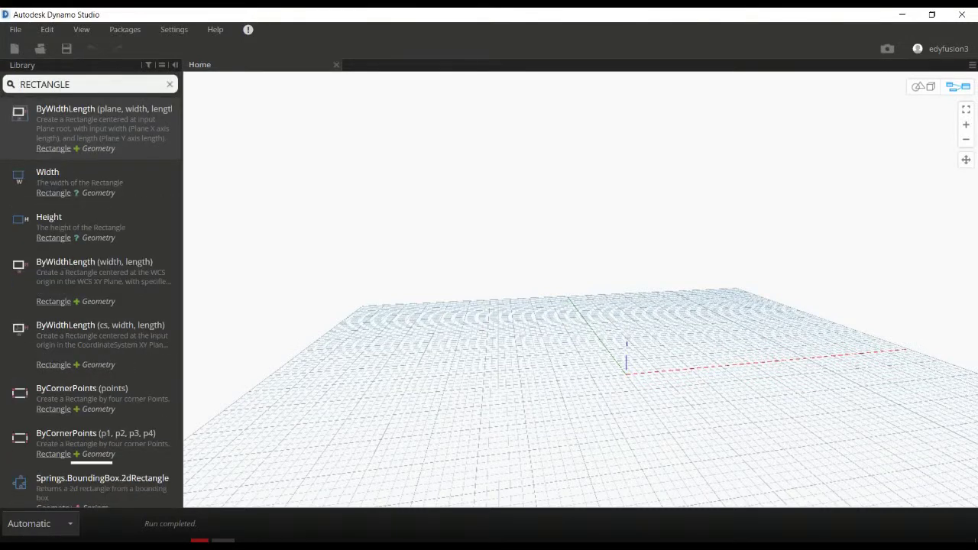
left_click(115, 267)
left_click_drag(675, 357, 621, 273)
Add two Integer Sliders and wire them into the rectangle's width and length inputs
right_click(329, 225)
type("INTEGER")
key("Down")
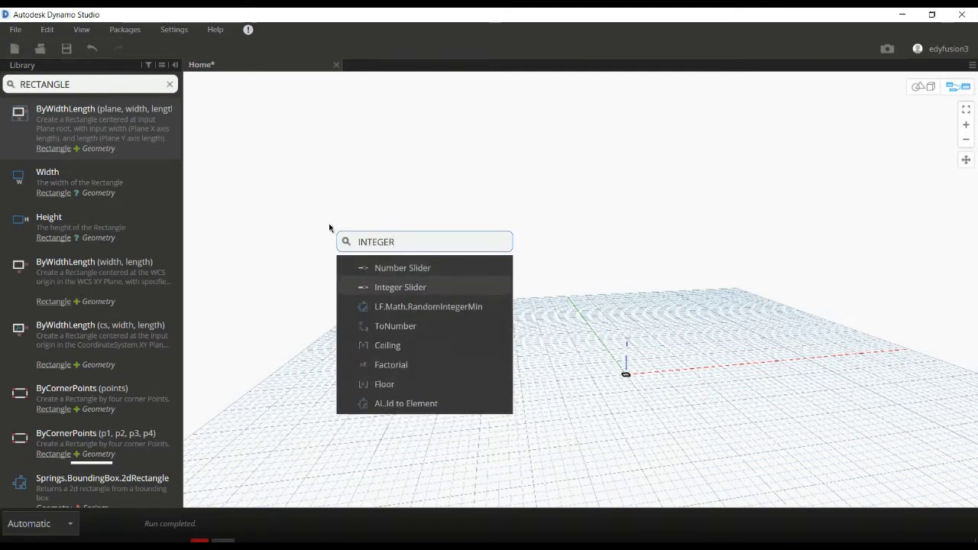
key("Return")
key("ctrl+b")
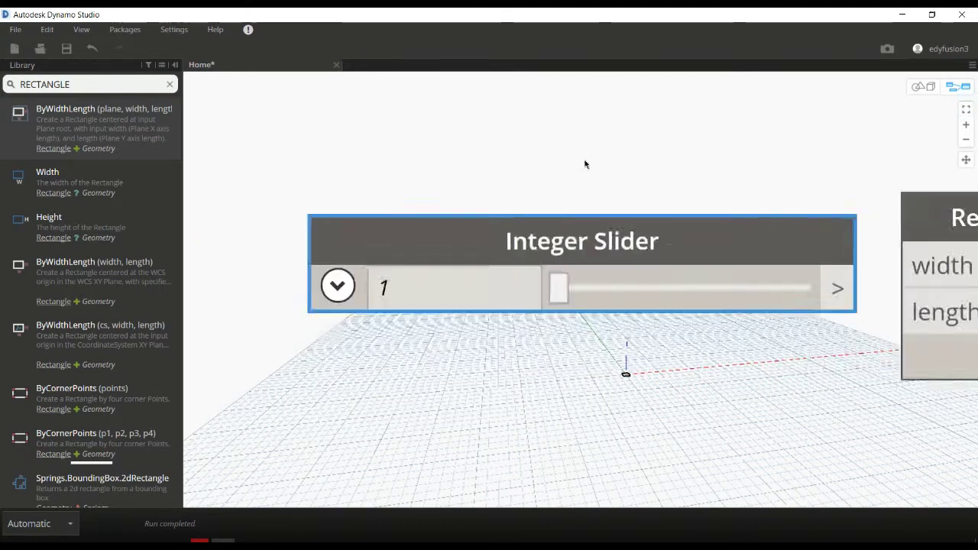
left_click_drag(460, 218, 348, 170)
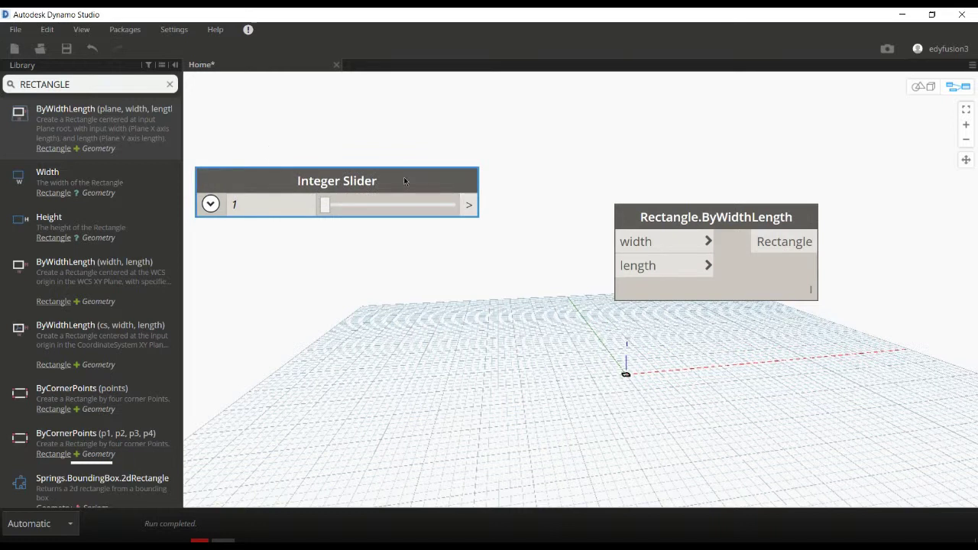
key("ctrl+c")
key("ctrl+v")
left_click(475, 312)
left_click(615, 266)
left_click(478, 204)
left_click(615, 242)
Rename the sliders W and L and set them to 38 and 24
double_click(360, 176)
type("W")
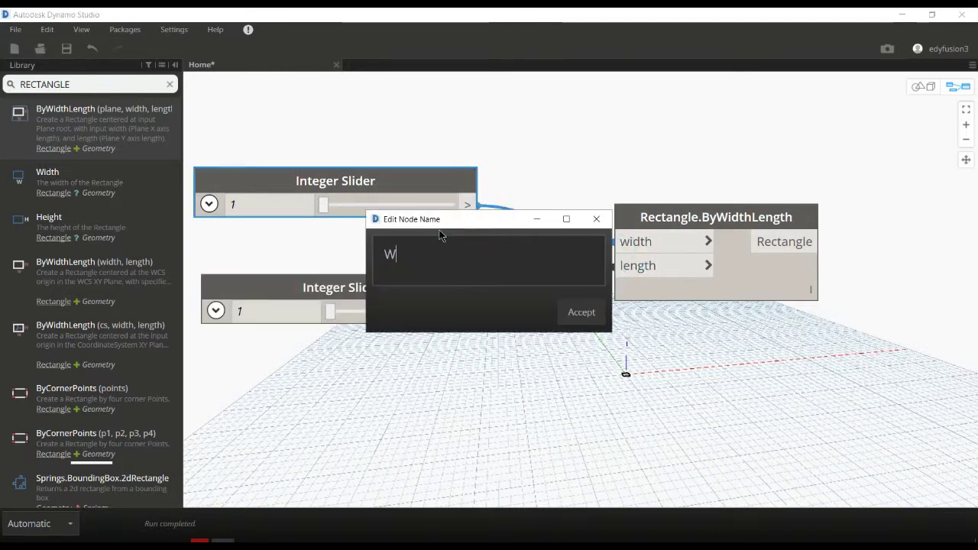
key("Return")
double_click(354, 289)
type("L")
key("Return")
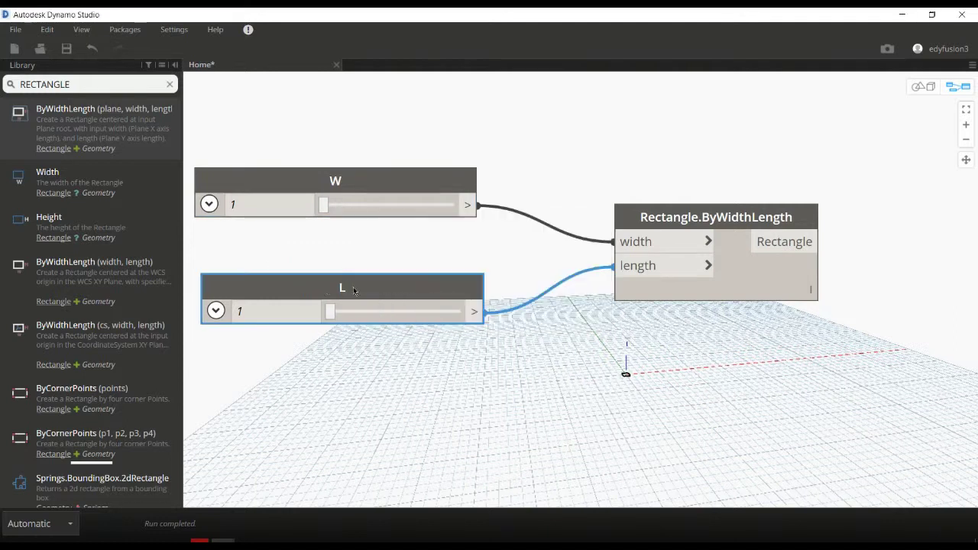
left_click_drag(329, 311, 357, 310)
left_click_drag(324, 205, 371, 205)
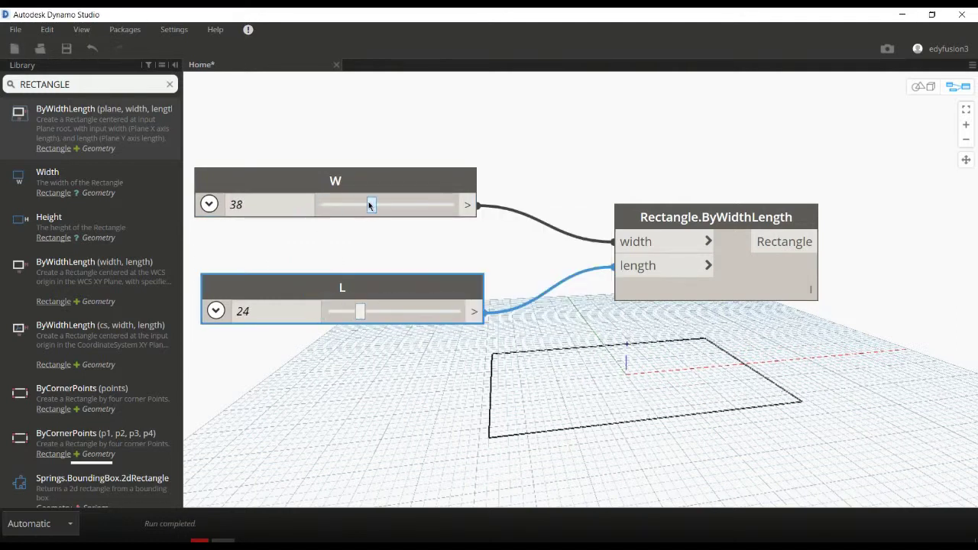
Add a Geometry.Explode node and feed the rectangle into its geometry input
scroll(687, 398, "down", 2)
middle_click_drag(694, 395, 478, 332)
right_click(661, 268)
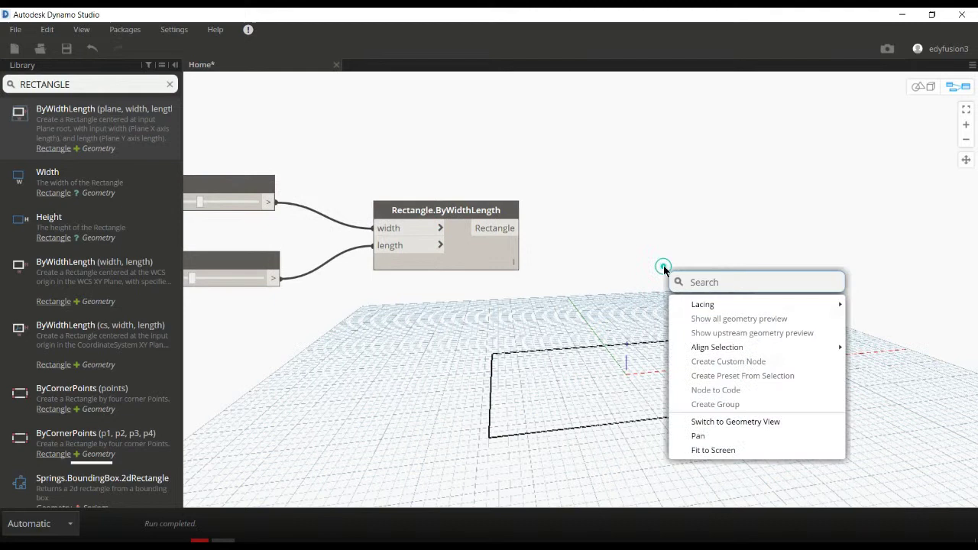
type("EXPLODE")
key("Down")
key("Return")
mouse_move(748, 282)
left_mouse_down()
mouse_move(712, 237)
mouse_move(621, 195)
left_mouse_up()
left_click_drag(510, 228, 587, 228)
Add a Flatten node taking the exploded geometry
middle_click_drag(790, 329, 649, 323)
right_click(771, 282)
type("FLAT")
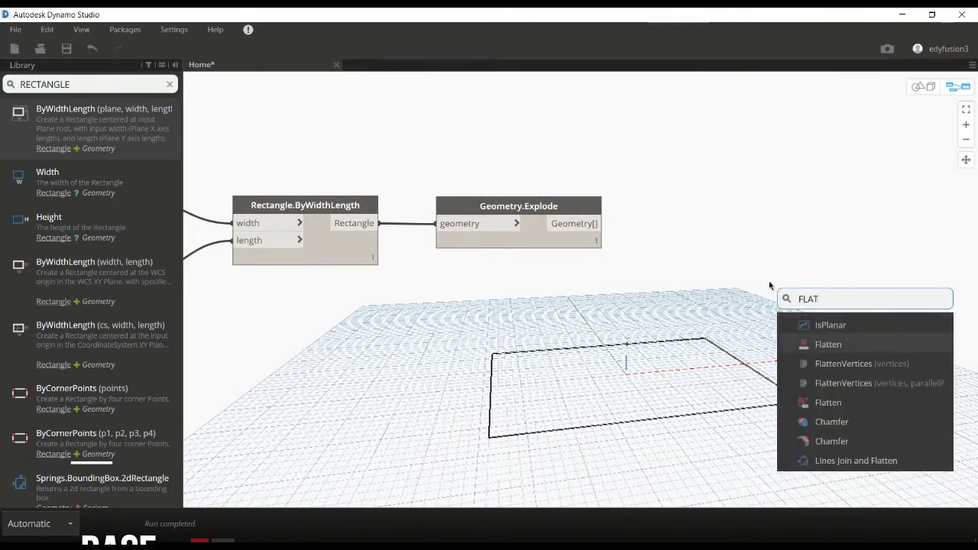
key("Return")
left_click_drag(795, 295, 670, 210)
left_click_drag(600, 223, 649, 230)
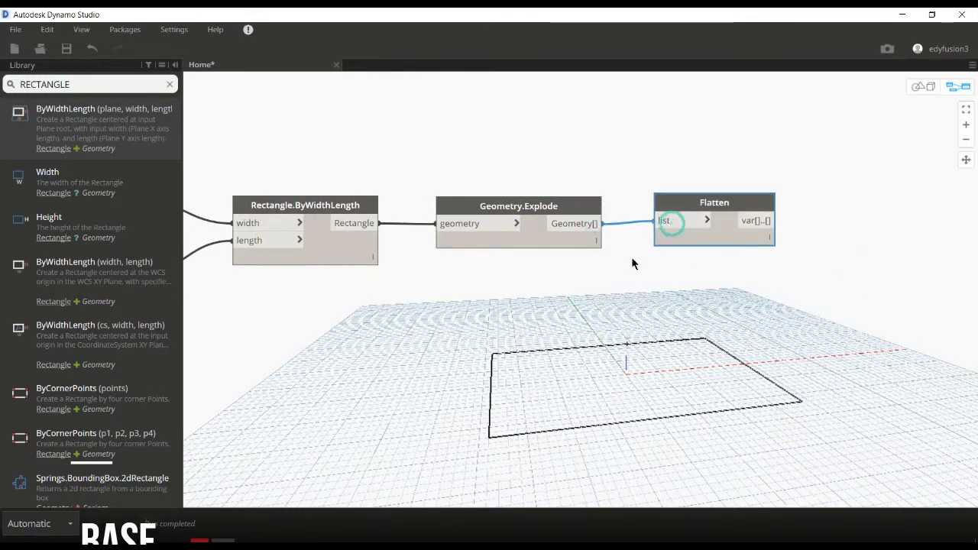
Turn off Geometry.Explode's preview and search the library for SEGMENT
left_click(366, 244)
right_click(539, 234)
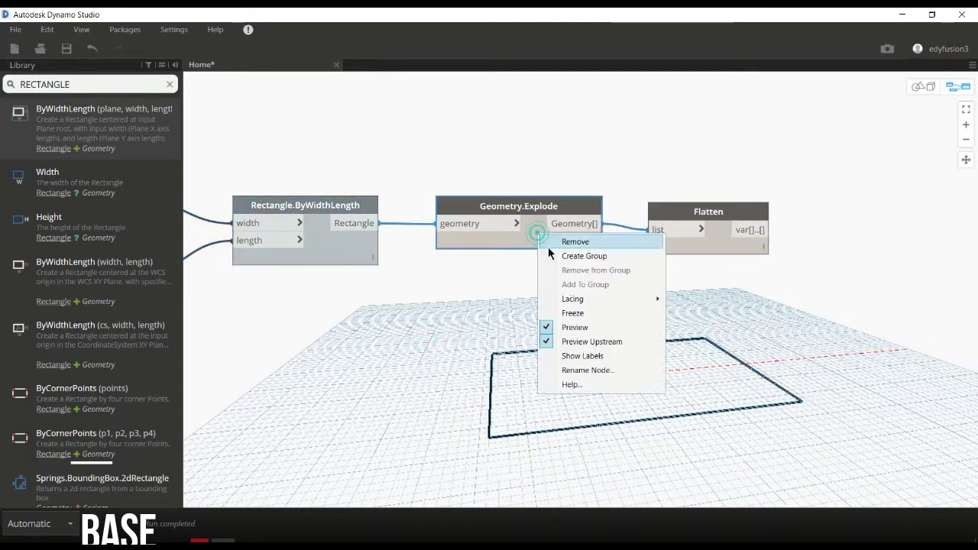
left_click(569, 327)
middle_click_drag(687, 323, 596, 314)
double_click(92, 86)
type("SEGMENT")
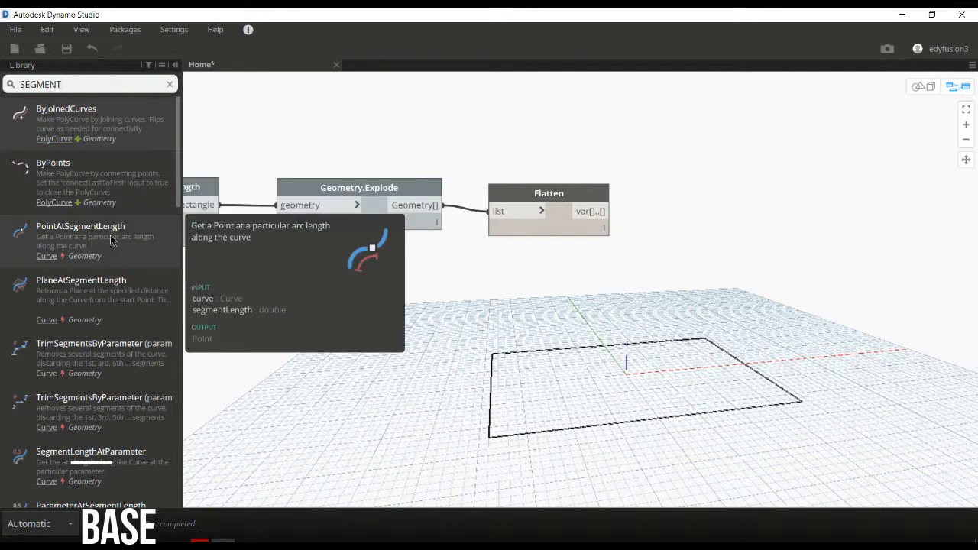
Add Curve.PointAtSegmentLength with Flatten's output as its curve
left_click(110, 235)
mouse_move(716, 353)
left_mouse_down()
mouse_move(835, 298)
mouse_move(792, 235)
left_mouse_up()
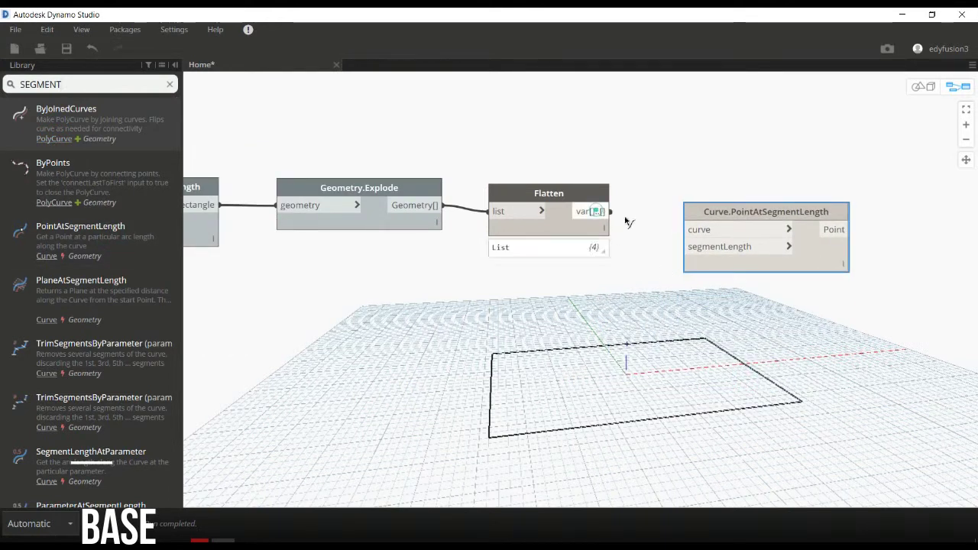
left_click_drag(600, 212, 687, 229)
Add an Integer Slider and wire it into segmentLength
right_click(538, 313)
type("intege")
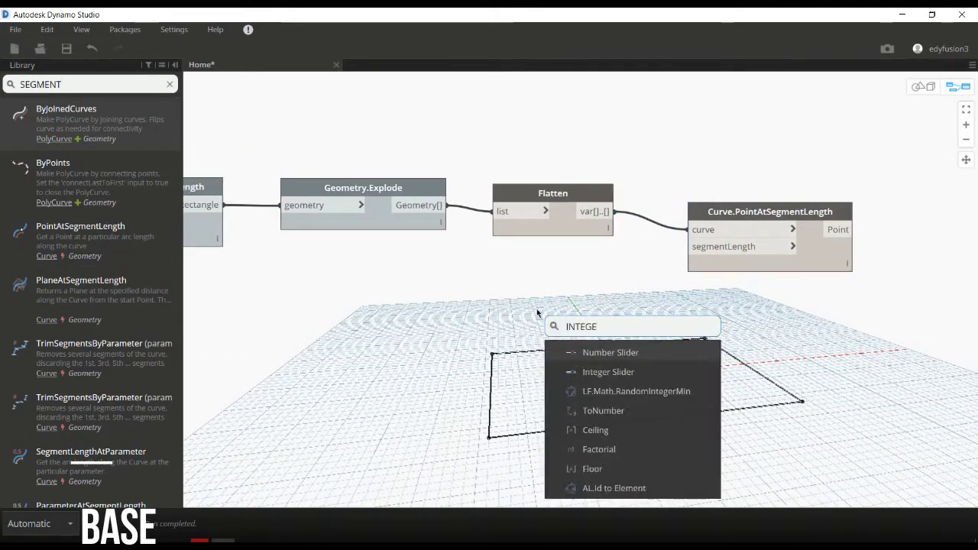
type("r")
key("Return")
left_click(552, 339)
double_click(597, 382)
type("20")
key("Return")
left_click_drag(576, 317, 443, 282)
left_click_drag(597, 303, 686, 246)
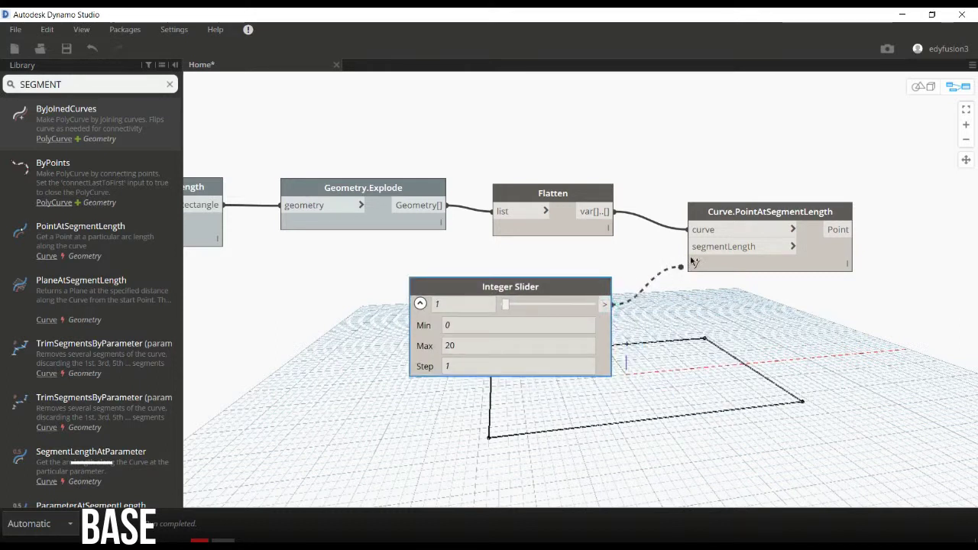
Test a segment length of 12 and set the slider's Max to 15
middle_click_drag(689, 364, 682, 265)
mouse_move(498, 208)
left_mouse_down()
mouse_move(544, 217)
mouse_move(493, 214)
left_mouse_up()
double_click(443, 245)
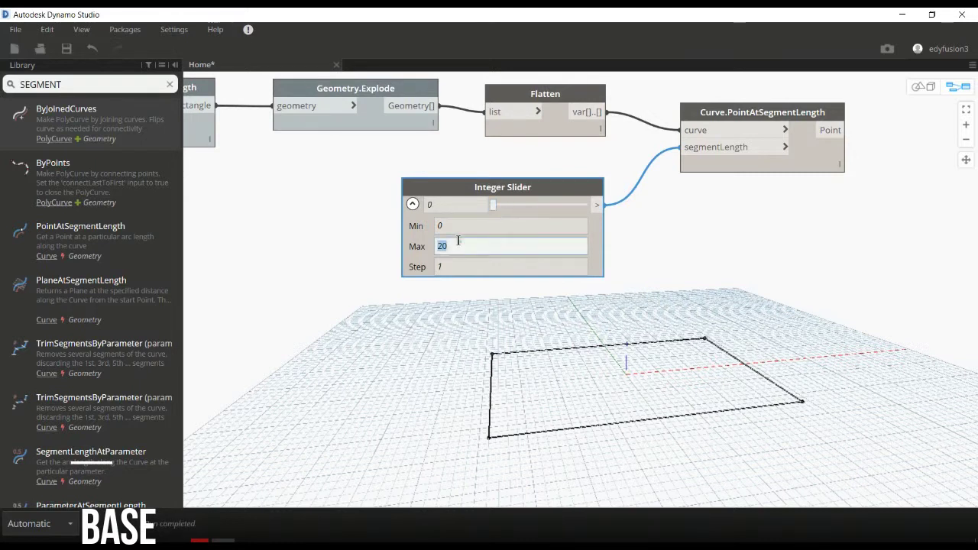
type("15")
key("Return")
left_click(638, 258)
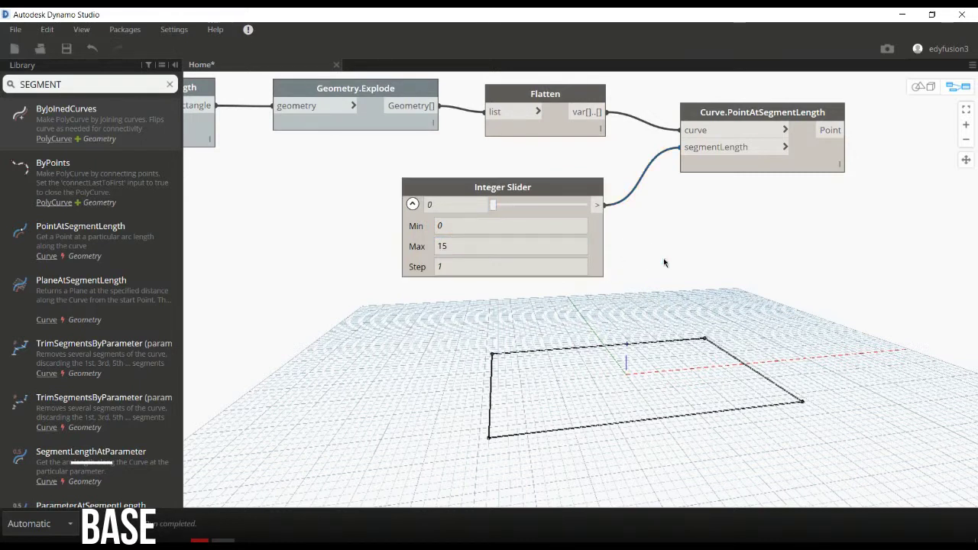
scroll(665, 264, "down", 2)
middle_click_drag(693, 280, 500, 313)
scroll(634, 221, "up", 1)
Create a Code Block holding four lines of P[0]
double_click(629, 211)
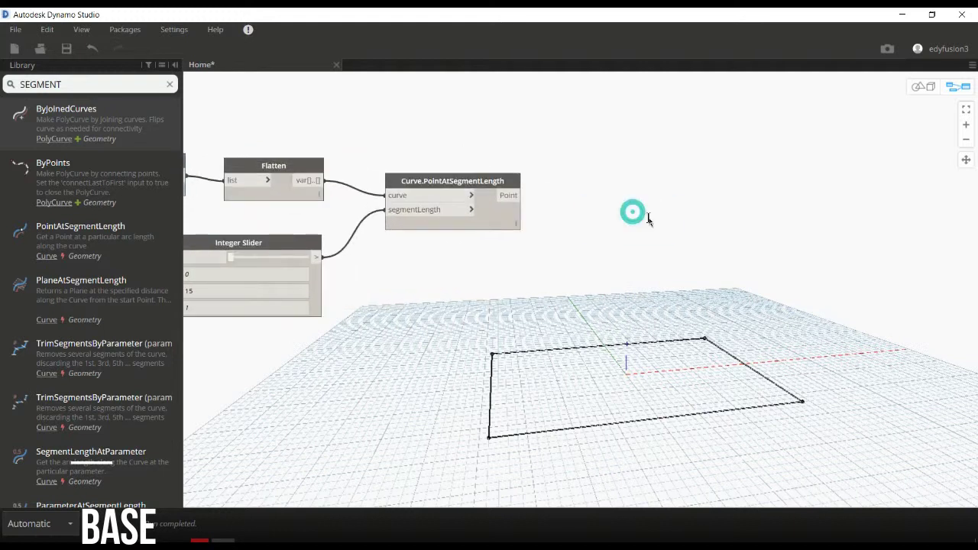
scroll(691, 211, "up", 1)
type("P")
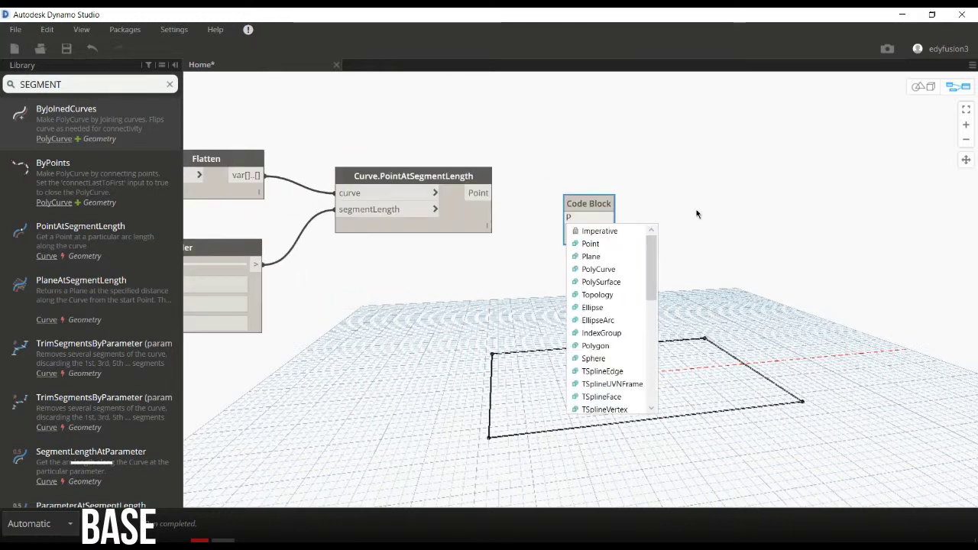
type(" [0]")
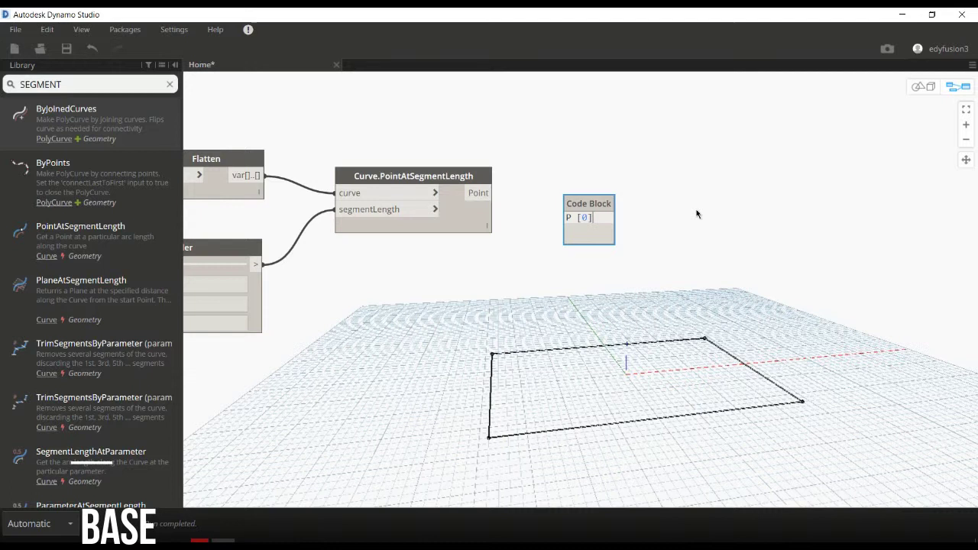
key("ctrl+a")
key("ctrl+c")
key("End")
key("Return")
key("ctrl+v")
key("Return")
key("ctrl+v")
key("Return")
key("ctrl+v")
Renumber the lines to P[0], P[1], P[2], P[3] and commit the block
double_click(584, 228)
type("1")
double_click(585, 240)
key("BackSpace")
type("2")
double_click(584, 251)
type("3")
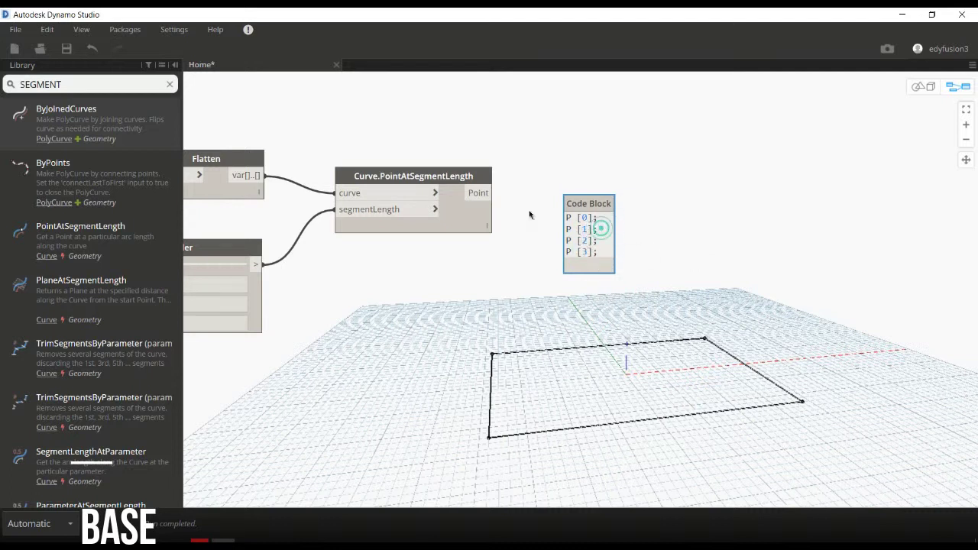
left_click(510, 213)
Wire the Point output into the Code Block's P input
left_click(481, 230)
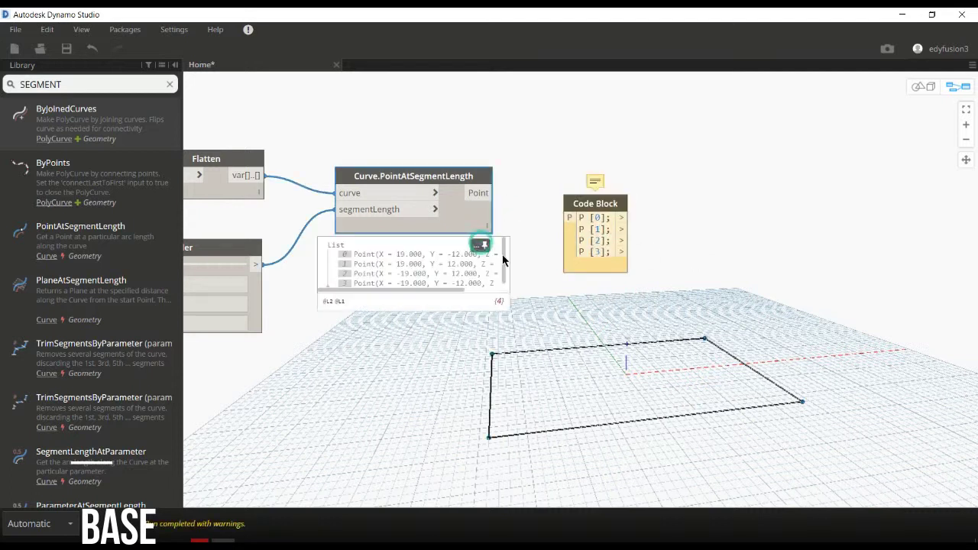
mouse_move(476, 193)
left_mouse_down()
mouse_move(568, 218)
mouse_move(579, 197)
left_mouse_up()
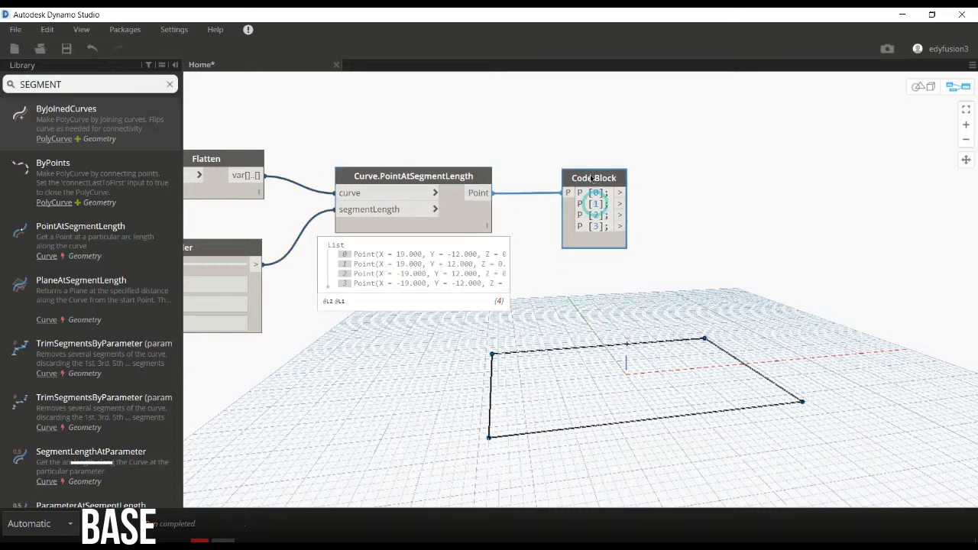
mouse_move(718, 238)
middle_mouse_down()
mouse_move(692, 192)
mouse_move(768, 151)
middle_mouse_up()
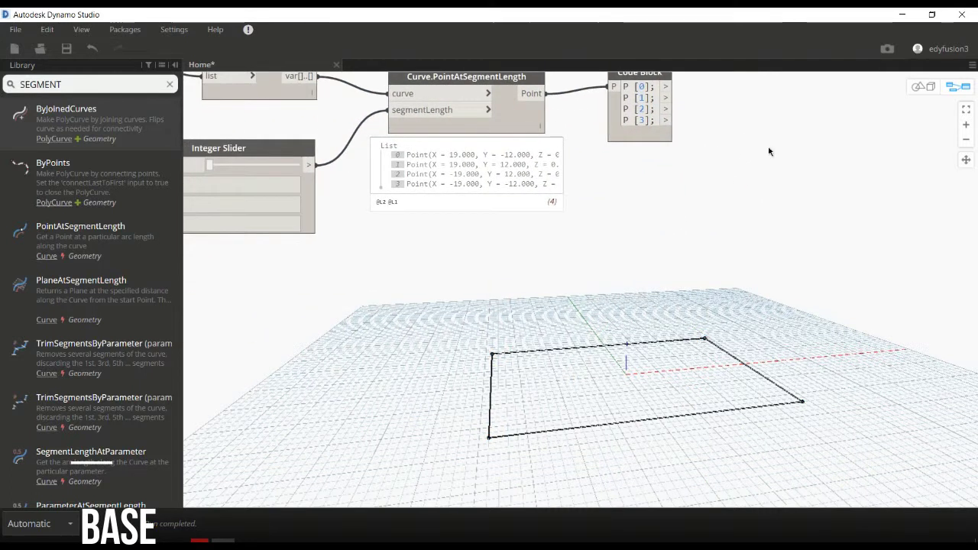
Create a w+5 Code Block and a duplicate edited to l+5
double_click(576, 296)
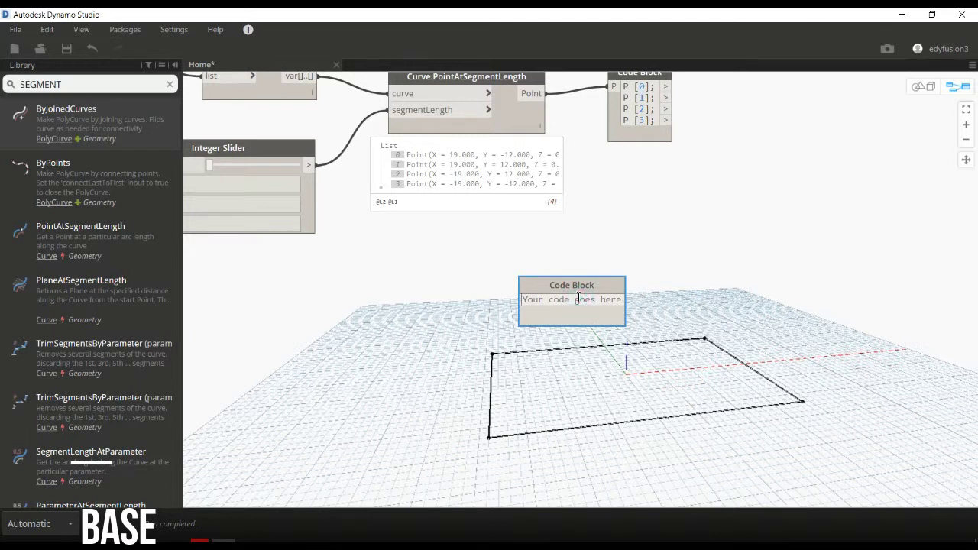
type("W+")
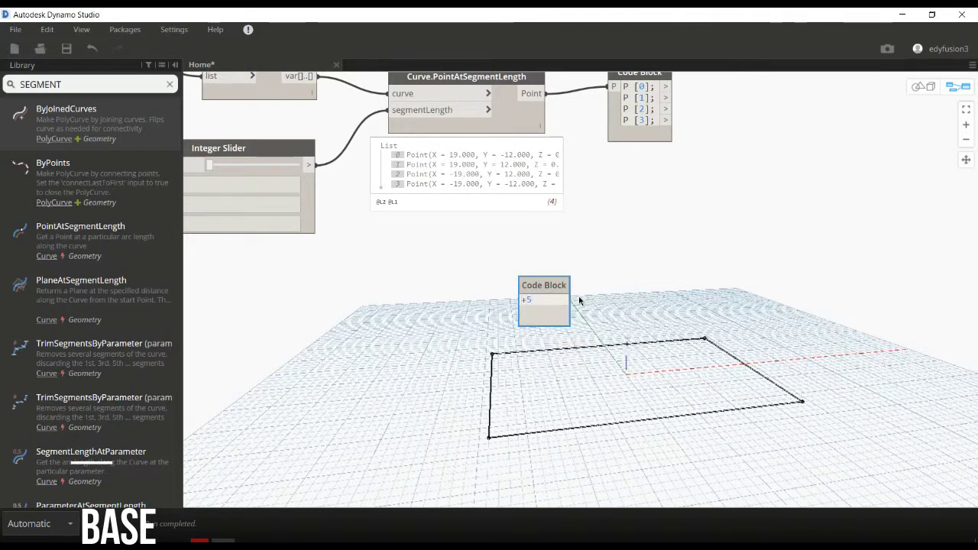
left_click(574, 294)
left_click(570, 281)
key("ctrl+c")
key("ctrl+v")
left_click(546, 380)
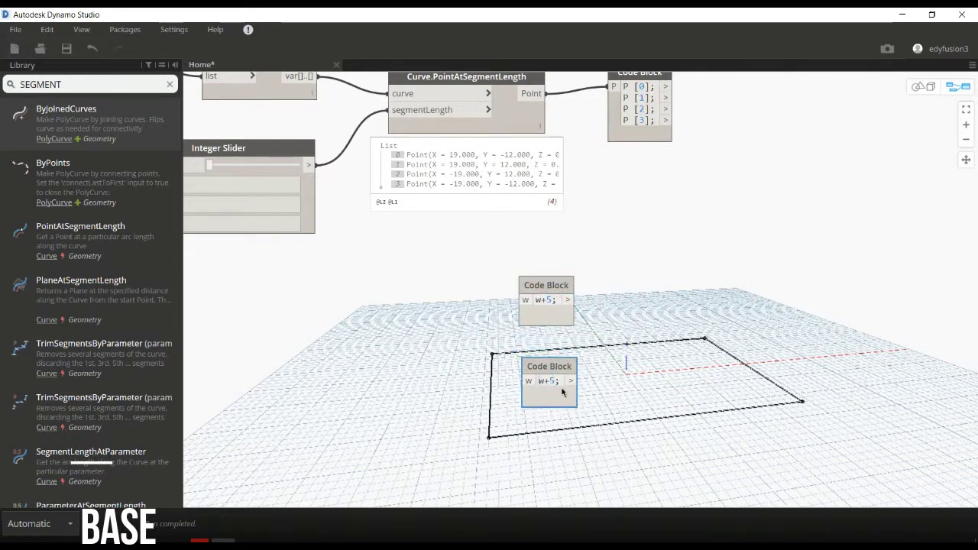
key("BackSpace")
type("l")
left_click(611, 425)
Wire the W slider into w+5 and the L slider into l+5
scroll(463, 356, "down", 3)
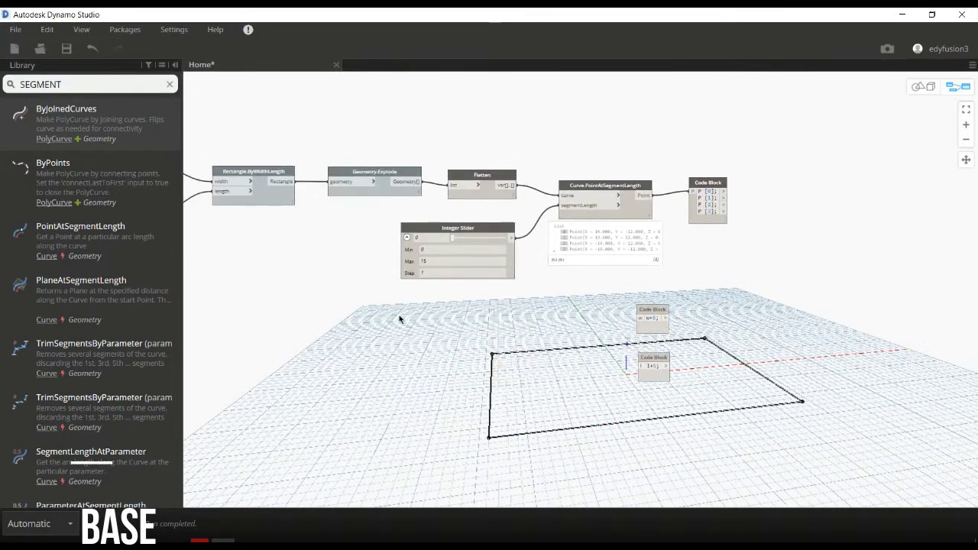
scroll(406, 229, "up", 2)
left_click_drag(298, 137, 957, 339)
left_click_drag(298, 137, 952, 342)
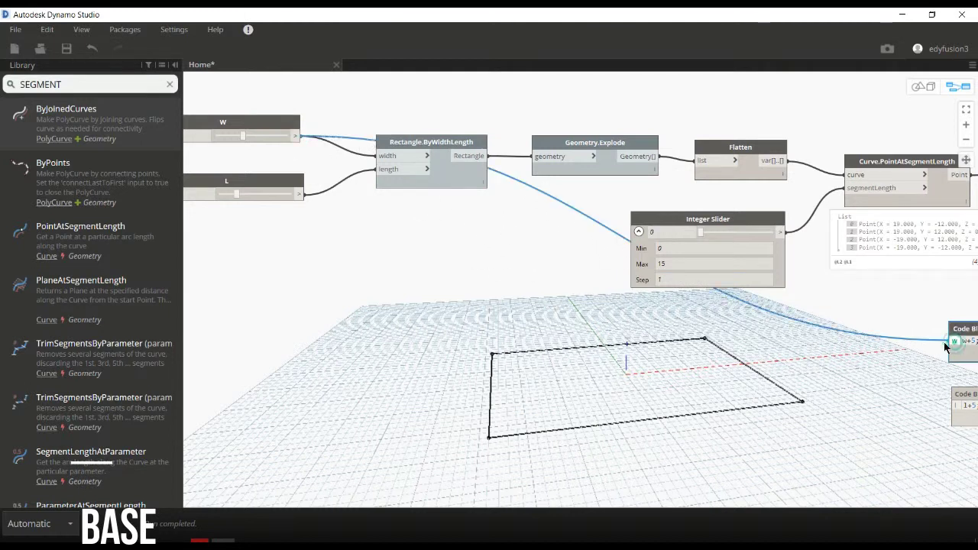
mouse_move(302, 193)
left_mouse_down()
mouse_move(898, 404)
mouse_move(955, 405)
left_mouse_up()
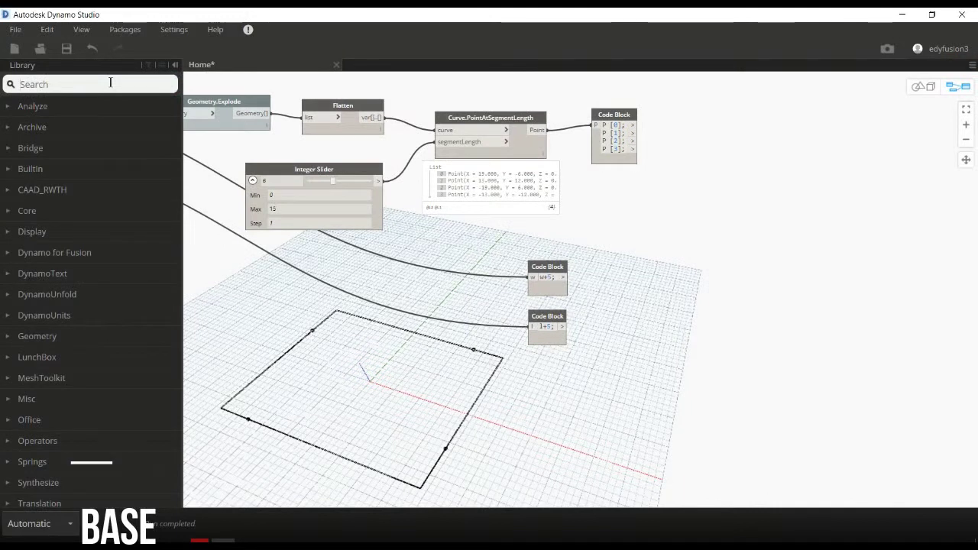
Place a Line.ByStartPointDirectionLength node found by searching 'line by star'
type("line")
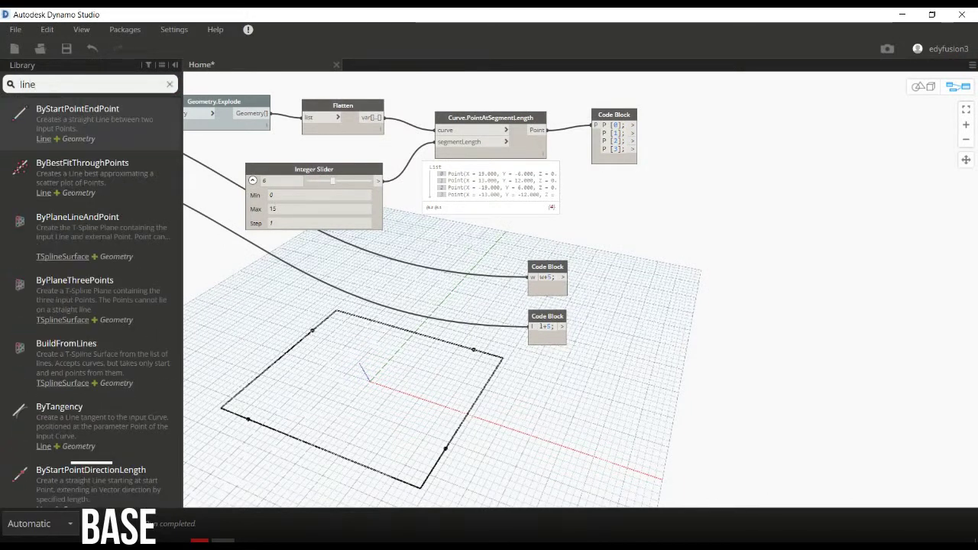
type(" by")
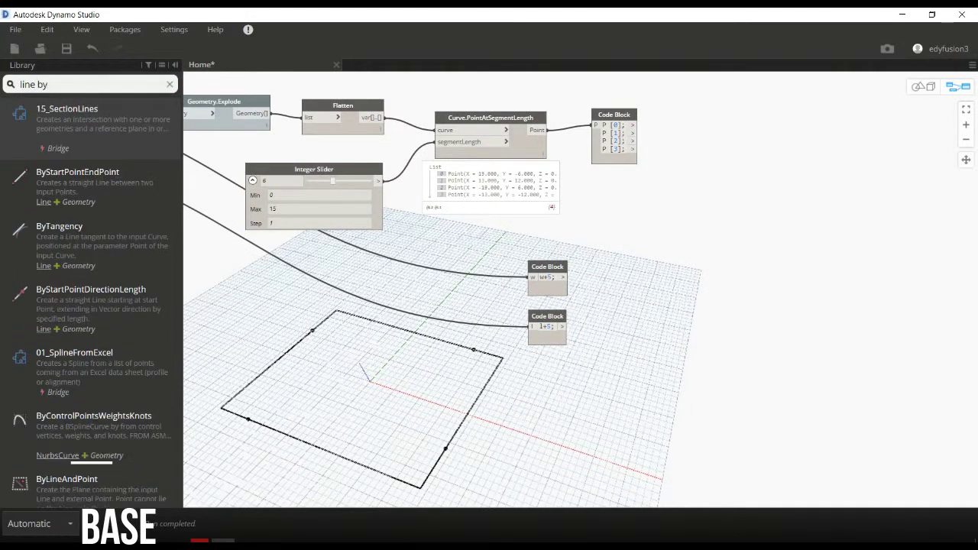
type(" star")
mouse_move(90, 303)
left_click(109, 176)
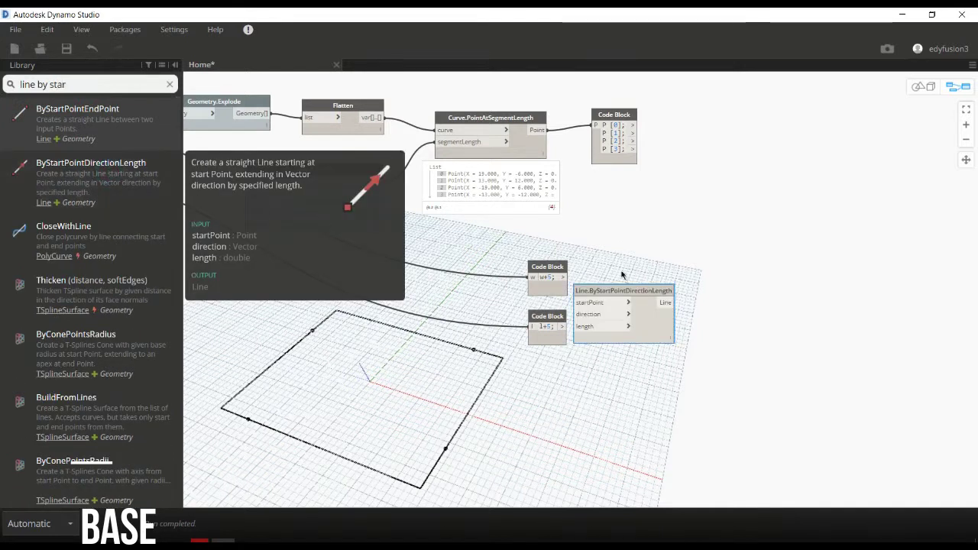
left_click_drag(673, 320, 808, 143)
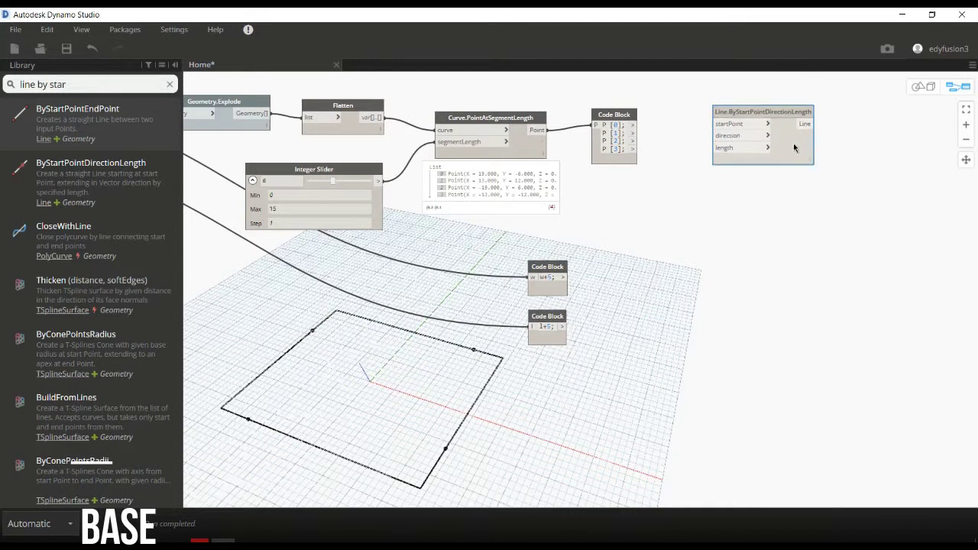
scroll(806, 197, "up", 1)
left_click_drag(829, 148, 835, 158)
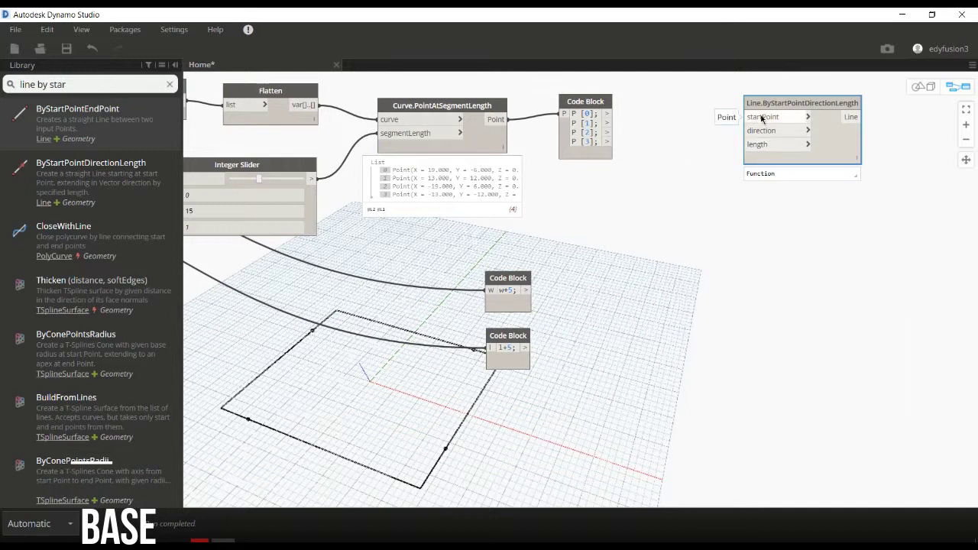
Feed P[0] into the line's startPoint and w+5 into its length
left_click_drag(608, 113, 745, 117)
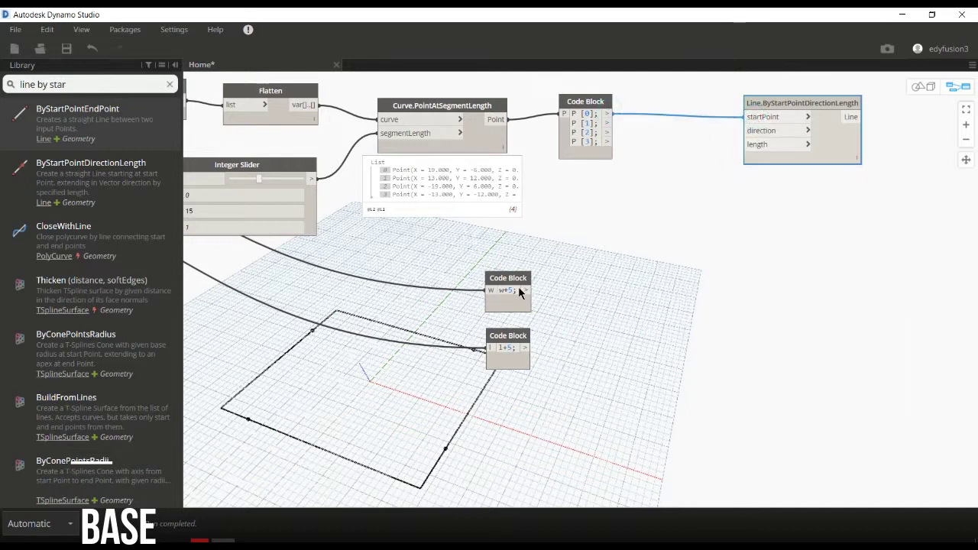
left_click_drag(526, 291, 748, 145)
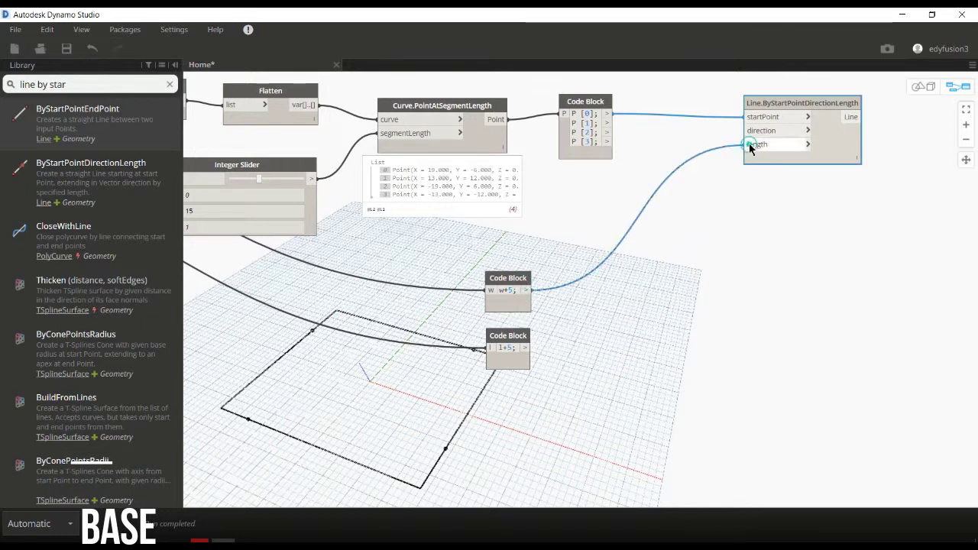
left_click(585, 402)
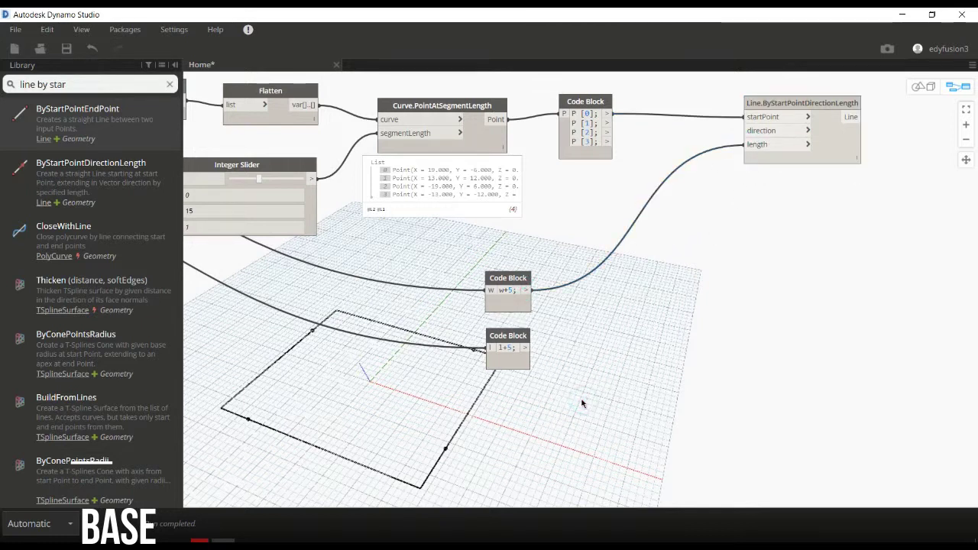
Create a Vector.ByCoordinates(-1,0) Code Block and use it as the line's direction
double_click(520, 431)
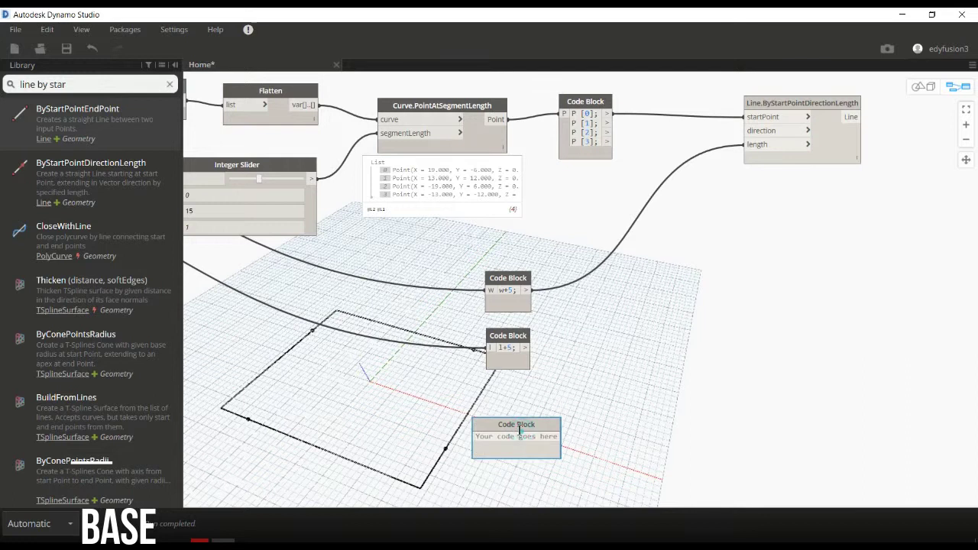
type("vector")
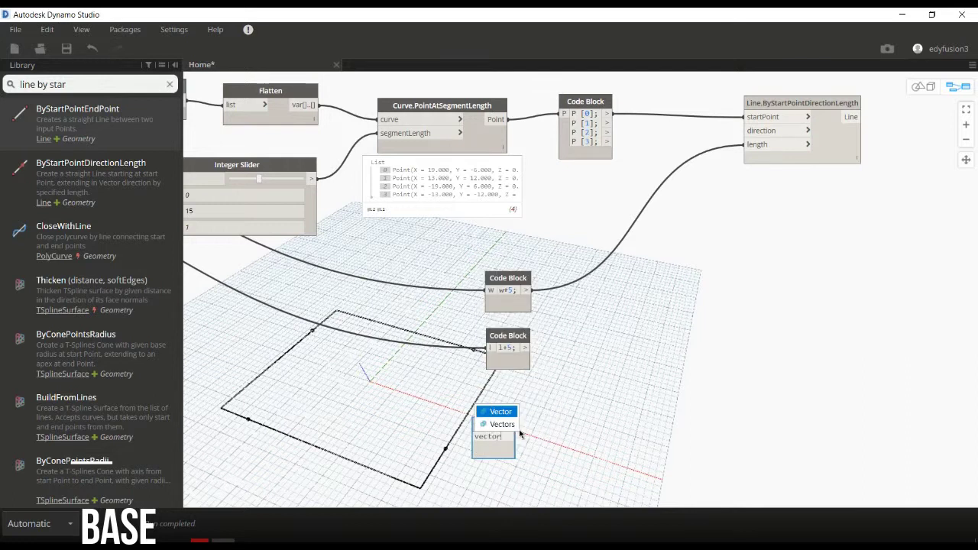
key("Return")
type(".by")
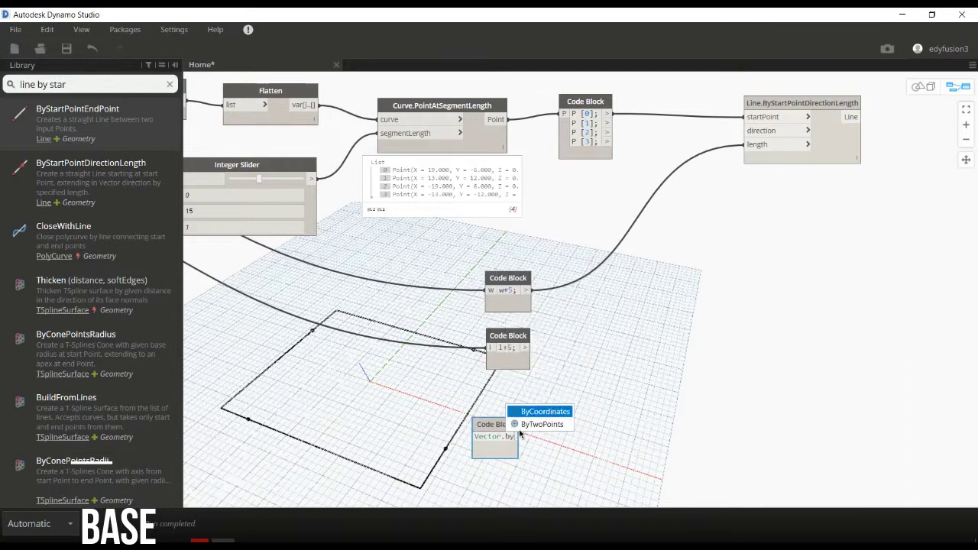
key("Return")
type("(")
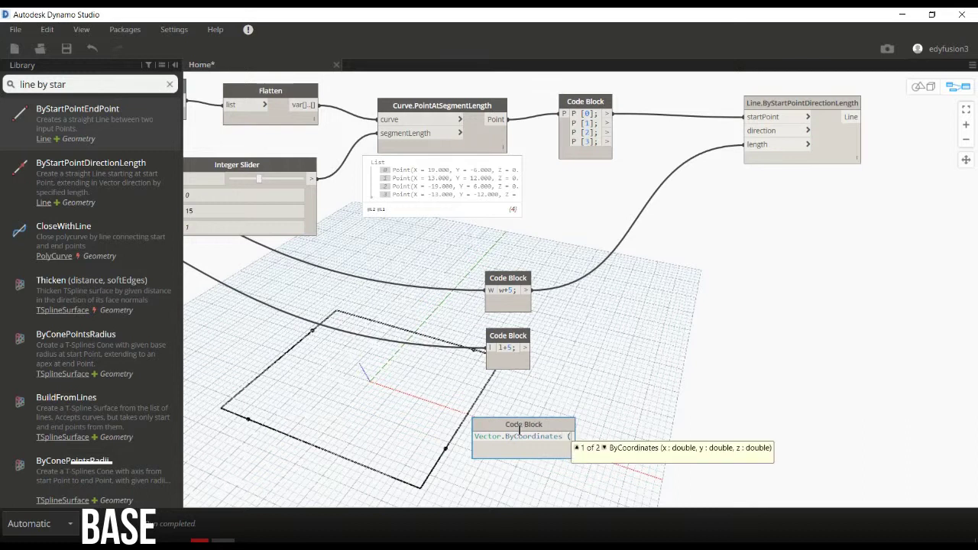
type("-1,0")
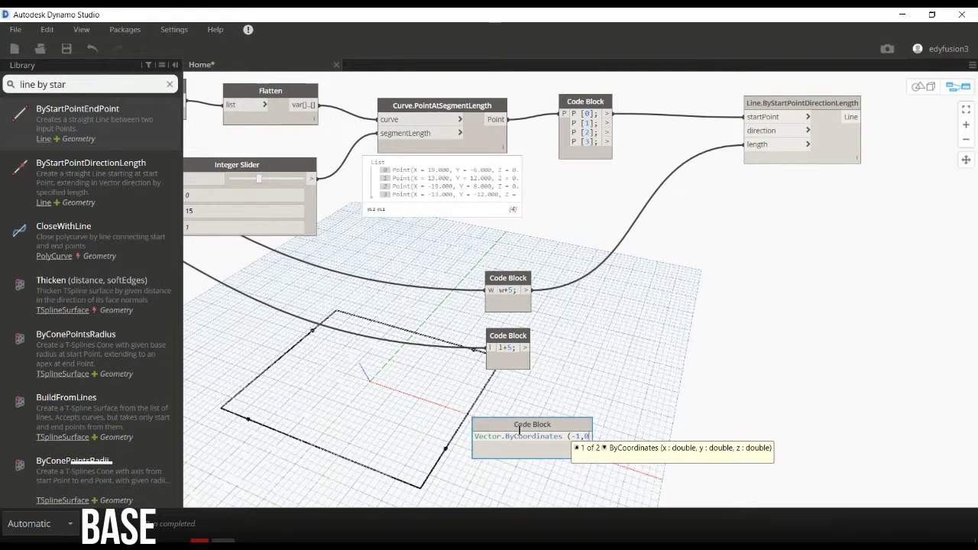
type(");")
key("ctrl+a")
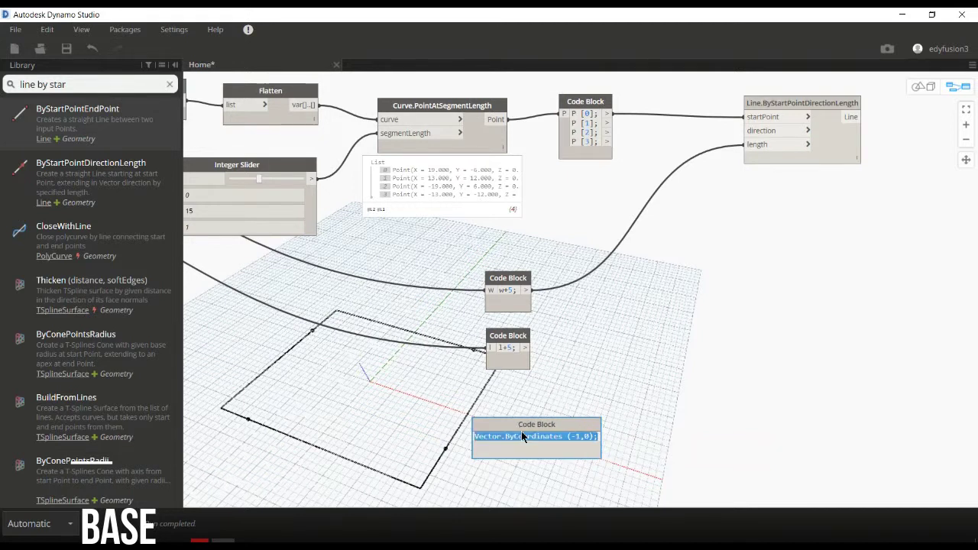
left_click(611, 374)
left_click_drag(607, 436, 760, 131)
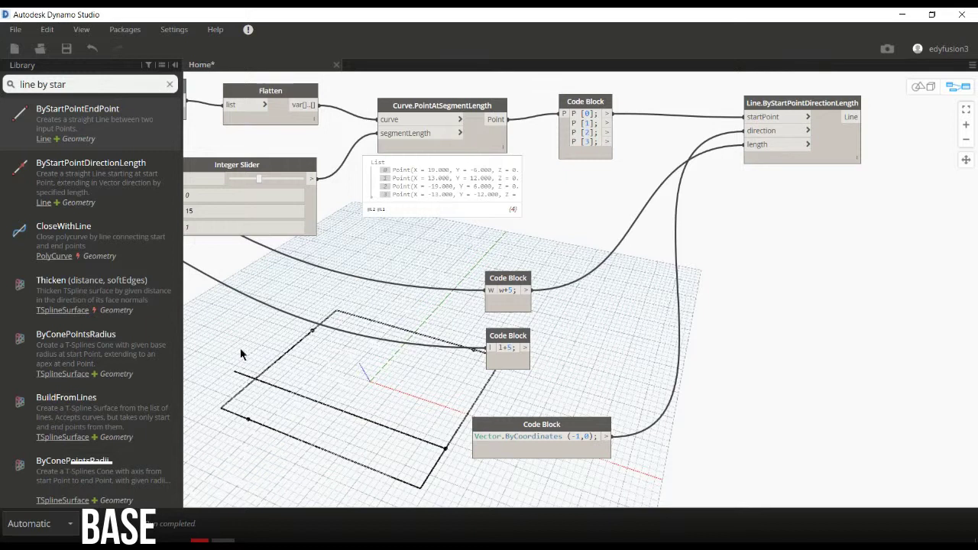
Duplicate the line node and add a second vector line (0,-1) to the Code Block
left_click(844, 144)
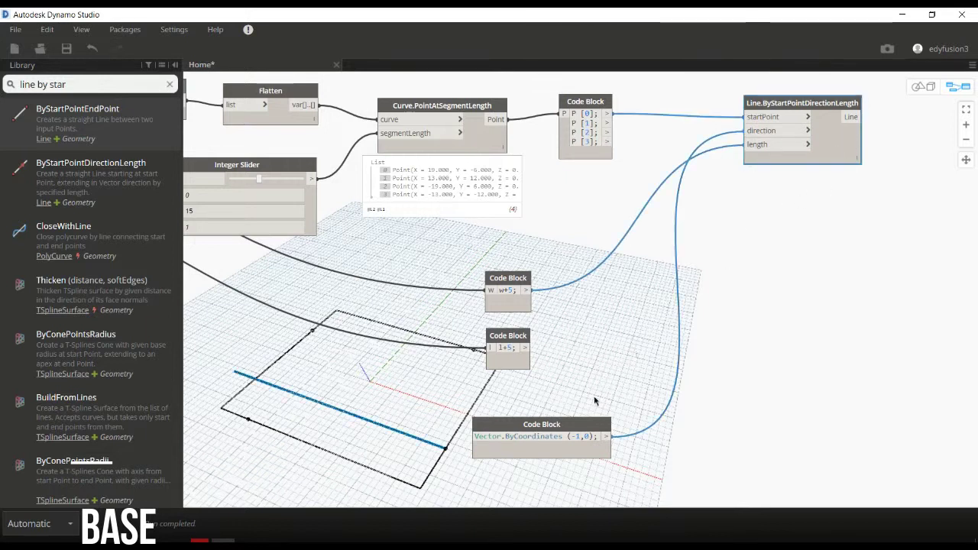
mouse_move(844, 137)
left_mouse_down("ctrl")
mouse_move(848, 286)
mouse_move(810, 295)
left_mouse_up("ctrl")
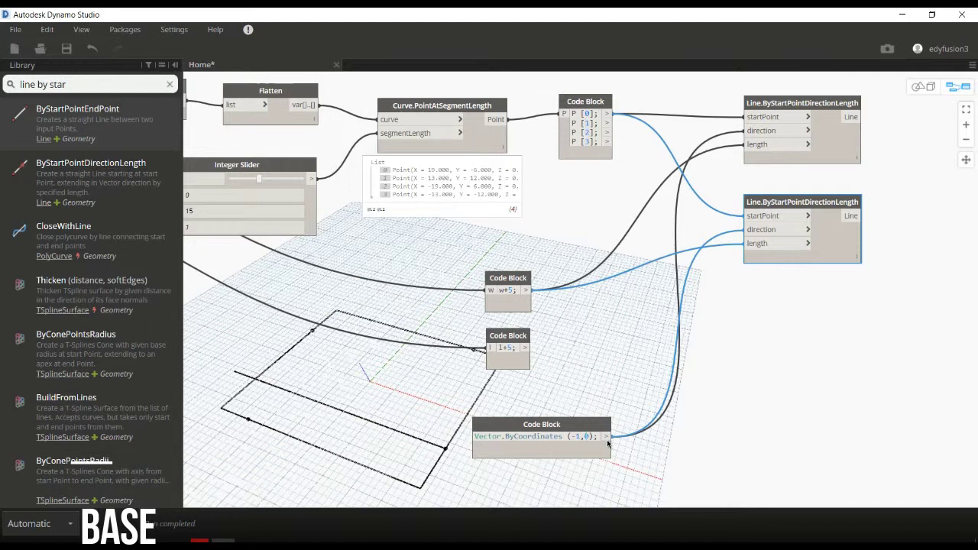
key("Return")
type("Vector.ByCoordinates (1,0);")
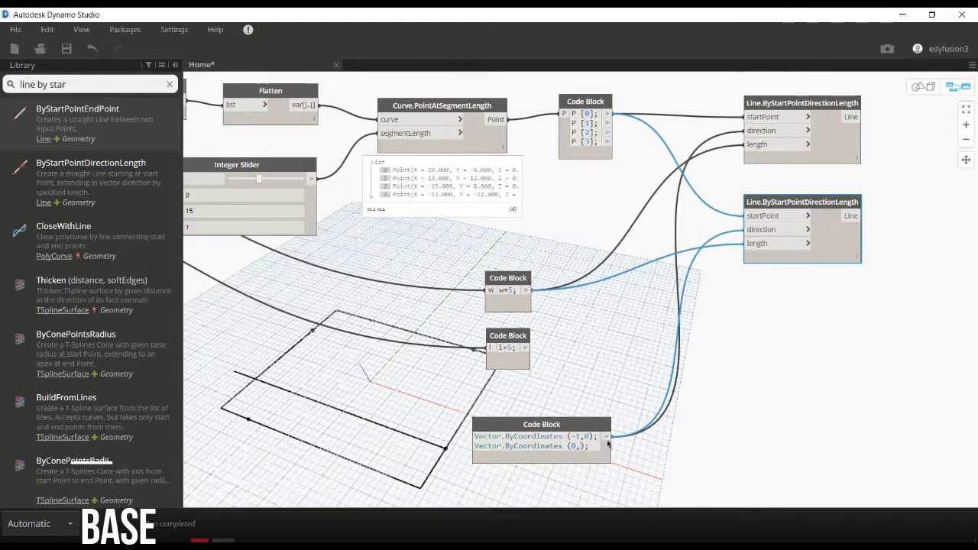
type("1")
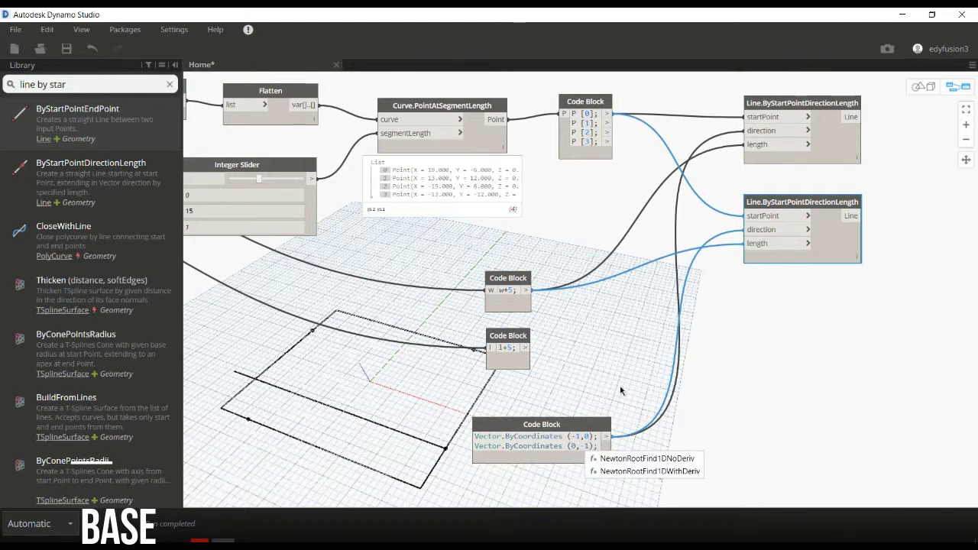
left_click(620, 391)
Wire the (0,-1) vector, P[1] and l+5 into the copied line node
left_click(607, 447)
left_click(758, 230)
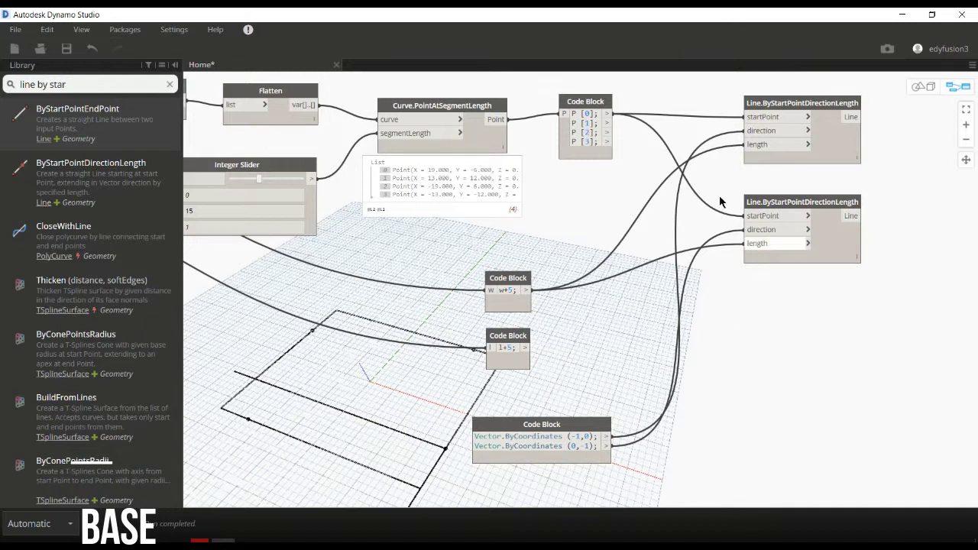
left_click(607, 123)
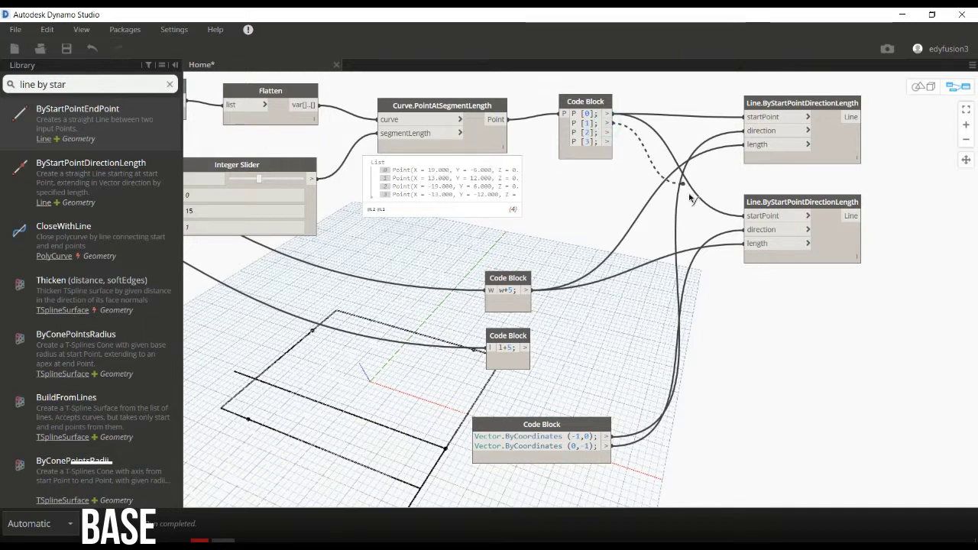
left_click(743, 216)
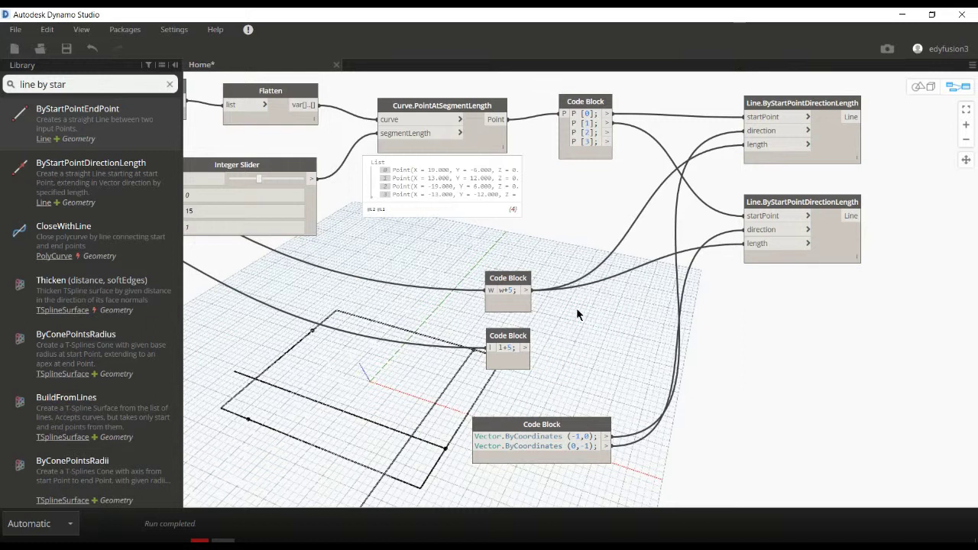
left_click(525, 347)
left_click(752, 243)
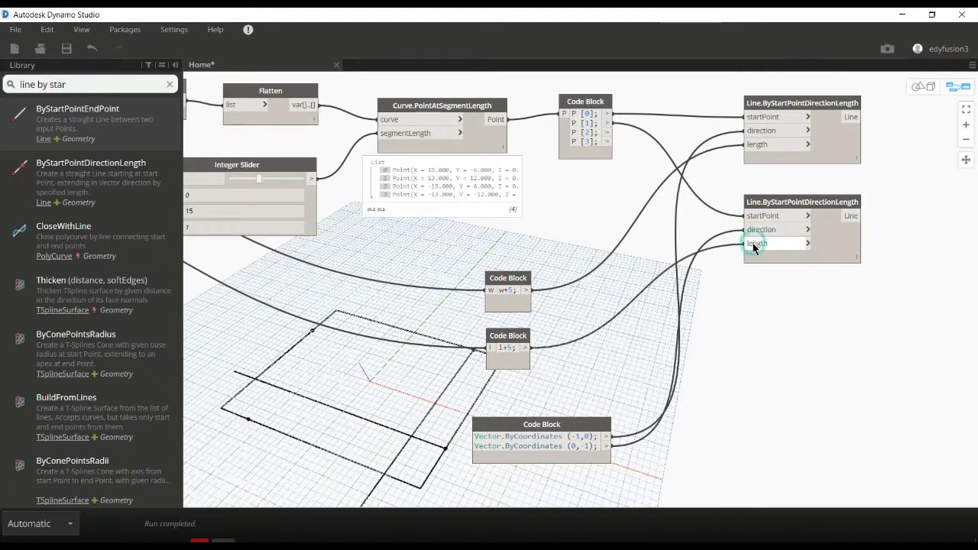
Orbit the 3D preview to check the two new lines
key("ctrl+b")
mouse_move(538, 395)
right_mouse_down()
mouse_move(524, 350)
mouse_move(477, 361)
right_mouse_up()
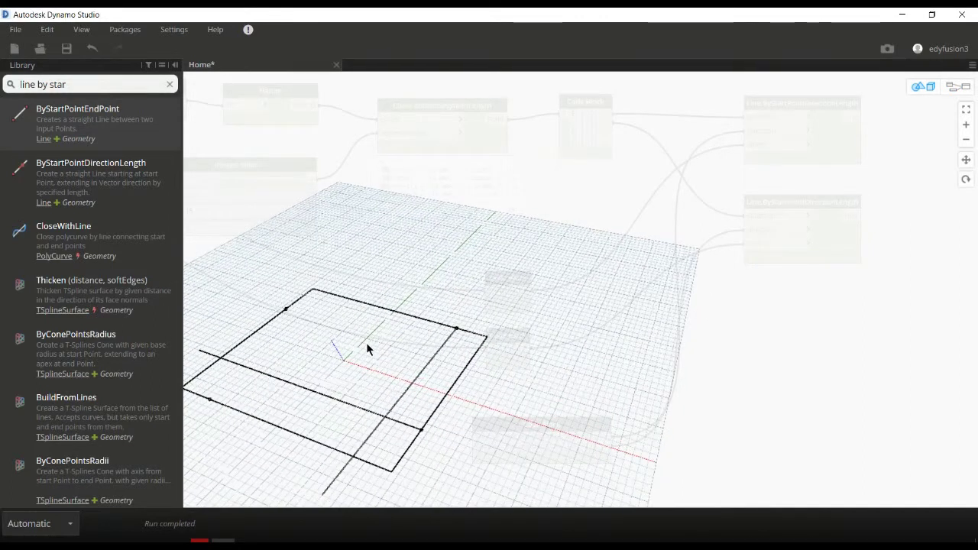
right_click_drag(482, 386, 491, 386)
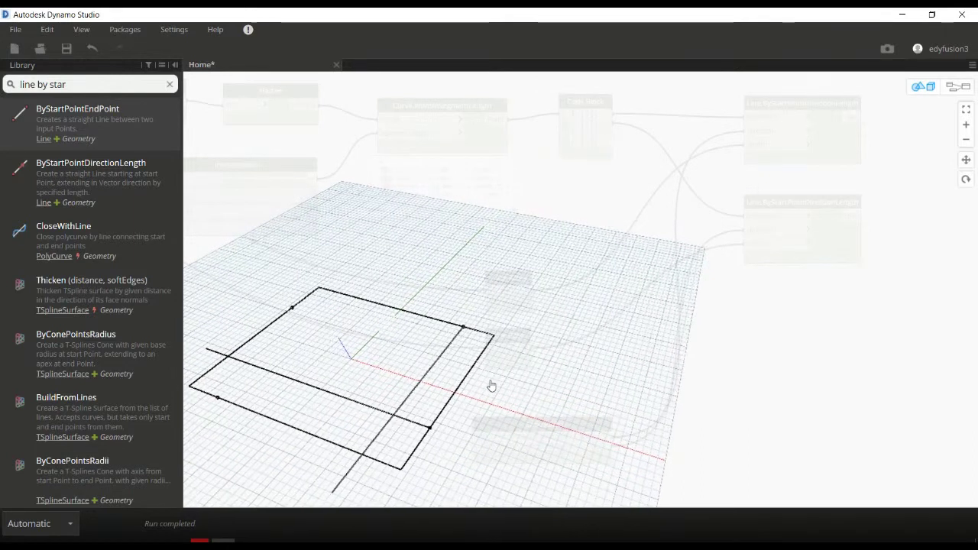
key("ctrl+b")
middle_click_drag(790, 346, 798, 321)
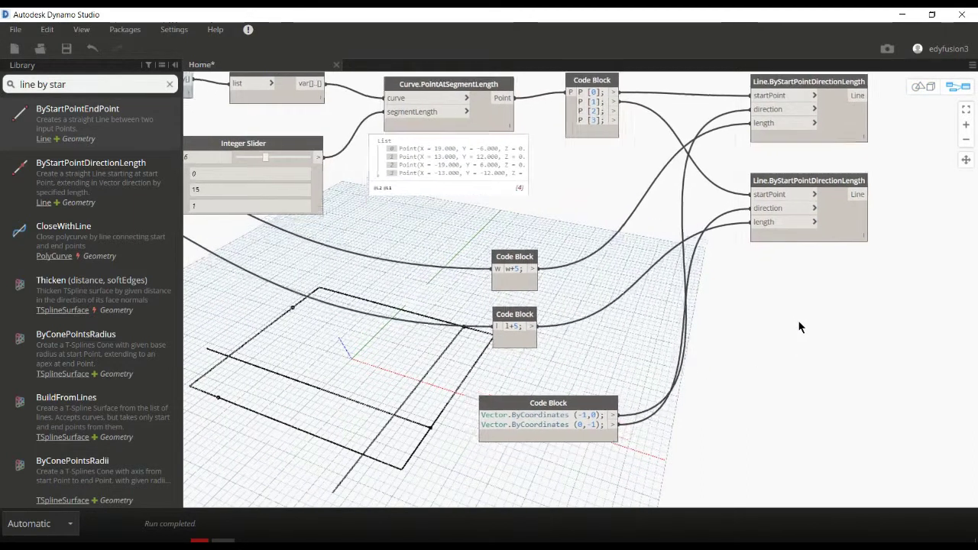
Copy-paste the second line node and add a third vector entry, (1,0), to the code block
left_click(848, 208)
key("ctrl+c")
key("ctrl+v")
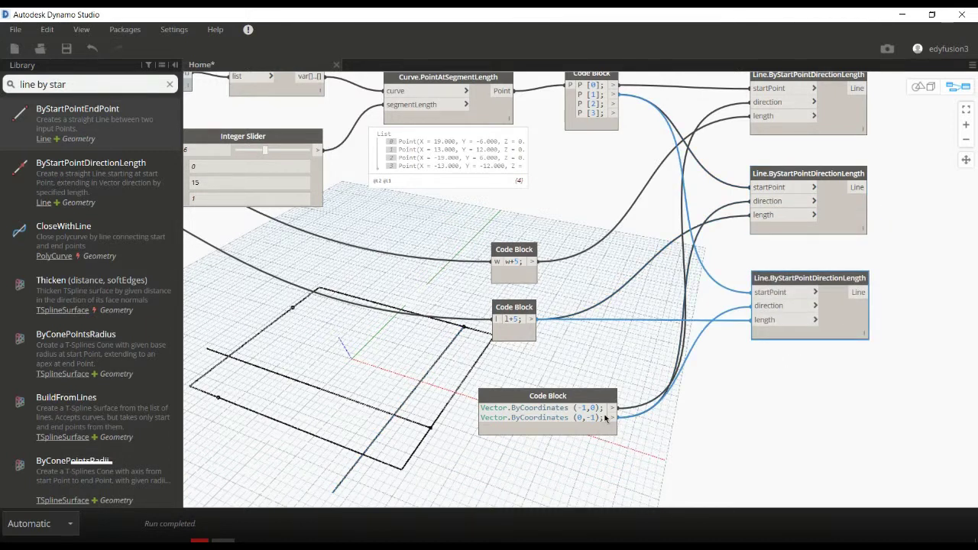
scroll(604, 418, "up", 1)
type(";")
key("Return")
key("ctrl+v")
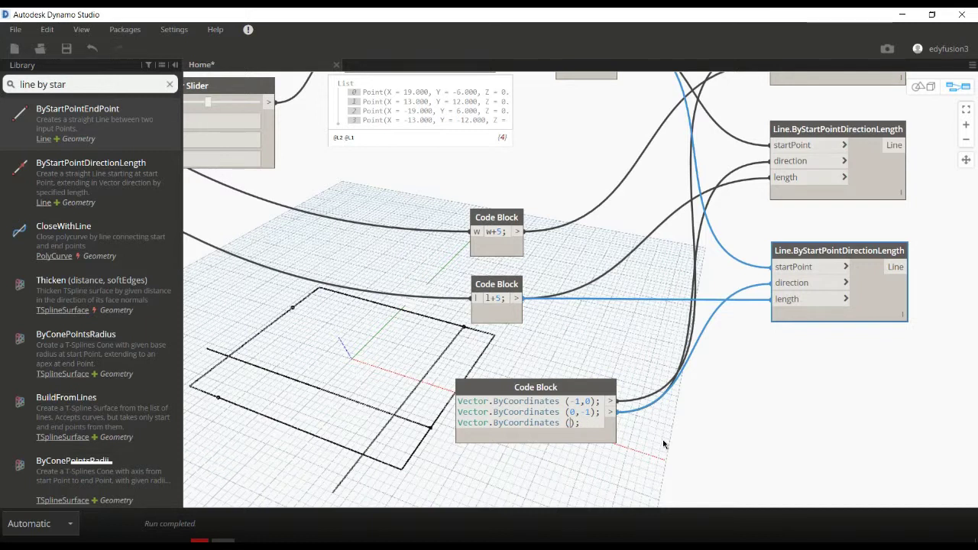
type("1")
key("Escape")
Wire the (1,0) vector, w+5 length and P[2] into the line node, then Ctrl-drag a duplicate
left_click(663, 443)
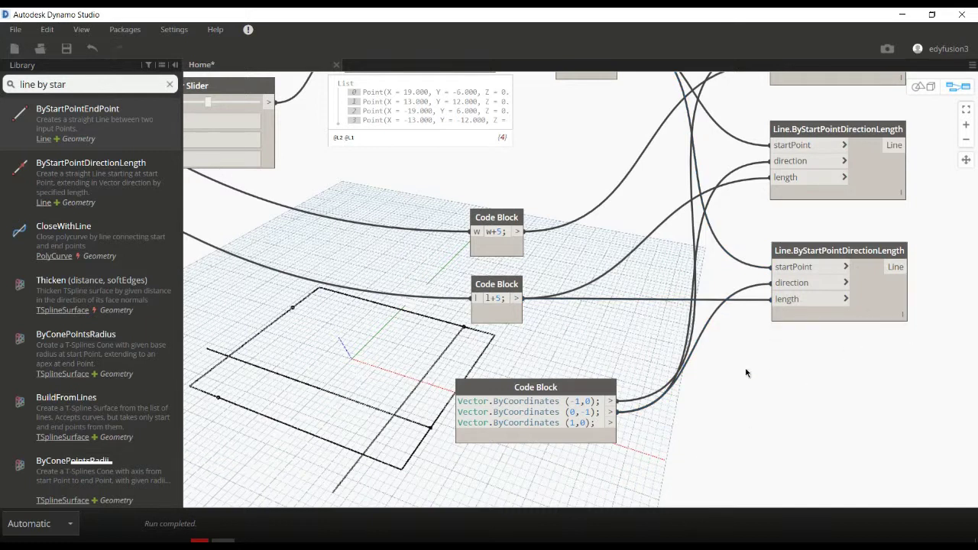
left_click_drag(610, 425, 771, 283)
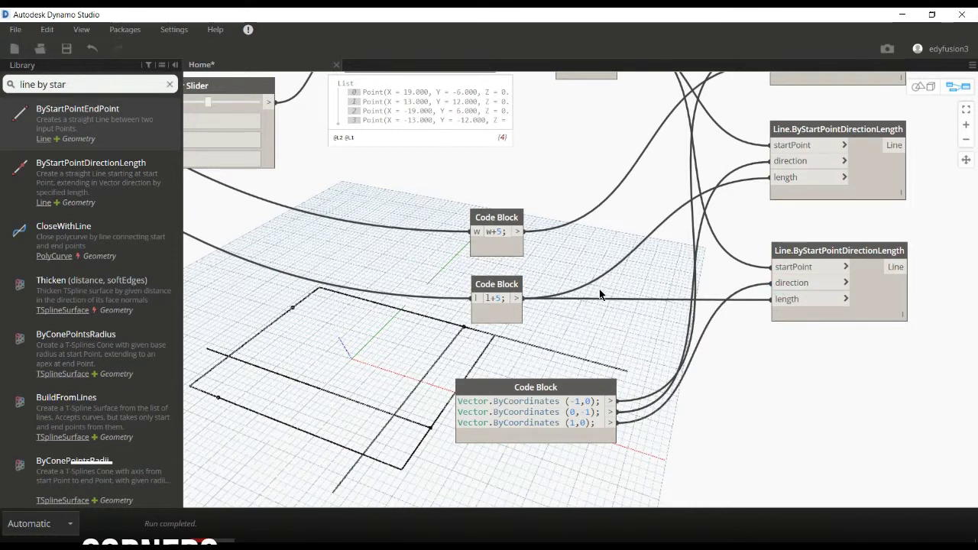
mouse_move(517, 231)
left_mouse_down()
mouse_move(712, 292)
mouse_move(773, 299)
left_mouse_up()
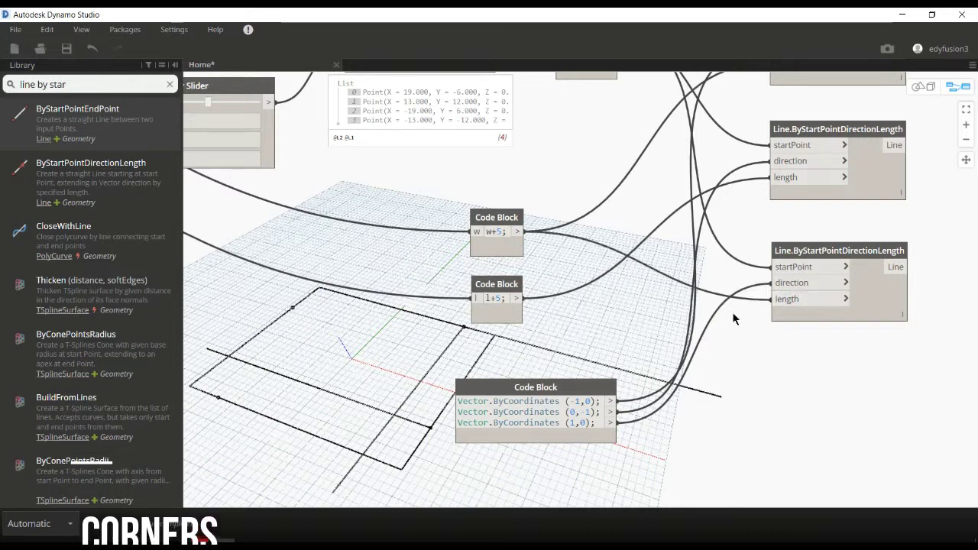
scroll(732, 311, "down", 3)
mouse_move(606, 148)
left_mouse_down()
mouse_move(753, 348)
mouse_move(745, 346)
left_mouse_up()
middle_click_drag(749, 419, 756, 353)
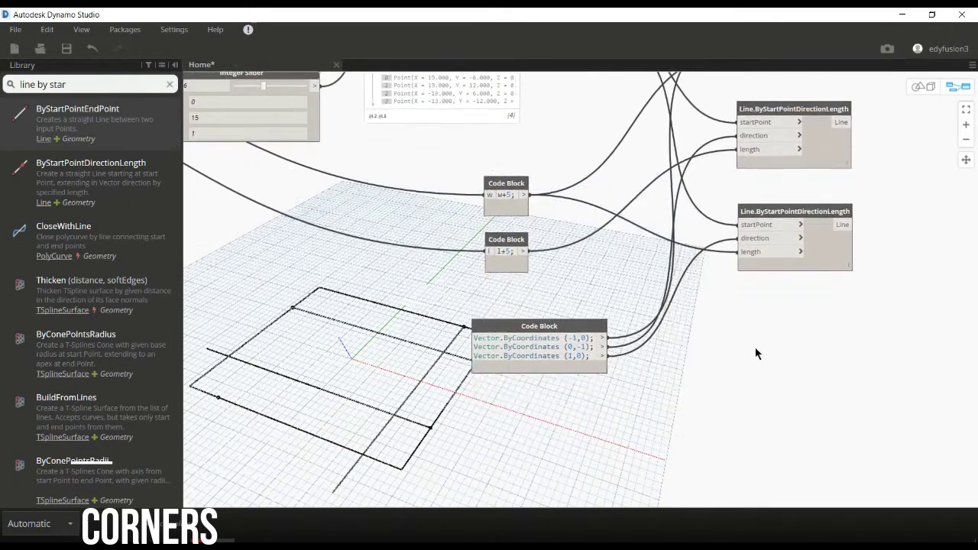
mouse_move(827, 247)
left_mouse_down("ctrl")
mouse_move(844, 342)
mouse_move(830, 385)
left_mouse_up("ctrl")
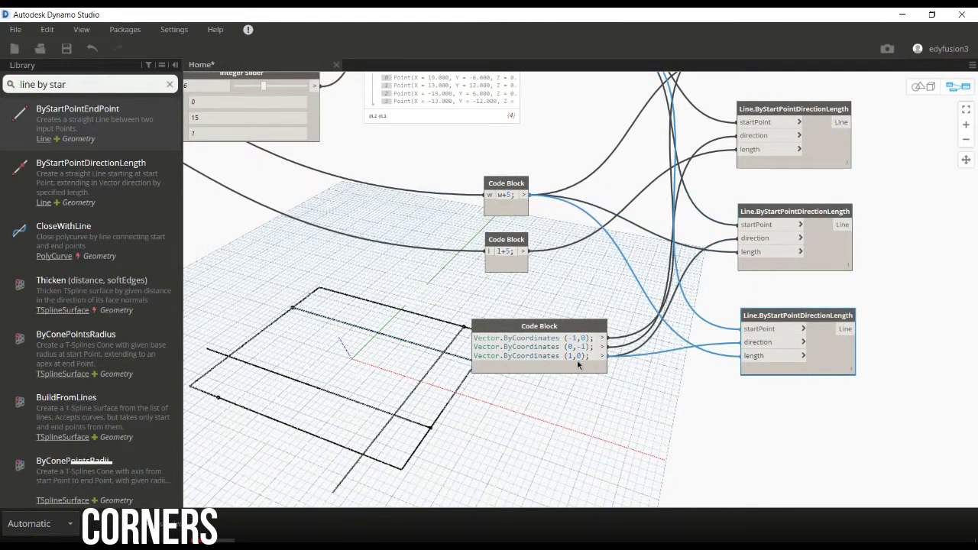
scroll(600, 396, "up", 2)
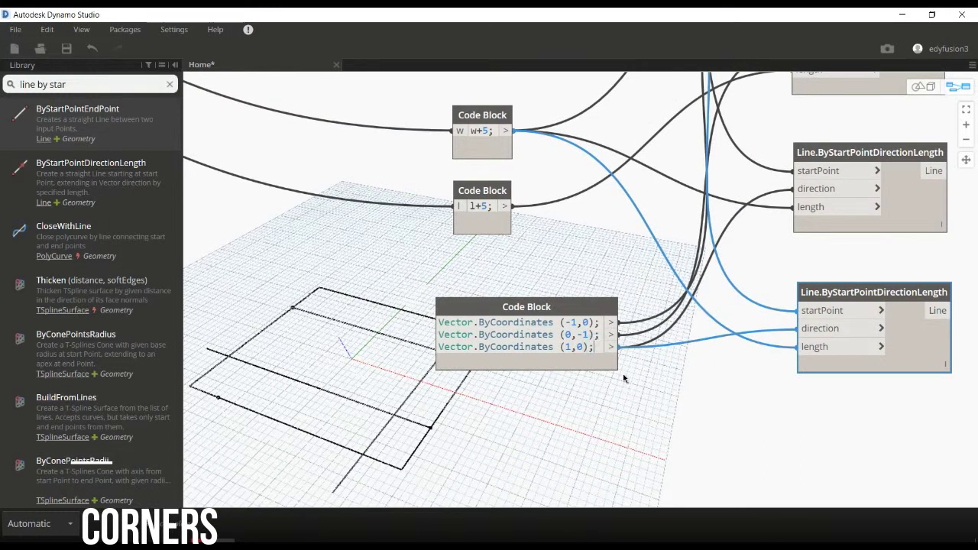
Add a fourth entry, Vector.ByCoordinates (0,1), to the code block
key("Return")
type("Vector.ByCoordinates (-1,0);")
key("BackSpace")
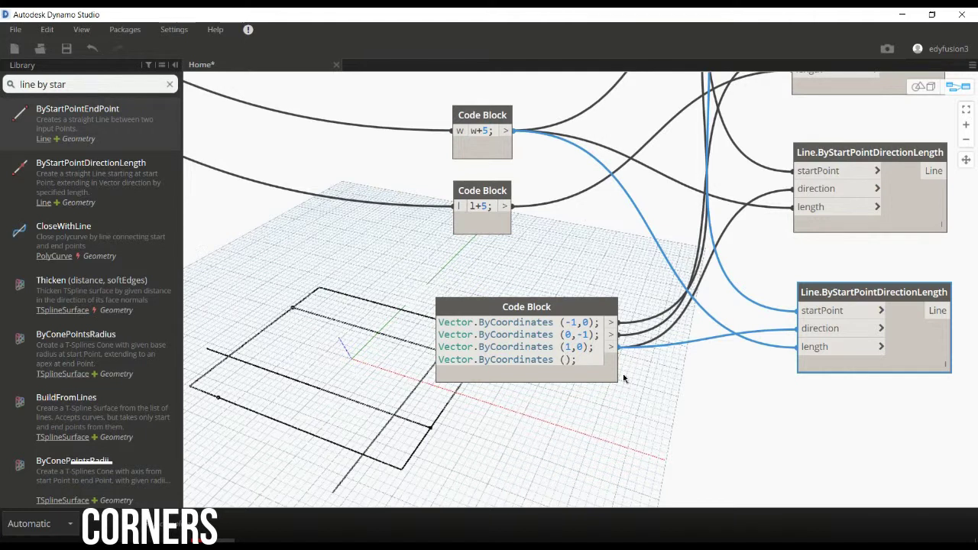
type("1")
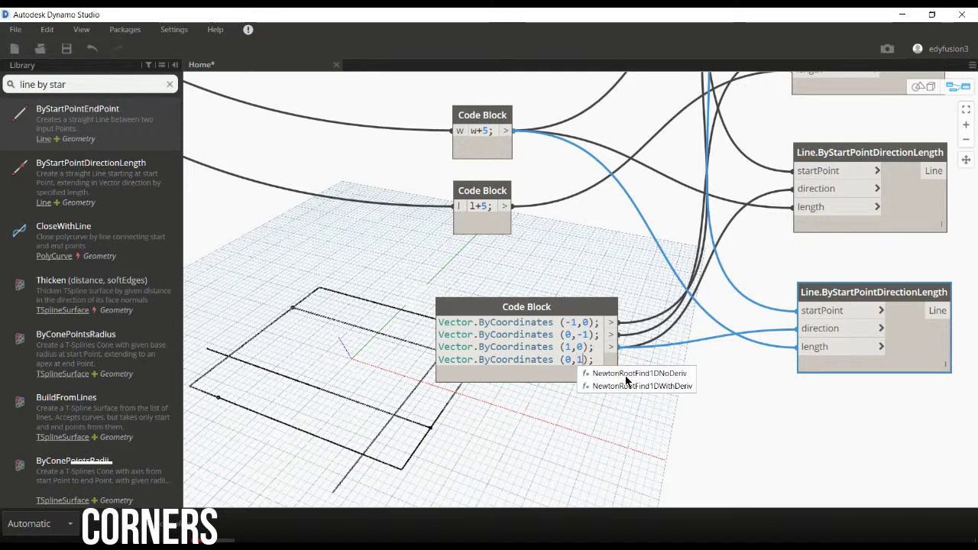
left_click(759, 464)
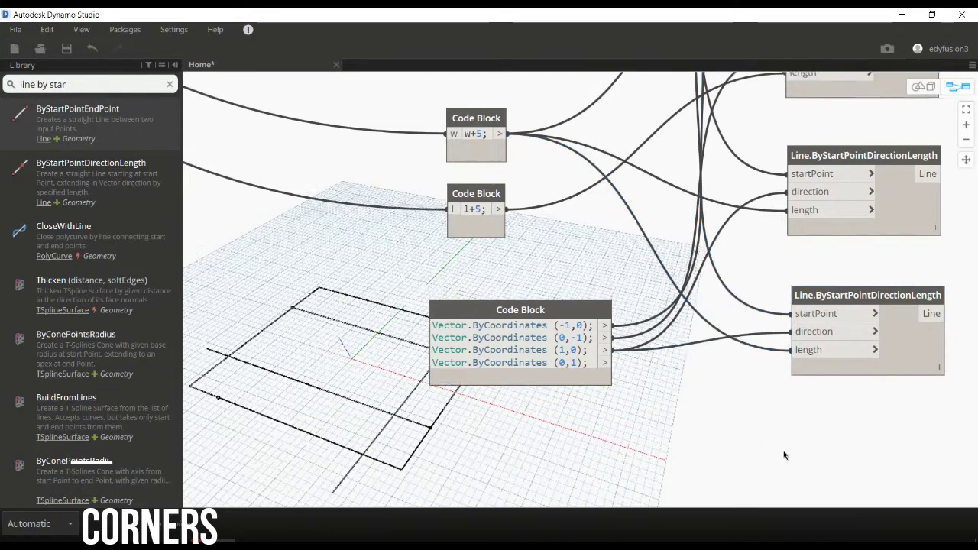
Wire the (0,1) vector, 1+5 length and P[3] into the last line node
left_click_drag(584, 375, 789, 349)
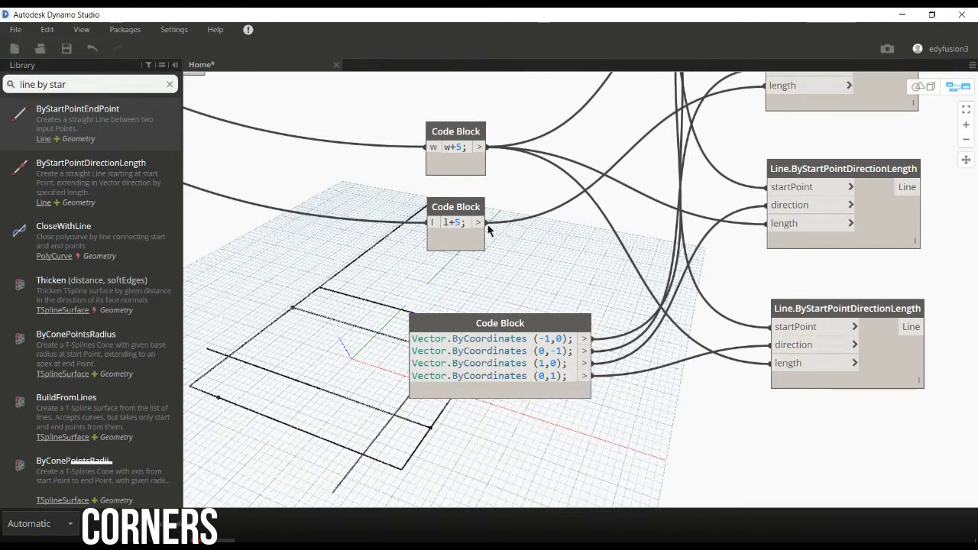
left_click_drag(478, 222, 778, 365)
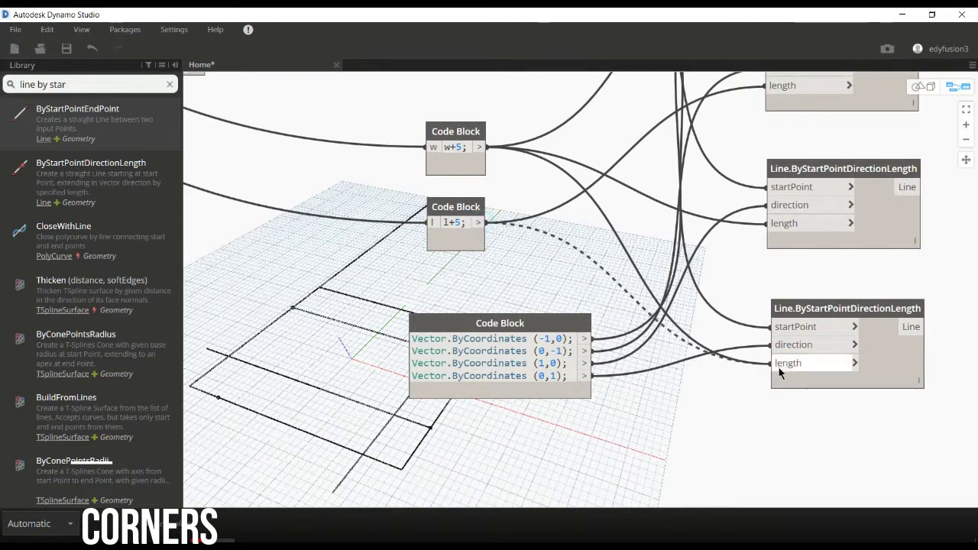
scroll(611, 332, "down", 3)
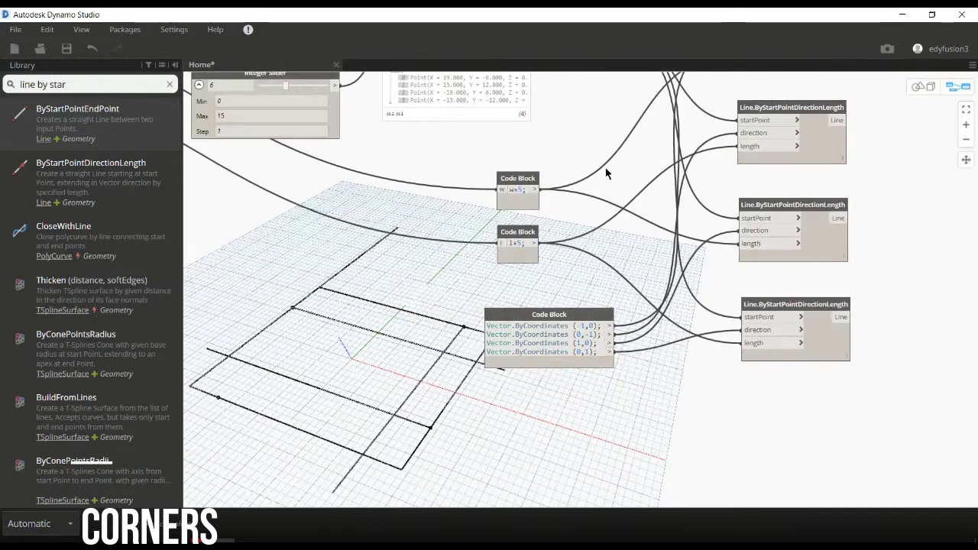
middle_click_drag(599, 96, 605, 206)
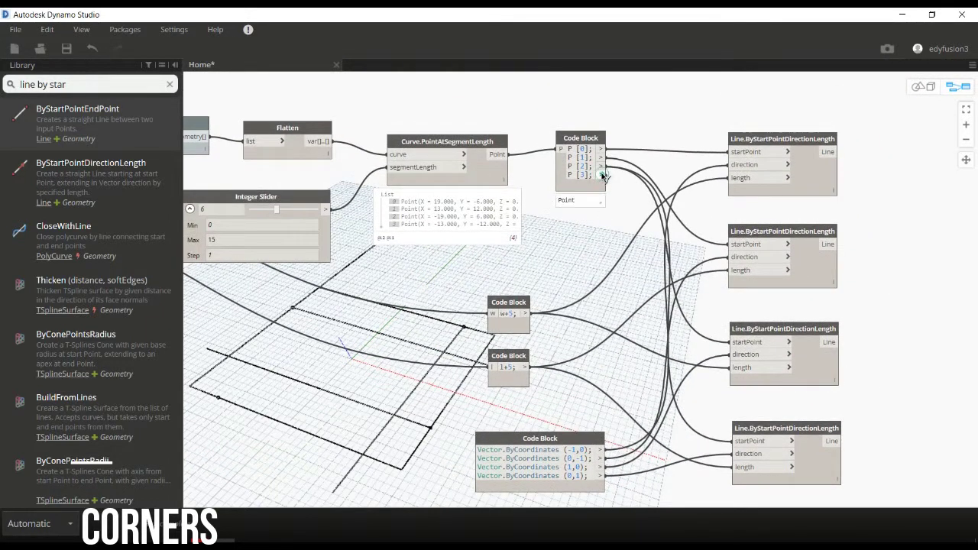
mouse_move(601, 175)
left_mouse_down()
mouse_move(710, 447)
mouse_move(740, 442)
left_mouse_up()
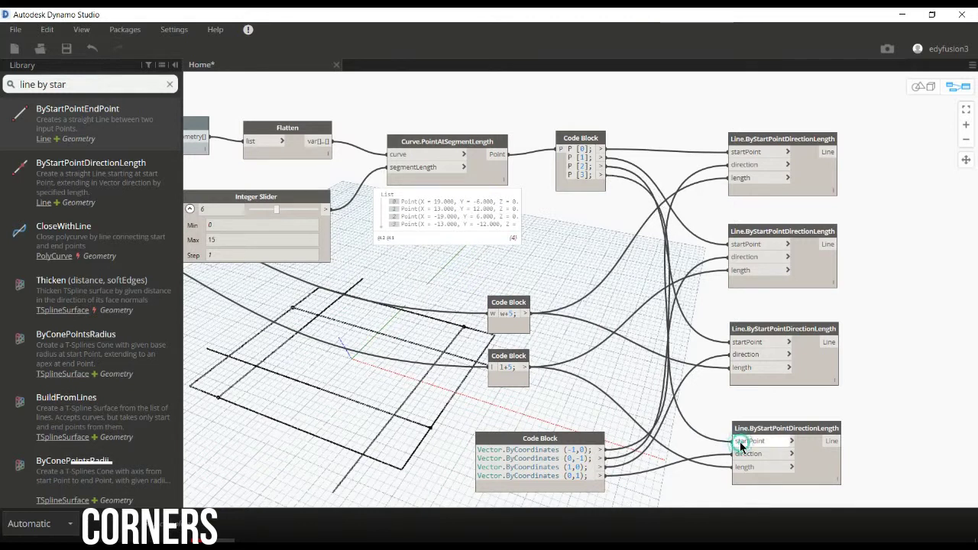
middle_click_drag(476, 398, 524, 328)
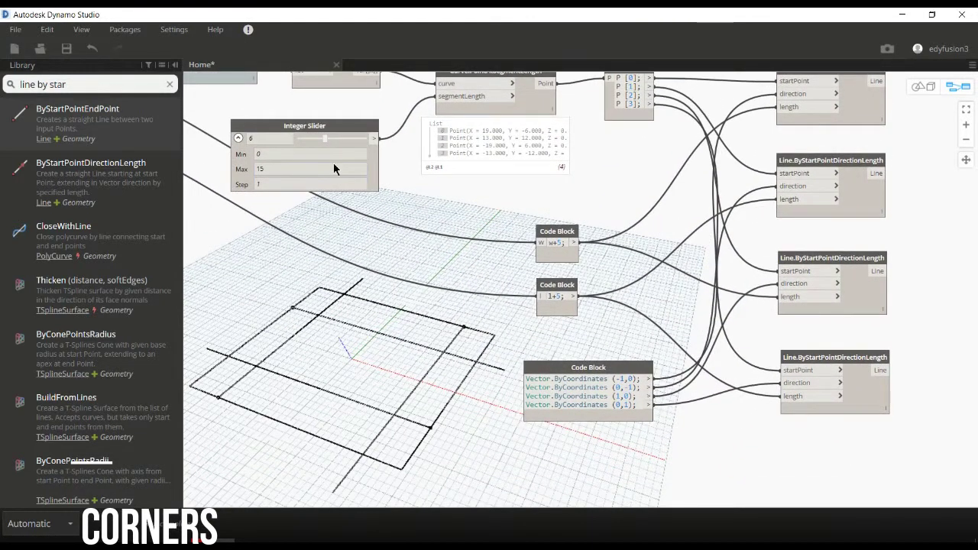
Try different Integer Slider values, ending at 3, and watch the four corner lines shift
mouse_move(324, 137)
left_mouse_down()
mouse_move(344, 142)
mouse_move(314, 142)
left_mouse_up()
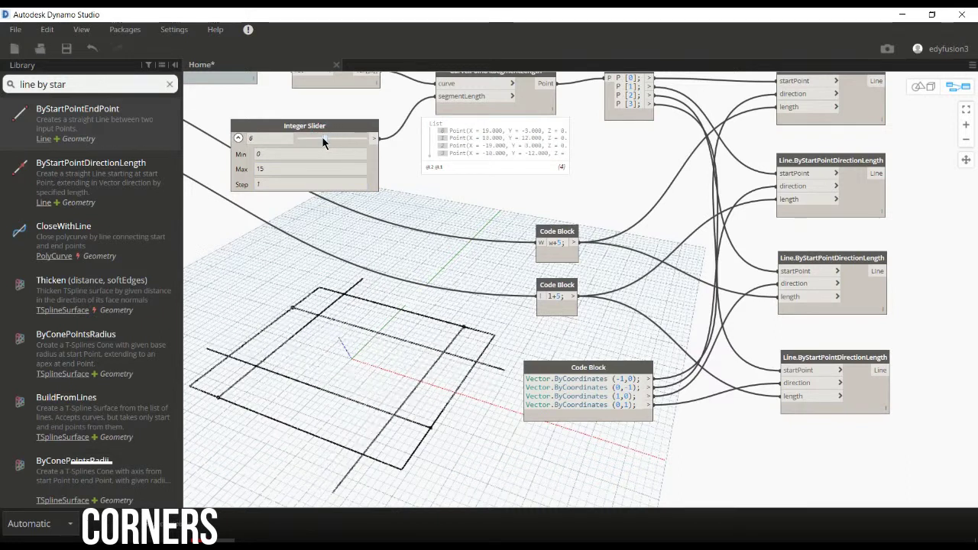
mouse_move(315, 142)
left_mouse_down()
mouse_move(341, 141)
mouse_move(311, 151)
left_mouse_up()
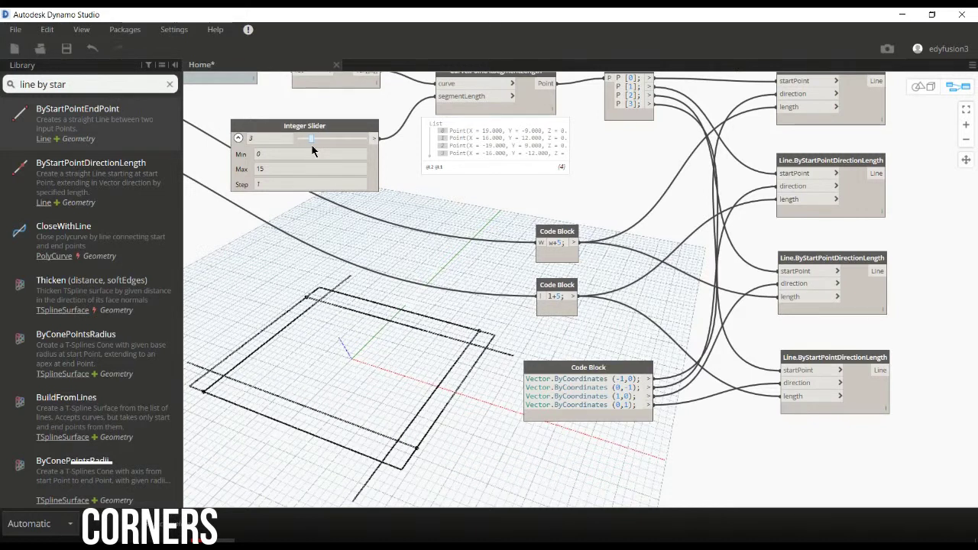
mouse_move(385, 244)
middle_mouse_down()
mouse_move(359, 226)
mouse_move(264, 243)
middle_mouse_up()
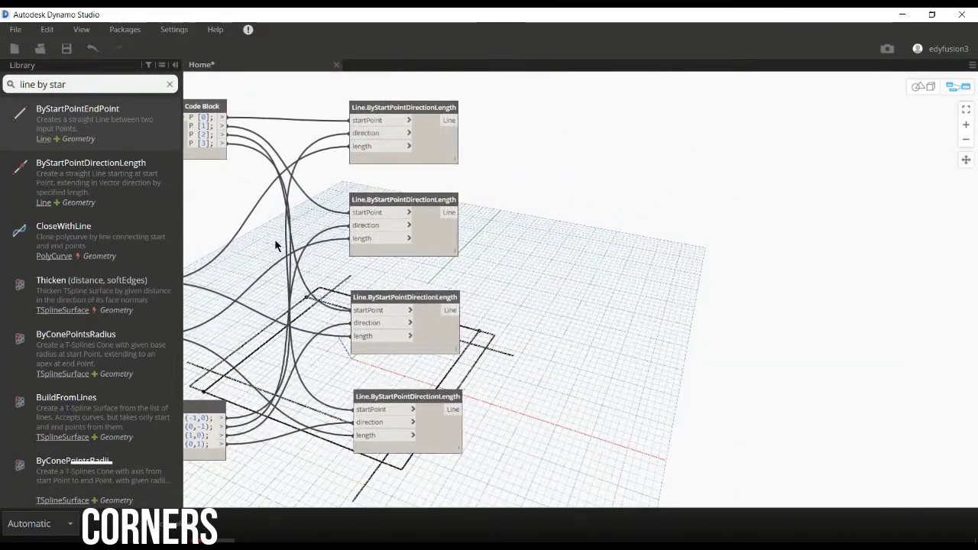
Add a List.Create node with four item inputs and wire each of the four lines into it
right_click(593, 264)
type("lis")
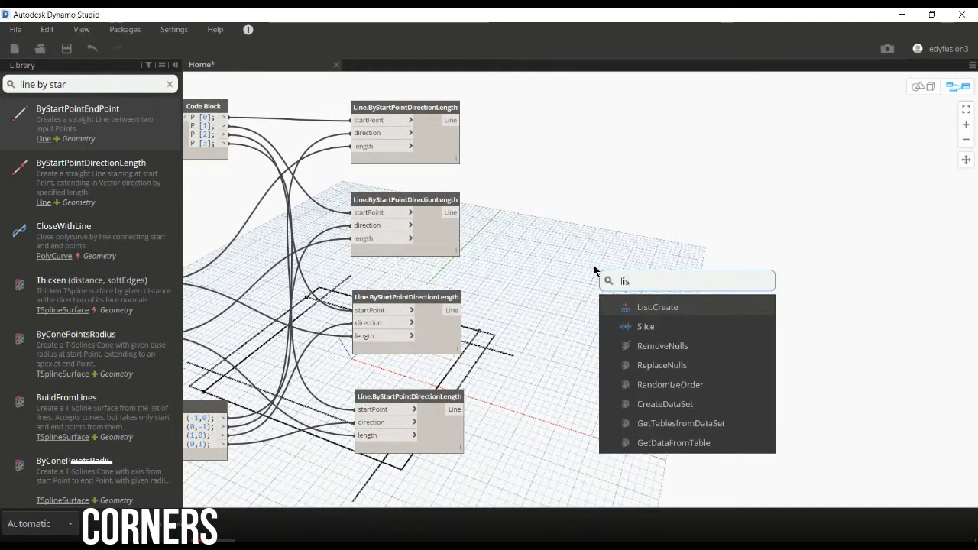
key("Return")
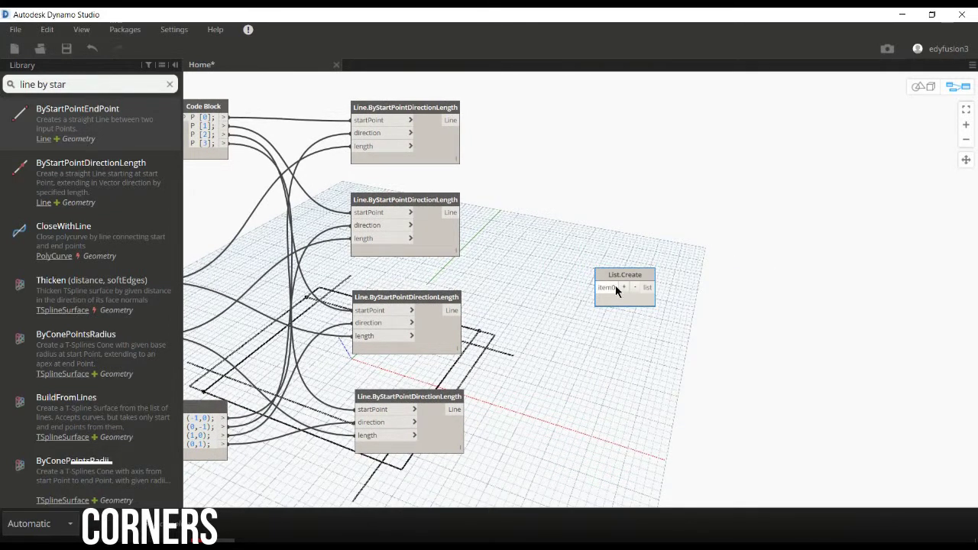
left_click(624, 287)
left_click(625, 287)
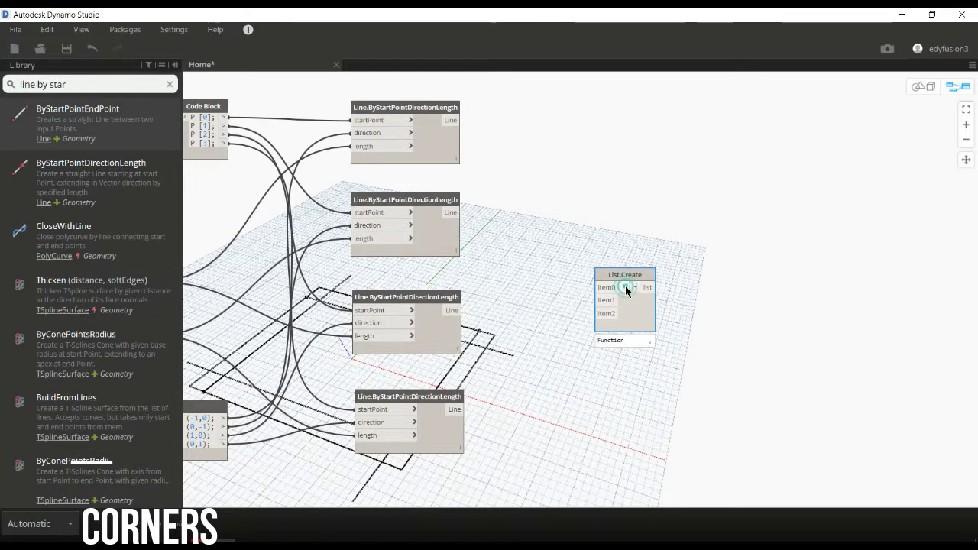
left_click(624, 287)
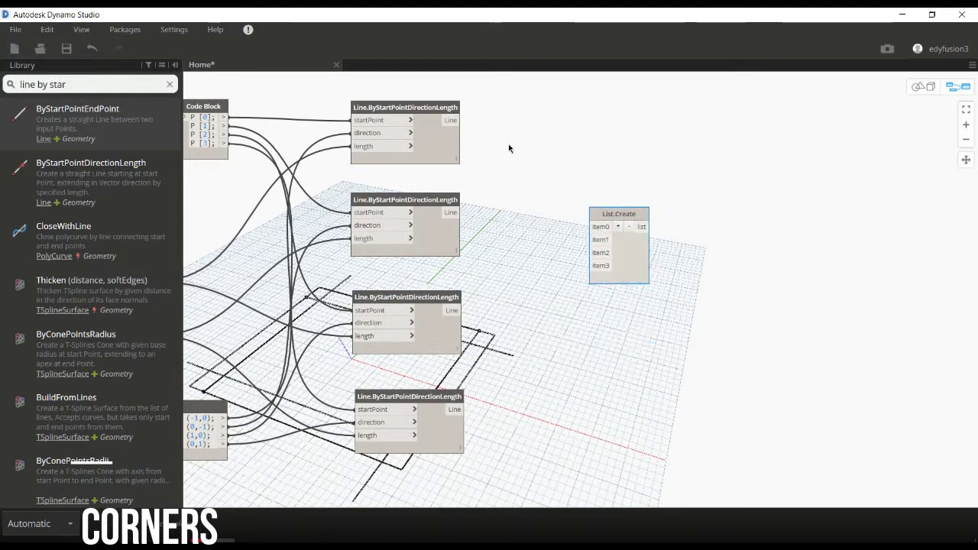
left_click_drag(453, 120, 596, 227)
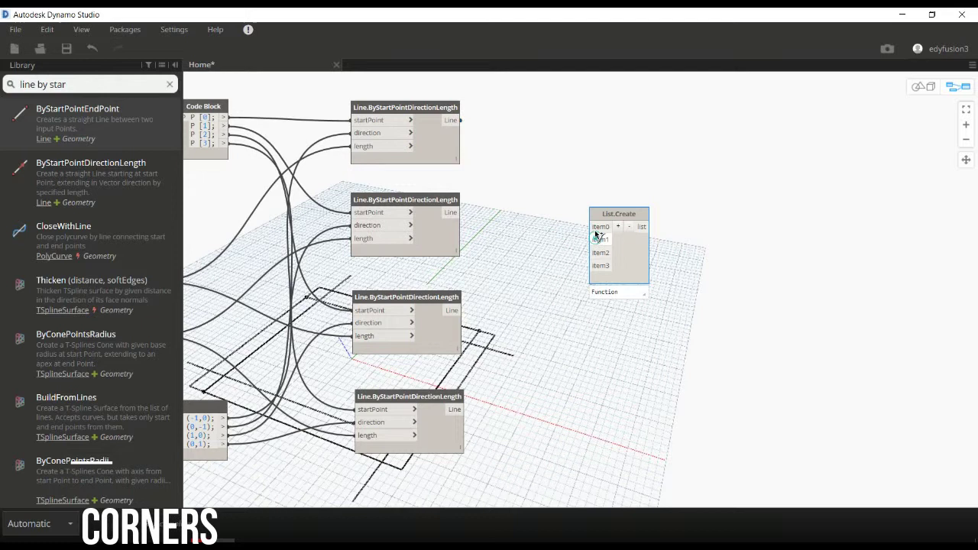
left_click_drag(452, 212, 596, 239)
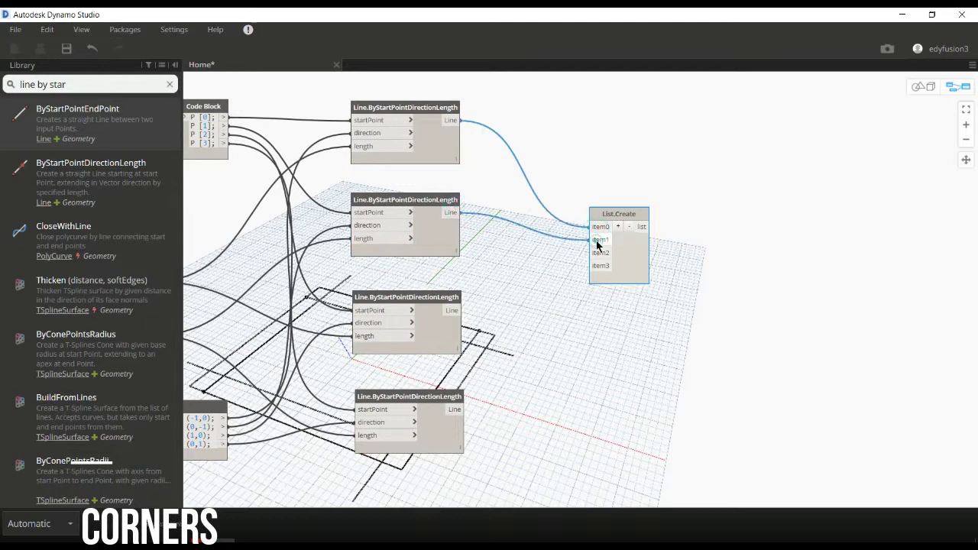
left_click_drag(452, 311, 596, 252)
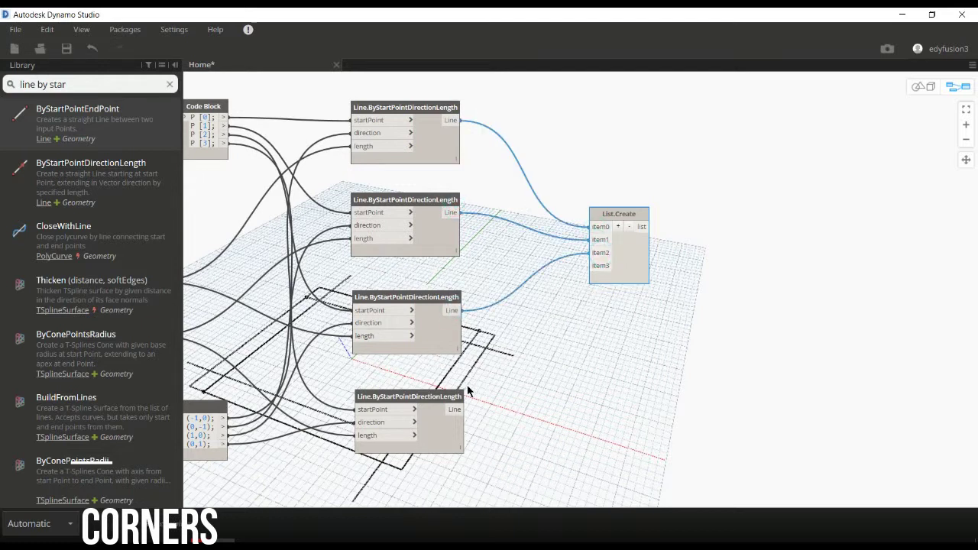
left_click_drag(455, 409, 596, 265)
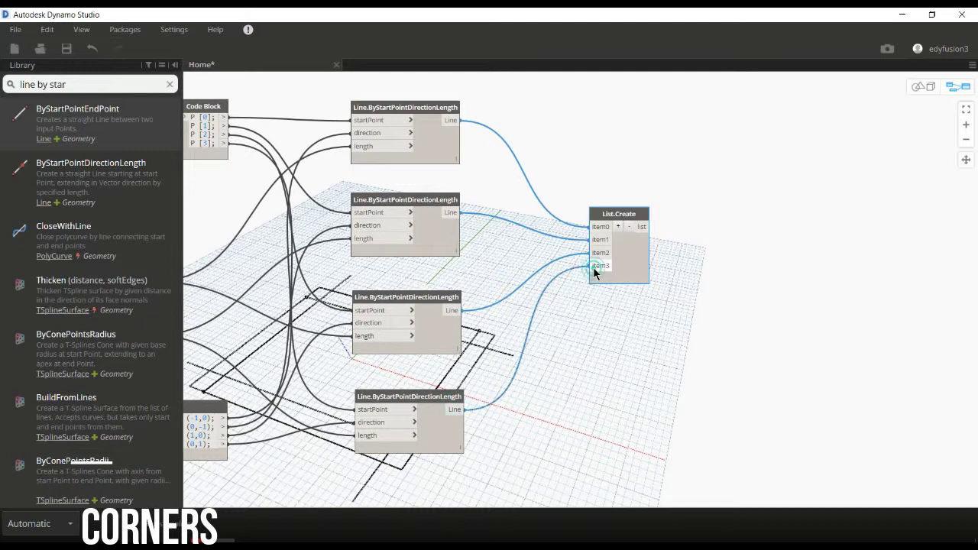
left_click(738, 302)
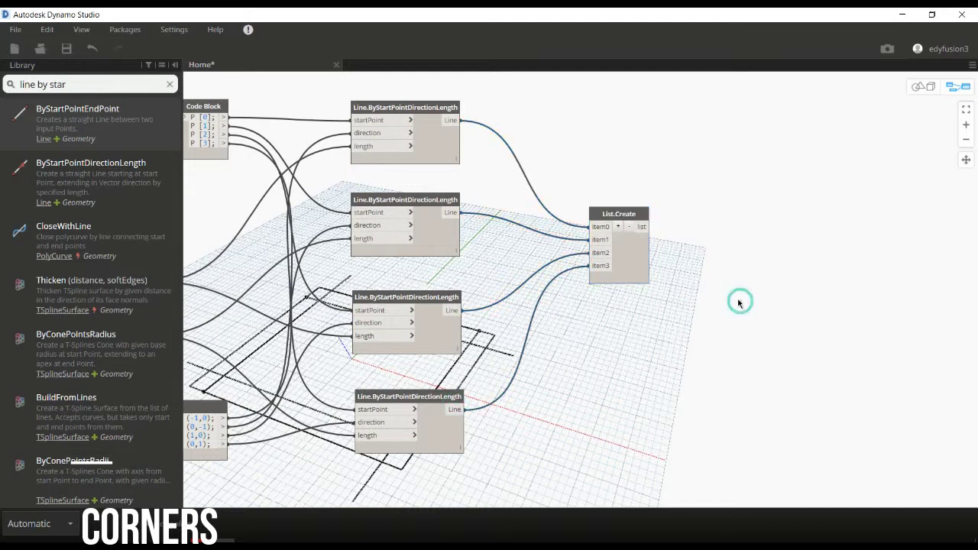
Add a Flatten node beside List.Create and feed the combined list into it
right_click(758, 240)
type("fla")
key("Down")
key("Return")
mouse_move(770, 246)
left_mouse_down()
mouse_move(762, 216)
mouse_move(723, 220)
left_mouse_up()
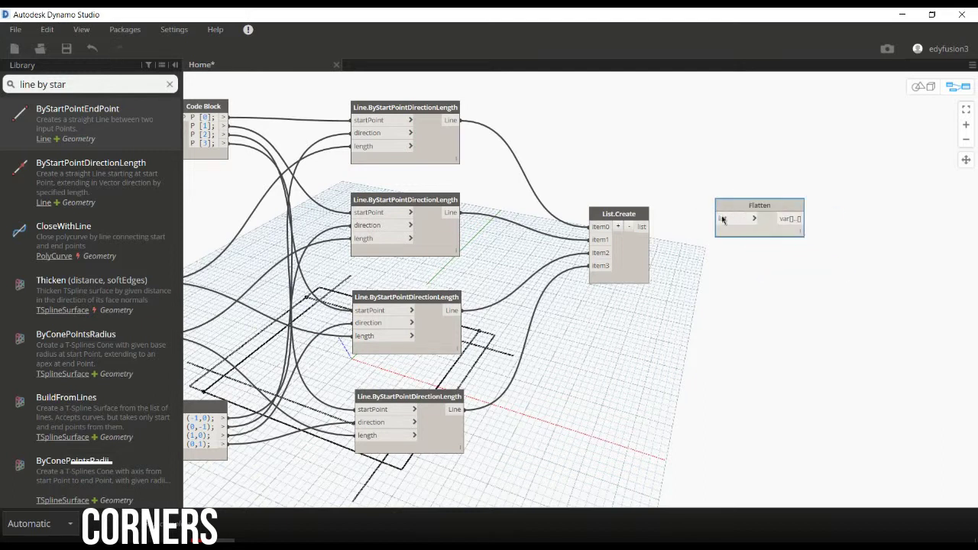
left_click_drag(639, 227, 723, 218)
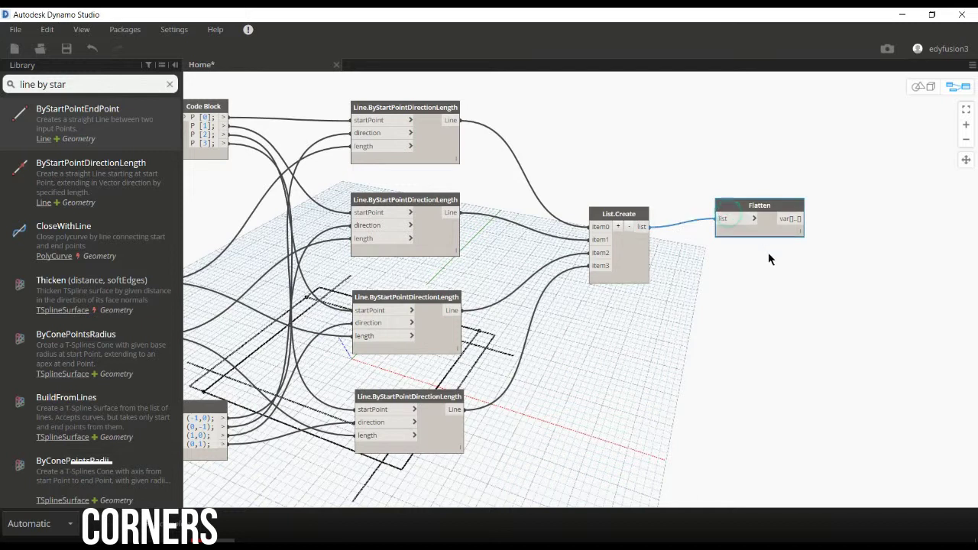
left_click(787, 282)
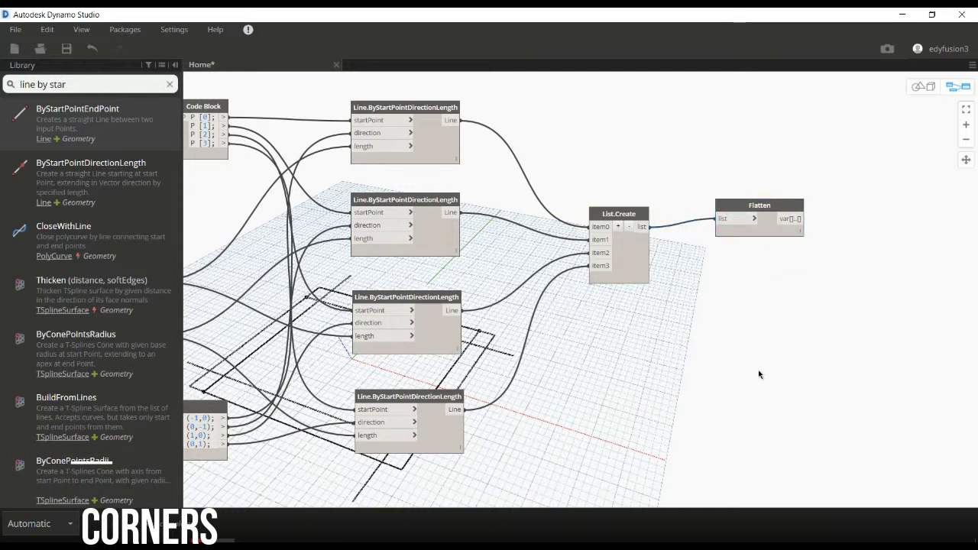
Add Geometry.IntersectAll from the library and feed Flatten's lines into its geometry input
left_click(88, 79)
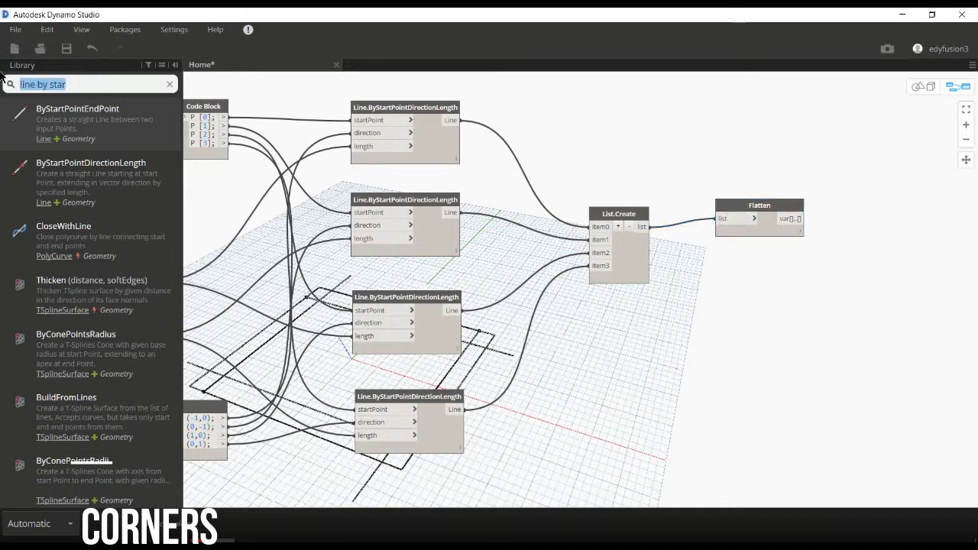
type("geometry interse")
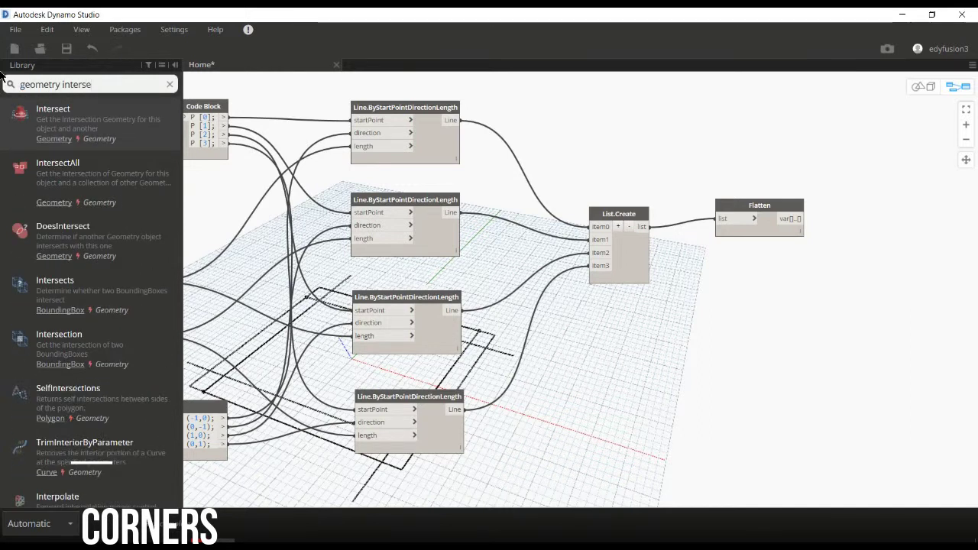
left_click(58, 164)
left_click_drag(662, 336, 905, 301)
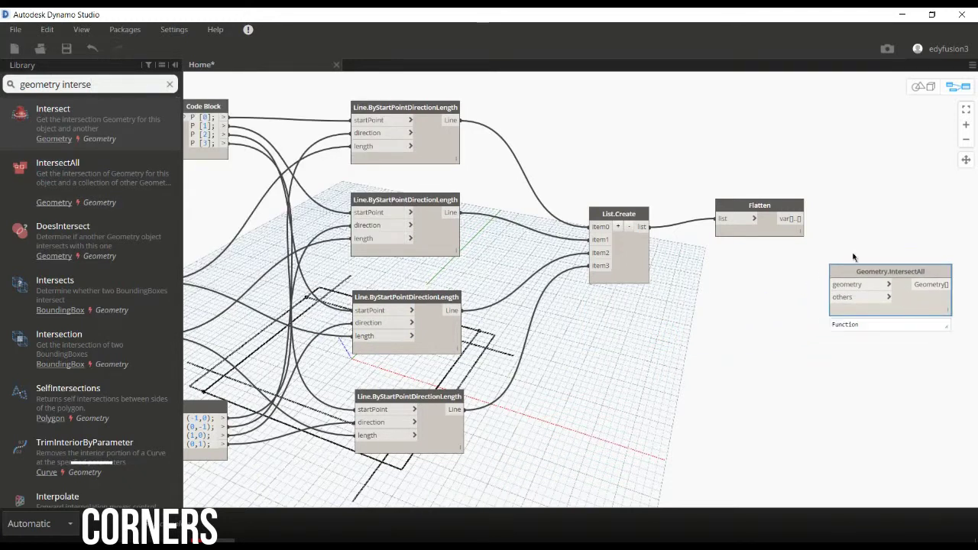
left_click_drag(805, 218, 846, 290)
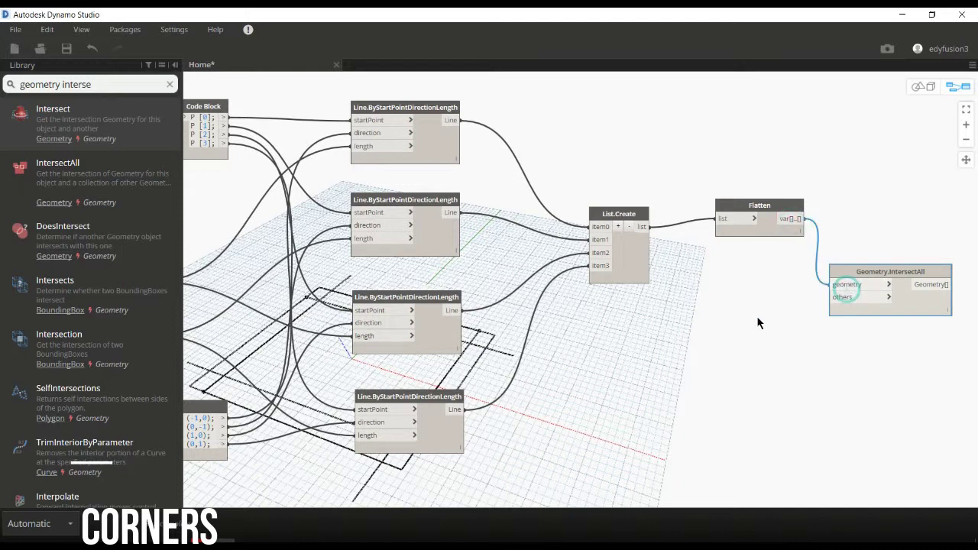
Connect the Rectangle.ByWidthLength output to IntersectAll's others input
scroll(701, 331, "down", 3)
scroll(649, 336, "down", 3)
scroll(503, 310, "up", 1)
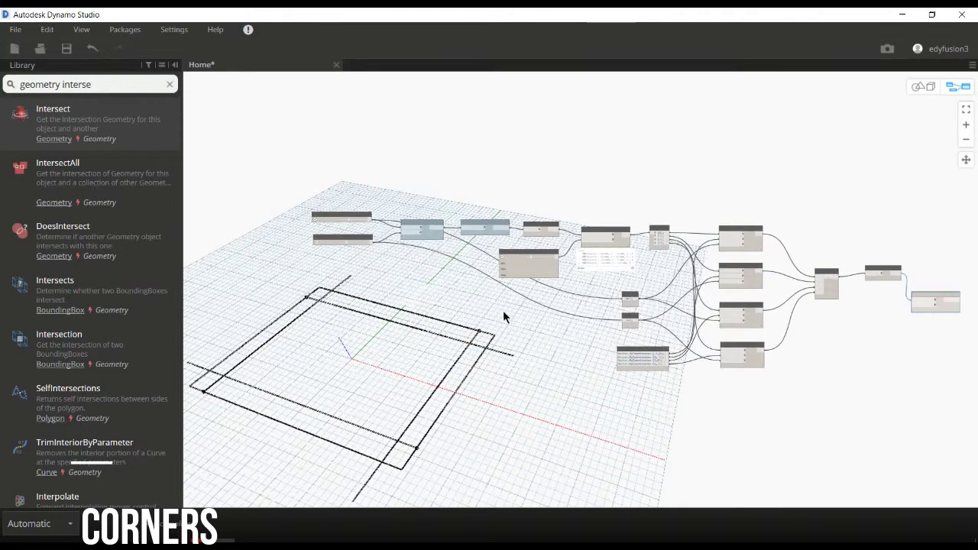
scroll(407, 269, "up", 2)
scroll(407, 269, "up", 2)
scroll(427, 245, "up", 1)
left_click_drag(493, 153, 537, 258)
scroll(537, 258, "down", 3)
scroll(683, 343, "down", 1)
scroll(497, 343, "down", 1)
scroll(594, 334, "down", 2)
scroll(748, 298, "up", 2)
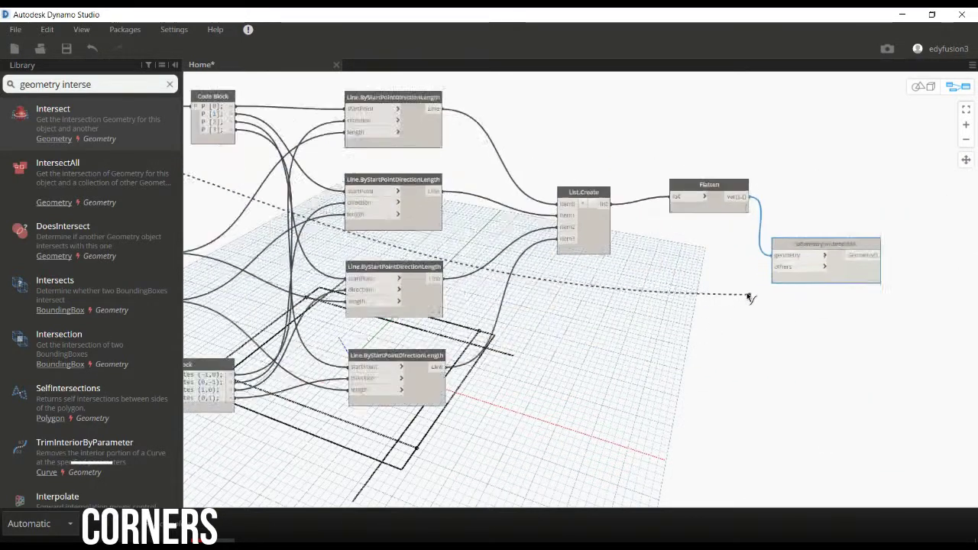
scroll(753, 278, "up", 1)
left_click(785, 263)
left_click(716, 329)
Inspect IntersectAll's output: four sublists of two intersection points each
middle_click_drag(716, 328, 633, 304)
left_click(758, 225)
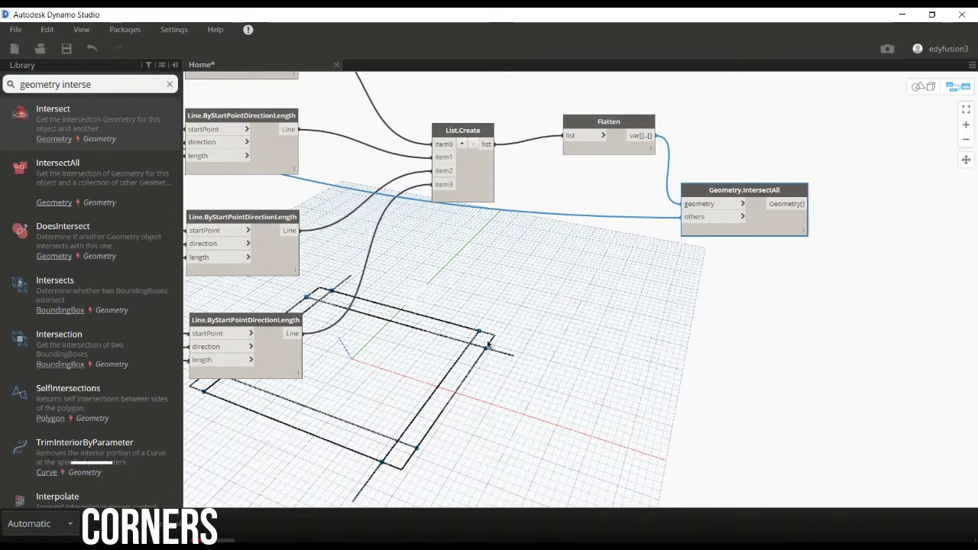
left_click(795, 272)
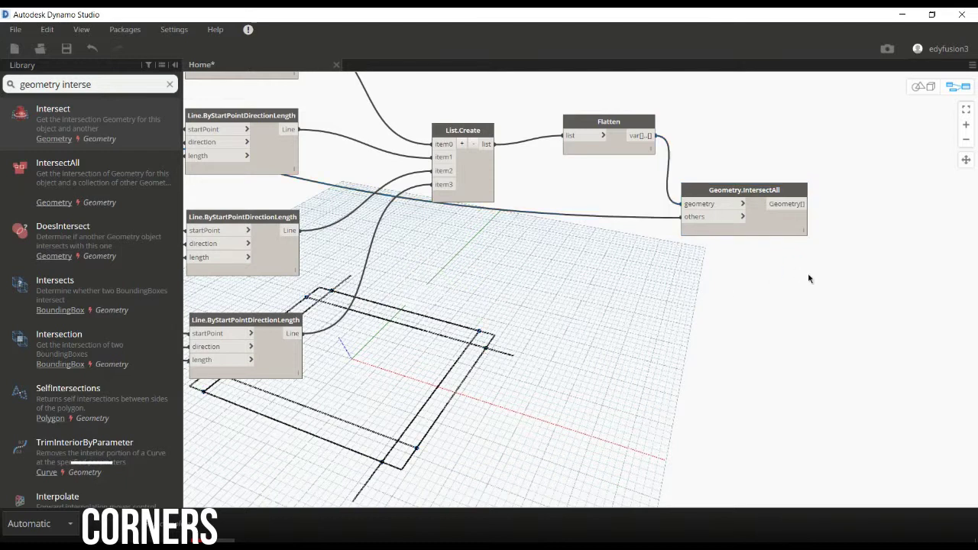
middle_click_drag(747, 277, 640, 300)
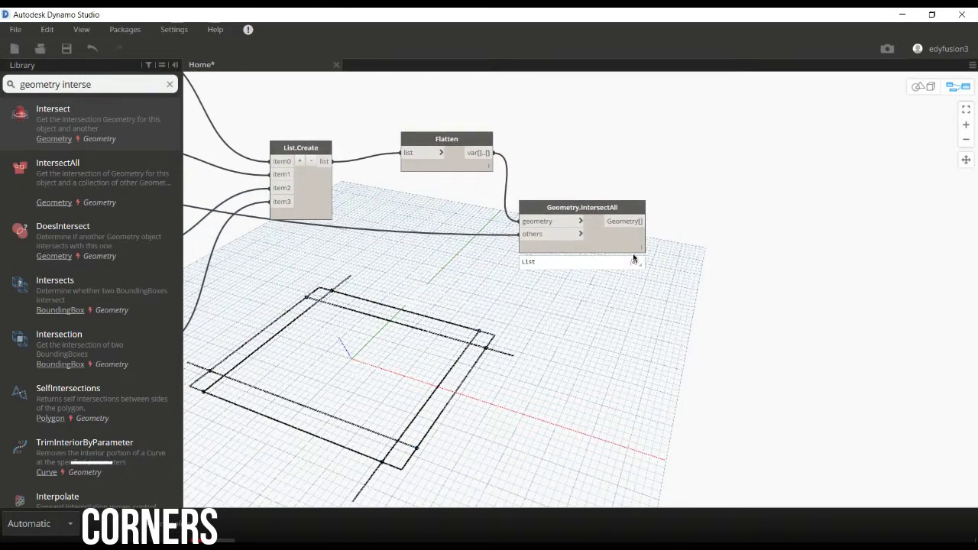
left_click(598, 278)
left_click(736, 292)
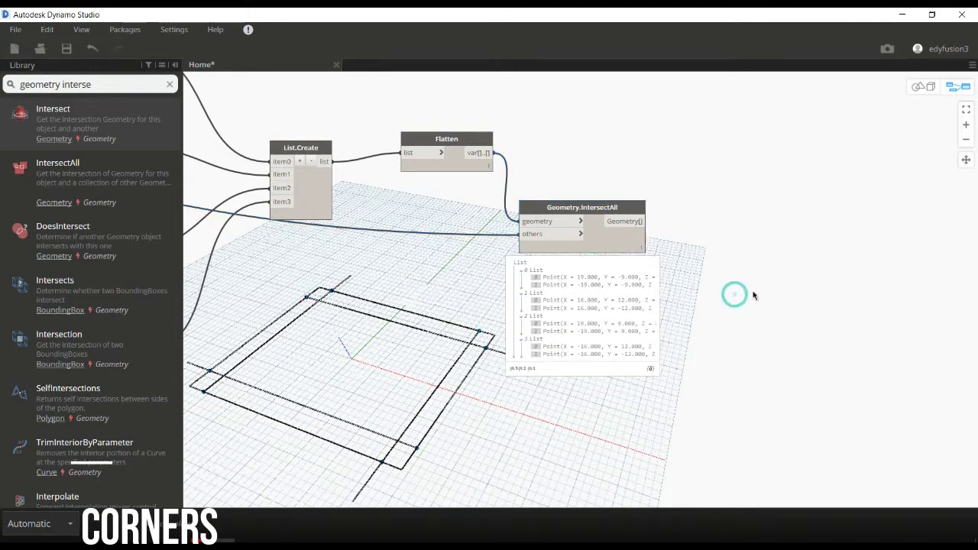
middle_click_drag(736, 293, 651, 279)
Place a Flatten node next to IntersectAll and wire the intersection points into it
right_click(647, 237)
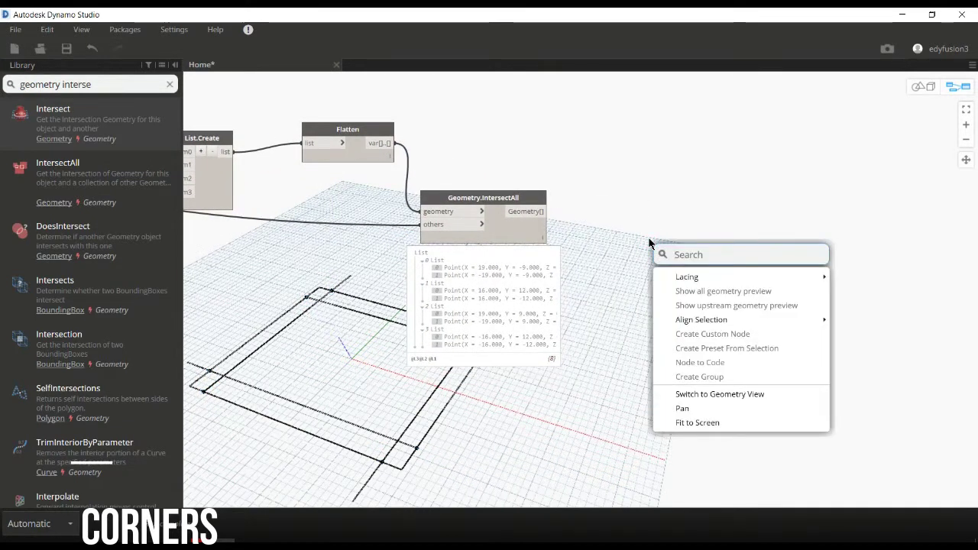
type("fla")
key("Return")
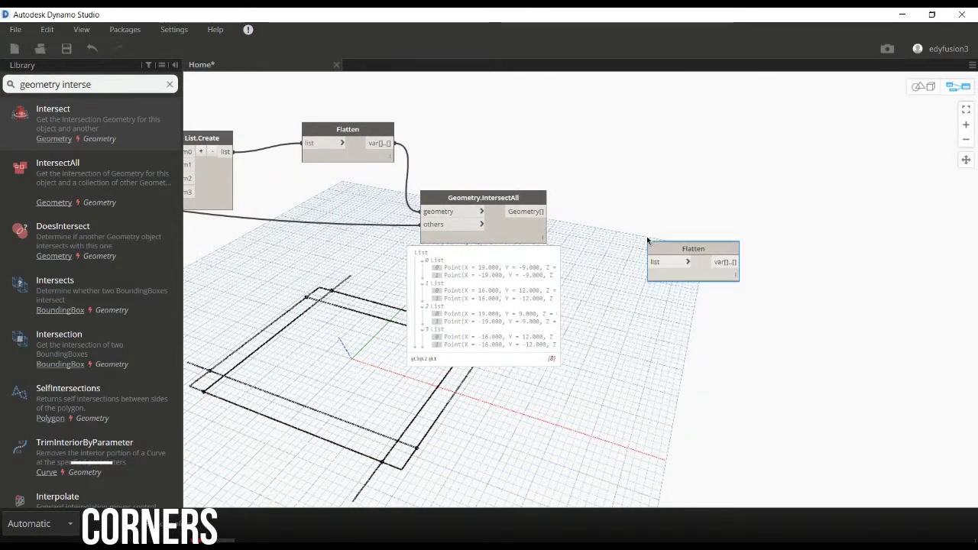
left_click_drag(669, 245, 617, 207)
left_click(604, 196)
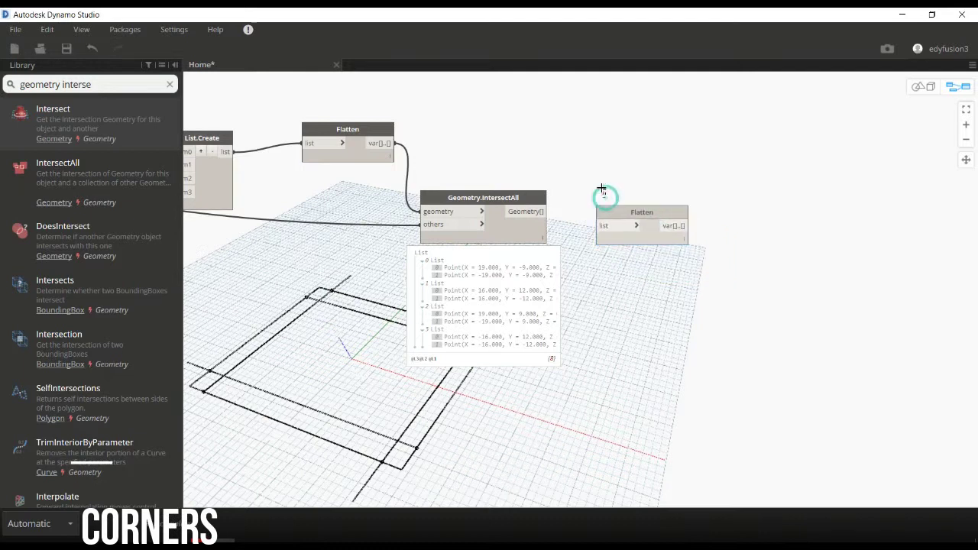
mouse_move(544, 213)
left_mouse_down()
mouse_move(603, 226)
mouse_move(628, 199)
left_mouse_up()
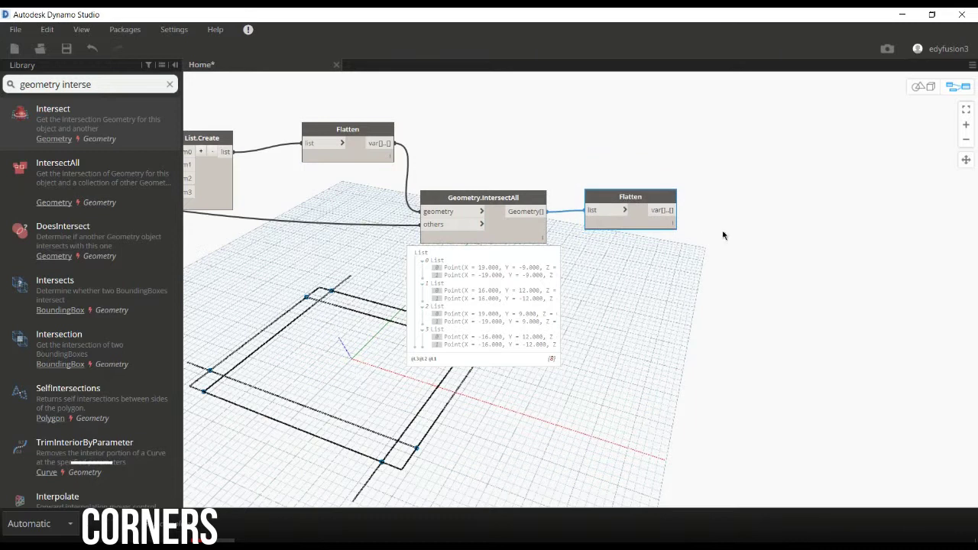
left_click(794, 289)
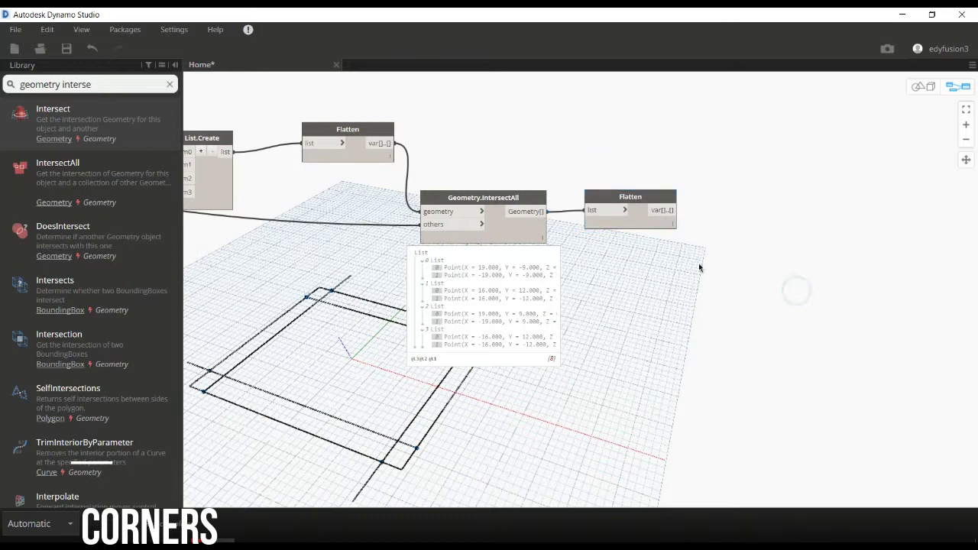
Check the Flatten preview showing all eight intersection points in one list
left_click(656, 223)
left_click_drag(636, 202, 654, 212)
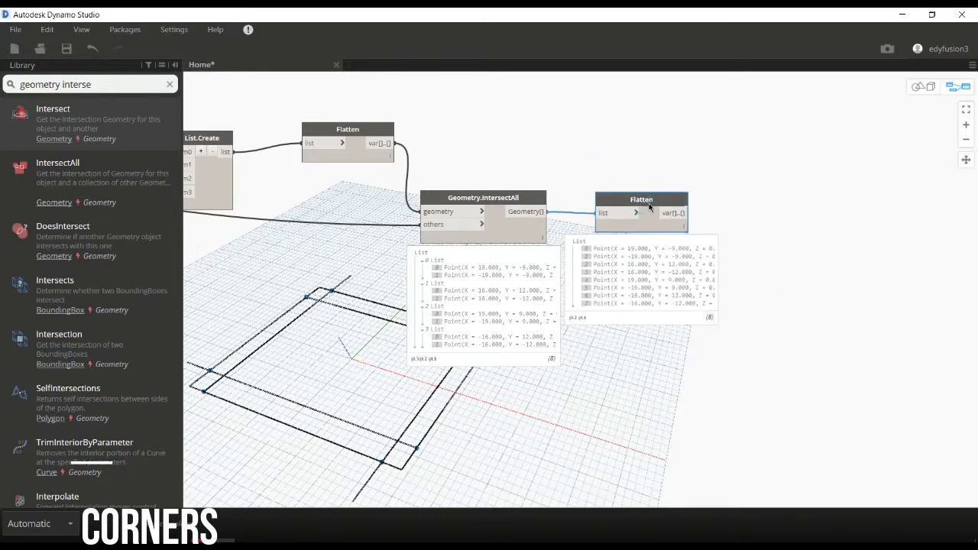
left_click(861, 214)
scroll(853, 251, "up", 2)
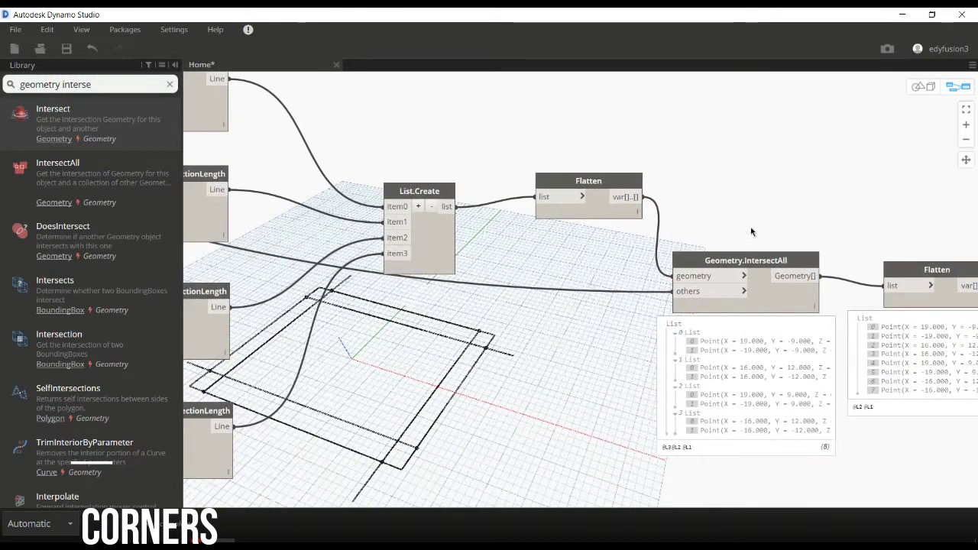
scroll(841, 221, "down", 3)
scroll(593, 190, "up", 2)
scroll(685, 233, "down", 1)
scroll(733, 241, "up", 2)
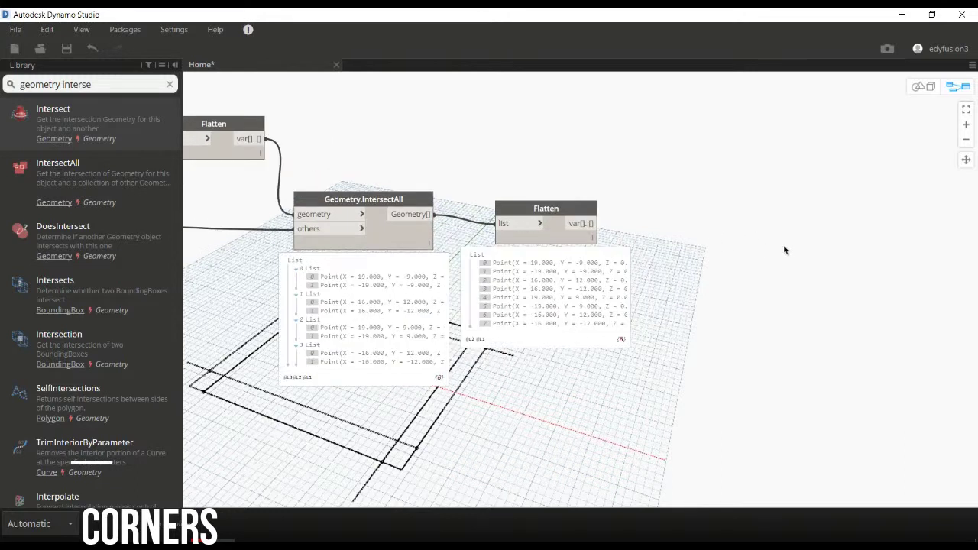
scroll(764, 247, "up", 1)
scroll(725, 244, "up", 1)
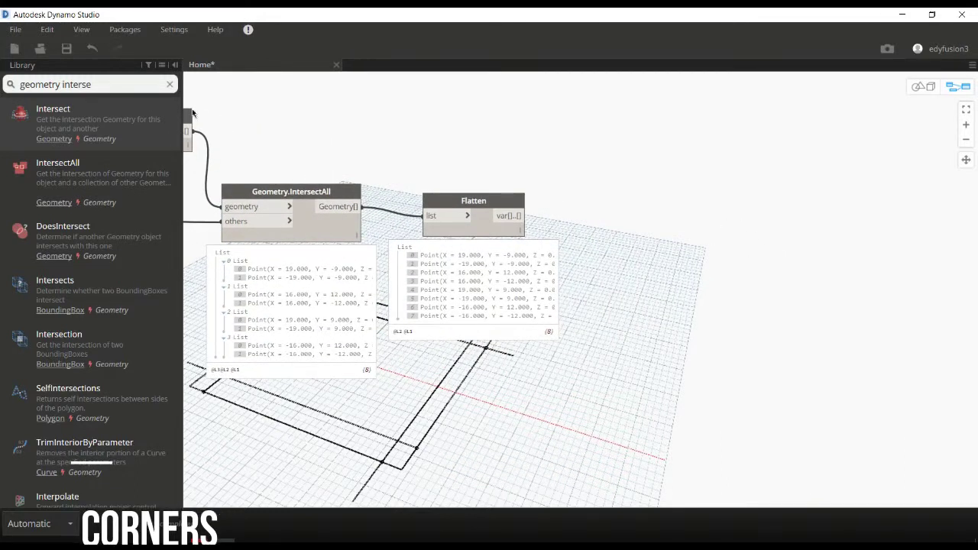
Search the library for 'sort by' and place a SortByAngle node right of Flatten
left_click(117, 84)
type("s")
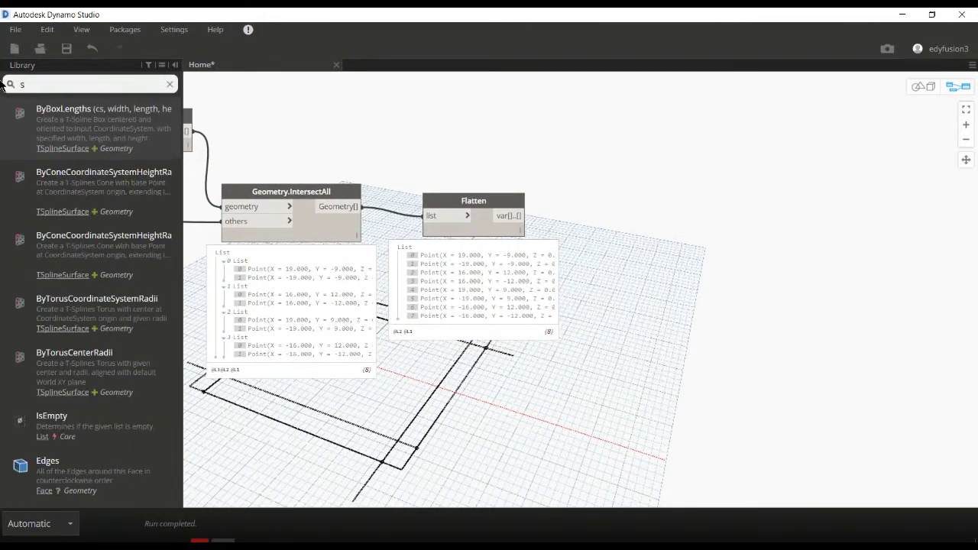
type("ort")
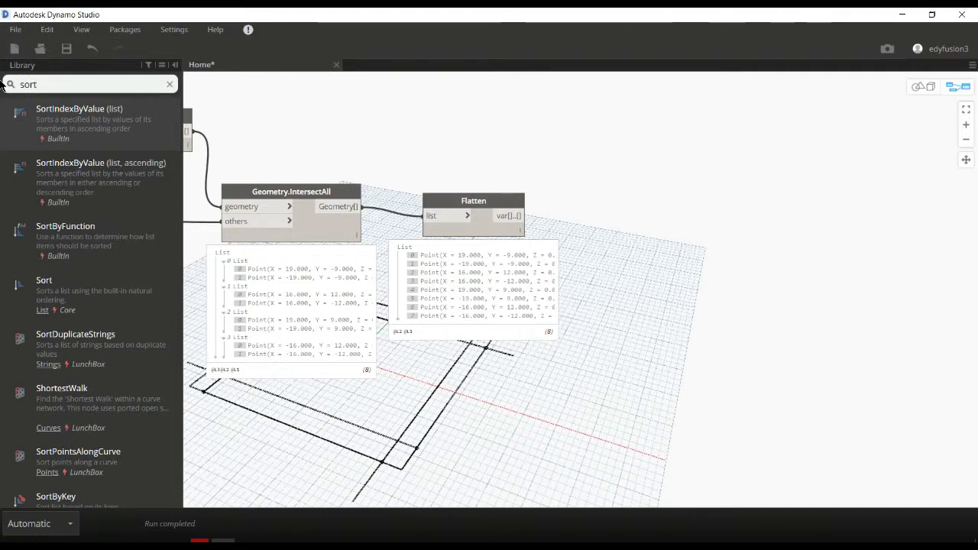
type(" by")
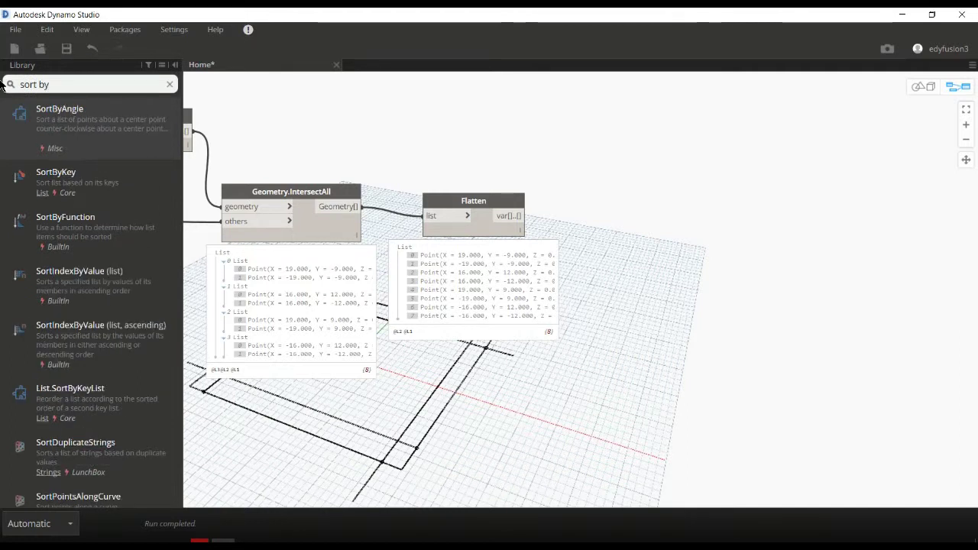
mouse_move(69, 122)
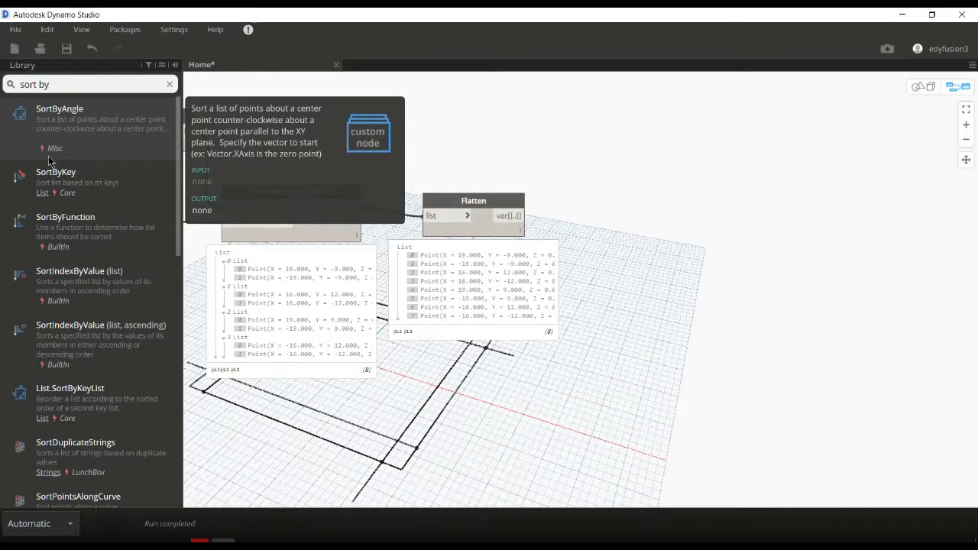
left_click(76, 125)
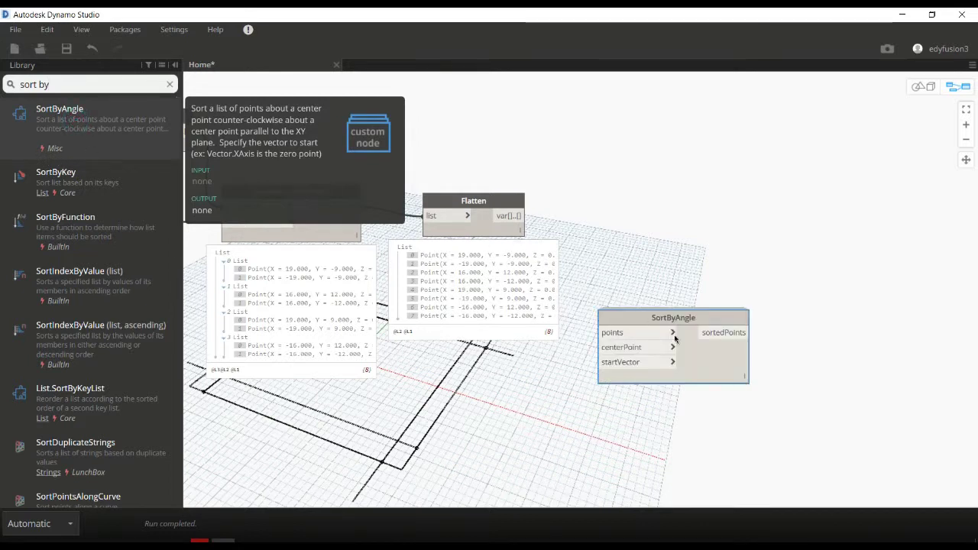
left_click_drag(728, 348, 780, 250)
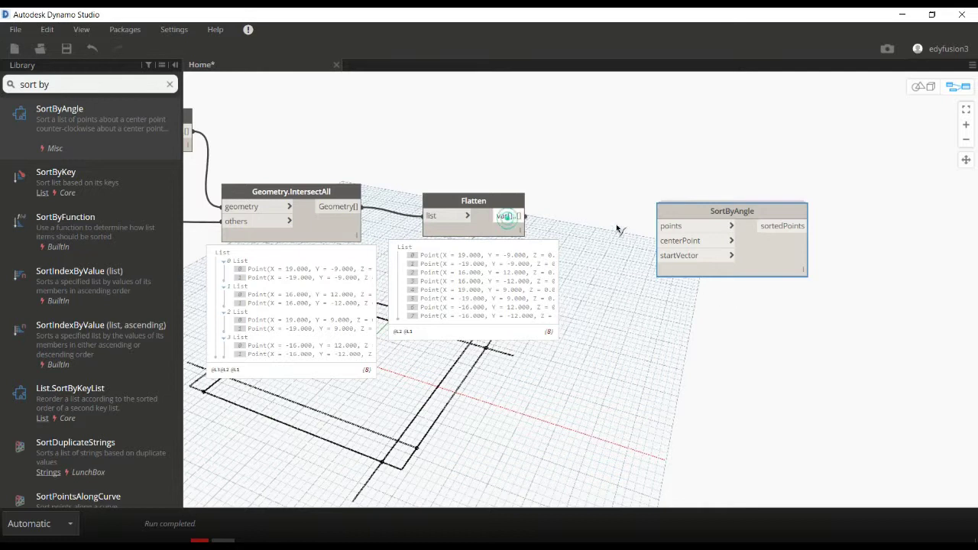
Feed the eight points into SortByAngle and add a Point.ByCoordinates node as its center point
left_click_drag(617, 229, 660, 227)
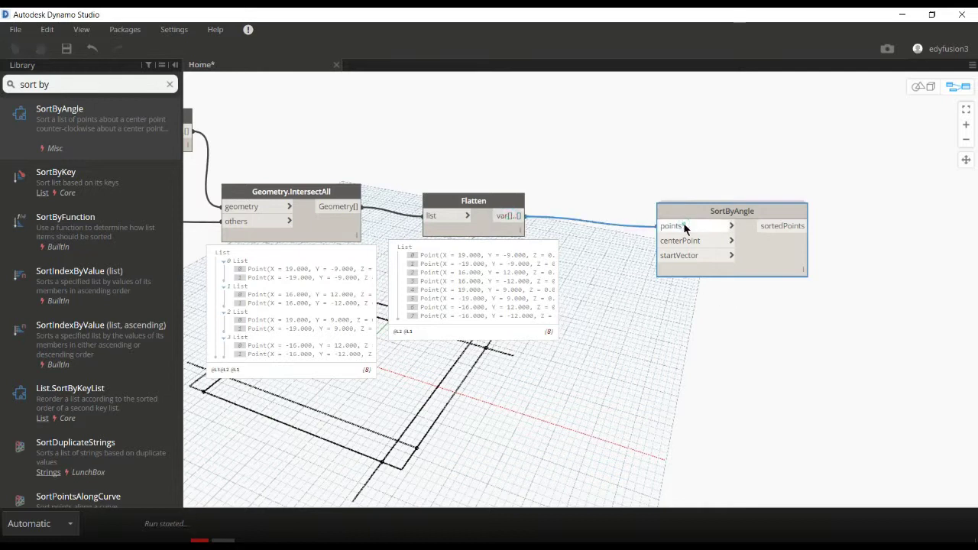
right_click(557, 383)
type("point")
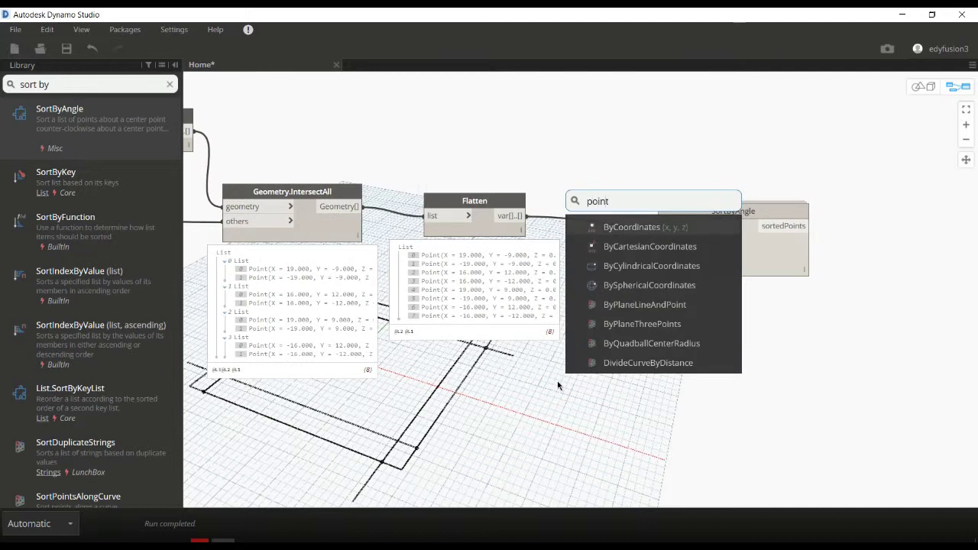
key("Return")
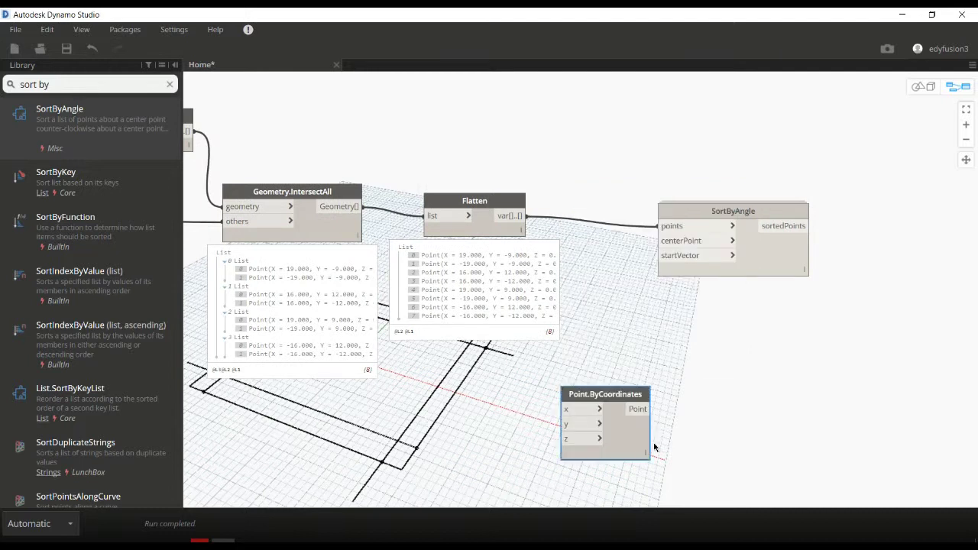
mouse_move(617, 426)
left_mouse_down()
mouse_move(599, 398)
mouse_move(662, 240)
left_mouse_up()
left_click_drag(787, 254, 854, 247)
left_click_drag(616, 407, 656, 312)
left_click(721, 375)
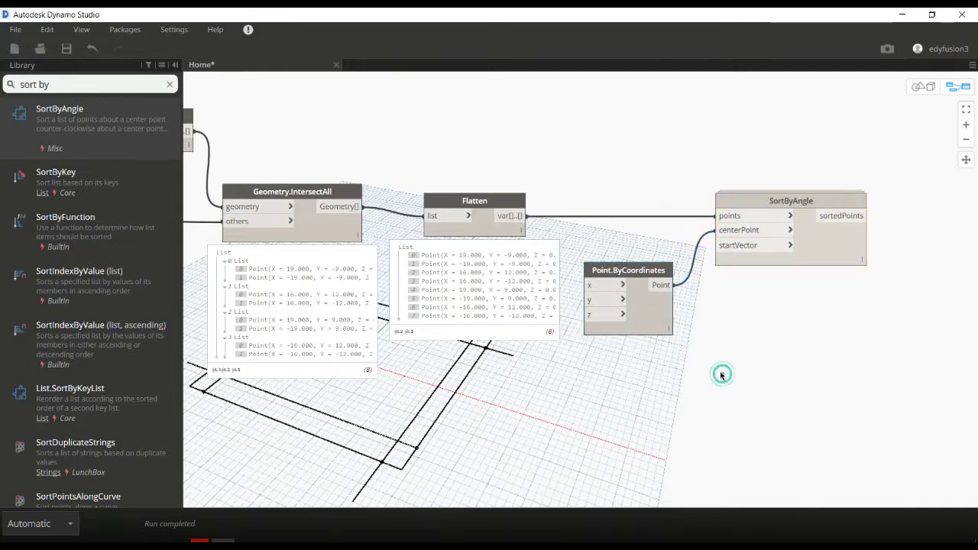
Add Vector.XAxis as SortByAngle's start vector and inspect the eight sorted points
right_click(628, 455)
type("vector")
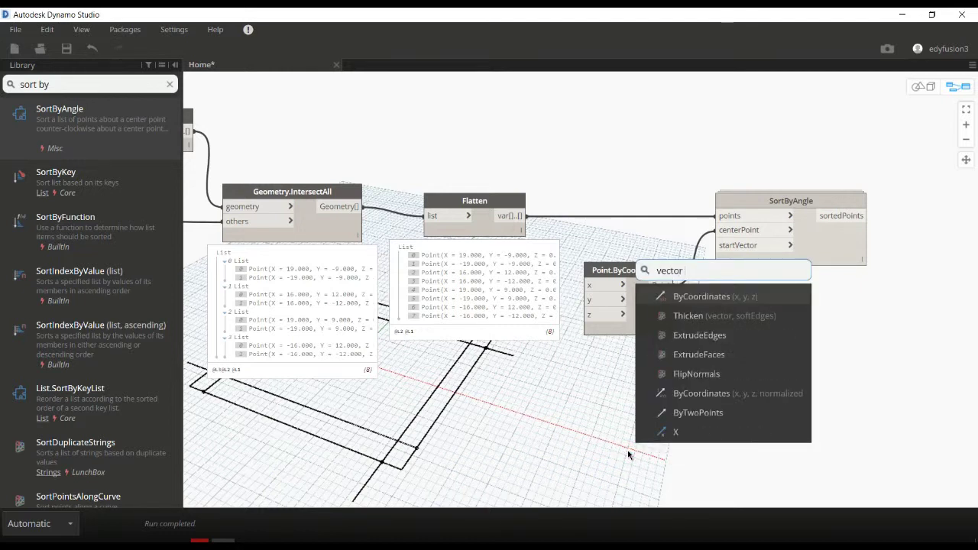
type(" x axis")
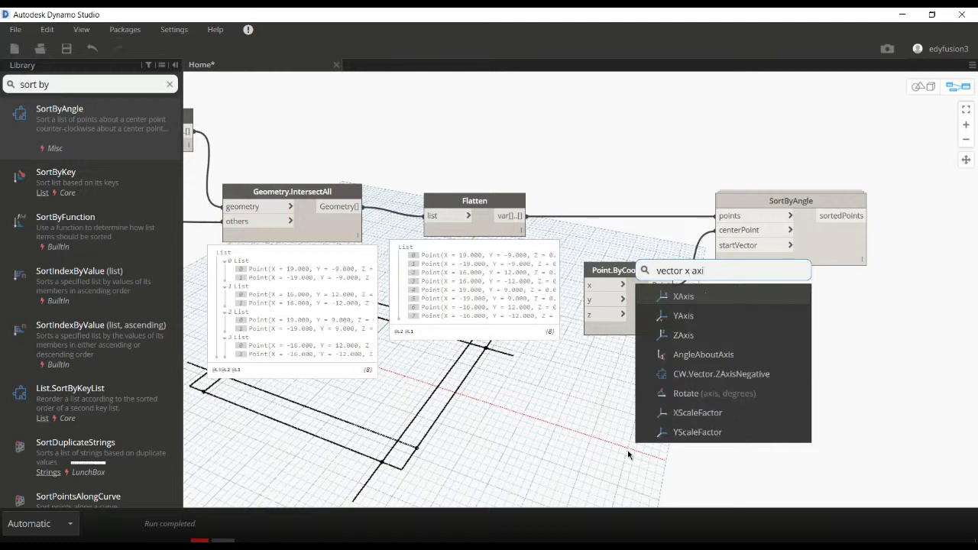
key("Return")
mouse_move(645, 472)
left_mouse_down()
mouse_move(643, 361)
mouse_move(719, 245)
left_mouse_up()
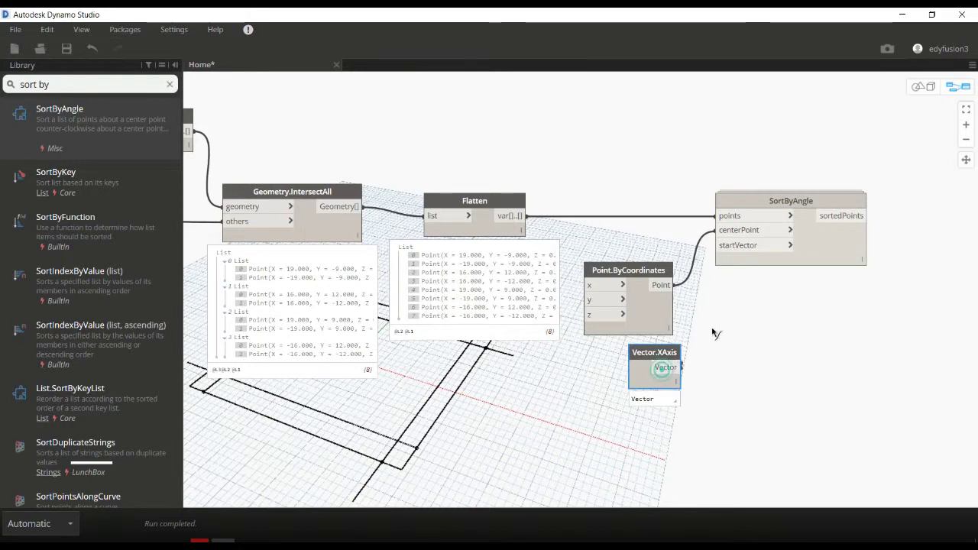
middle_click_drag(800, 345, 628, 315)
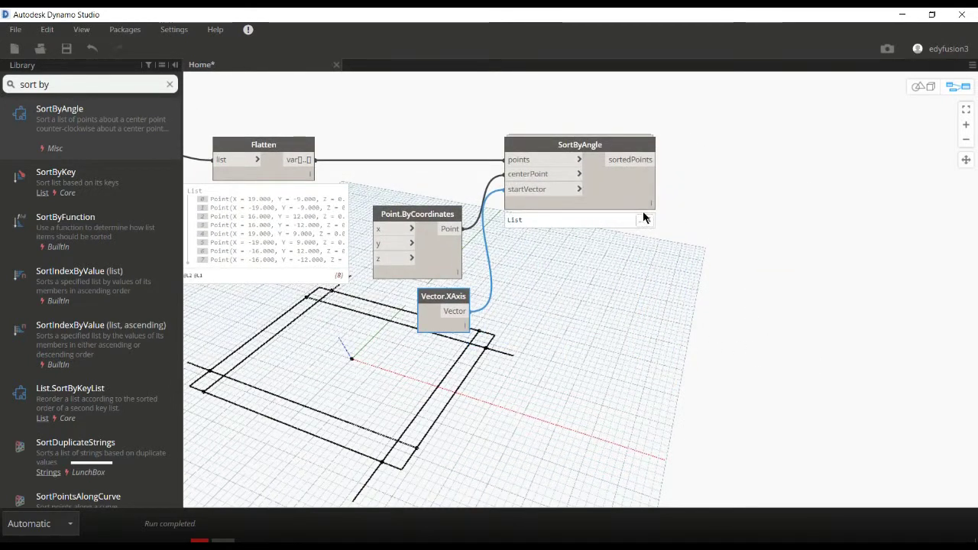
left_click(643, 208)
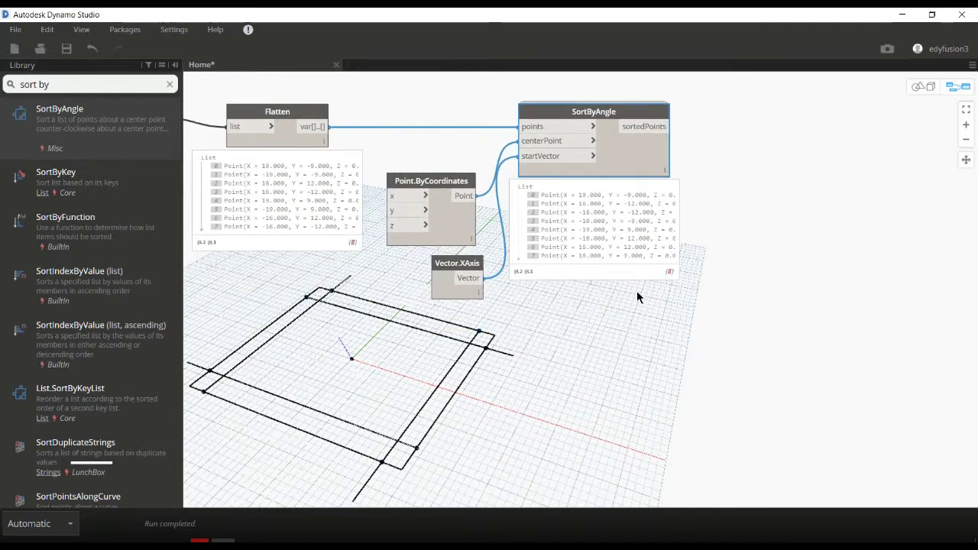
middle_click_drag(625, 282, 651, 216)
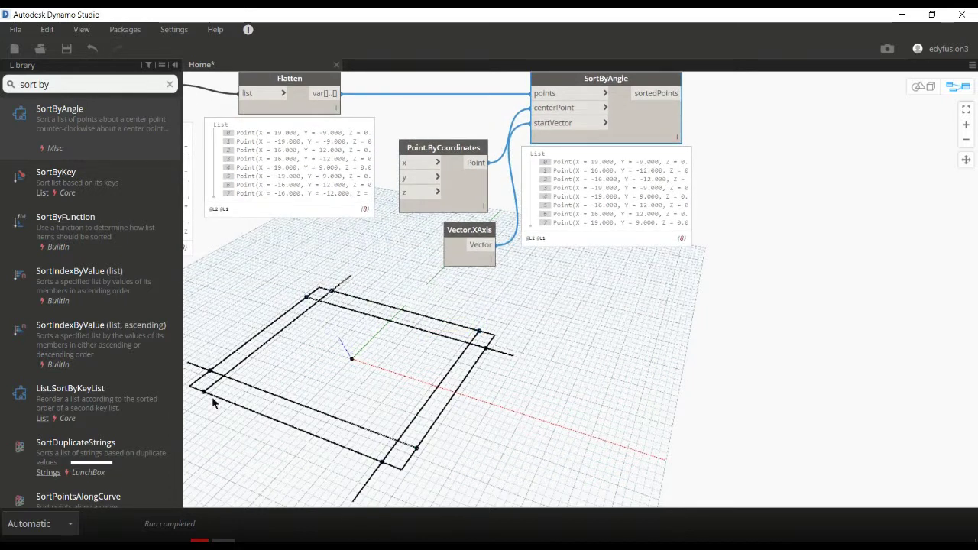
mouse_move(759, 311)
middle_mouse_down()
mouse_move(700, 298)
mouse_move(637, 327)
mouse_move(631, 307)
middle_mouse_up()
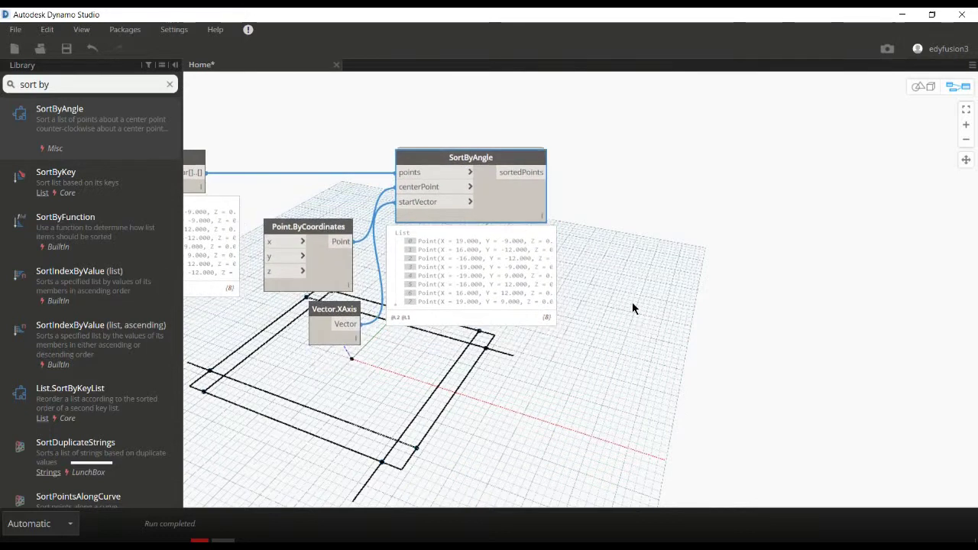
Add a PolyCurve.ByPoints node beside SortByAngle
right_click(704, 207)
type("polycurve")
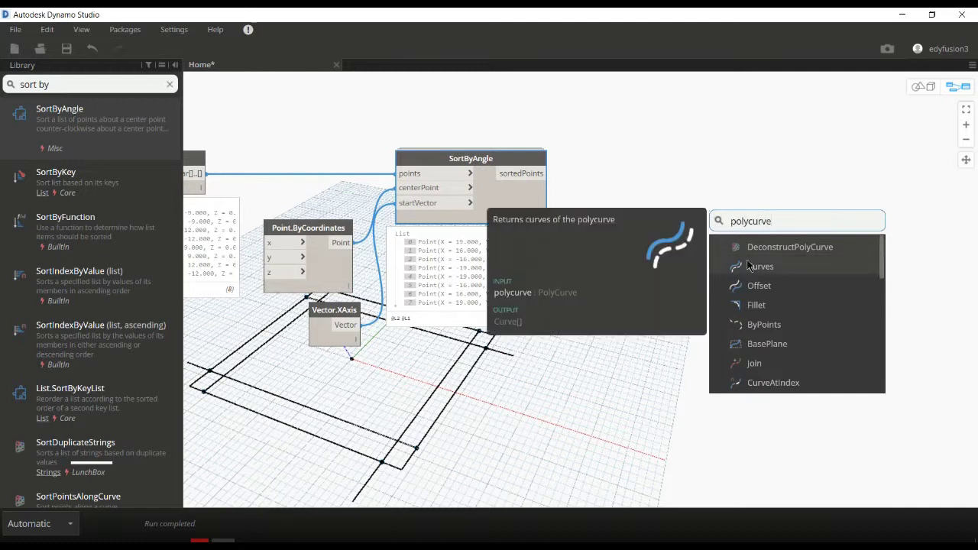
left_click(788, 324)
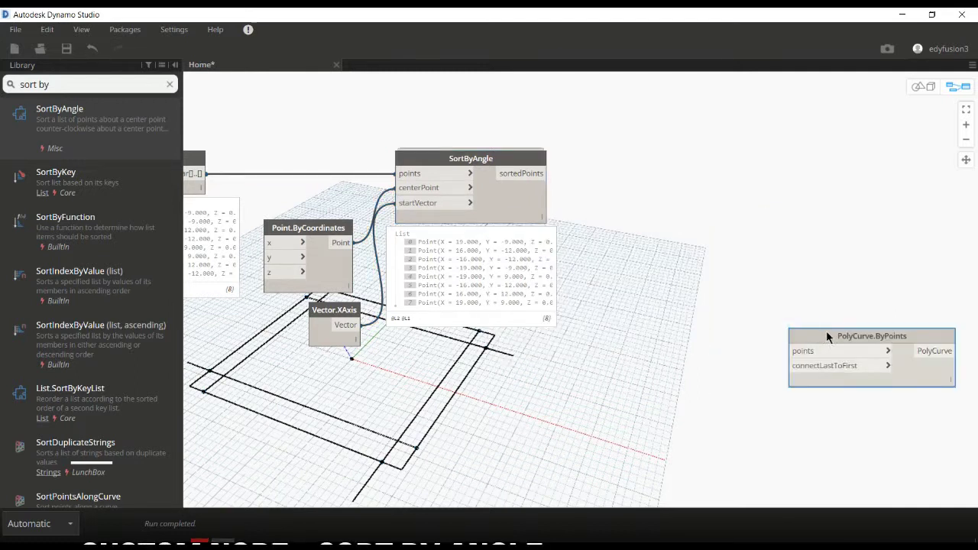
left_click_drag(809, 281, 754, 160)
Feed the sorted points into PolyCurve.ByPoints and wire a True Boolean into connectLastToFirst
right_click(649, 260)
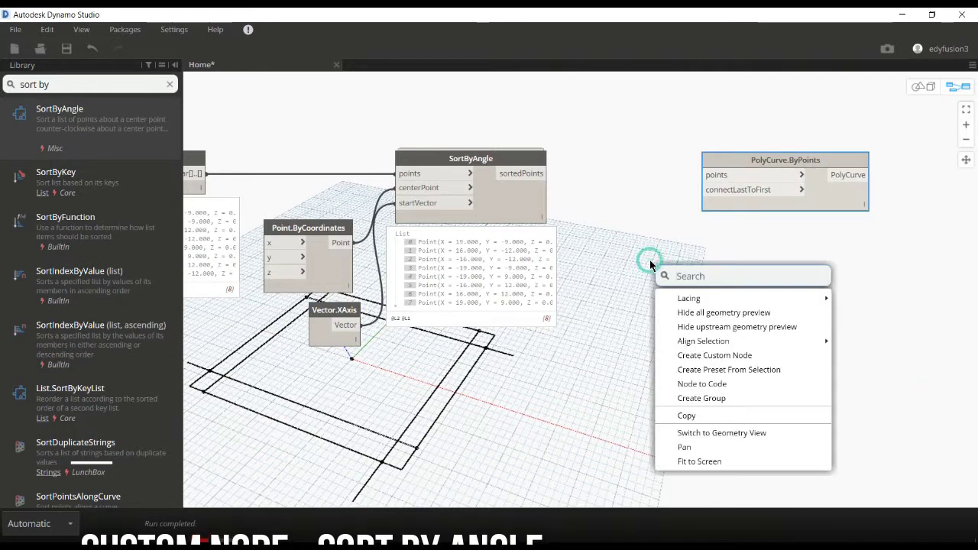
type("bool")
key("Return")
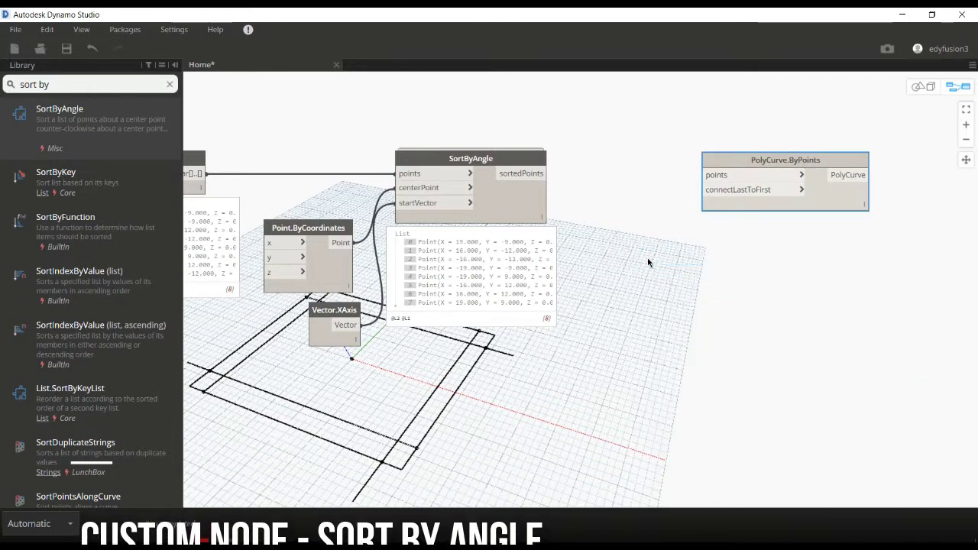
left_click(547, 174)
left_click(711, 175)
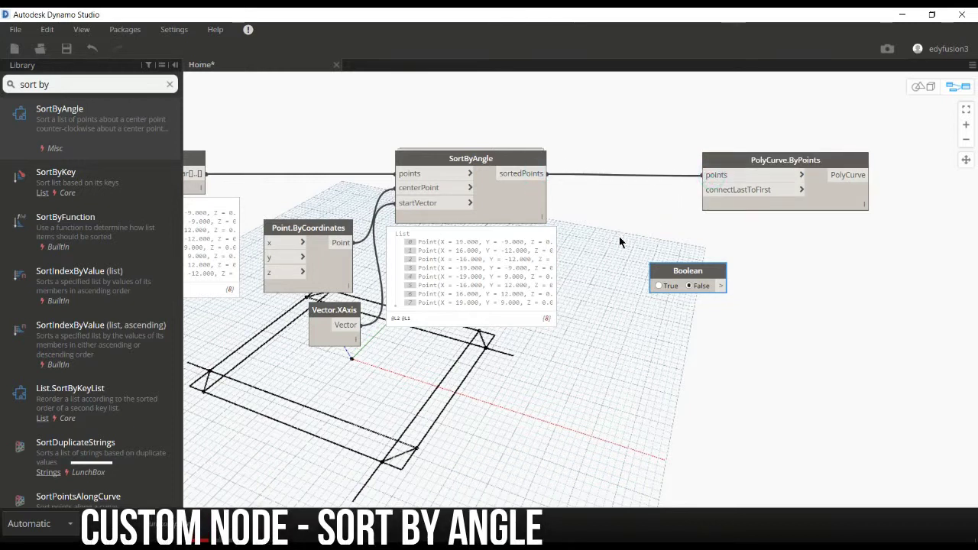
left_click_drag(704, 272, 646, 253)
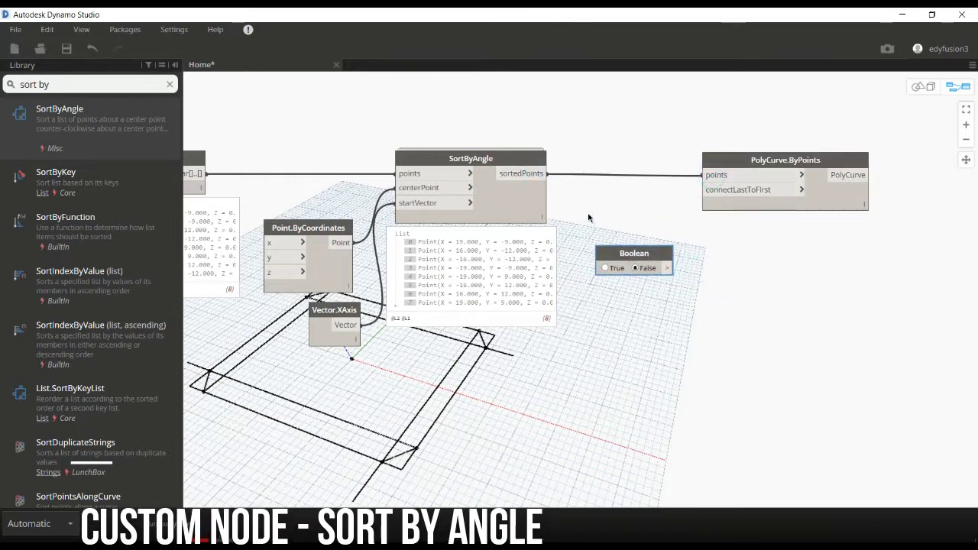
left_click(673, 261)
left_click(708, 196)
Turn off preview on Geometry.IntersectAll, List.Create and the lines' Flatten node
scroll(586, 316, "down", 5)
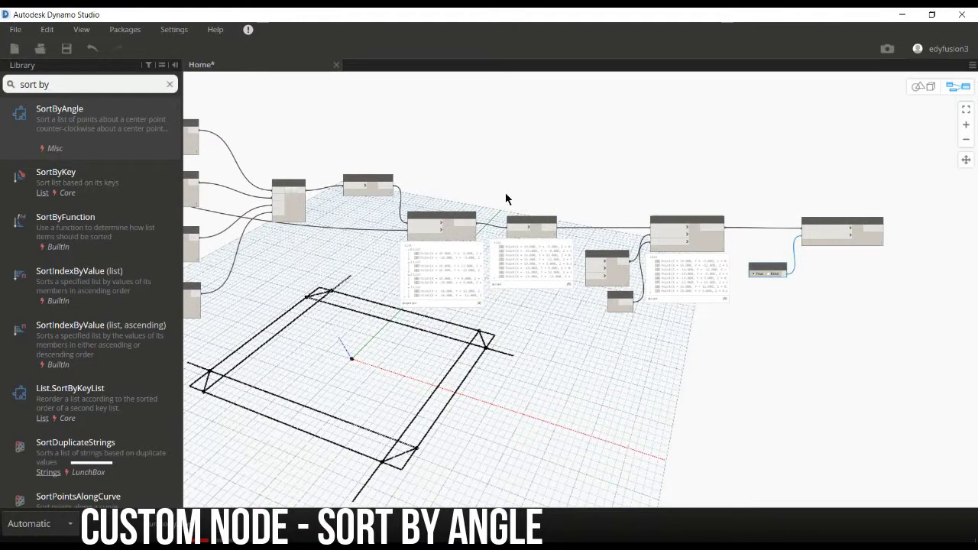
scroll(505, 192, "up", 3)
right_click(516, 234)
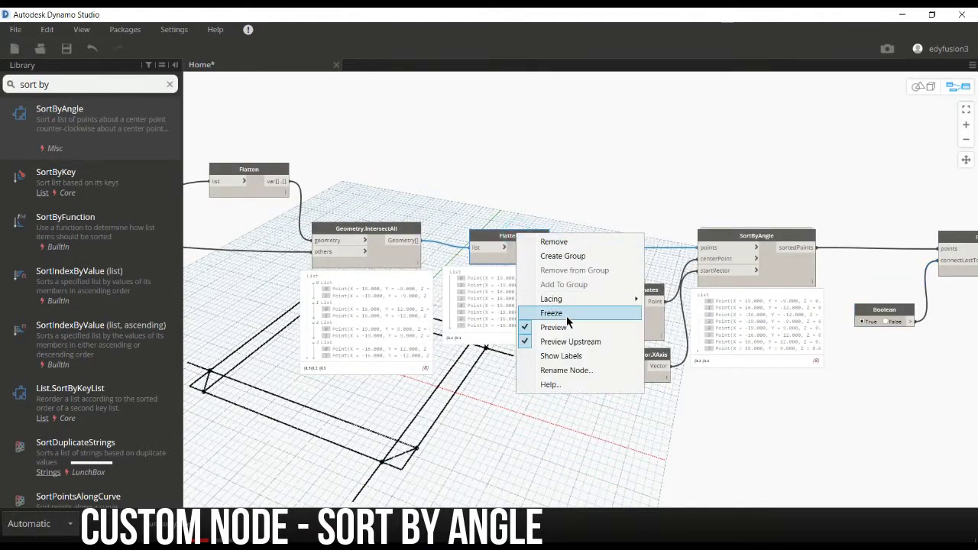
key("Escape")
right_click(400, 250)
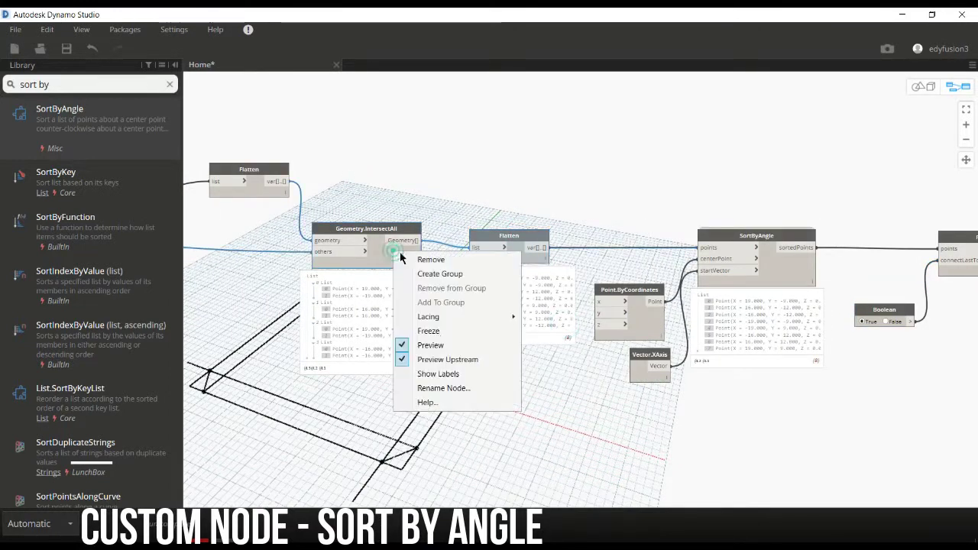
left_click(434, 344)
middle_click_drag(306, 269, 587, 267)
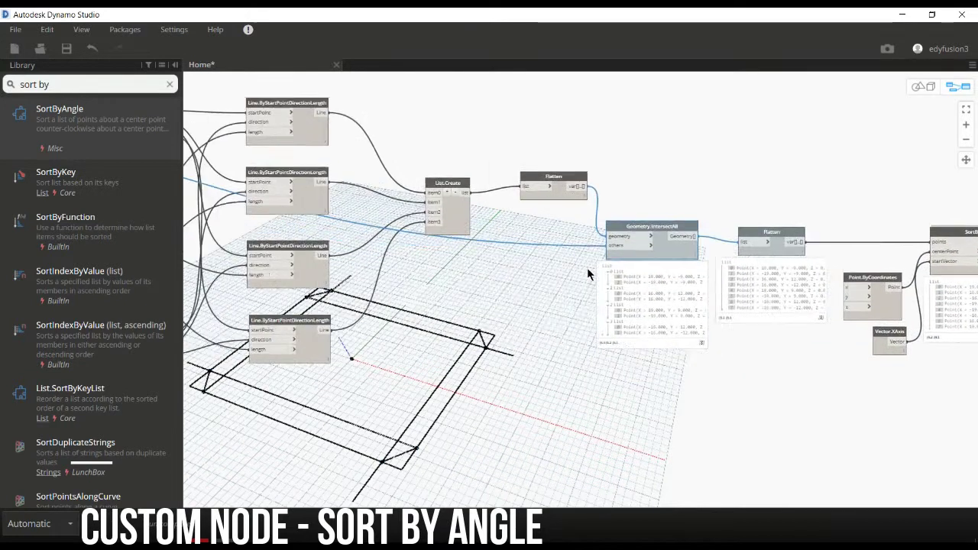
right_click(481, 217)
left_click(525, 296)
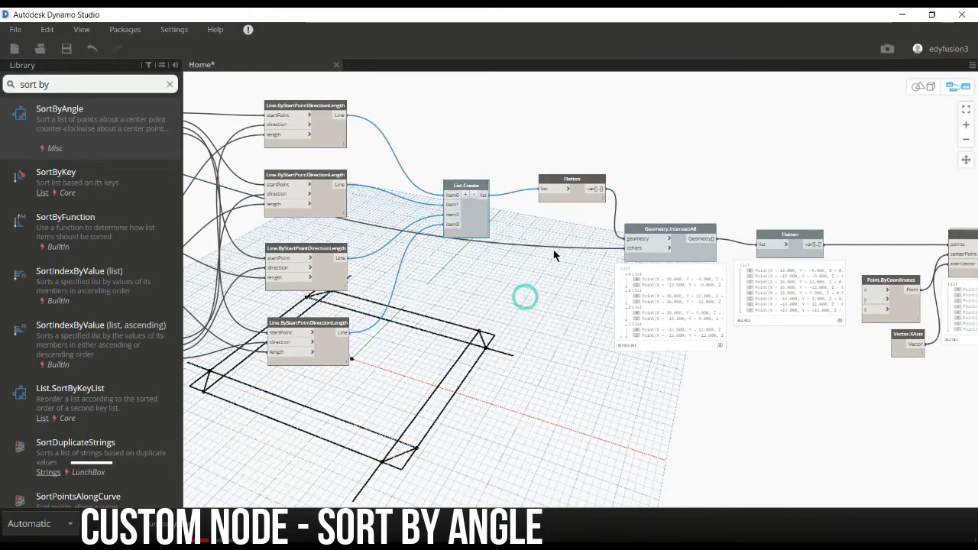
right_click(575, 196)
left_click(600, 286)
Turn off preview on all four Line.ByStartPointDirectionLength nodes
right_click(331, 266)
left_click(379, 356)
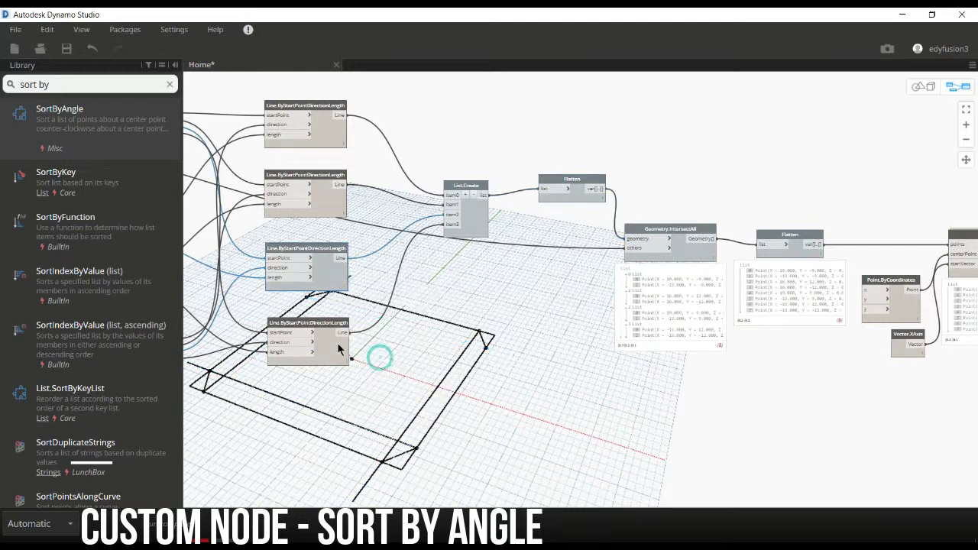
right_click(338, 343)
left_click(380, 439)
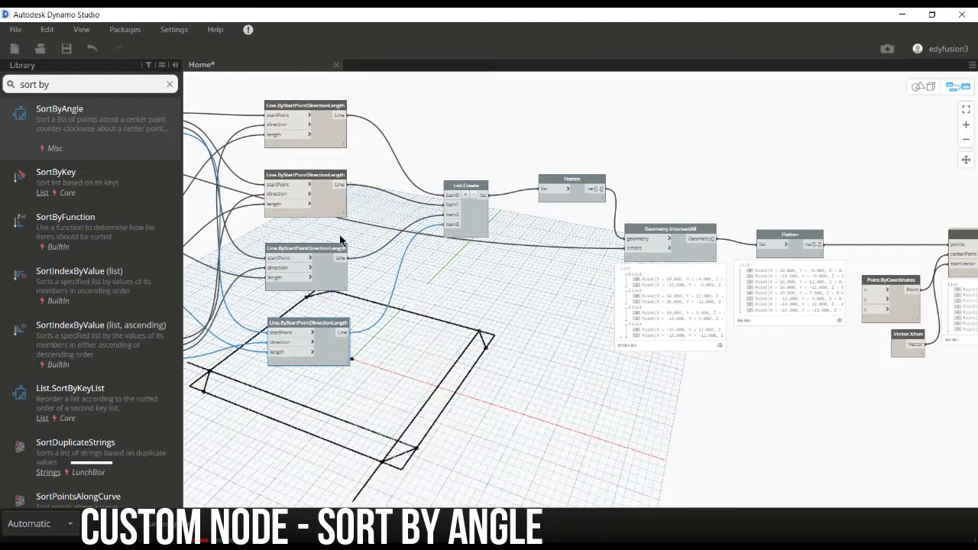
right_click(329, 204)
left_click(382, 298)
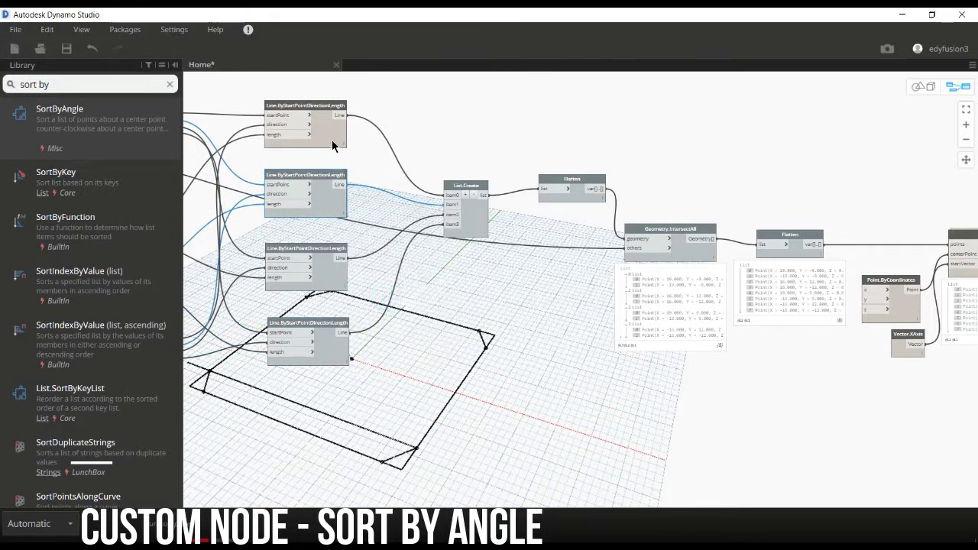
right_click(332, 140)
left_click(380, 233)
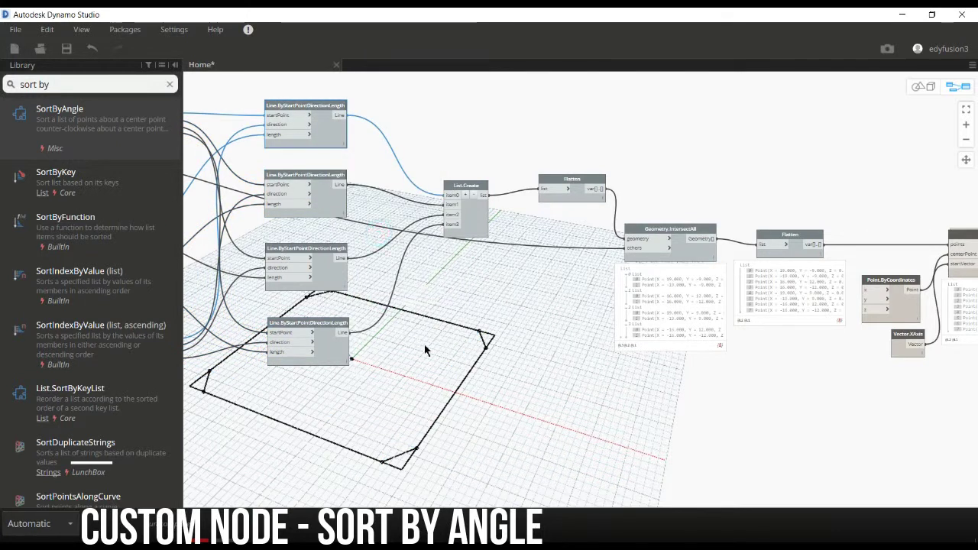
Turn off preview on the rectangle segments' Flatten node
middle_click_drag(425, 350, 780, 365)
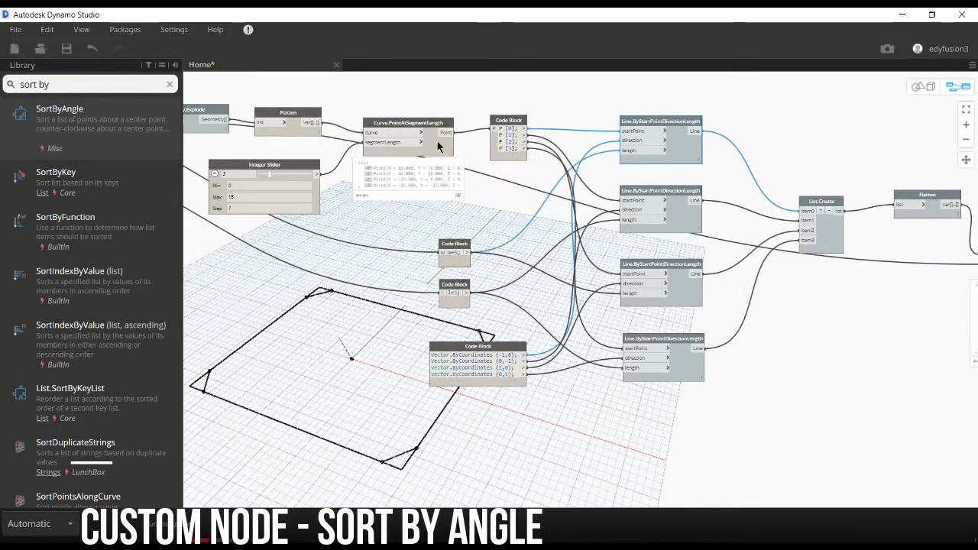
middle_click_drag(393, 100, 518, 118)
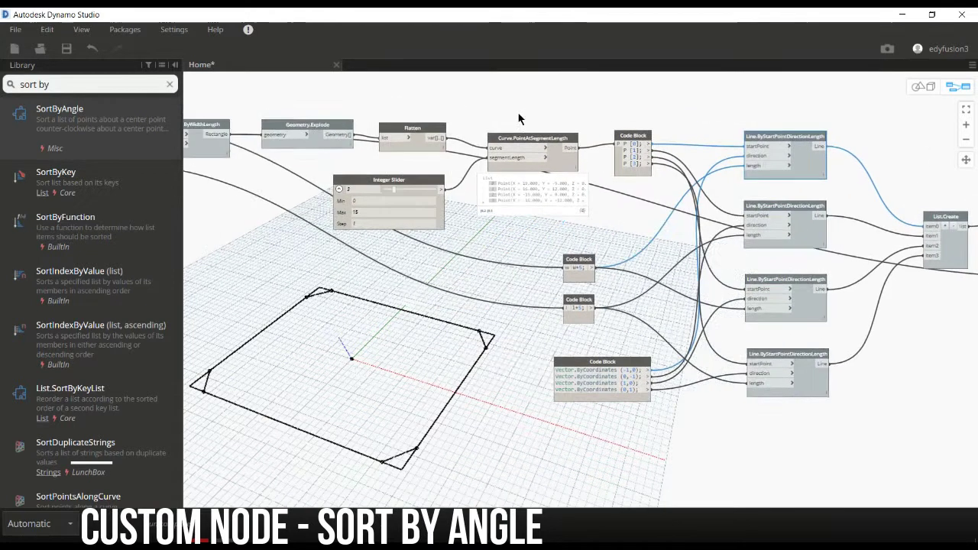
right_click(431, 130)
left_click(493, 223)
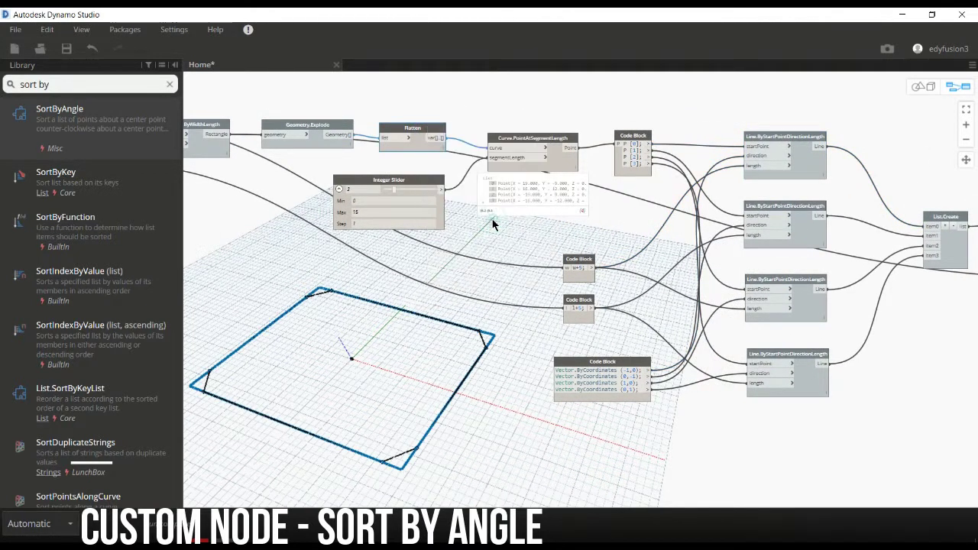
left_click(493, 224)
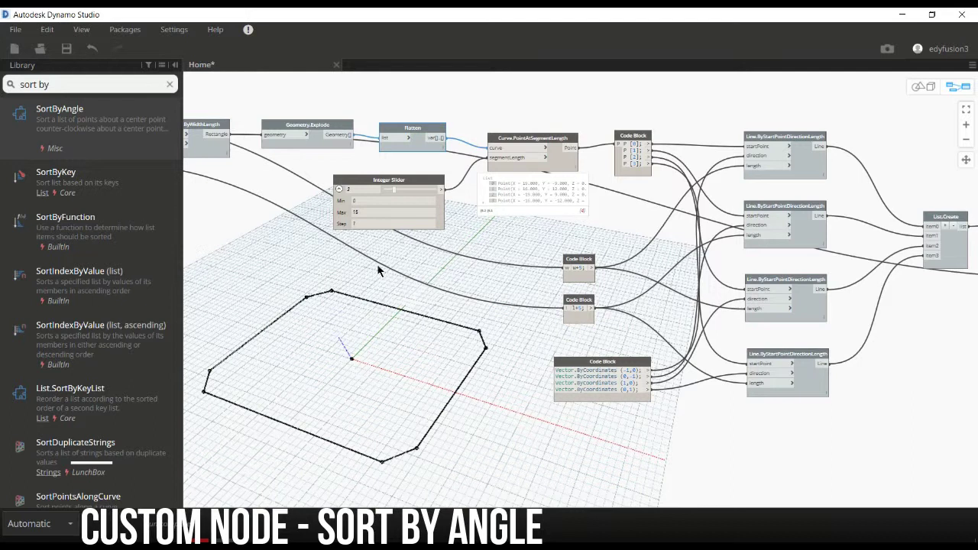
scroll(325, 208, "up", 3)
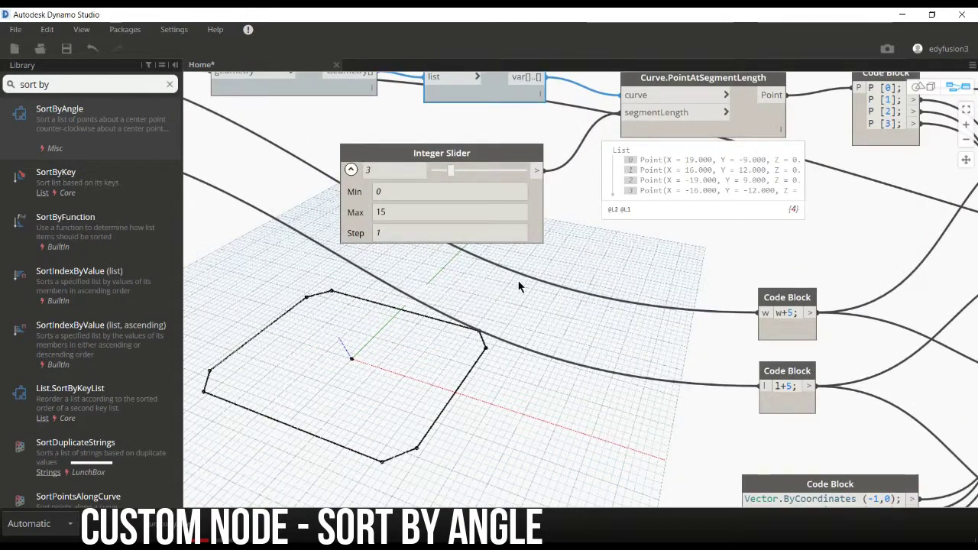
Experiment with the chamfer, W and L sliders, leaving L at 29
scroll(505, 121, "up", 2)
mouse_move(505, 122)
left_mouse_down()
mouse_move(569, 122)
mouse_move(501, 133)
left_mouse_up()
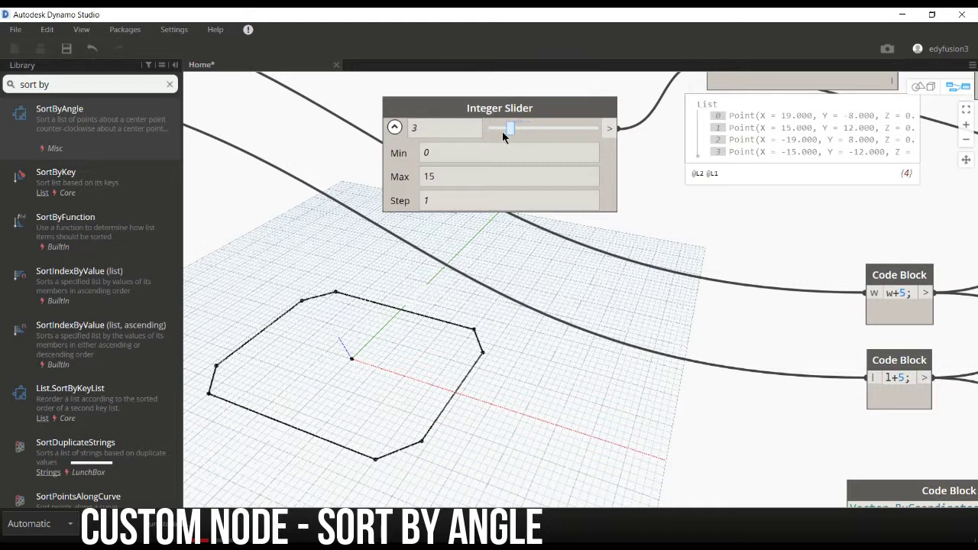
scroll(449, 328, "down", 5)
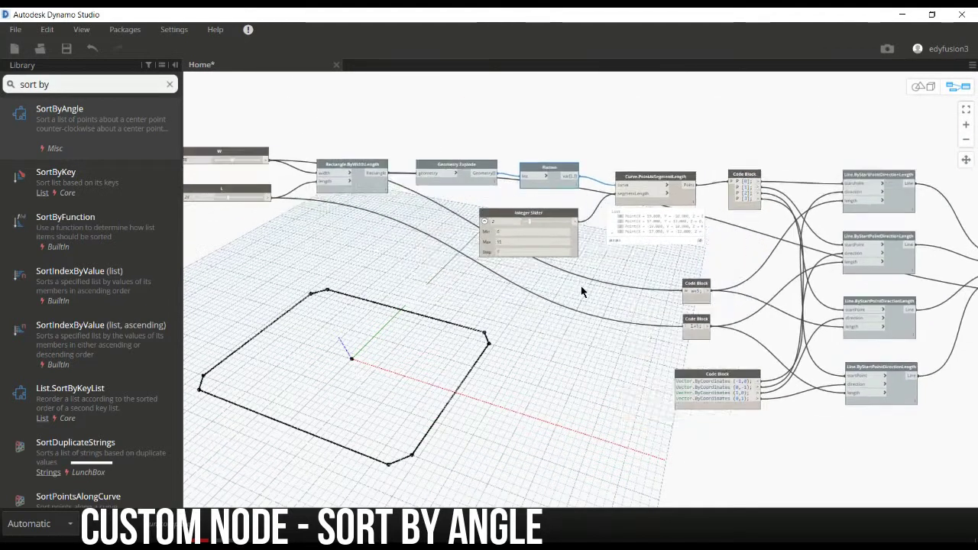
scroll(363, 223, "up", 3)
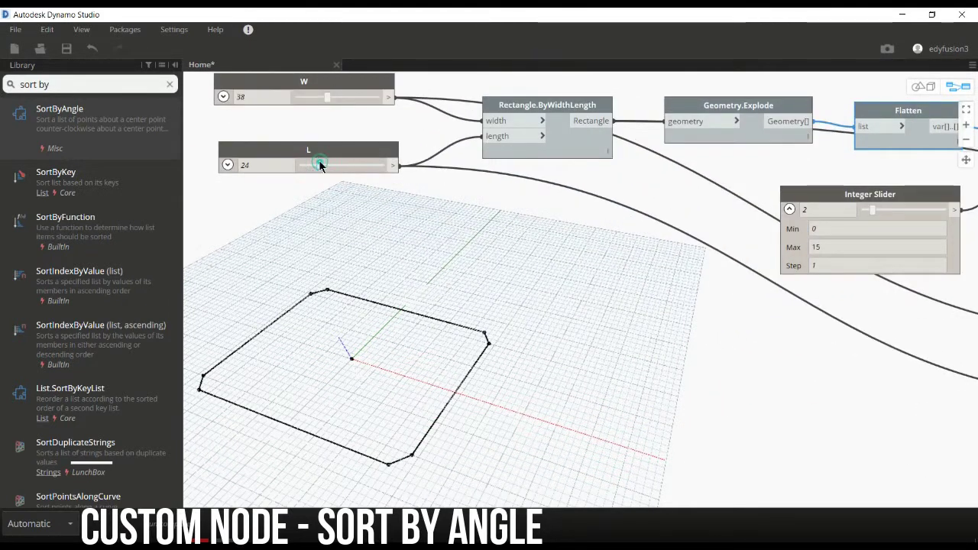
left_click_drag(335, 163, 336, 163)
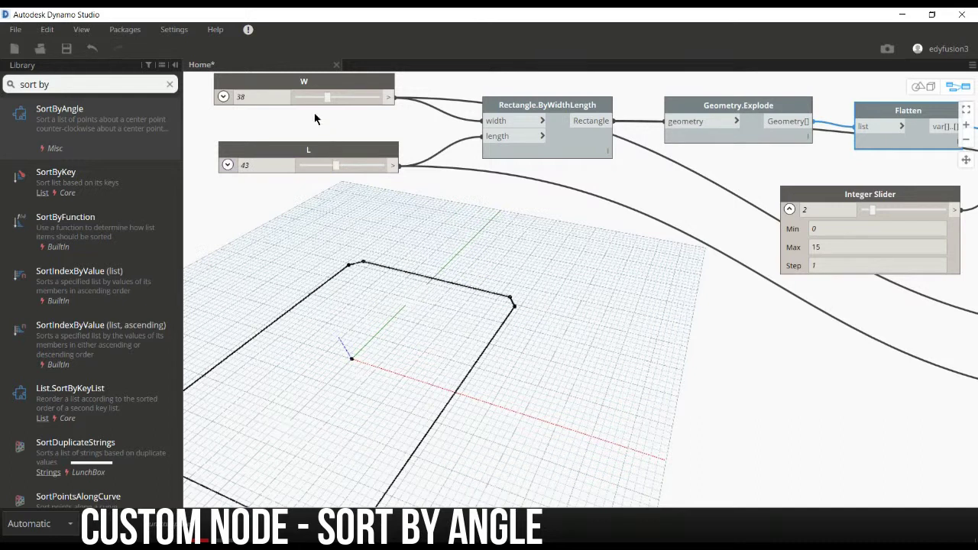
left_click_drag(326, 103, 344, 100)
left_click_drag(335, 166, 323, 171)
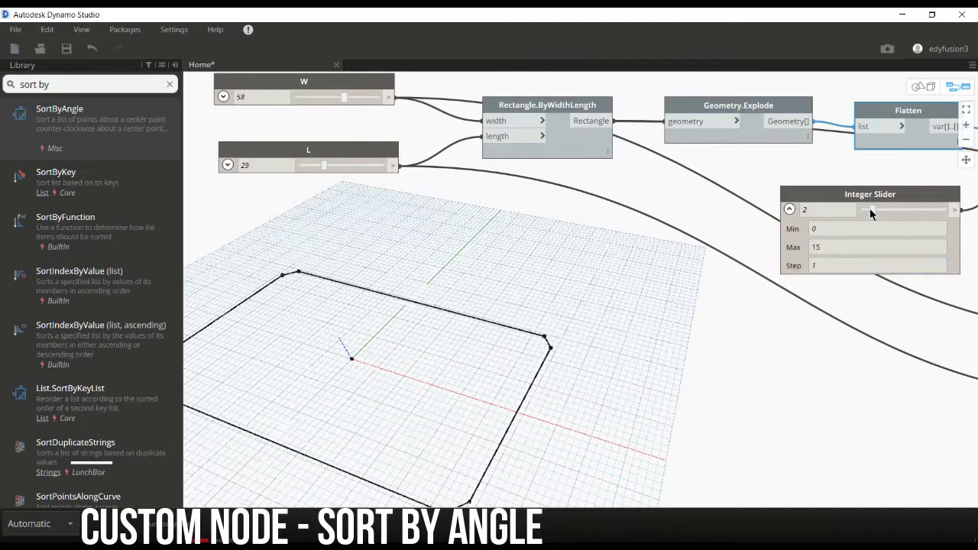
Raise the chamfer segment-length slider from 2 to 9
left_click_drag(873, 213, 905, 216)
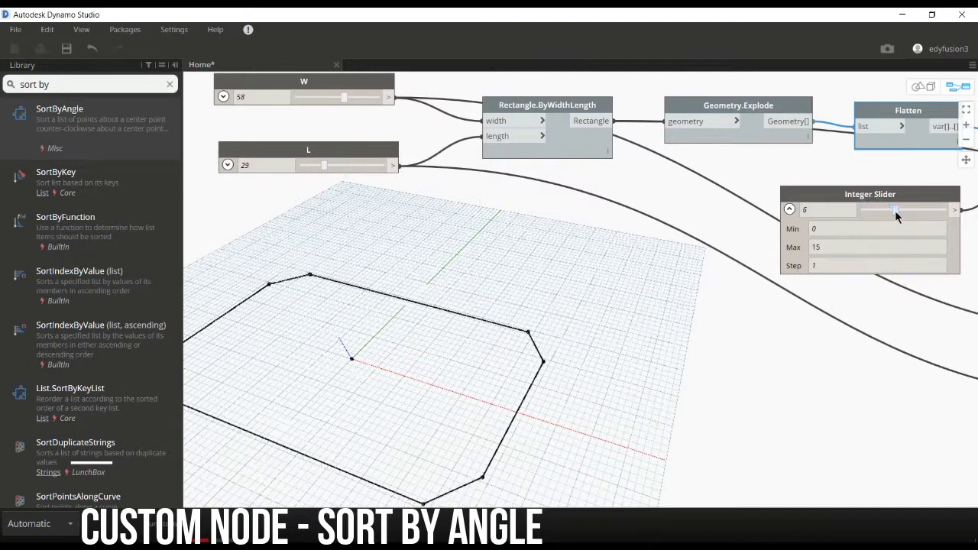
left_click_drag(909, 215, 912, 214)
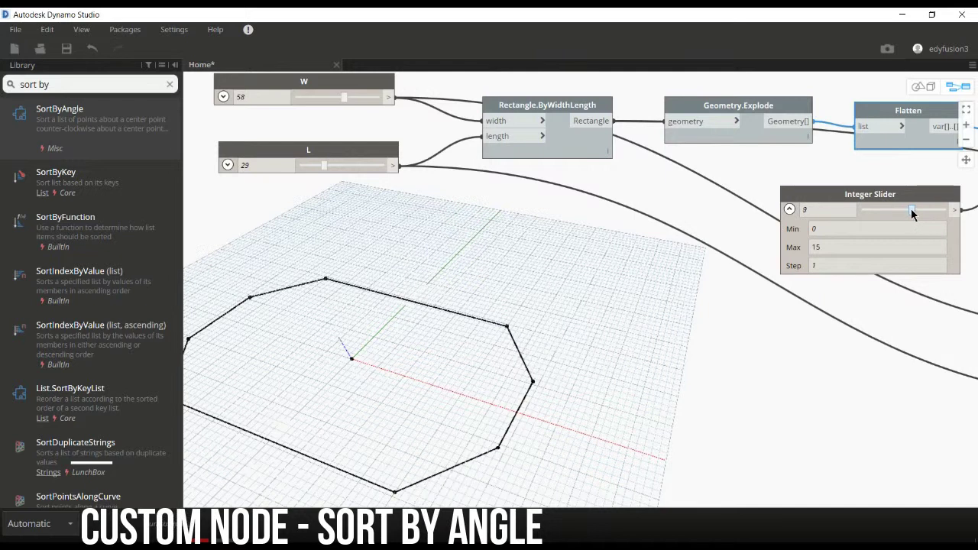
scroll(744, 366, "down", 3)
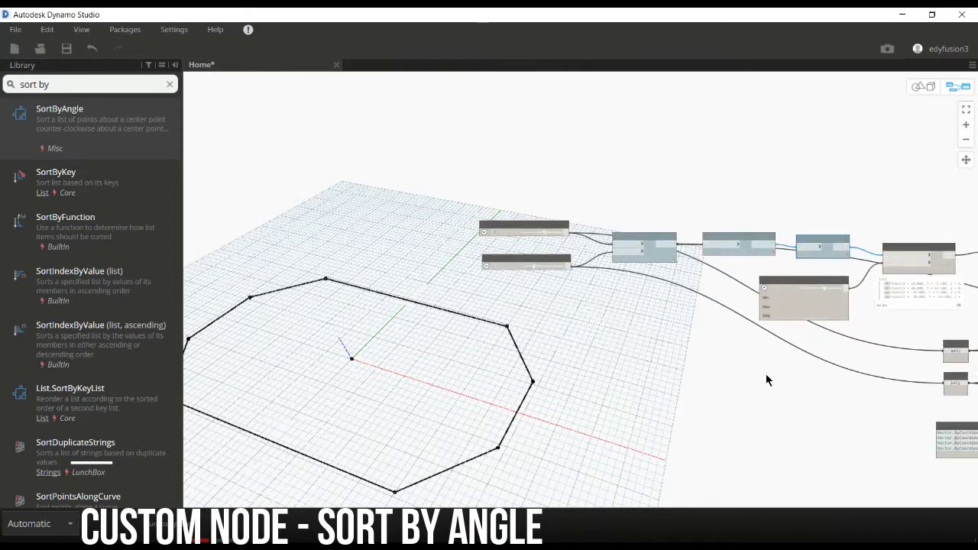
scroll(766, 374, "up", 2)
scroll(767, 414, "up", 1)
scroll(722, 349, "up", 1)
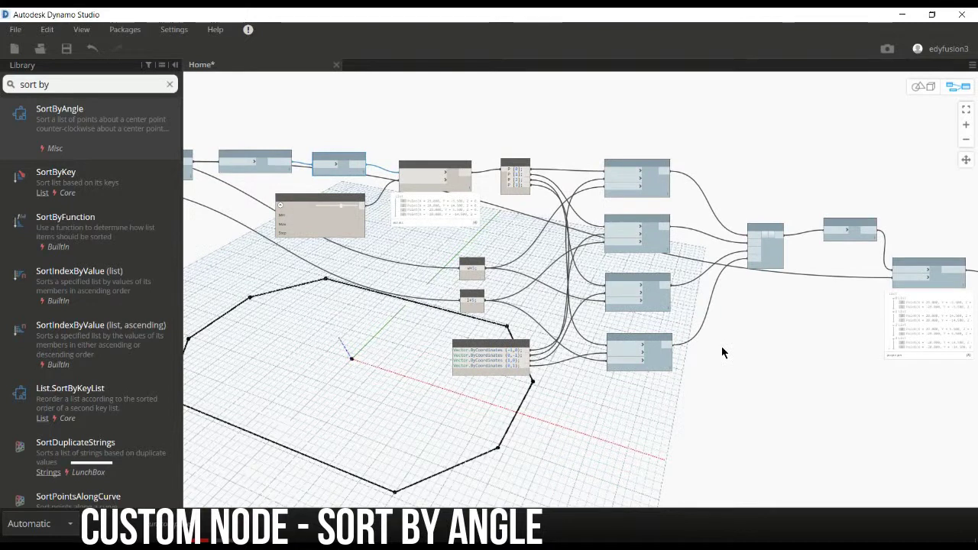
scroll(721, 346, "up", 1)
scroll(732, 392, "up", 1)
middle_click_drag(731, 393, 737, 424)
Group the four Line nodes and title the group 'corners'
left_click_drag(694, 459, 548, 112)
right_click(586, 124)
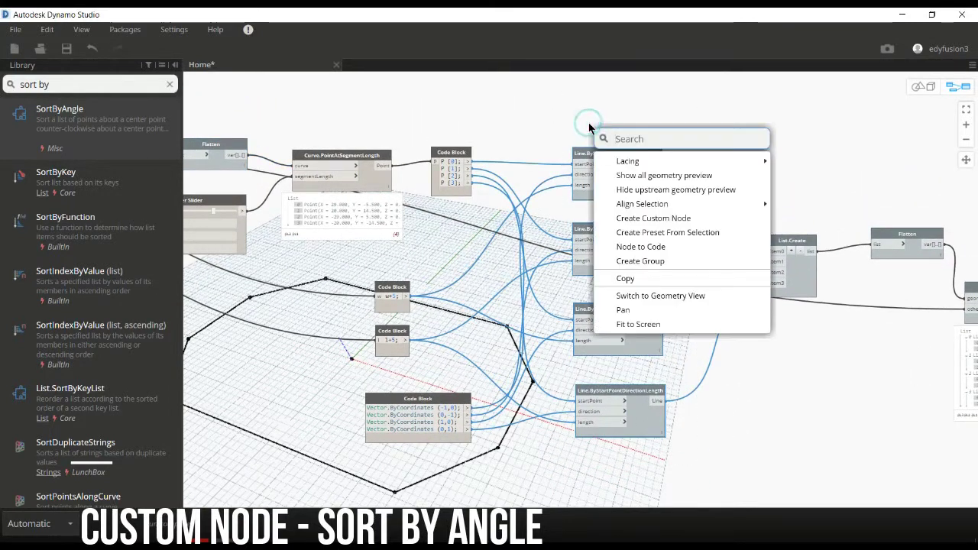
left_click(679, 263)
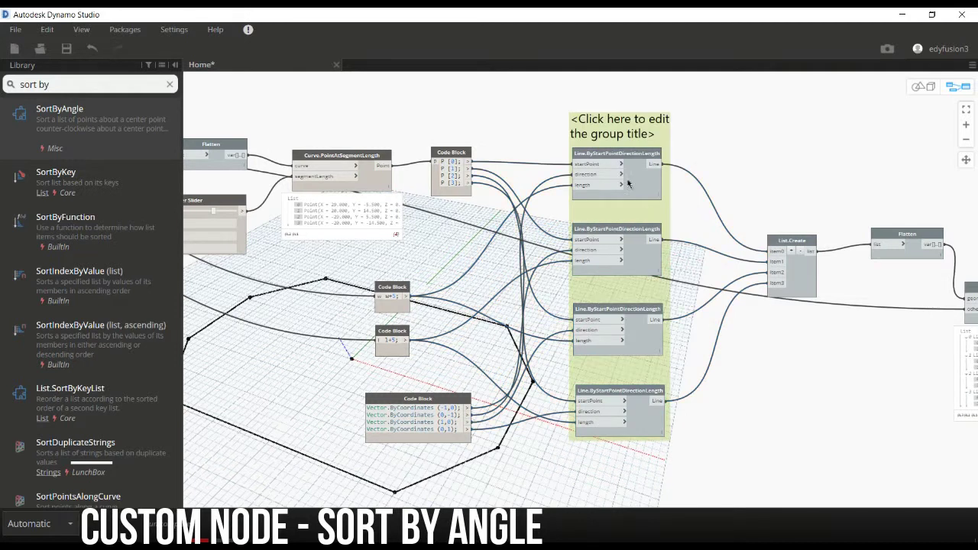
double_click(628, 137)
type("C")
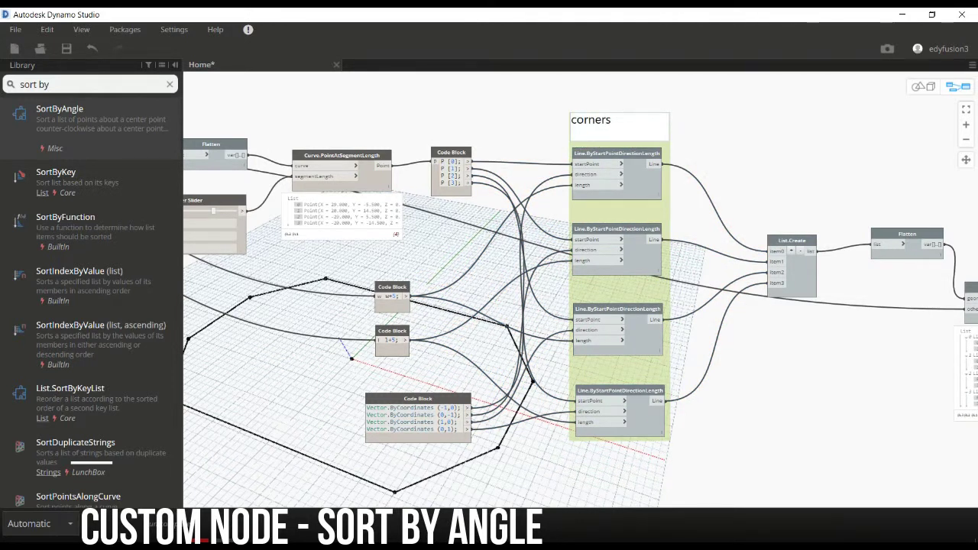
left_click(732, 169)
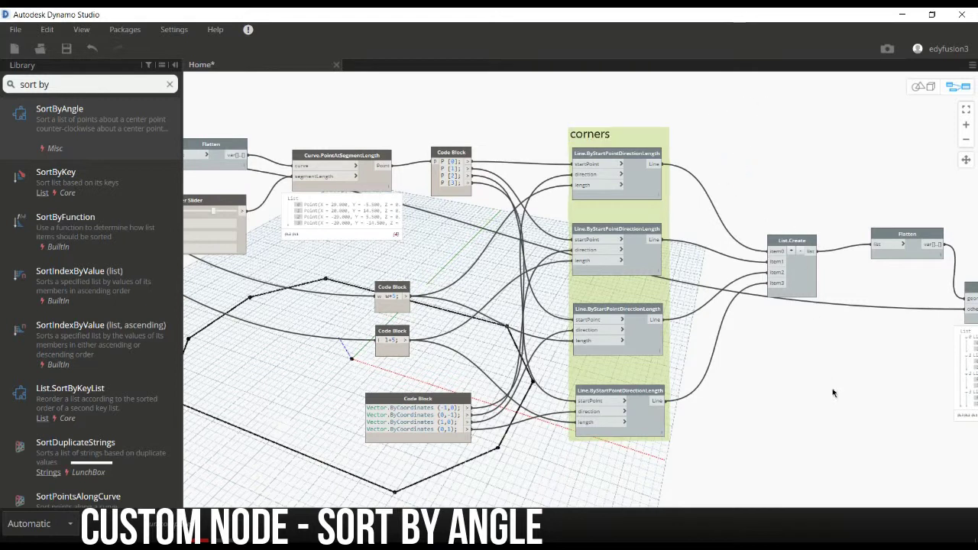
Pan the graph past SortByAngle back to the rectangle nodes
middle_click_drag(763, 327, 345, 336)
middle_click_drag(698, 418, 245, 412)
scroll(713, 308, "up", 2)
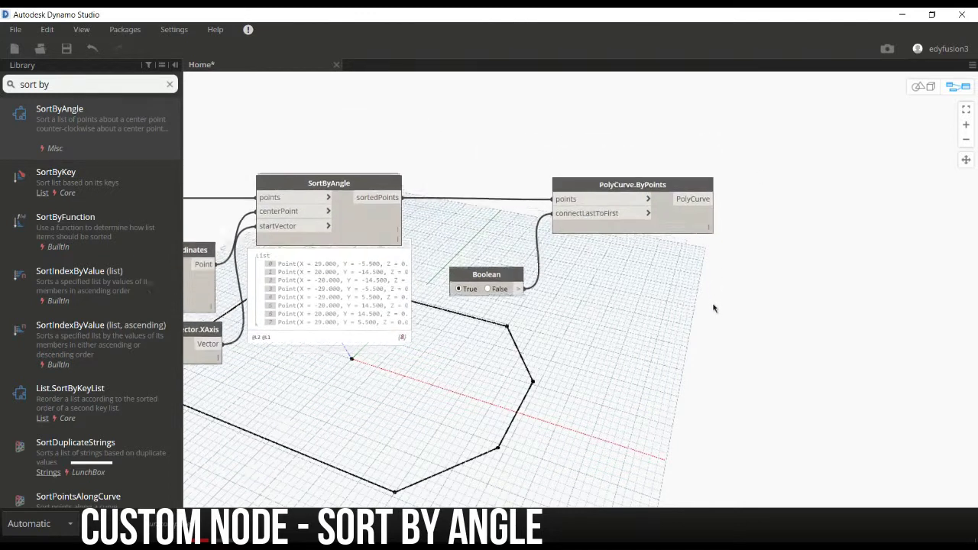
scroll(757, 173, "down", 5)
middle_click_drag(609, 146, 742, 196)
middle_click_drag(408, 126, 539, 153)
middle_click_drag(412, 153, 559, 184)
middle_click_drag(446, 191, 581, 218)
scroll(581, 219, "up", 3)
scroll(581, 219, "up", 3)
scroll(672, 195, "down", 2)
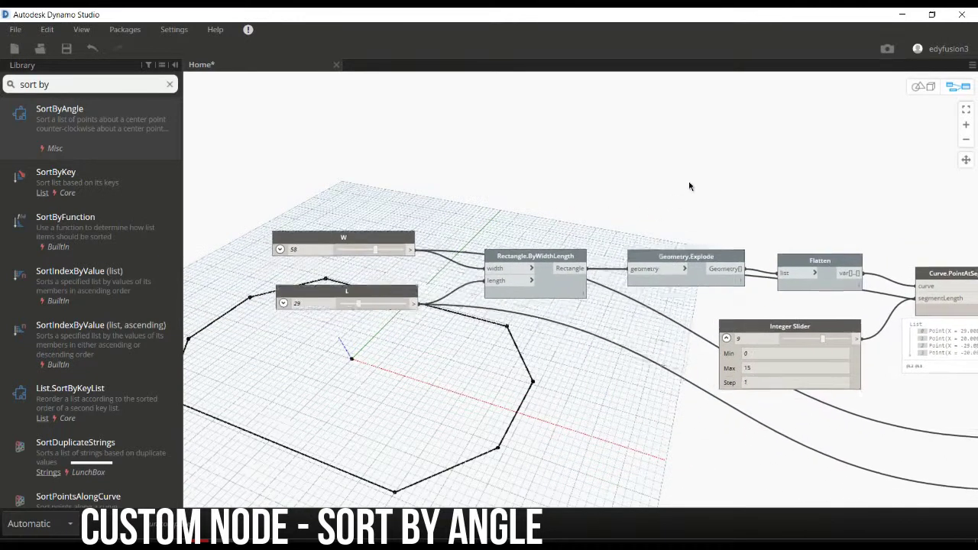
scroll(611, 156, "down", 1)
scroll(597, 164, "up", 1)
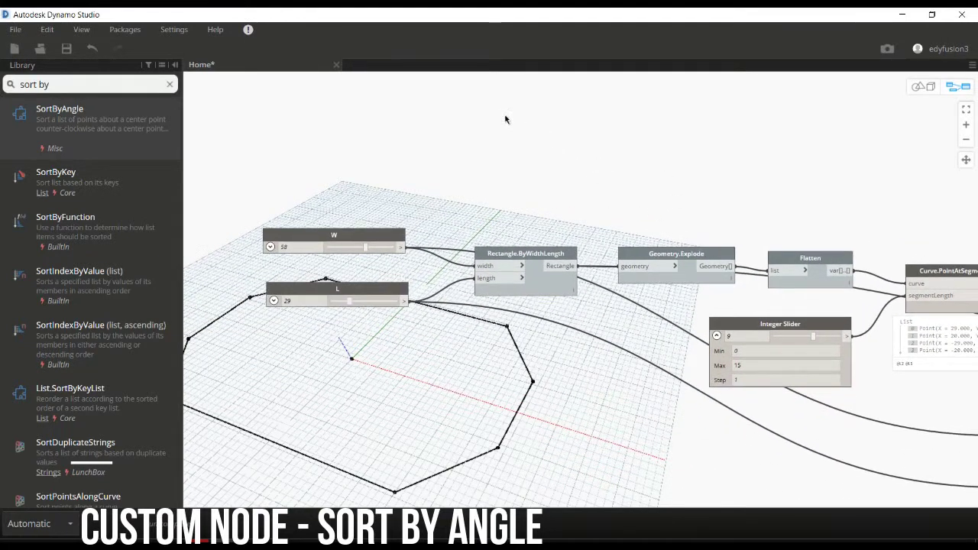
Add a Geometry.Translate node and wire the rectangle into its geometry input
right_click(600, 121)
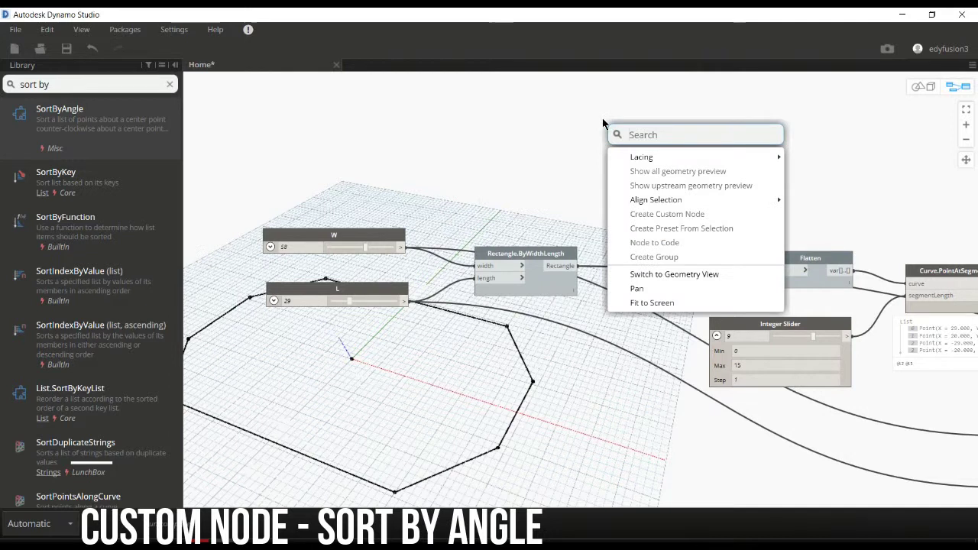
type("geometry")
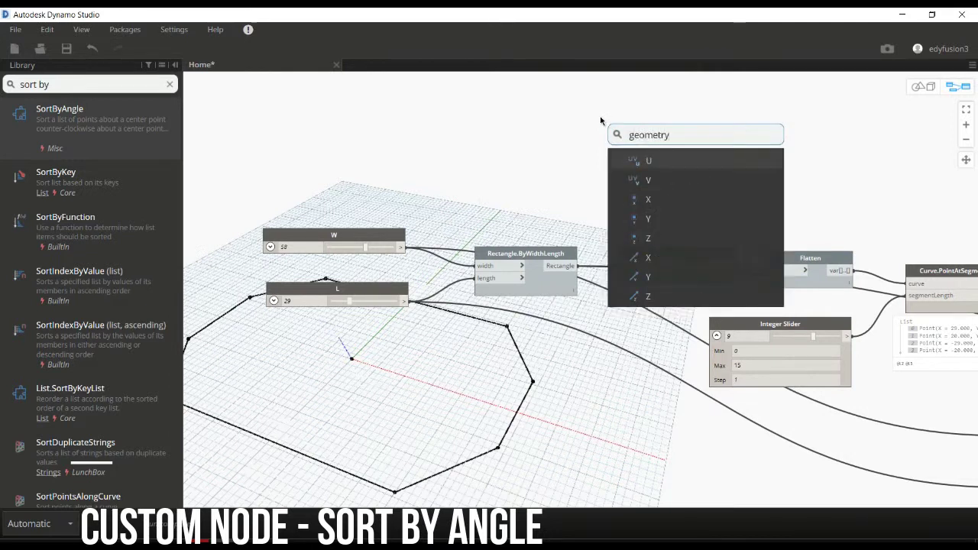
type(" translate")
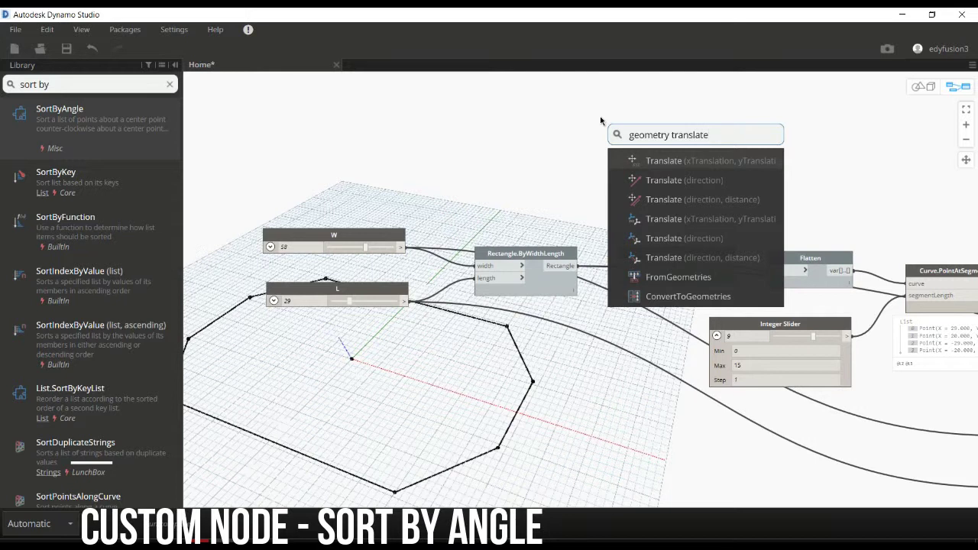
scroll(691, 229, "down", 1)
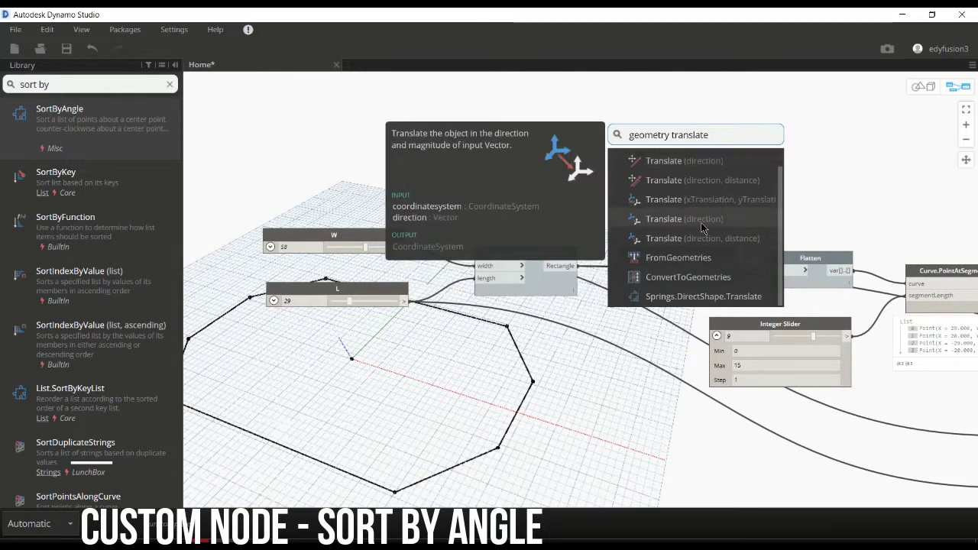
scroll(701, 227, "up", 1)
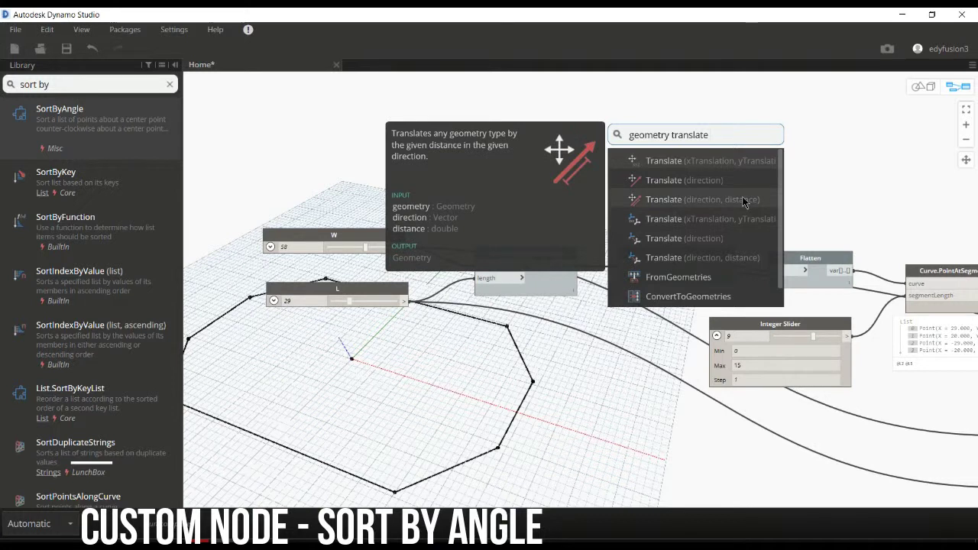
left_click(710, 160)
left_click_drag(779, 187, 649, 135)
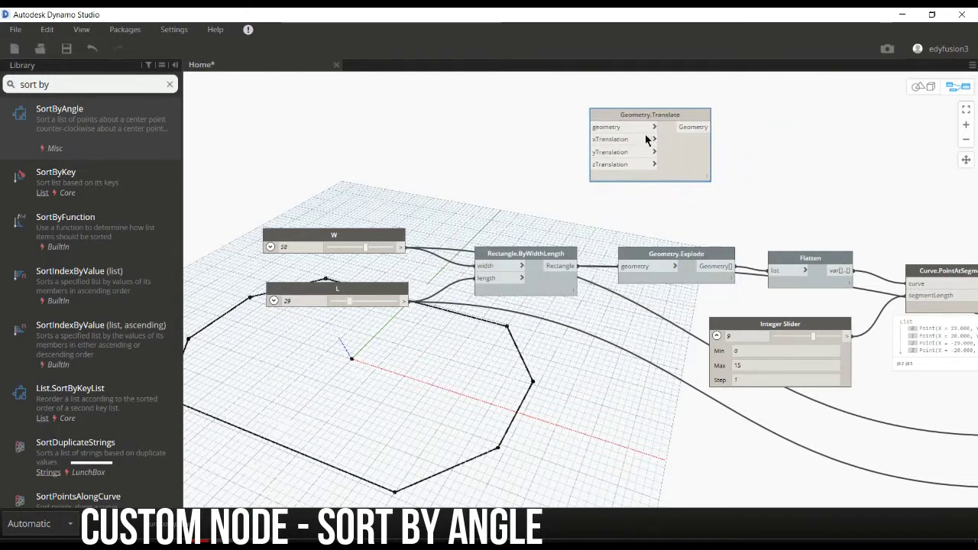
mouse_move(696, 169)
left_mouse_down()
mouse_move(596, 144)
mouse_move(593, 161)
left_mouse_up()
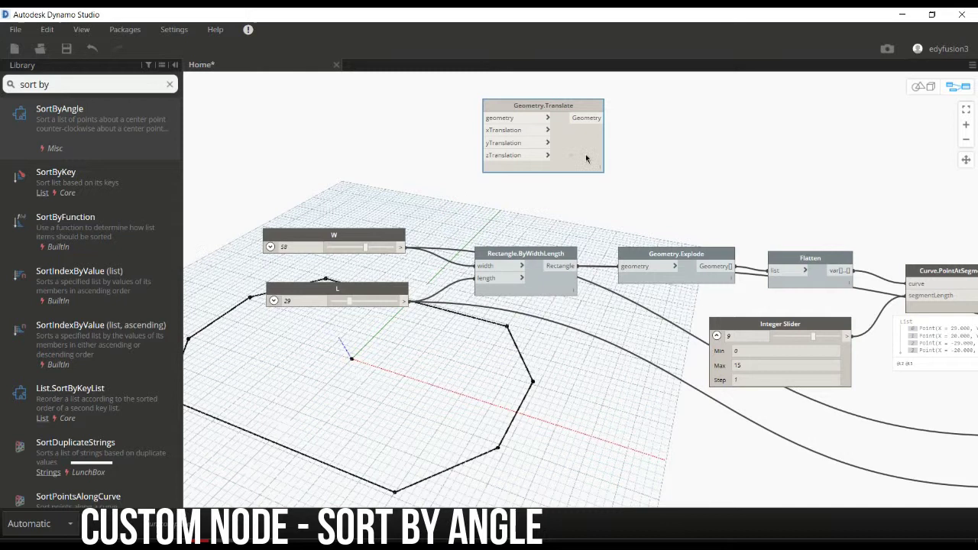
left_click_drag(585, 158, 728, 168)
left_click(562, 267)
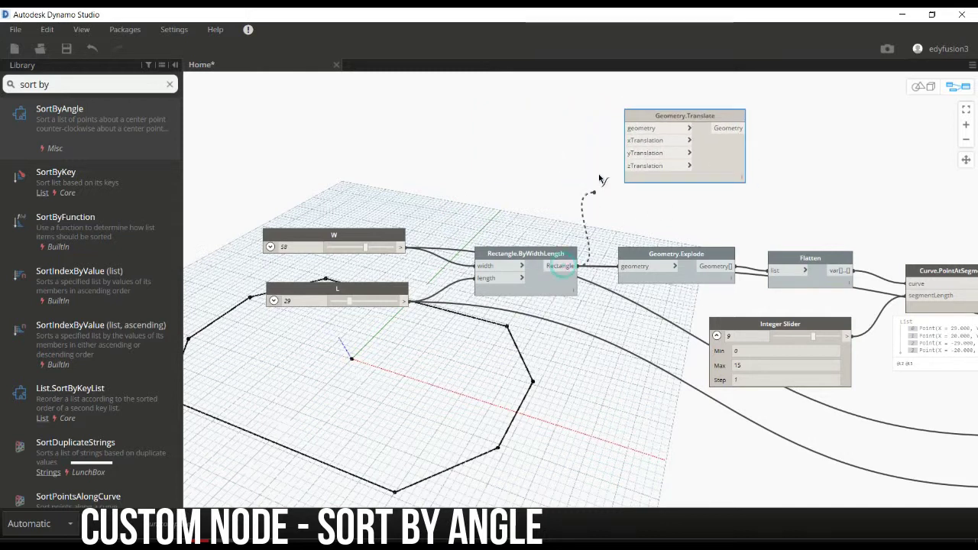
left_click(628, 128)
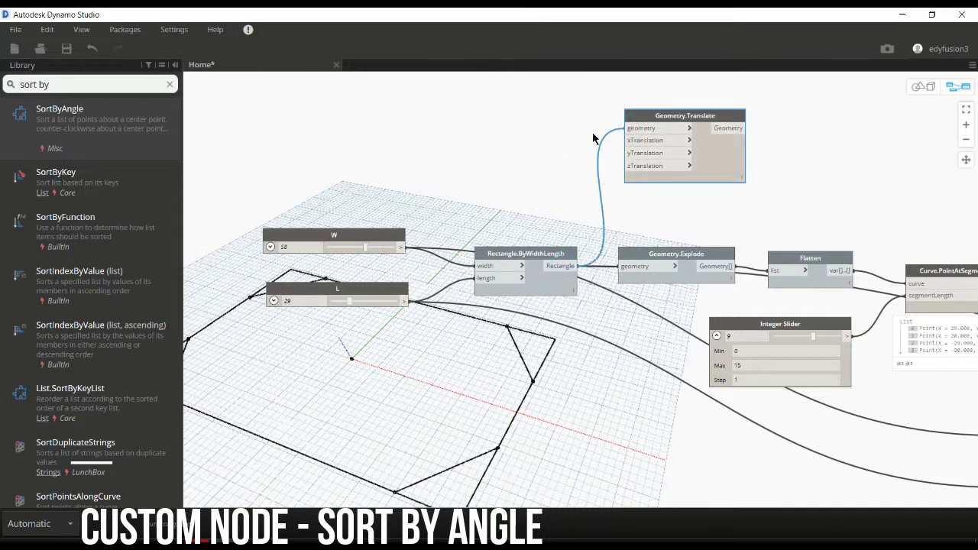
Add an Integer Slider to the canvas
right_click(465, 133)
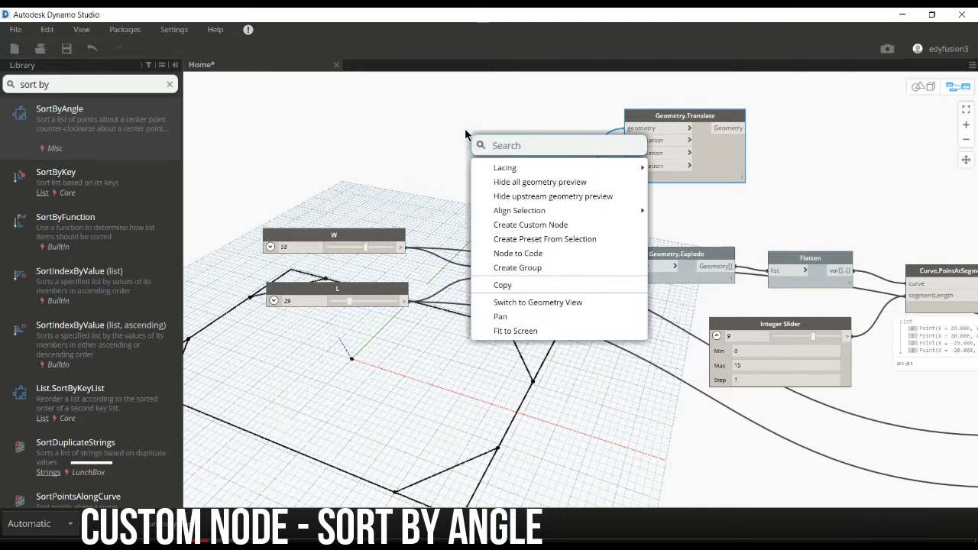
type("integer")
key("Down")
key("Return")
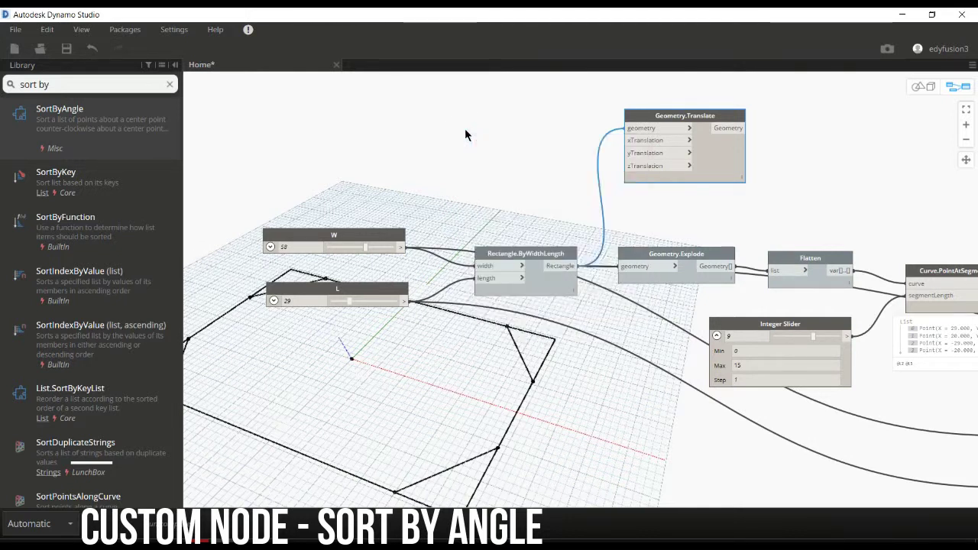
left_click_drag(522, 145, 459, 122)
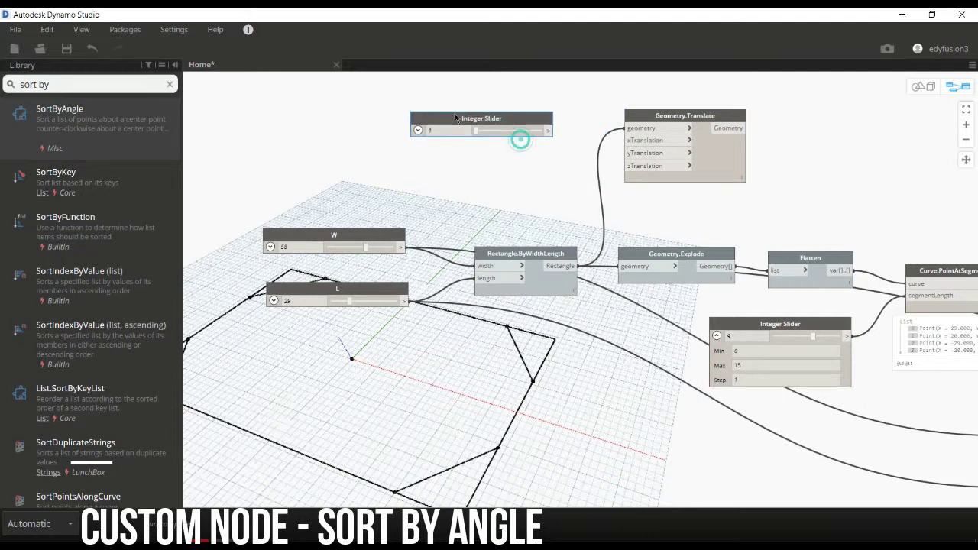
left_click(409, 128)
double_click(433, 156)
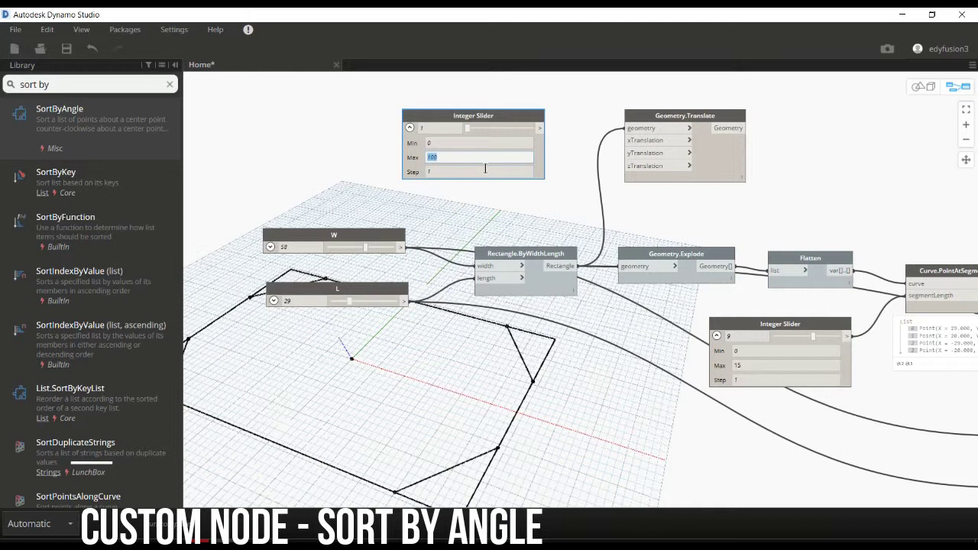
type("6")
key("Return")
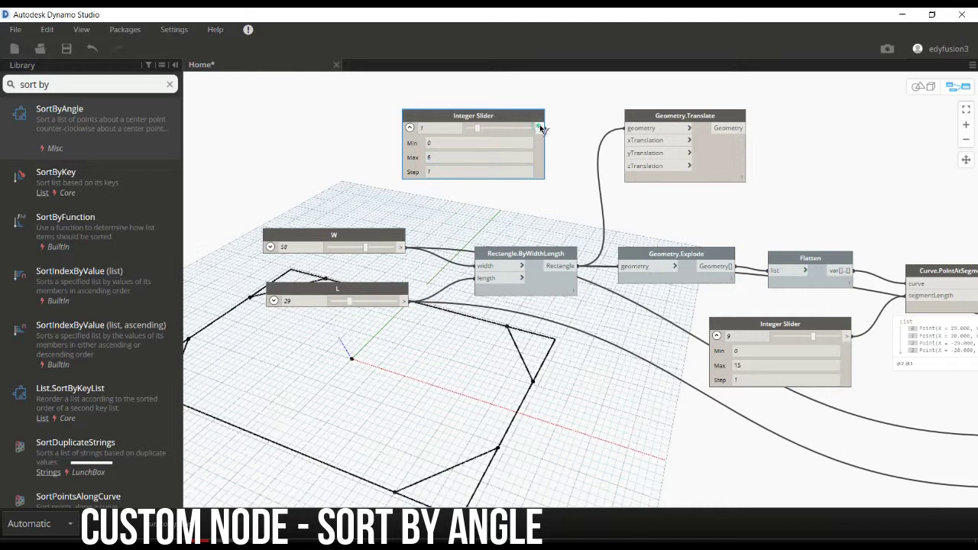
left_click_drag(539, 128, 628, 165)
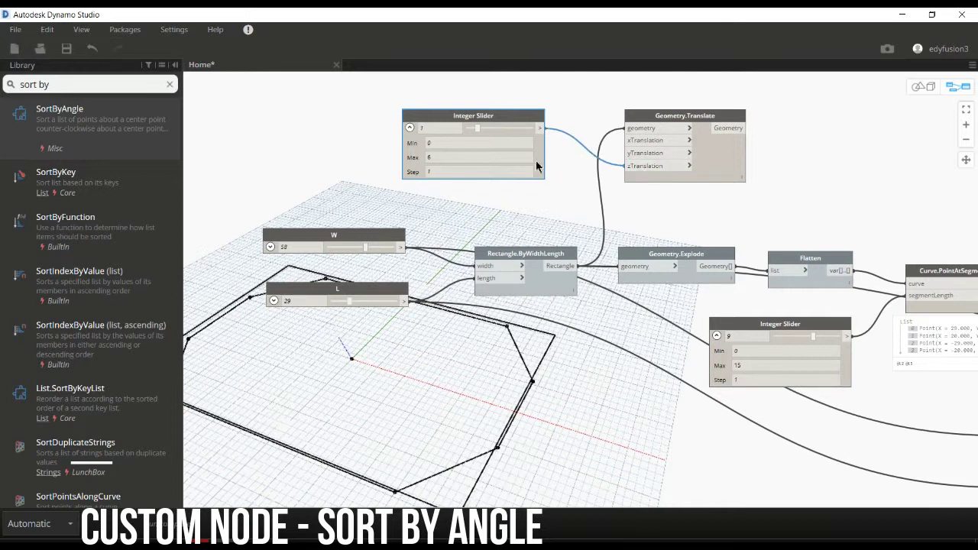
left_click_drag(476, 124, 522, 129)
double_click(422, 128)
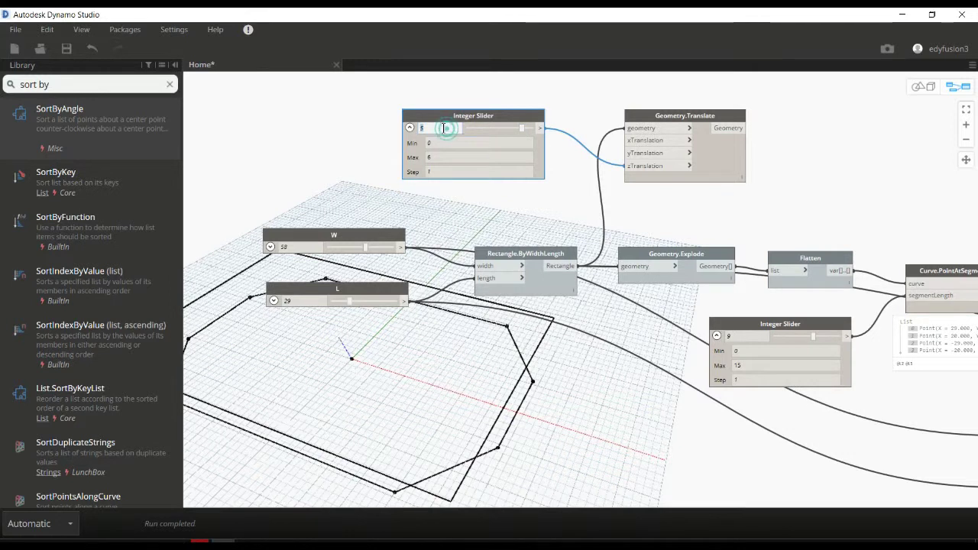
double_click(443, 155)
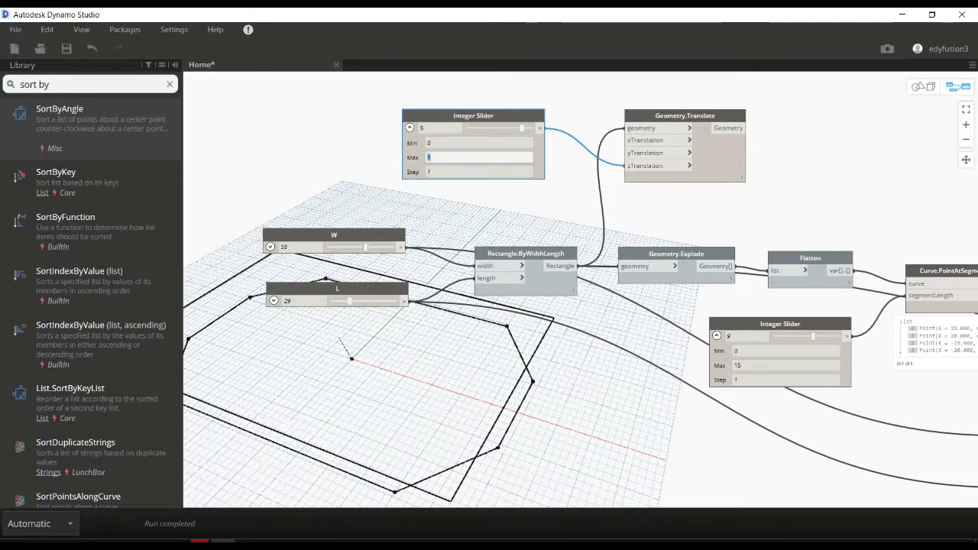
type("10")
key("Return")
left_click(387, 188)
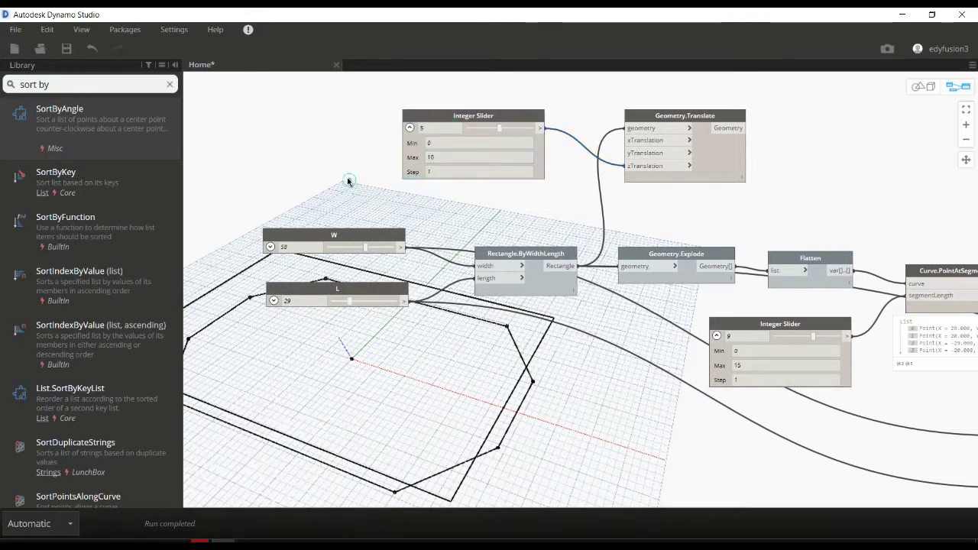
left_click_drag(502, 129, 541, 127)
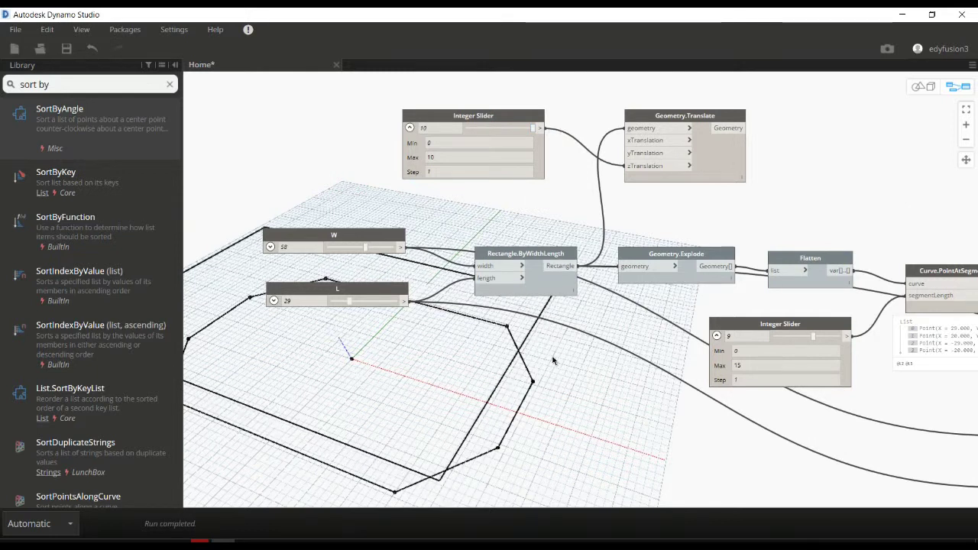
key("ctrl+b")
mouse_move(558, 399)
right_mouse_down()
mouse_move(568, 388)
mouse_move(535, 352)
mouse_move(683, 212)
mouse_move(665, 272)
mouse_move(667, 327)
mouse_move(802, 245)
right_mouse_up()
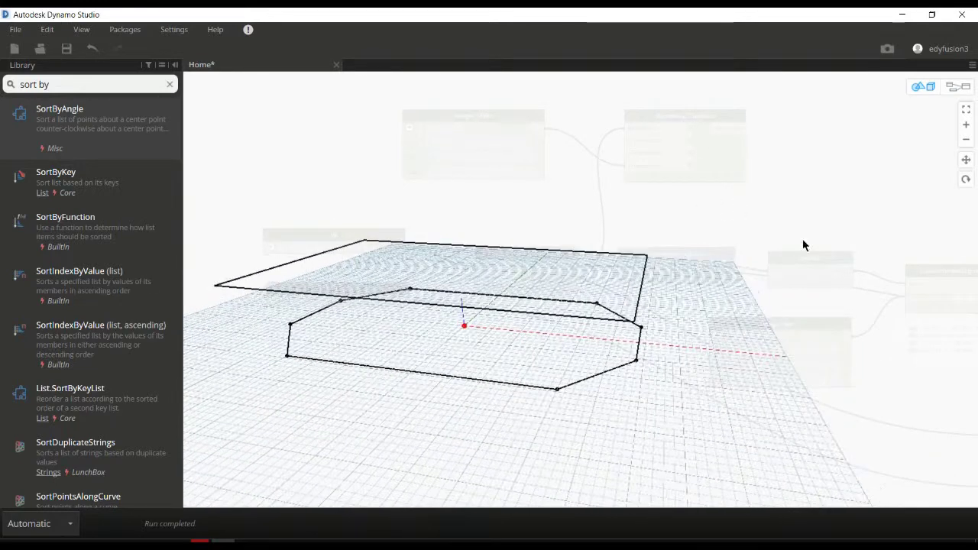
scroll(738, 316, "down", 5)
mouse_move(736, 314)
right_mouse_down()
mouse_move(678, 286)
mouse_move(699, 301)
mouse_move(497, 308)
mouse_move(600, 340)
mouse_move(609, 333)
mouse_move(580, 341)
mouse_move(555, 404)
mouse_move(566, 356)
right_mouse_up()
scroll(633, 309, "up", 4)
Add a Polygon.Corners node fed by the raised rectangle from Geometry.Translate
key("ctrl+b")
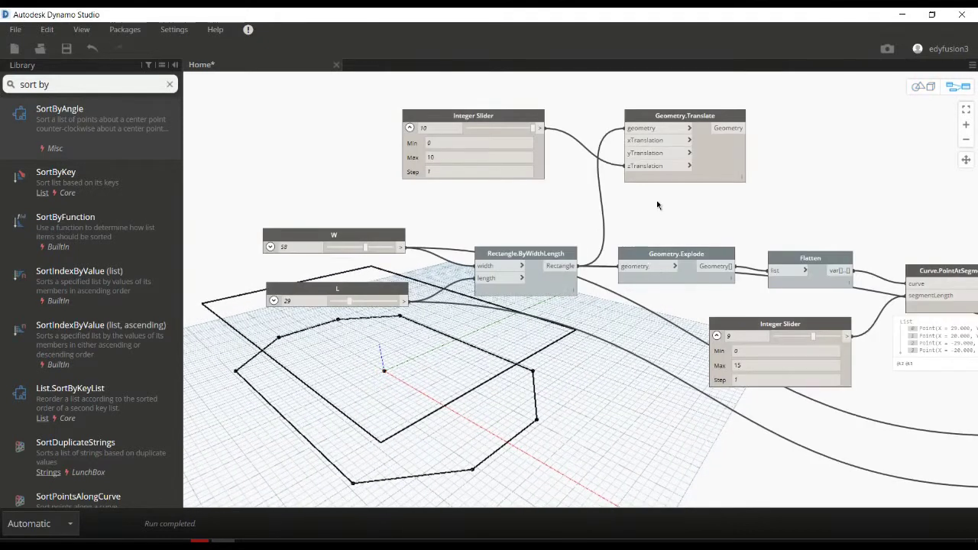
mouse_move(851, 195)
middle_mouse_down()
mouse_move(818, 214)
mouse_move(649, 218)
mouse_move(568, 205)
middle_mouse_up()
right_click(638, 180)
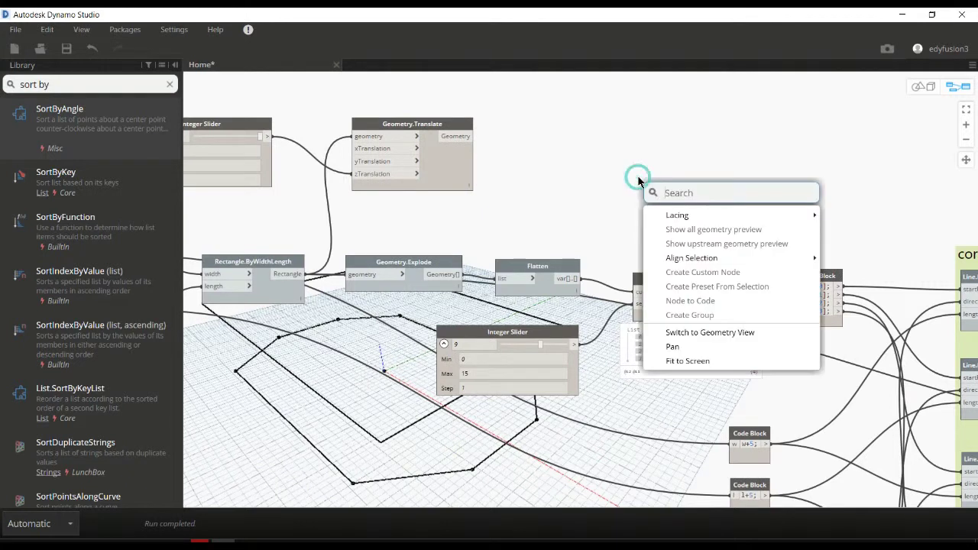
type("polygon corners")
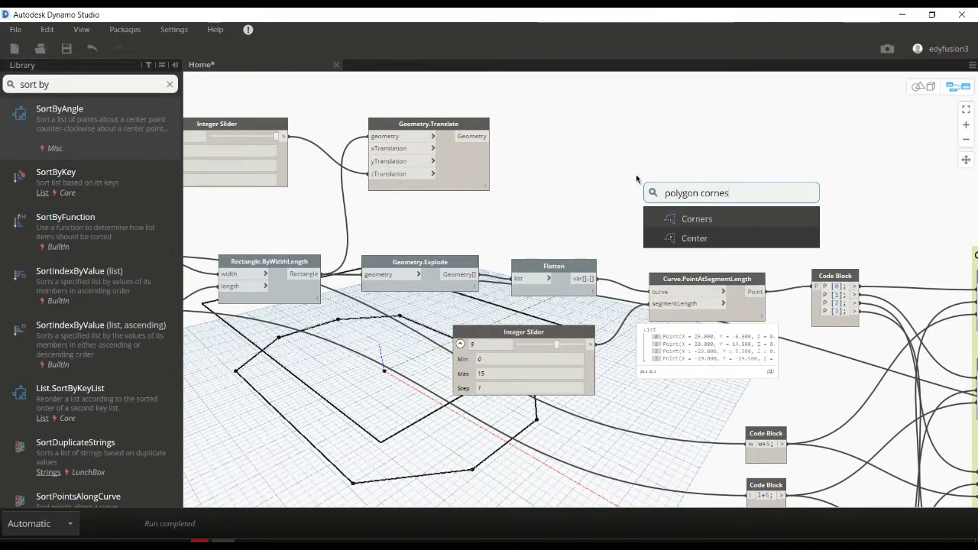
key("Return")
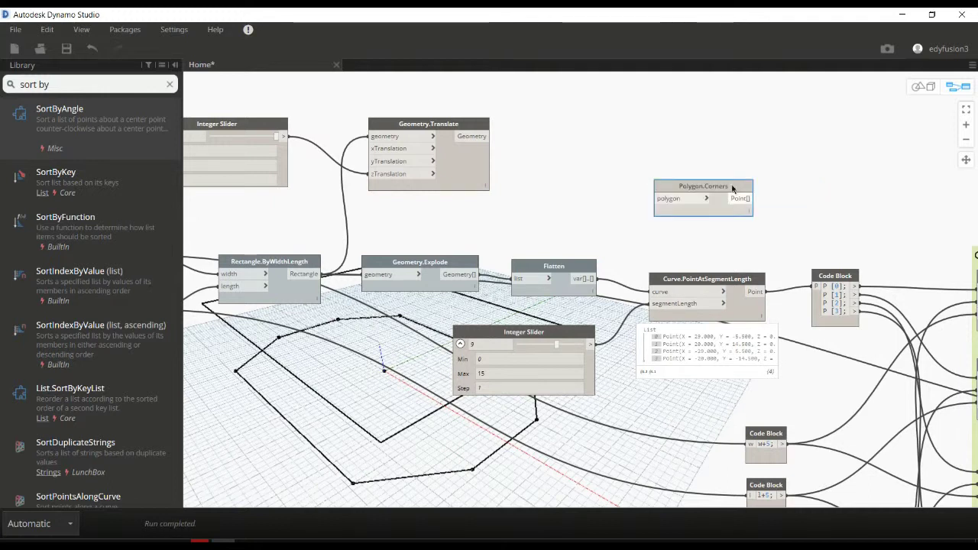
left_click_drag(729, 186, 631, 126)
left_click(483, 135)
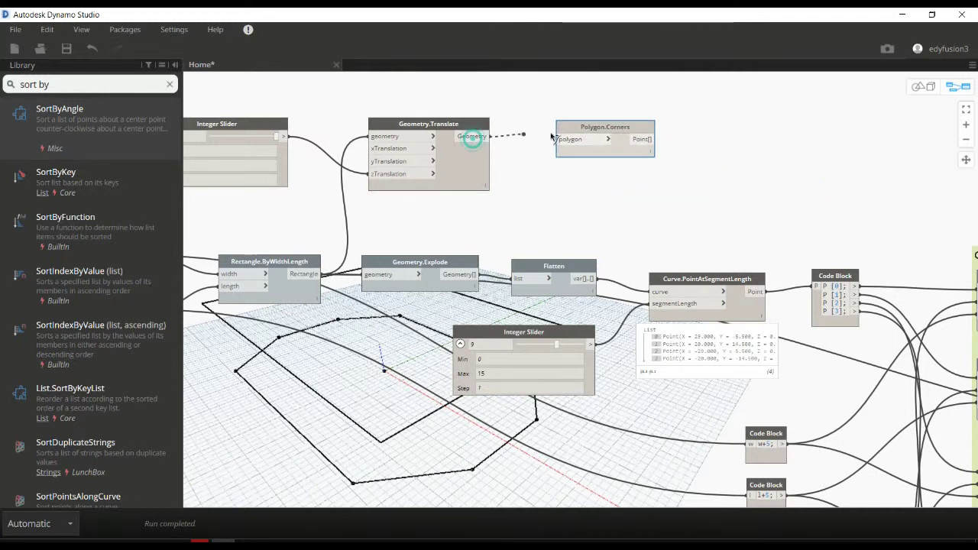
left_click(564, 139)
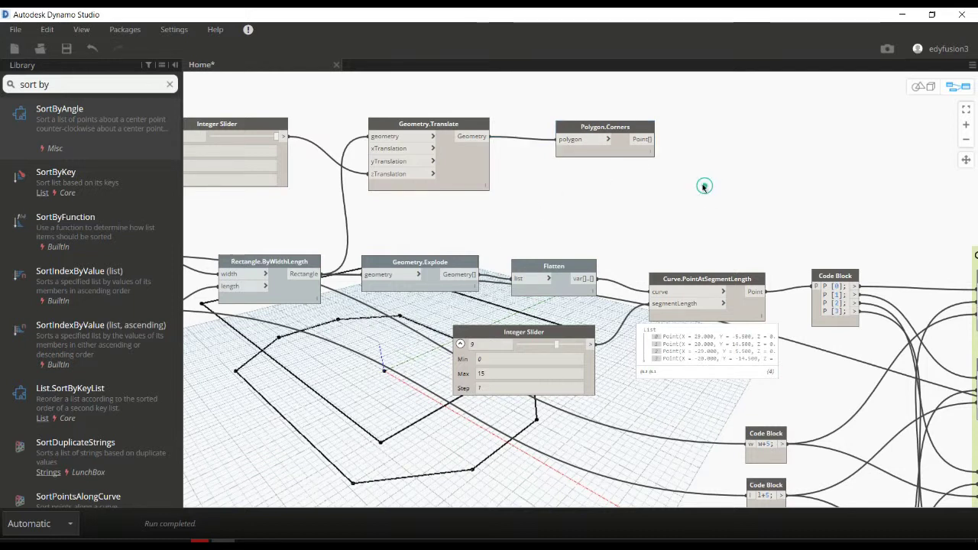
Duplicate the P[0]–P[3] Code Block and feed it the rectangle's corner points
middle_click_drag(748, 179, 645, 198)
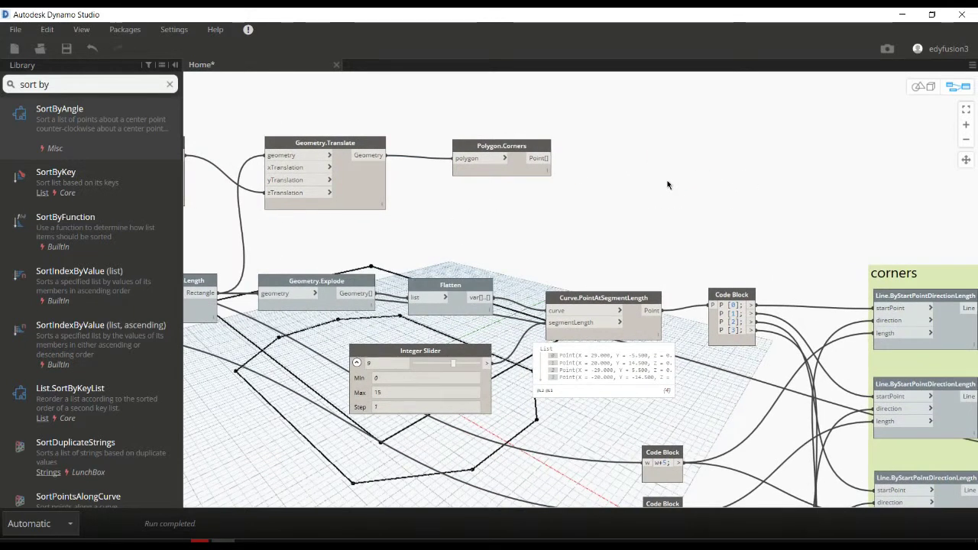
left_click(668, 155)
left_click(732, 294)
key("ctrl+c")
key("ctrl+v")
left_click_drag(710, 275, 642, 107)
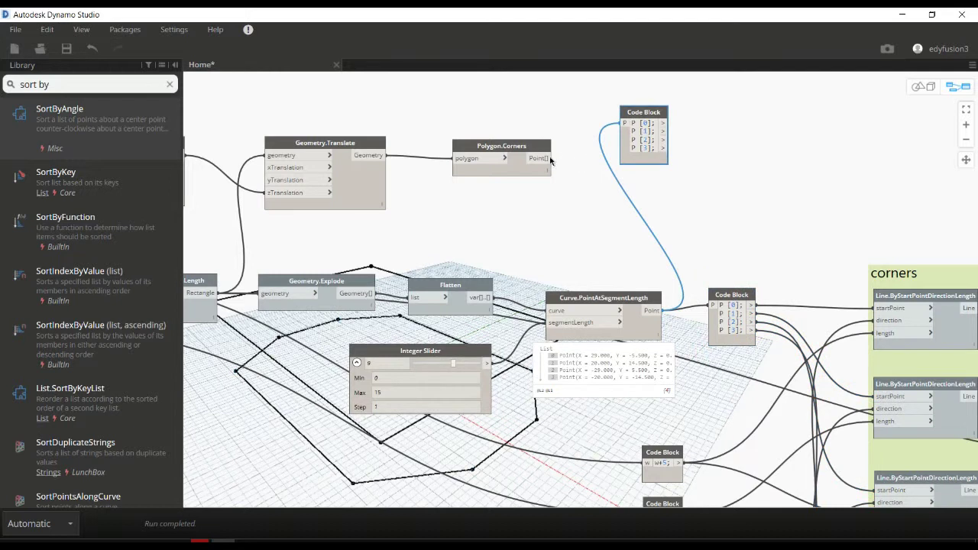
left_click(624, 123)
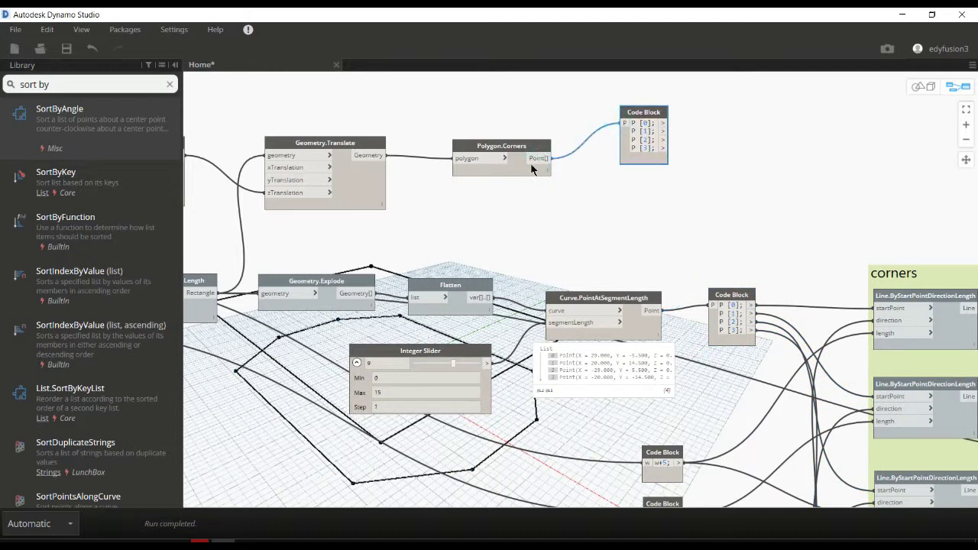
left_click(537, 180)
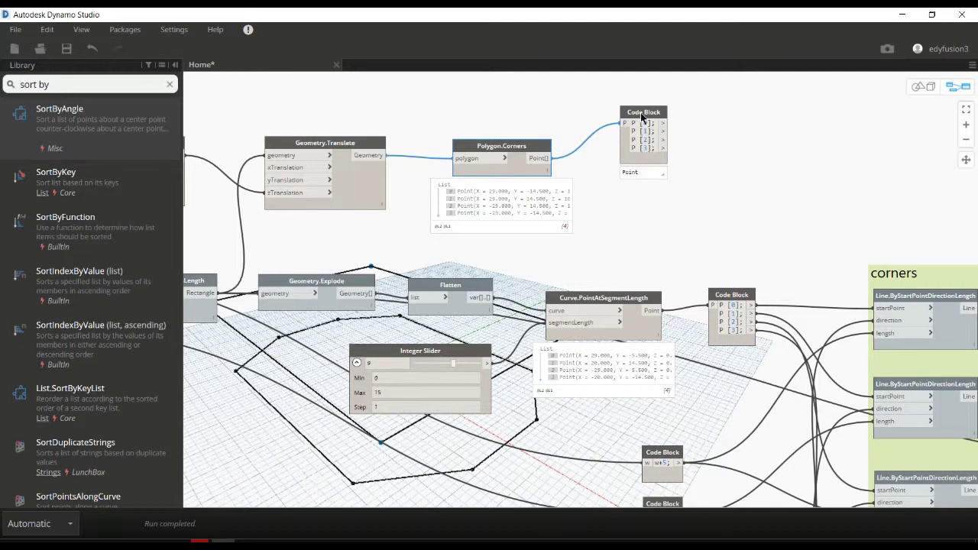
left_click_drag(642, 114, 616, 126)
left_click_drag(527, 145, 518, 132)
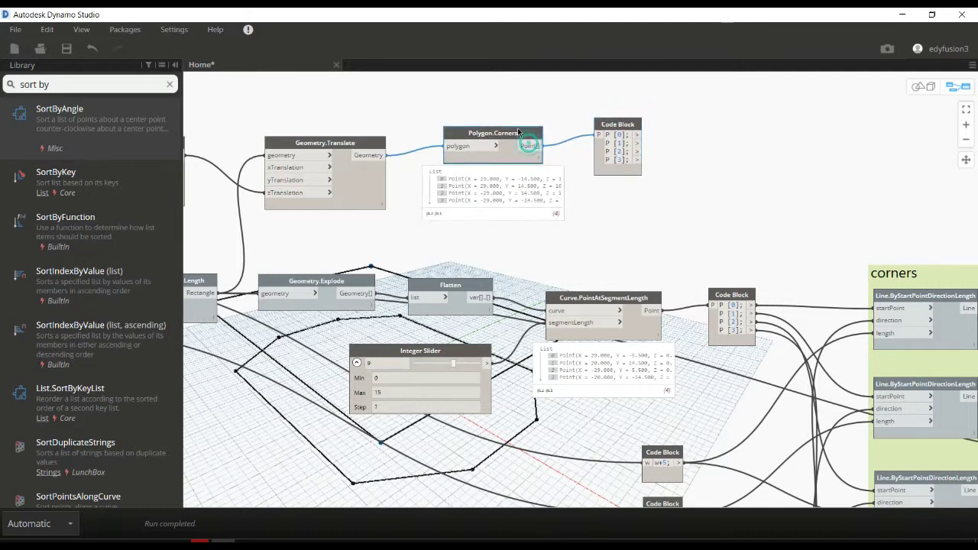
left_click_drag(608, 126, 594, 130)
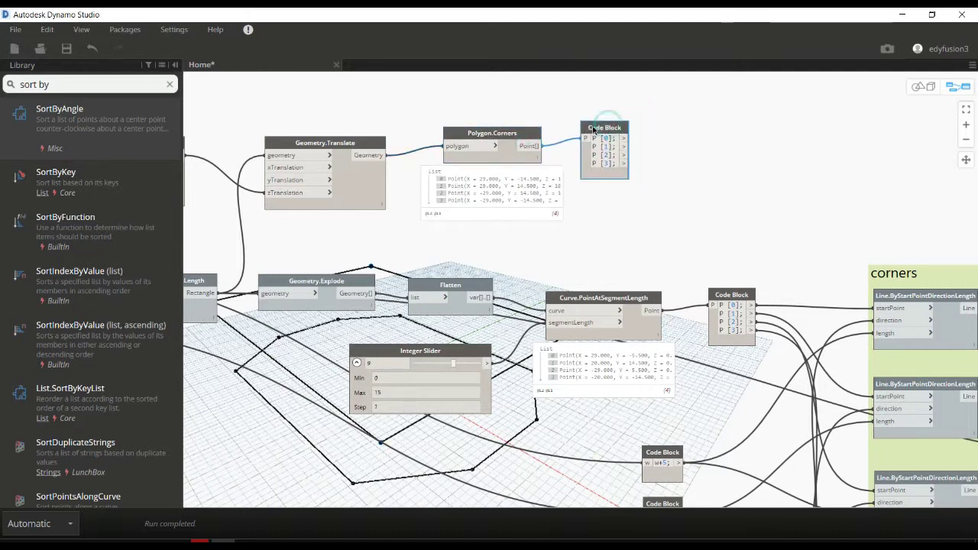
Add a Polygon.Center node above Polygon.Corners, wired to Geometry.Translate's raised rectangle
left_click(700, 156)
middle_click_drag(697, 158, 714, 208)
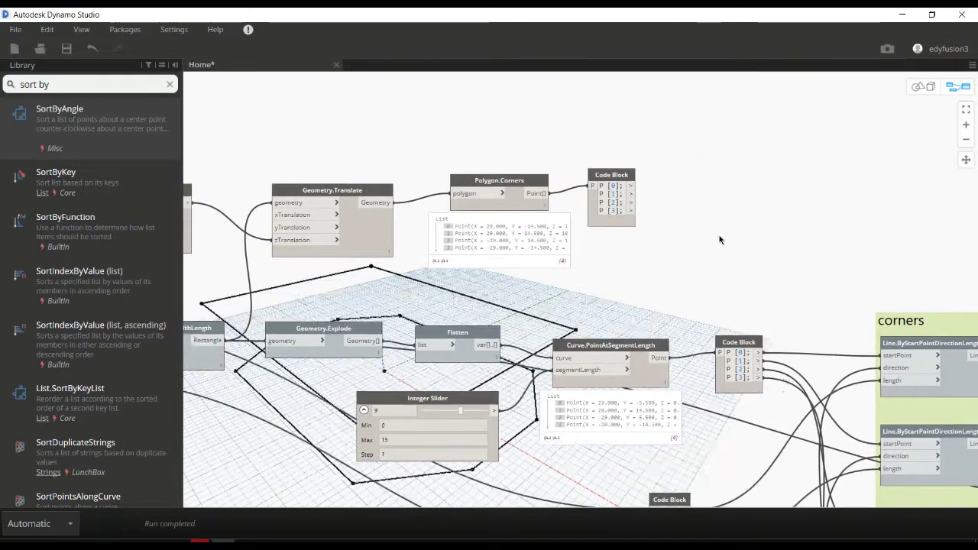
right_click(522, 124)
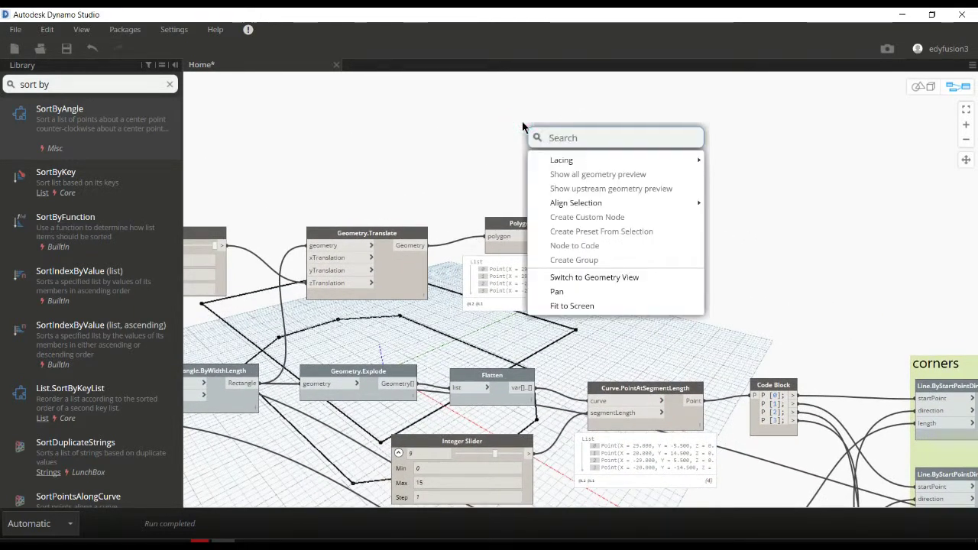
type("polygon")
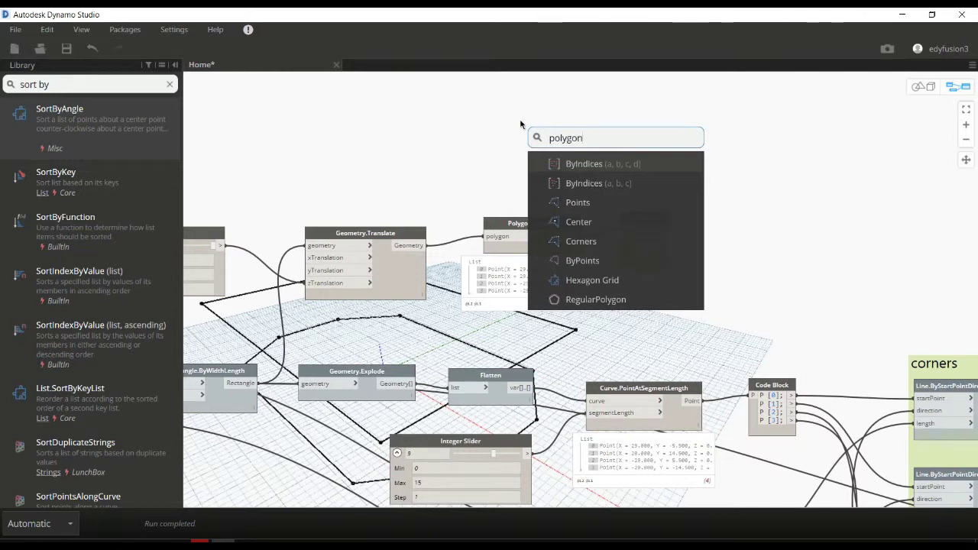
type("ente")
key("Return")
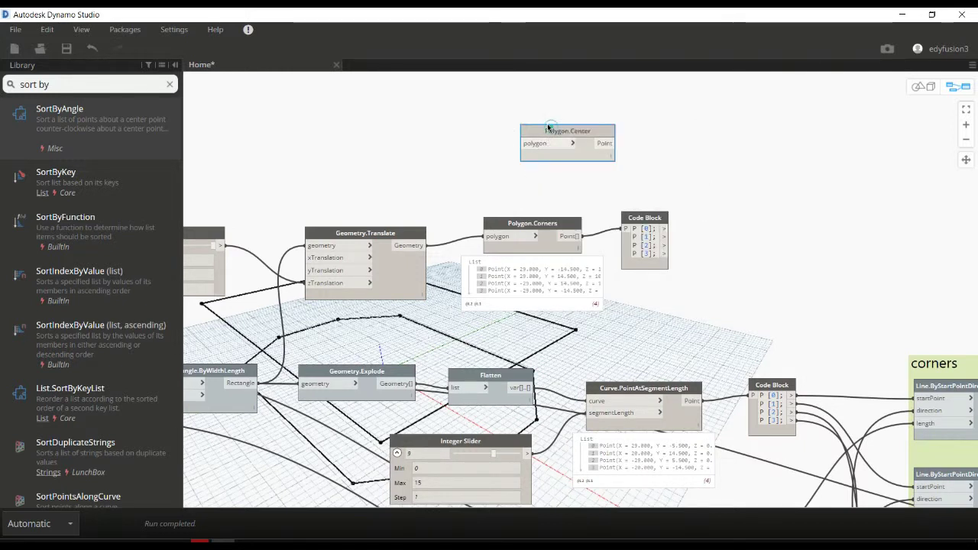
left_click_drag(548, 129, 514, 103)
left_click_drag(404, 243, 483, 125)
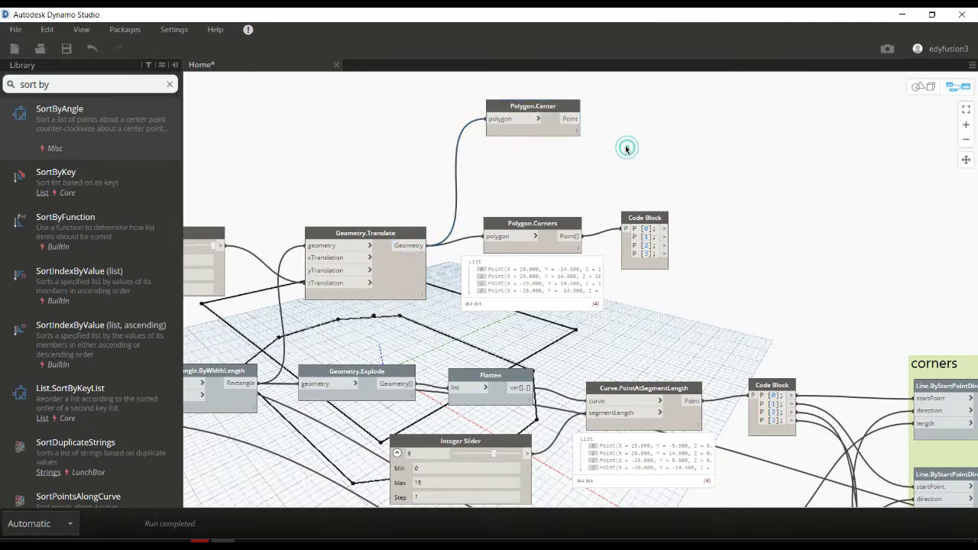
middle_click_drag(736, 190, 567, 175)
scroll(558, 158, "down", 1)
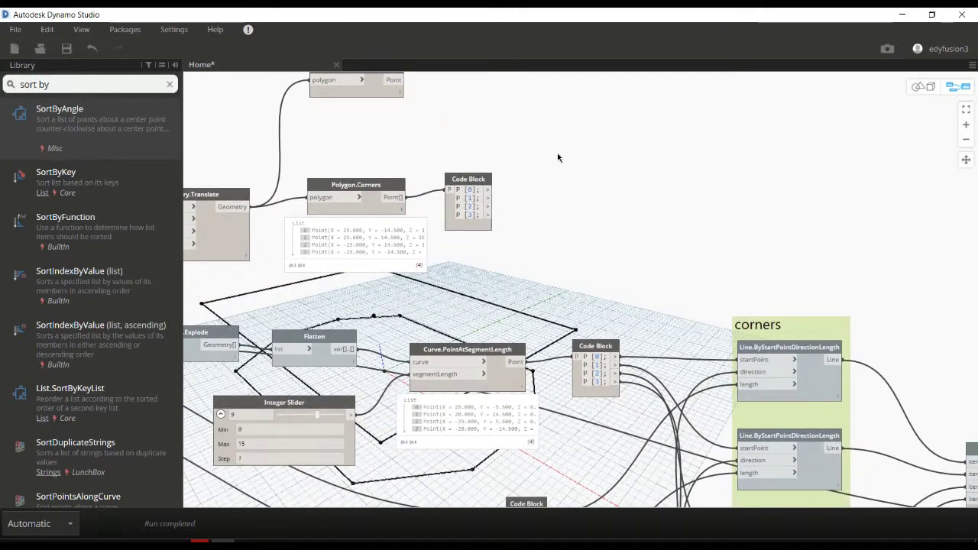
scroll(558, 158, "down", 2)
scroll(669, 212, "down", 2)
scroll(741, 204, "down", 2)
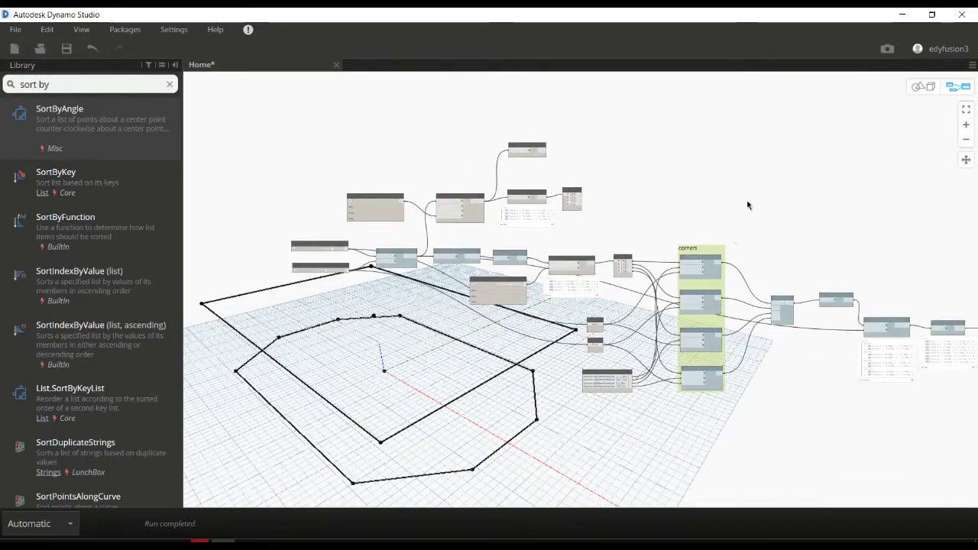
scroll(687, 222, "down", 2)
scroll(611, 235, "down", 1)
middle_click_drag(608, 236, 546, 234)
scroll(550, 242, "up", 1)
scroll(504, 201, "up", 1)
scroll(504, 202, "up", 1)
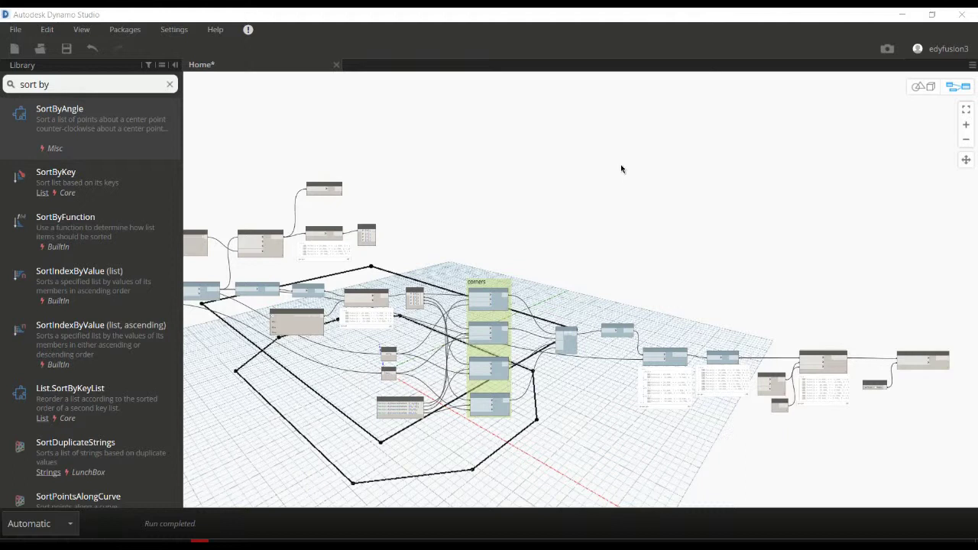
scroll(853, 316, "up", 1)
scroll(853, 316, "up", 1)
scroll(690, 220, "up", 1)
scroll(693, 245, "up", 1)
scroll(693, 249, "up", 1)
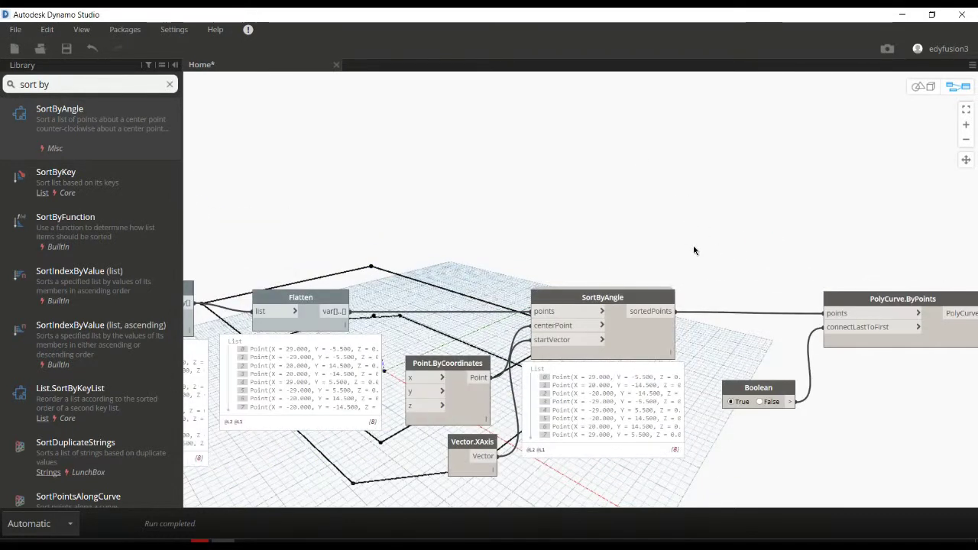
Add a List.Chop node fed by SortByAngle's sorted octagon points
right_click(623, 151)
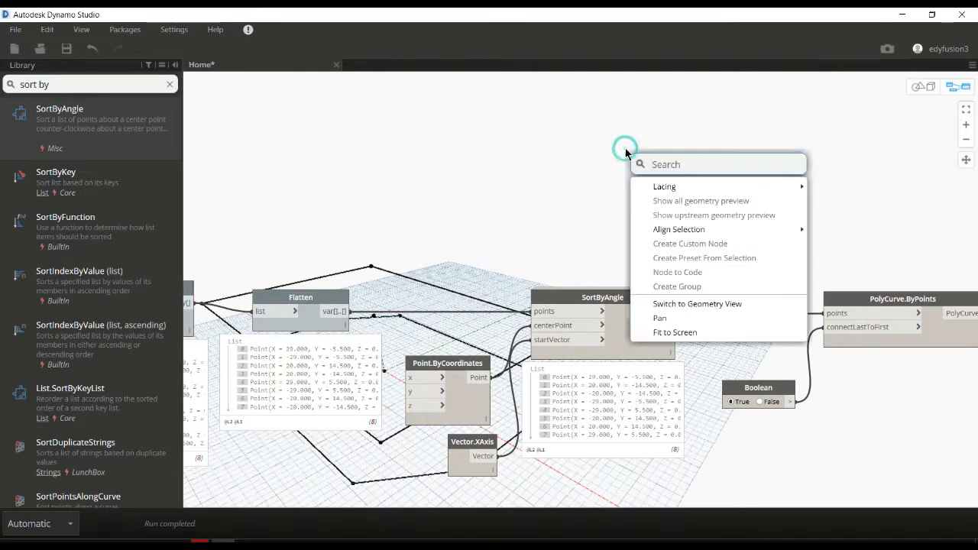
type("list chop")
key("Return")
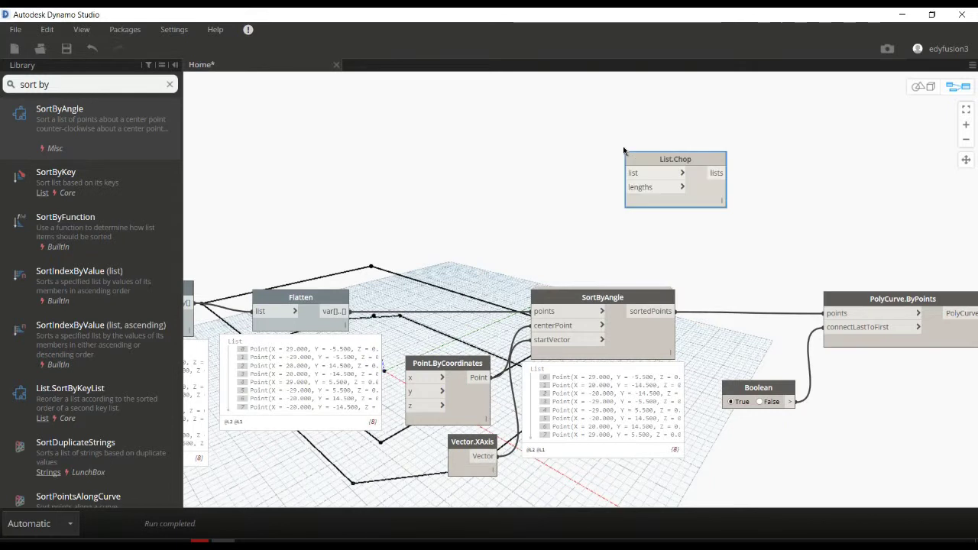
left_click_drag(660, 161, 727, 119)
left_click(675, 311)
left_click(694, 134)
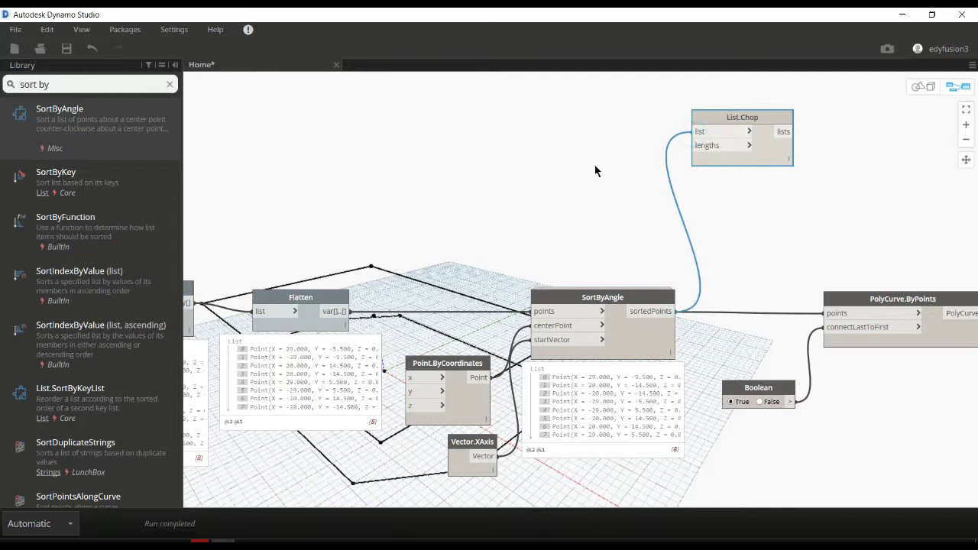
Set List.Chop's lengths to 2 using a new Code Block
double_click(597, 158)
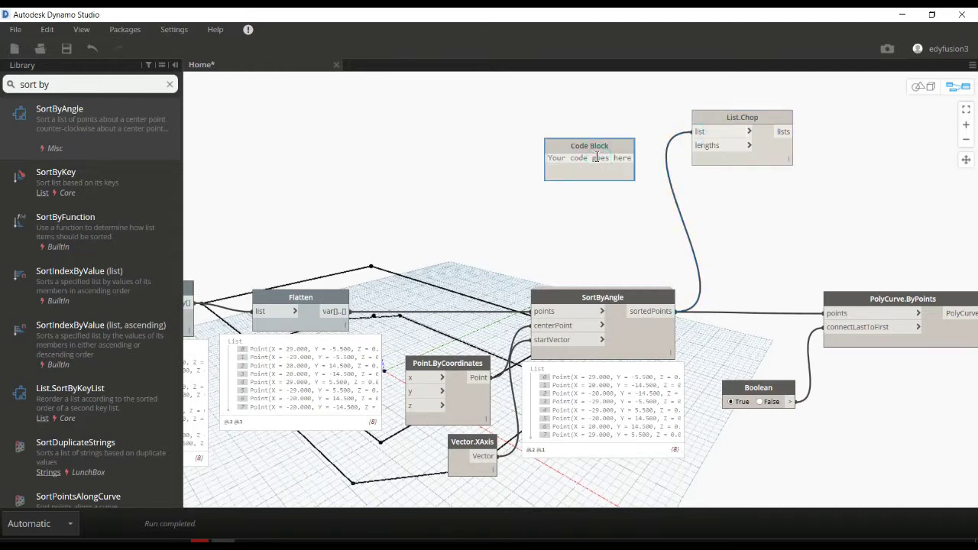
type("2;")
left_click(648, 130)
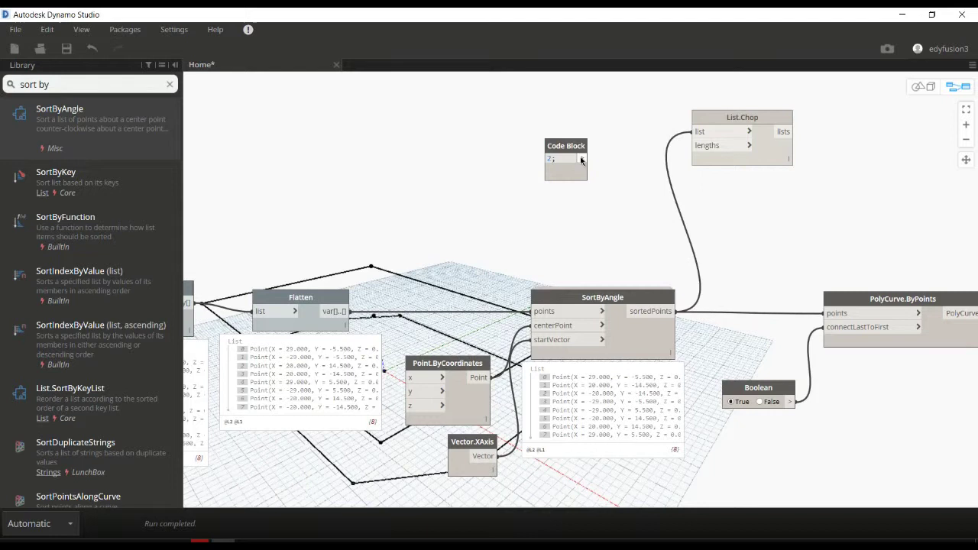
left_click(696, 153)
left_click_drag(569, 146, 625, 140)
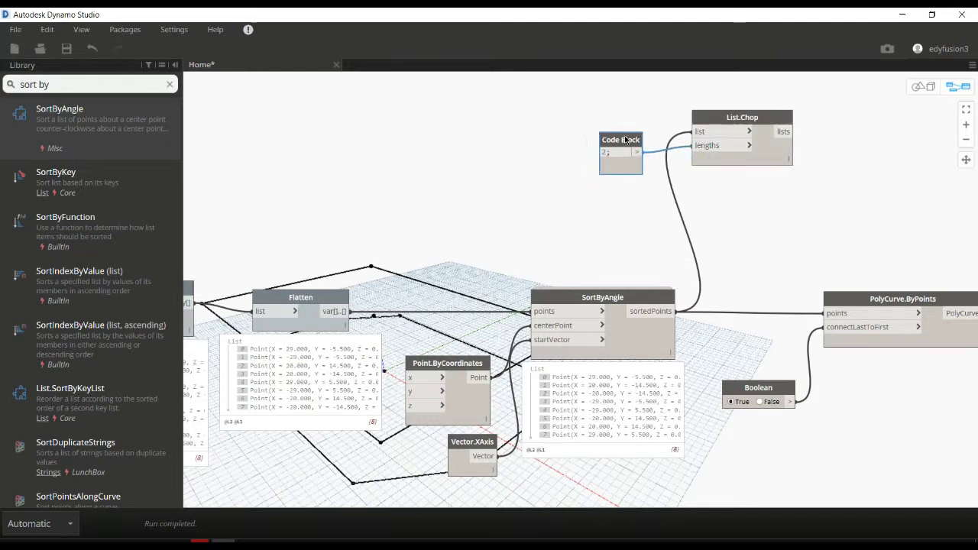
left_click_drag(787, 162, 779, 136)
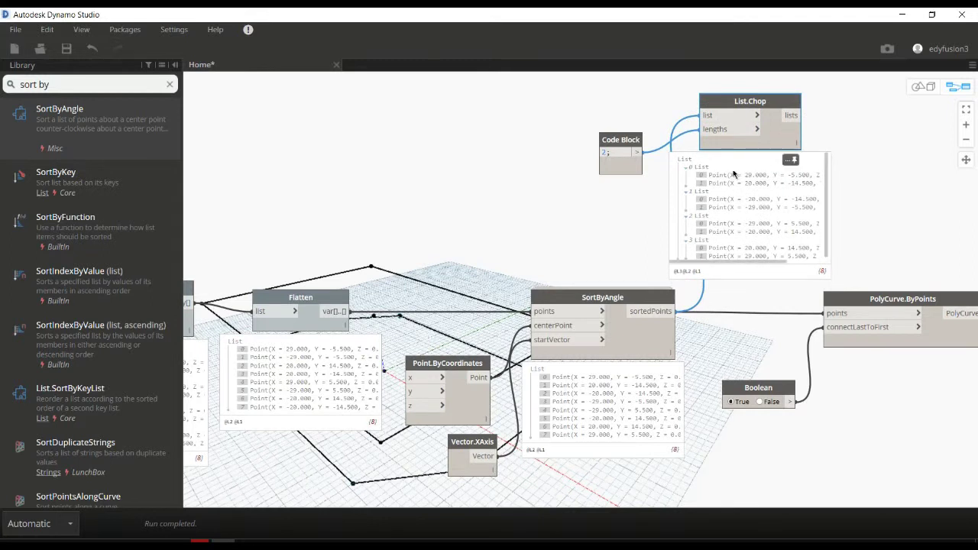
left_click(590, 218)
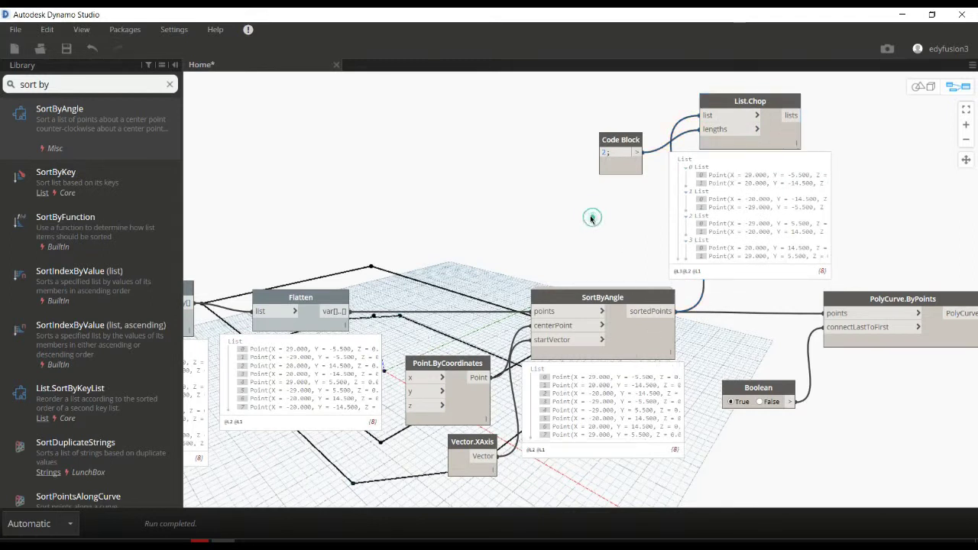
Copy and paste the P[0]–P[3] Code Block
scroll(590, 219, "down", 1)
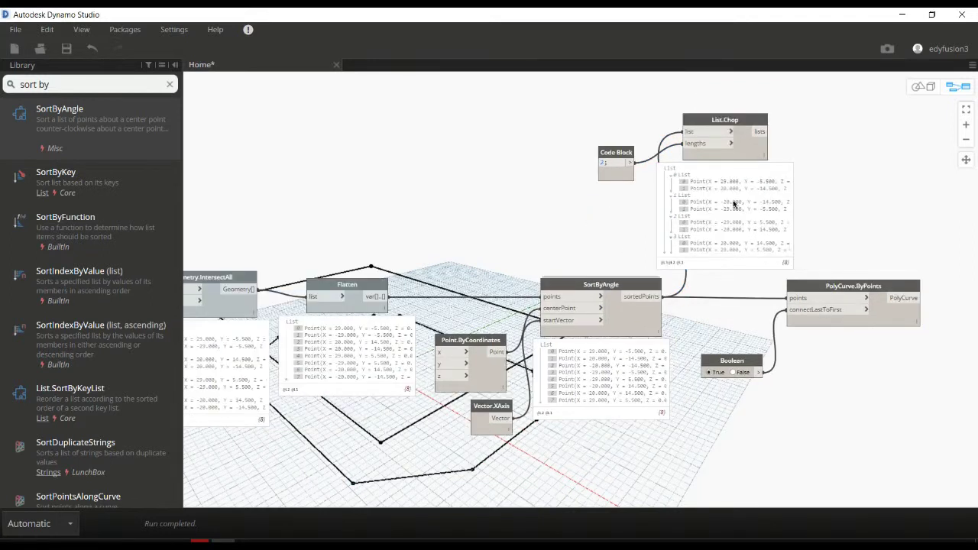
scroll(792, 213, "down", 2)
scroll(731, 240, "down", 2)
scroll(679, 252, "down", 1)
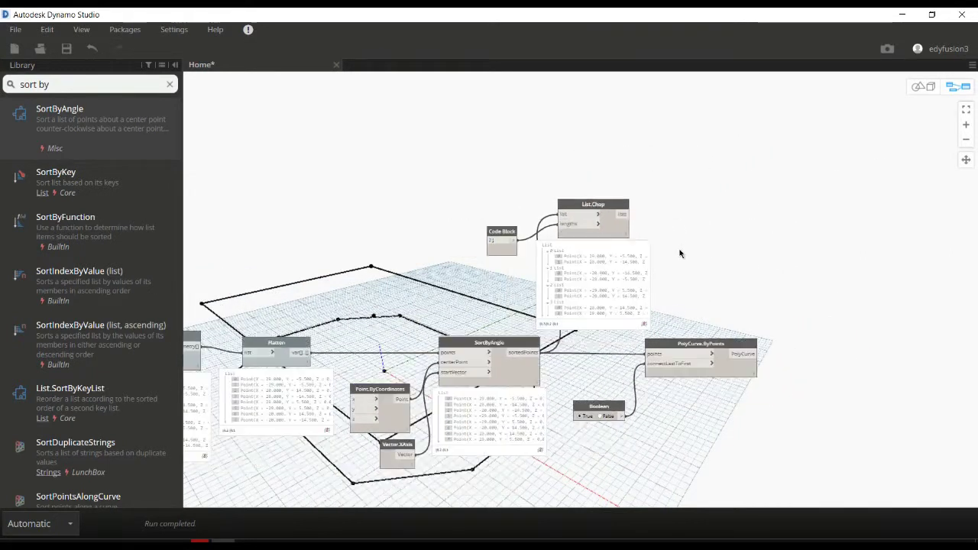
scroll(460, 245, "down", 1)
scroll(535, 233, "up", 2)
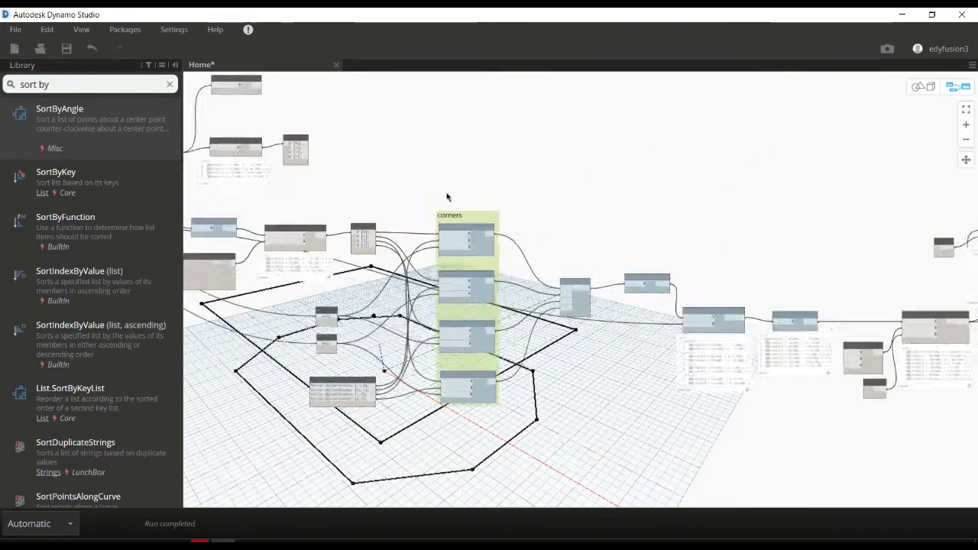
scroll(448, 194, "up", 2)
left_click(330, 238)
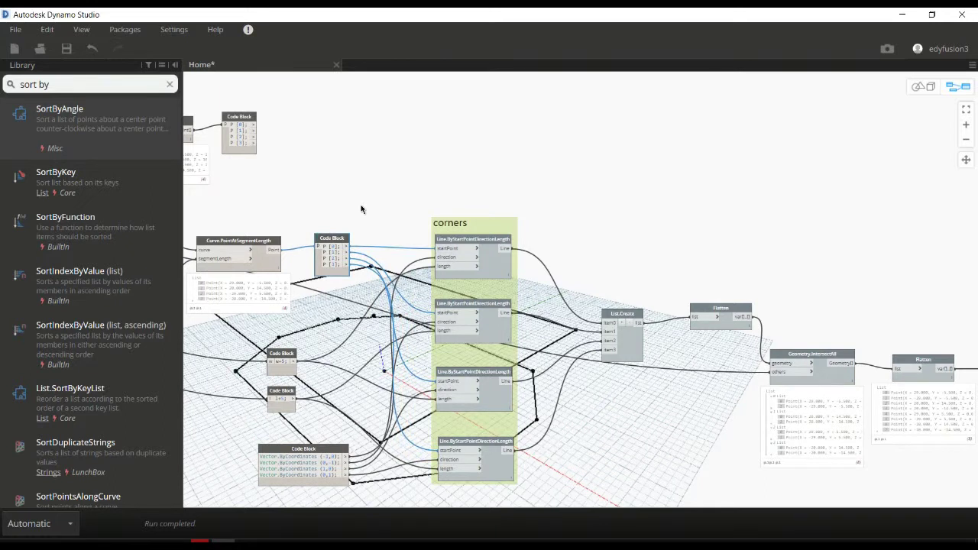
key("ctrl+b")
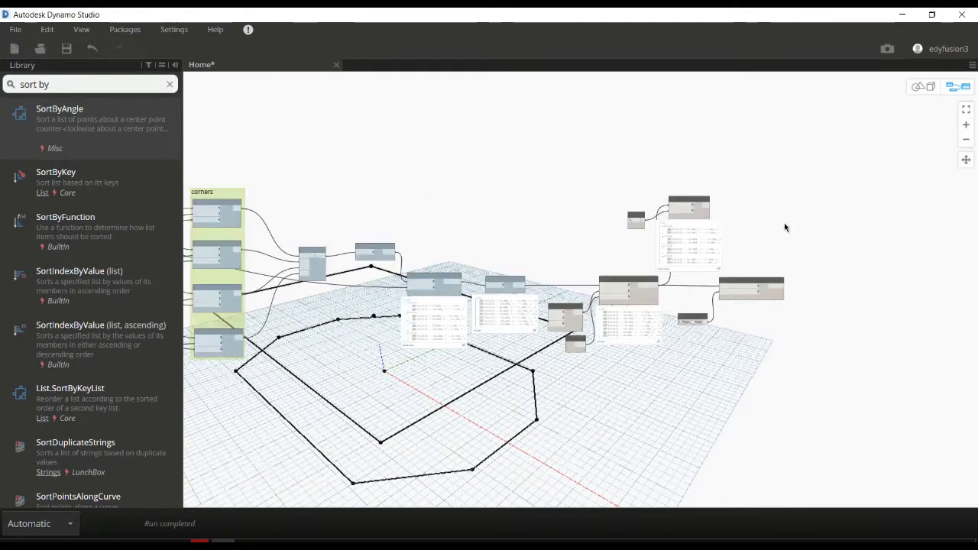
key("ctrl+b")
key("ctrl+v")
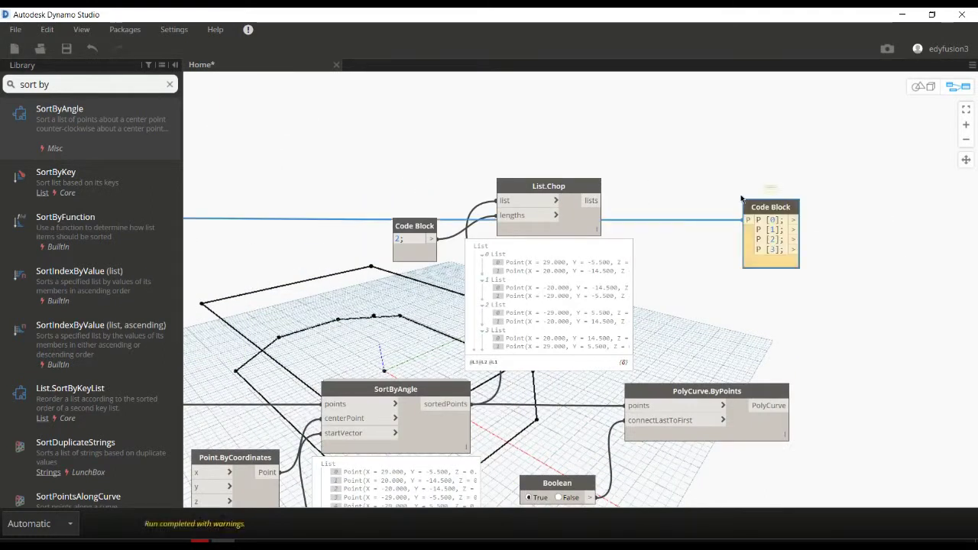
Place the copy beside List.Chop and feed it the four paired point lists
left_click_drag(774, 207, 694, 165)
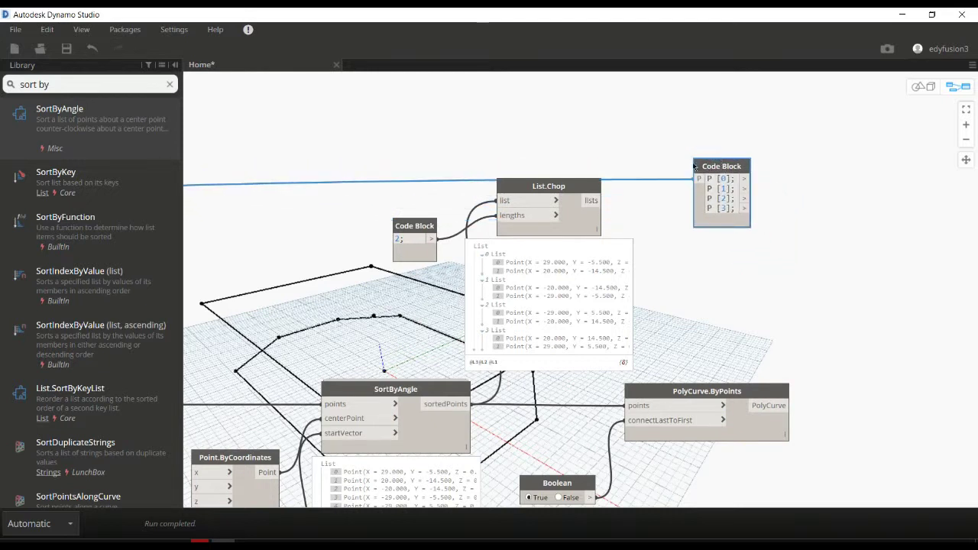
mouse_move(583, 202)
left_mouse_down()
mouse_move(697, 178)
mouse_move(711, 185)
left_mouse_up()
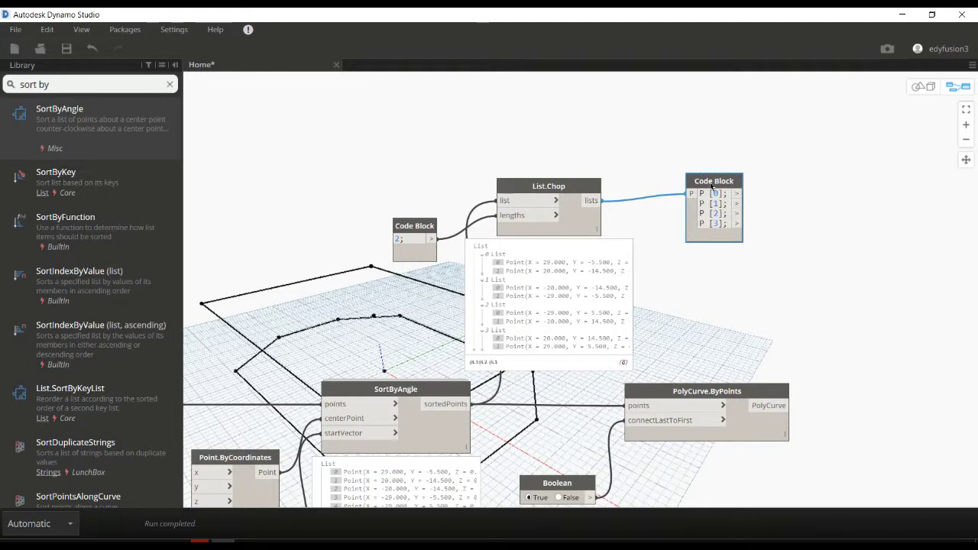
left_click(834, 179)
middle_click_drag(834, 179, 584, 259)
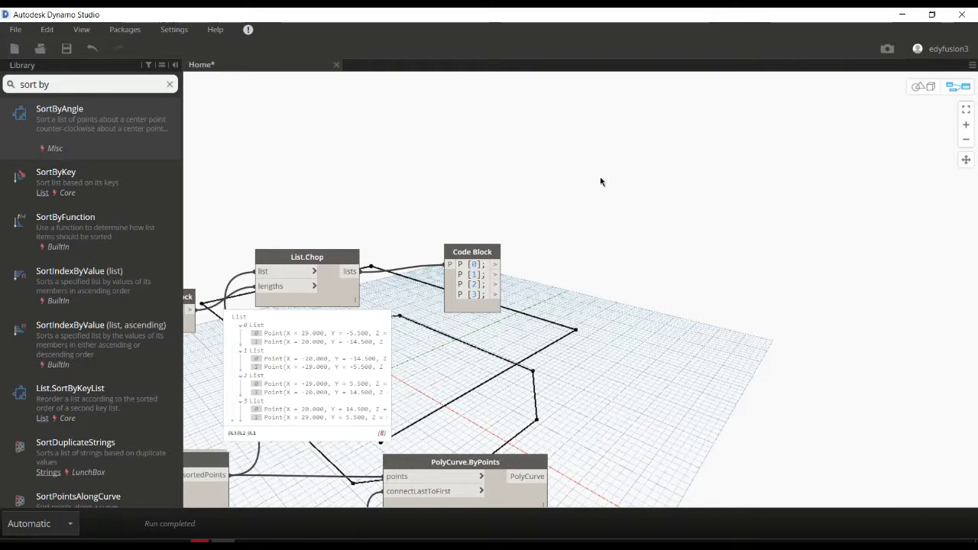
Add a Line.ByStartPointEndPoint node via the 'line' search and place it near the code block
right_click(708, 180)
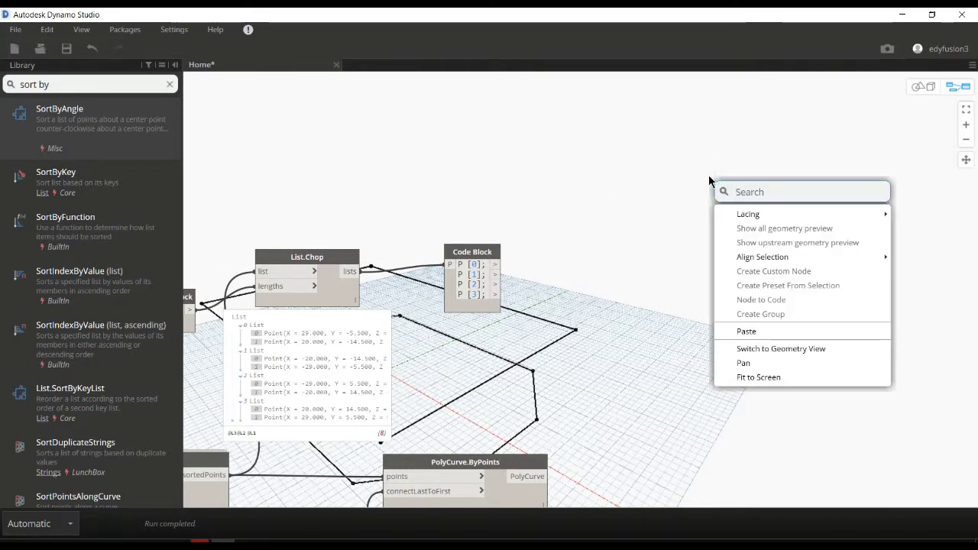
type("line")
key("Return")
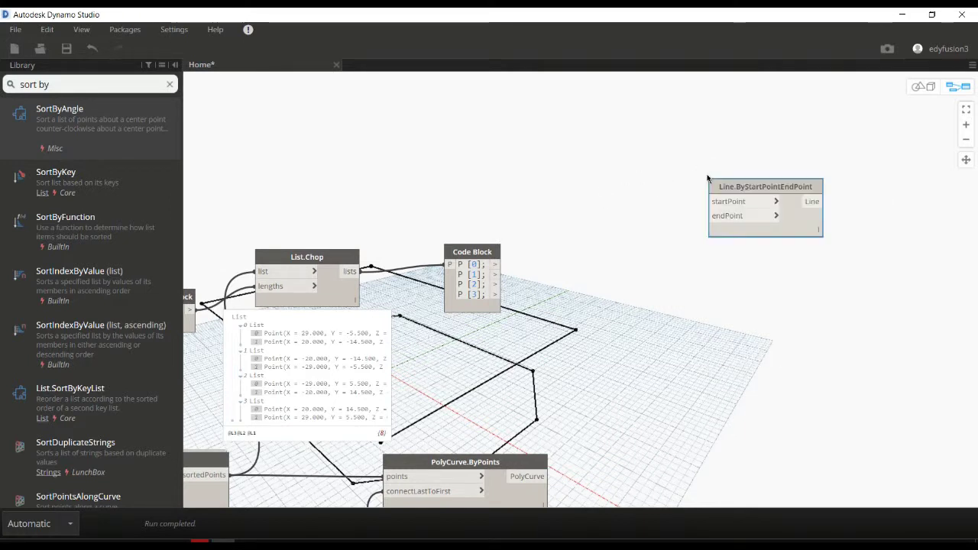
scroll(707, 179, "down", 2)
middle_click_drag(718, 229, 791, 278)
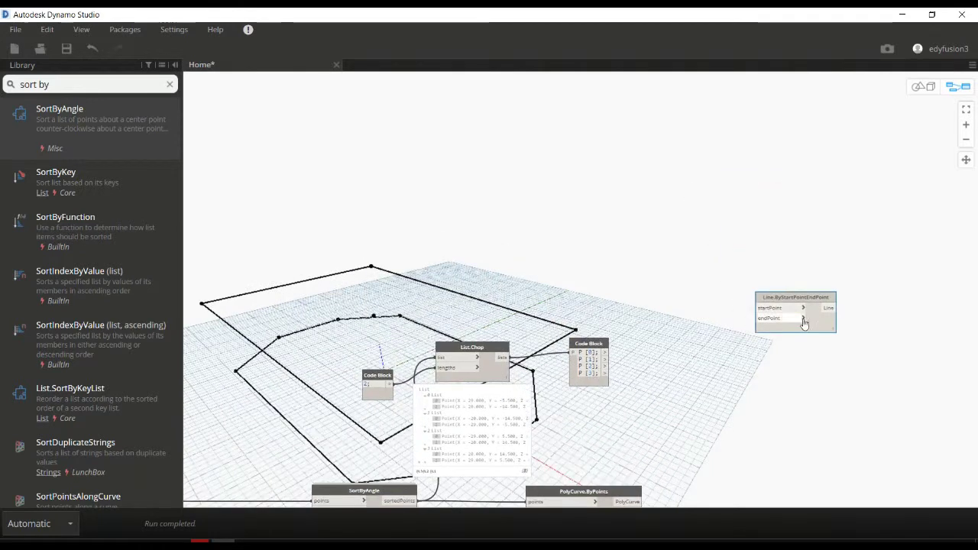
left_click_drag(791, 278, 729, 233)
scroll(707, 298, "up", 1)
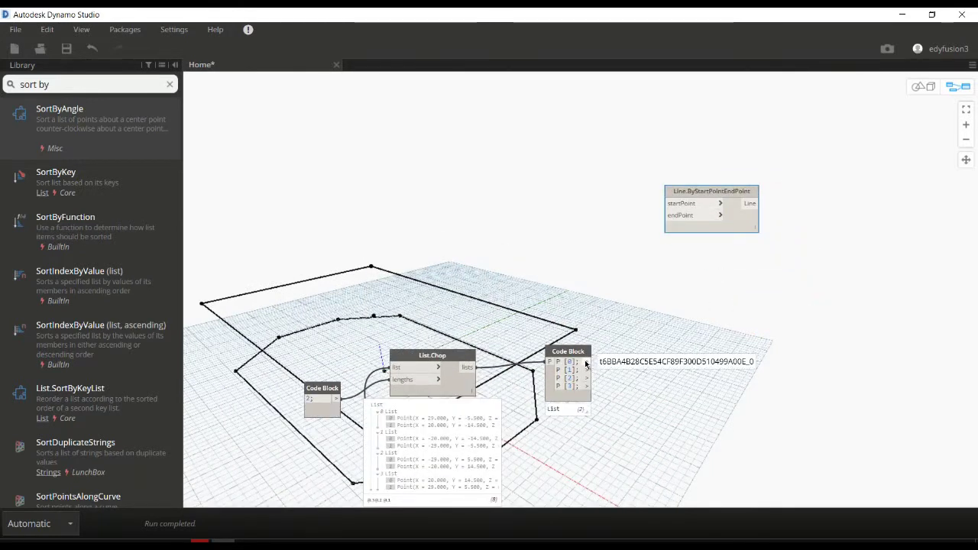
Wire the chopped [0] octagon pair and rectangle corner P[0] into the line node, then orbit the preview
mouse_move(587, 362)
left_mouse_down()
mouse_move(648, 213)
mouse_move(666, 203)
left_mouse_up()
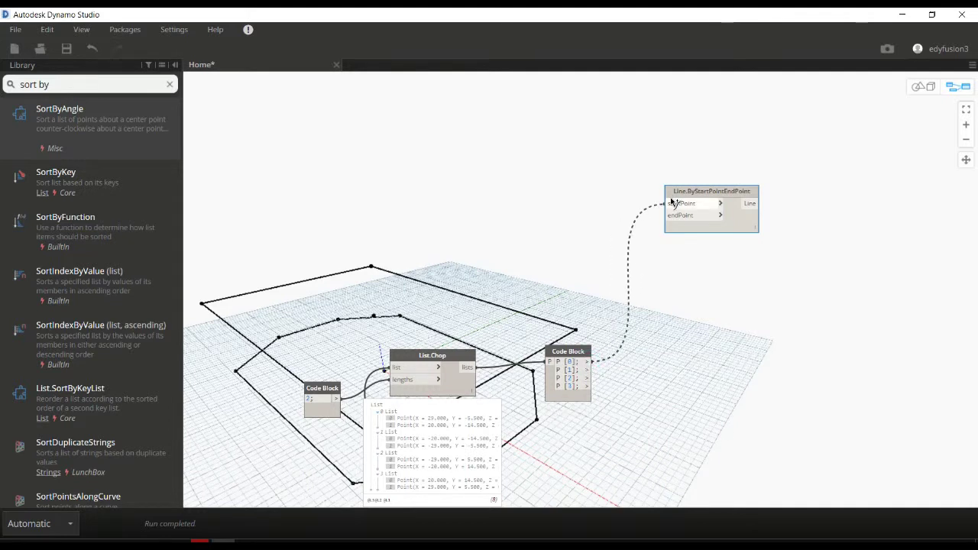
scroll(570, 243, "down", 3)
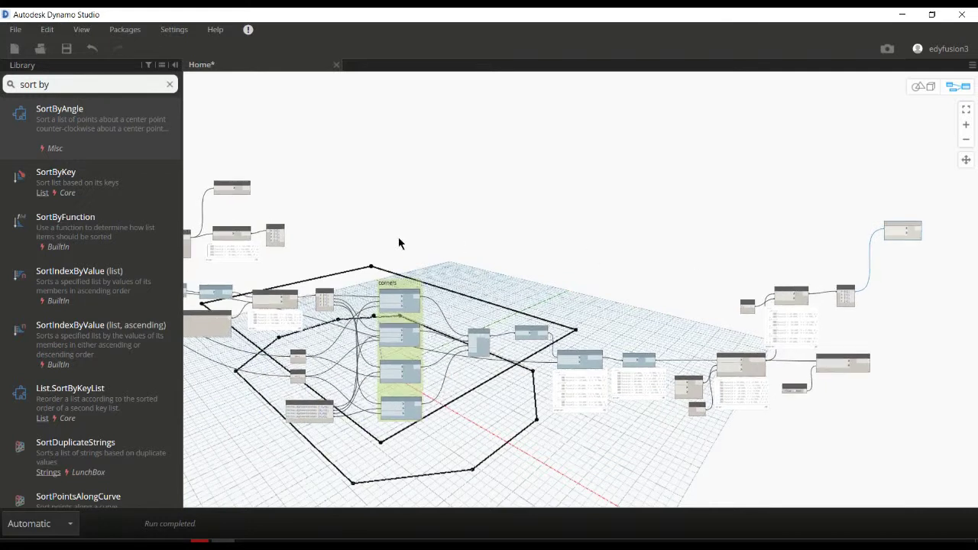
scroll(398, 243, "up", 2)
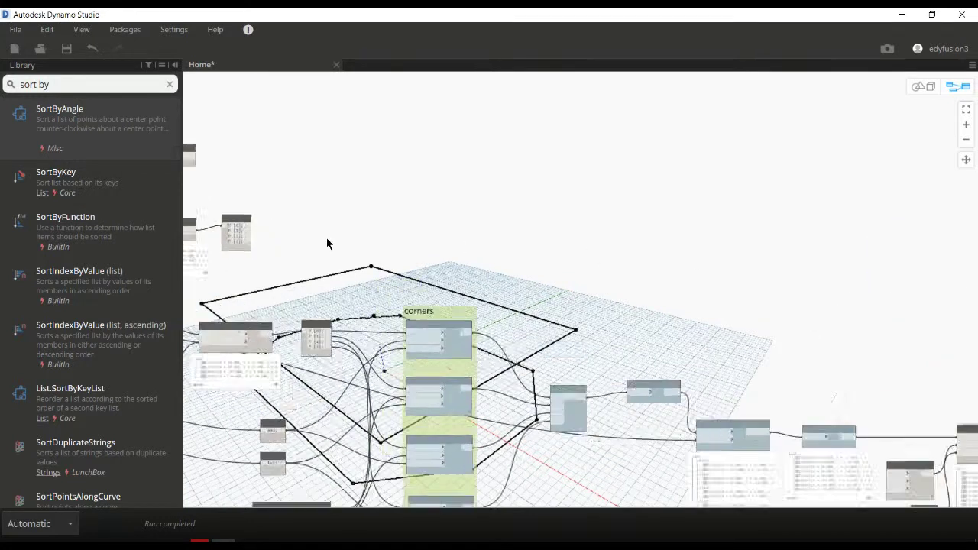
scroll(364, 234, "up", 2)
scroll(382, 233, "up", 2)
scroll(397, 229, "up", 1)
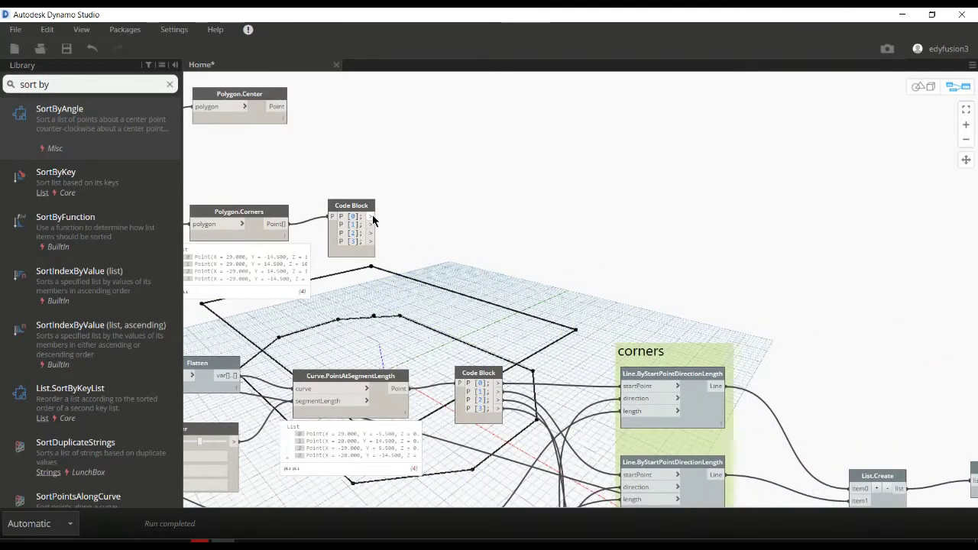
left_click_drag(373, 217, 442, 219)
scroll(534, 232, "down", 3)
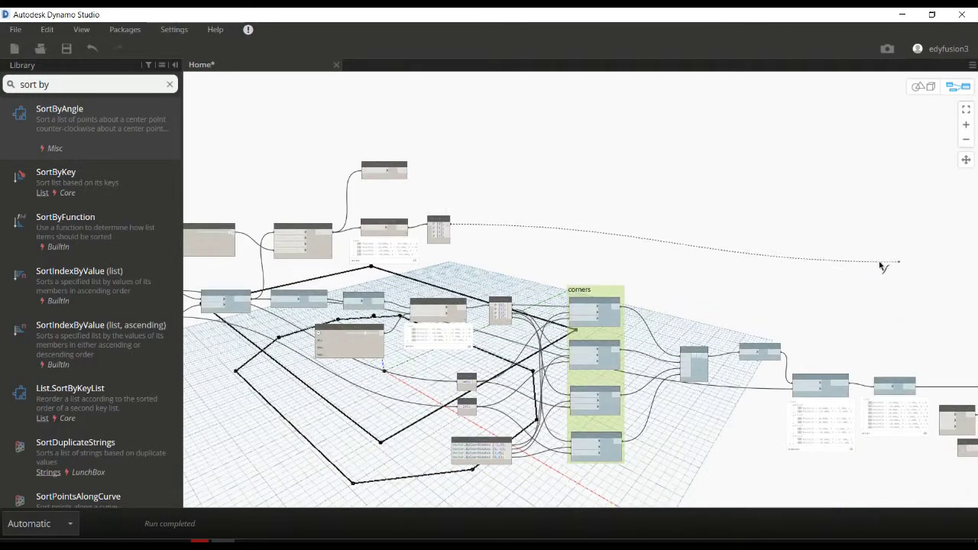
scroll(884, 262, "up", 3)
scroll(695, 192, "up", 3)
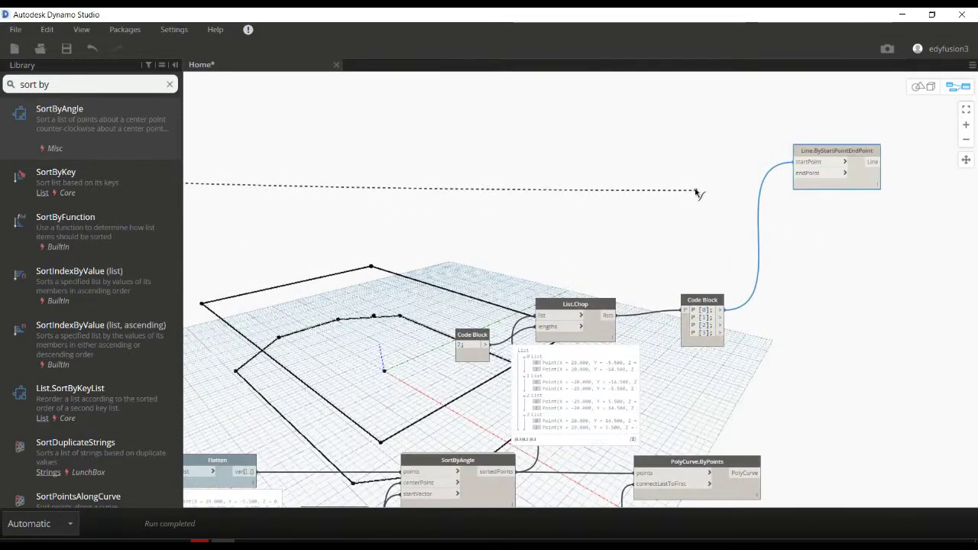
left_click(801, 176)
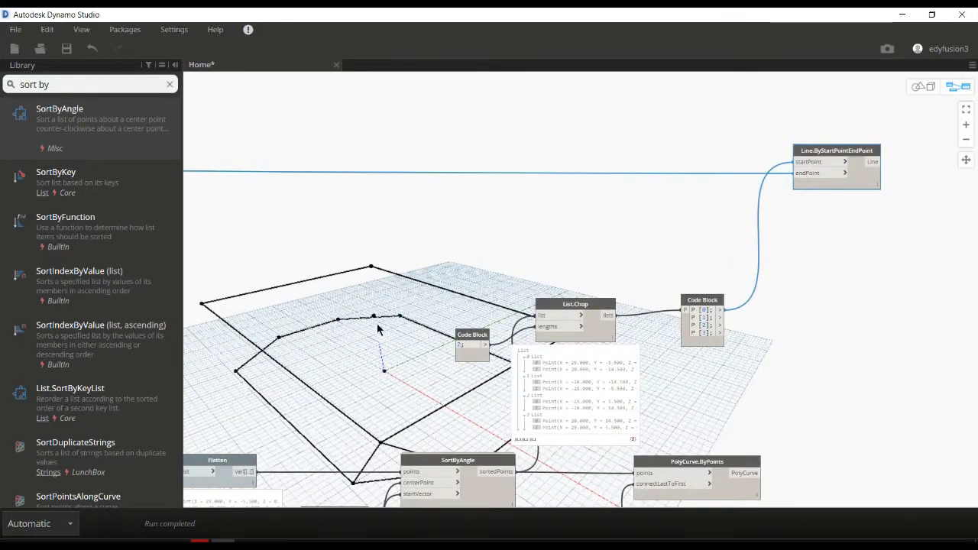
key("ctrl+b")
mouse_move(394, 382)
right_mouse_down()
mouse_move(601, 295)
mouse_move(493, 290)
mouse_move(540, 283)
right_mouse_up()
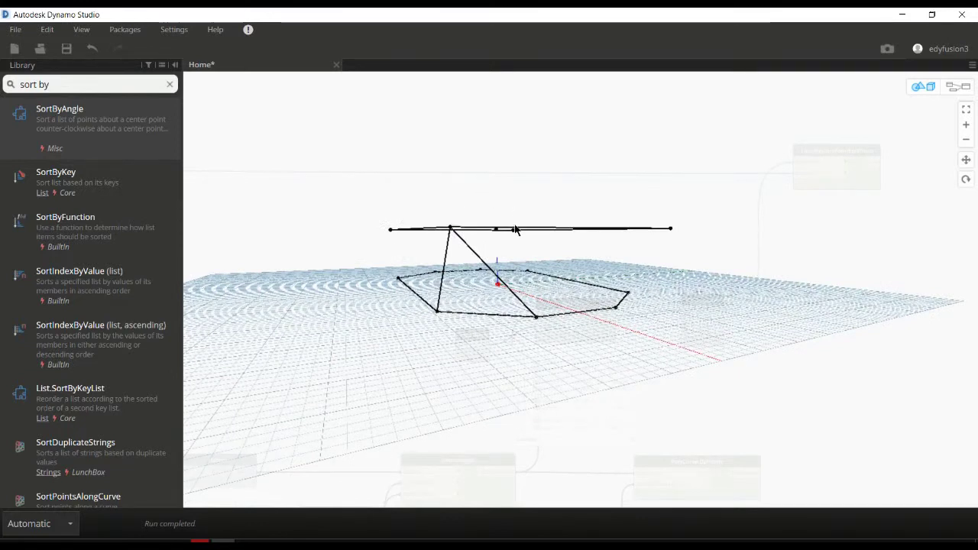
Back in the graph, copy and paste the Line.ByStartPointEndPoint node to make a duplicate
right_click_drag(654, 211, 624, 238)
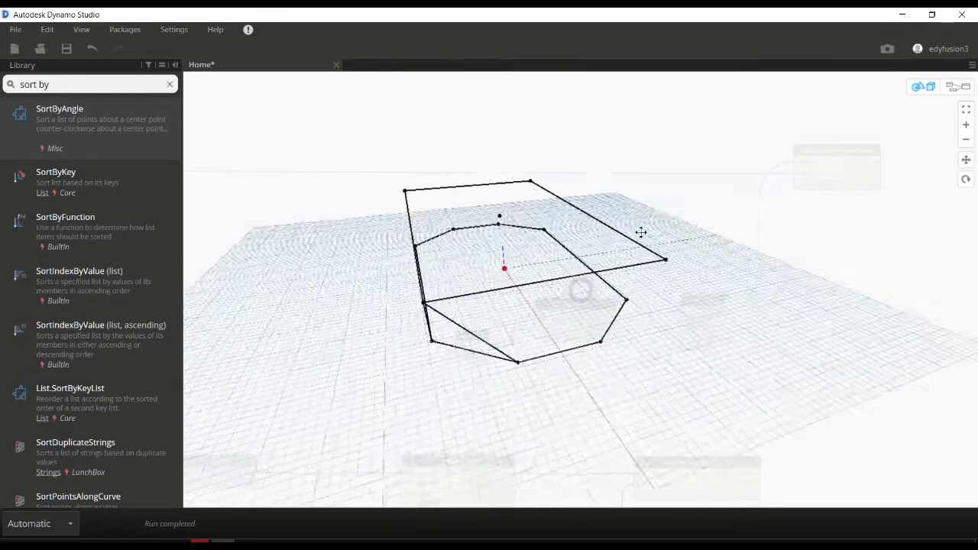
key("ctrl+b")
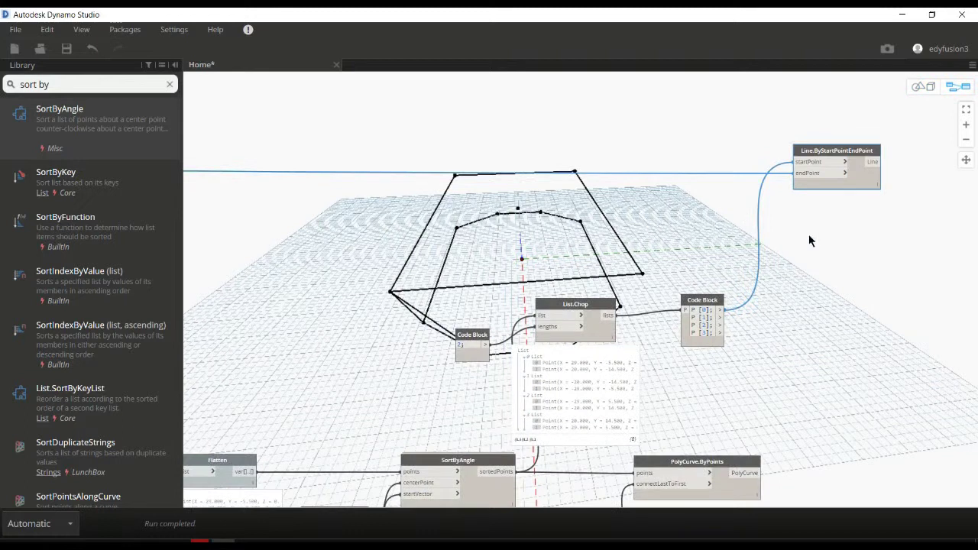
left_click(891, 182)
left_click(796, 156)
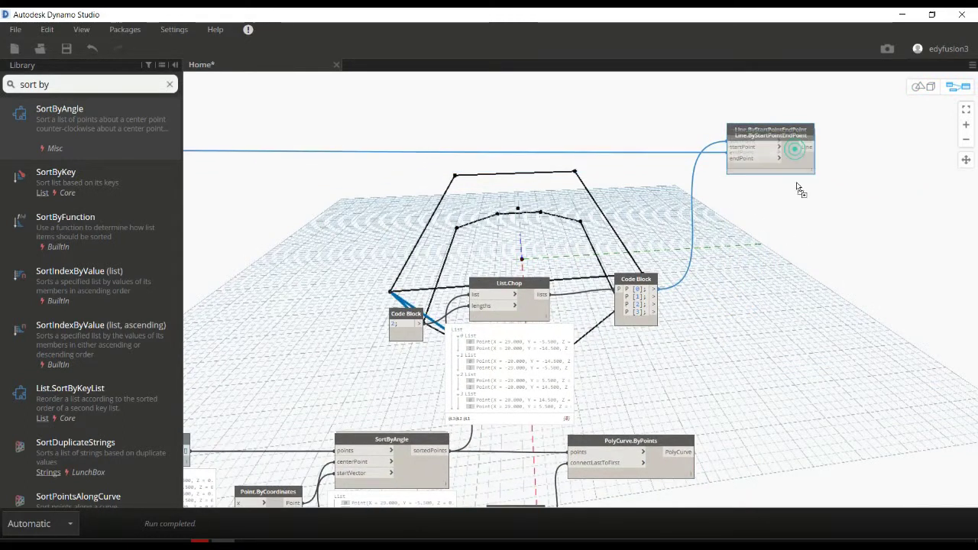
key("ctrl+c")
key("ctrl+v")
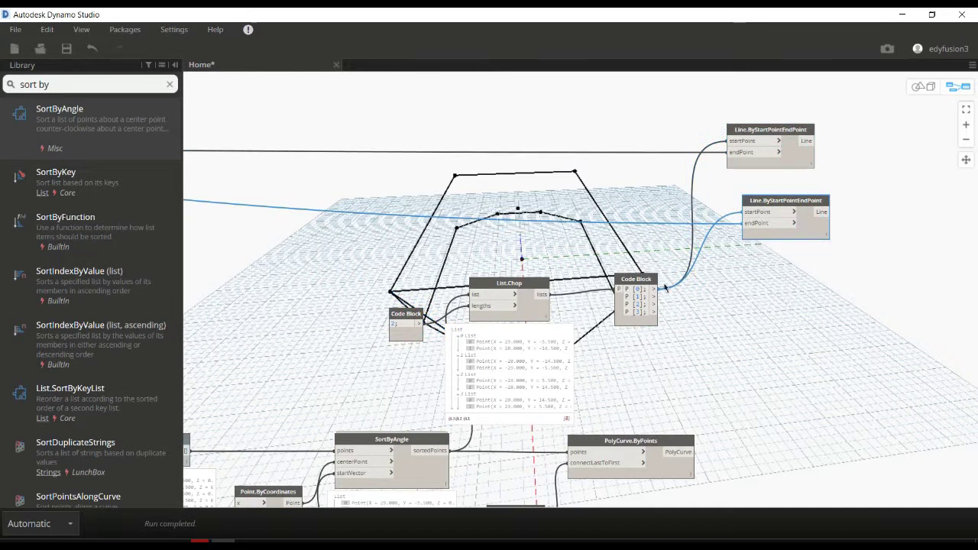
scroll(654, 300, "up", 2)
Connect the Code Block's [1] octagon point pair to the duplicate line node's start point
mouse_move(644, 296)
left_mouse_down()
mouse_move(750, 208)
mouse_move(761, 183)
left_mouse_up()
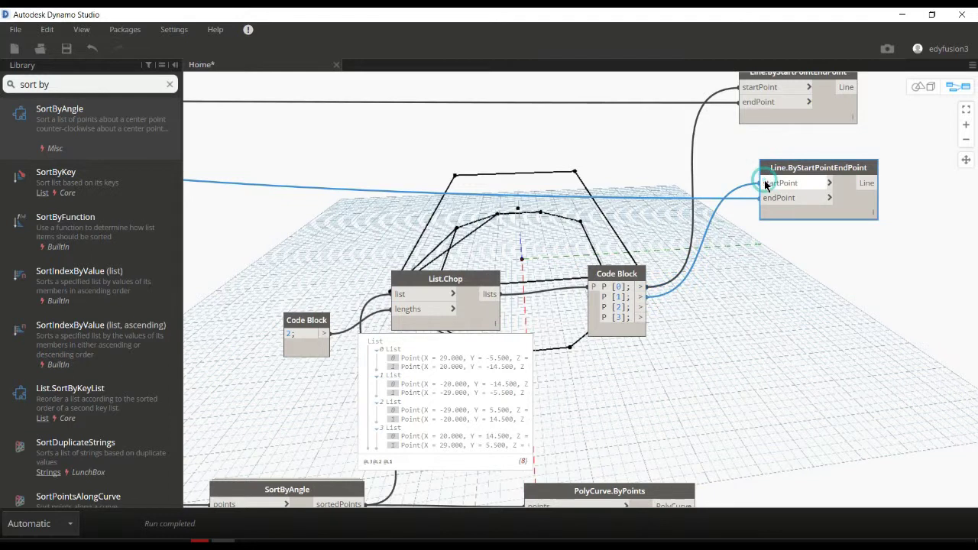
scroll(554, 188, "down", 3)
scroll(550, 191, "up", 1)
scroll(550, 190, "up", 2)
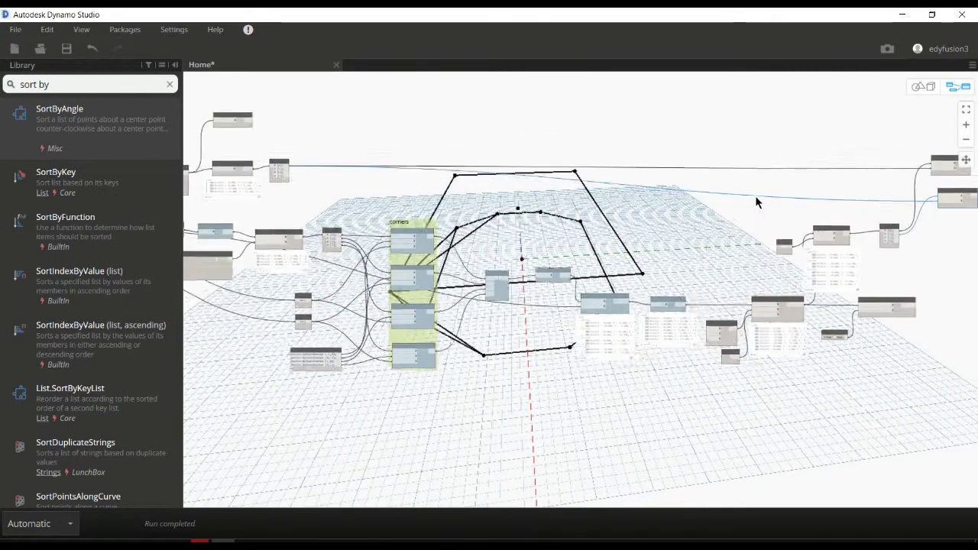
scroll(313, 149, "up", 2)
scroll(298, 150, "up", 1)
scroll(298, 150, "up", 1)
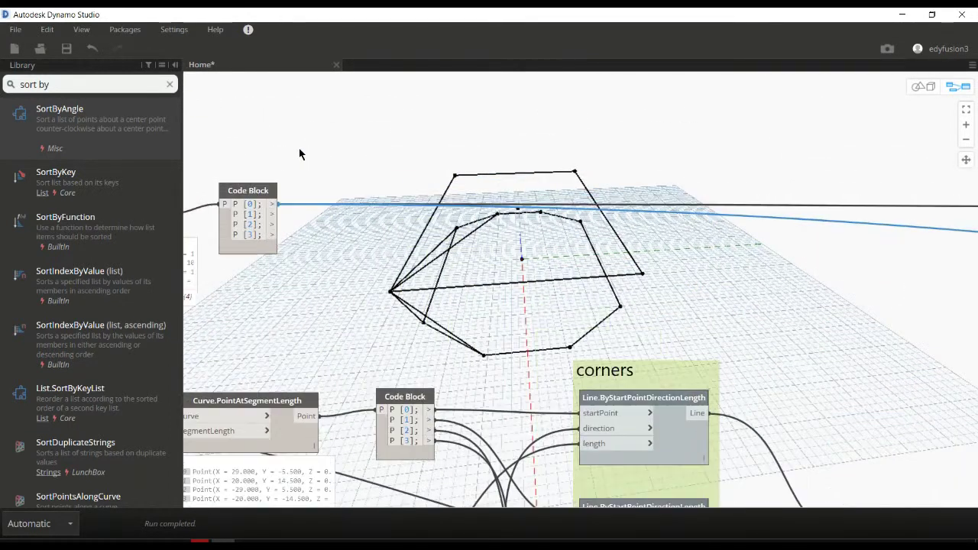
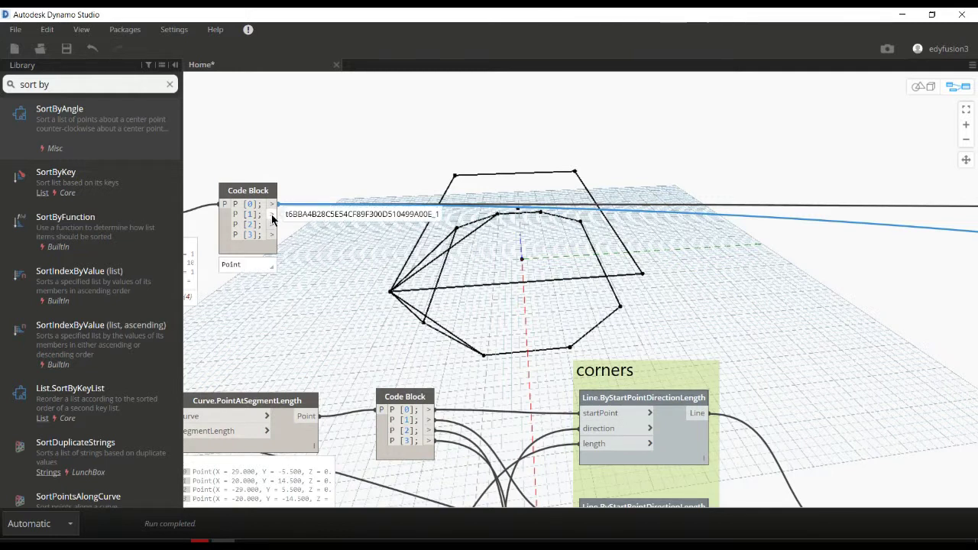
Wire a Code Block corner point into a Line.ByStartPointEndPoint node's endPoint
left_click(272, 219)
scroll(428, 306, "down", 5)
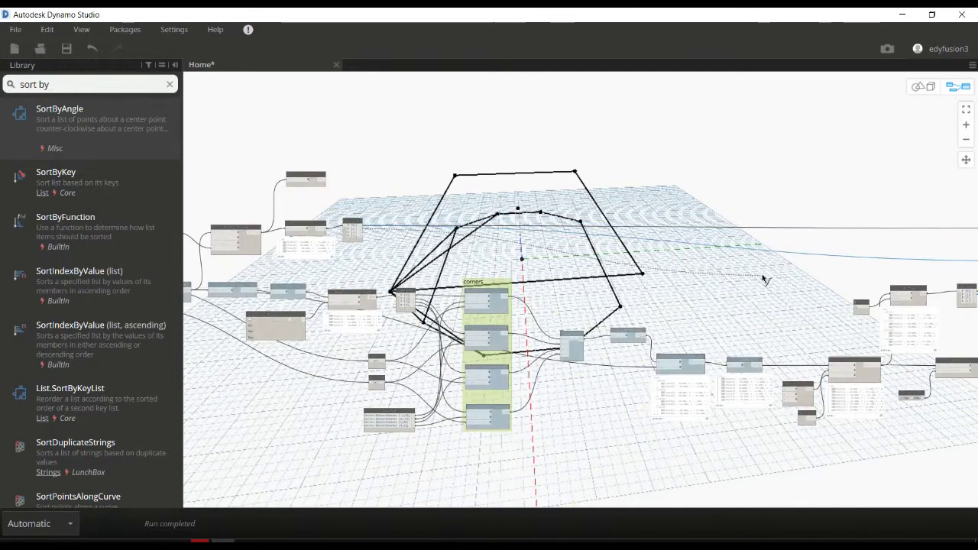
scroll(763, 280, "up", 2)
scroll(764, 279, "up", 2)
scroll(802, 252, "up", 2)
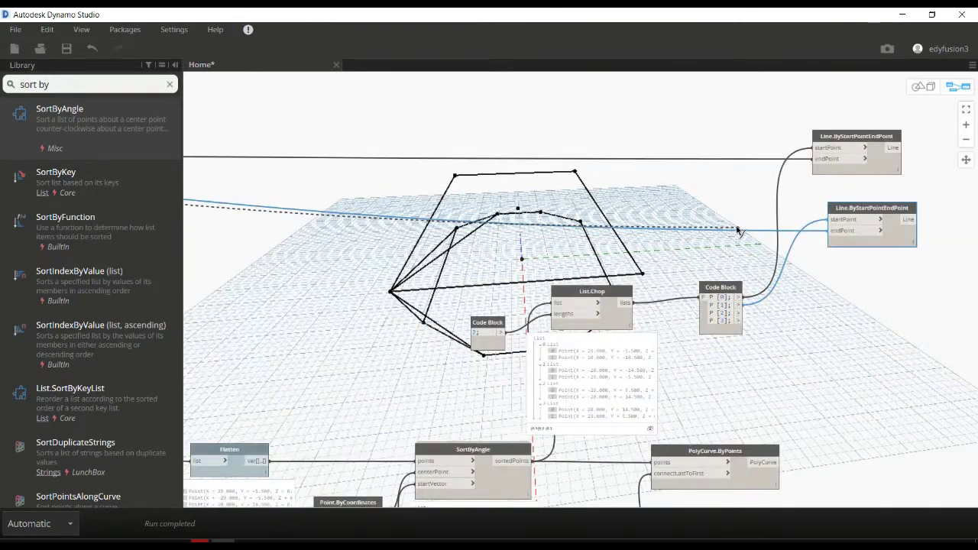
left_click(838, 232)
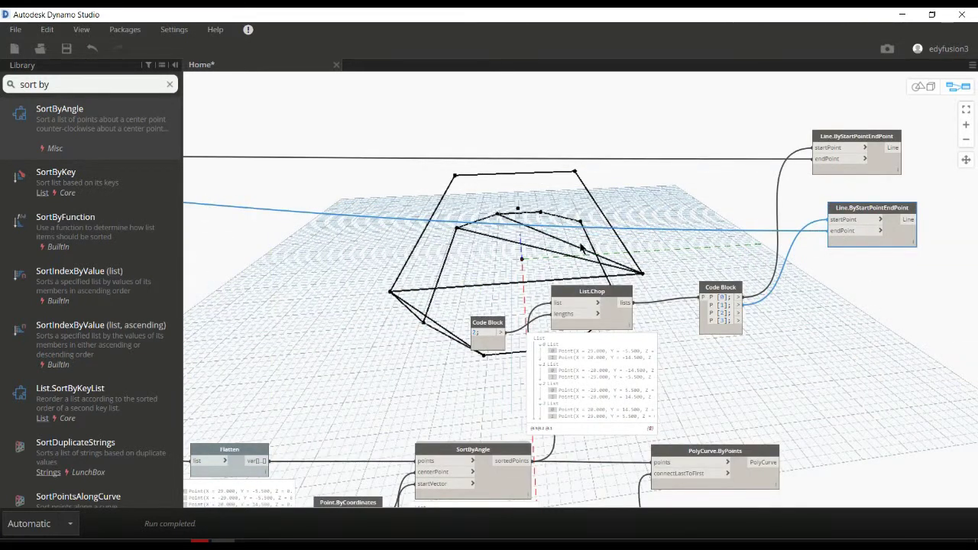
Duplicate a Line.ByStartPointEndPoint node with Ctrl+C/Ctrl+V and place the copy lower down
scroll(497, 222, "down", 2)
scroll(684, 236, "down", 2)
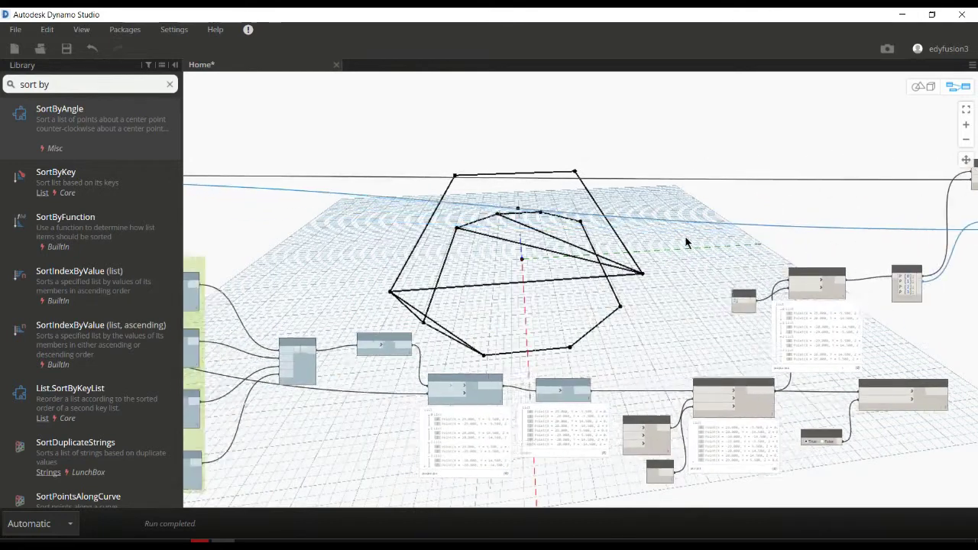
scroll(583, 237, "down", 2)
middle_click_drag(332, 218, 596, 207)
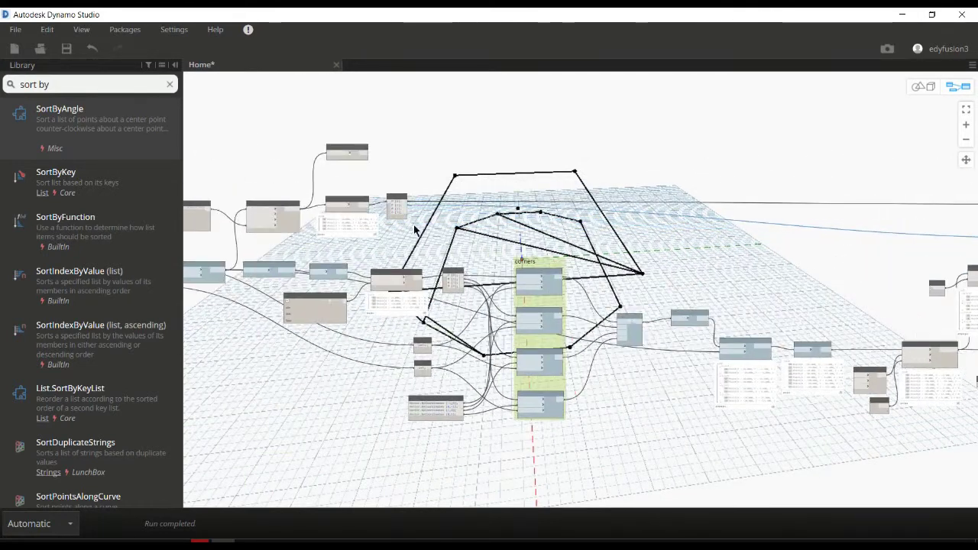
scroll(412, 229, "up", 3)
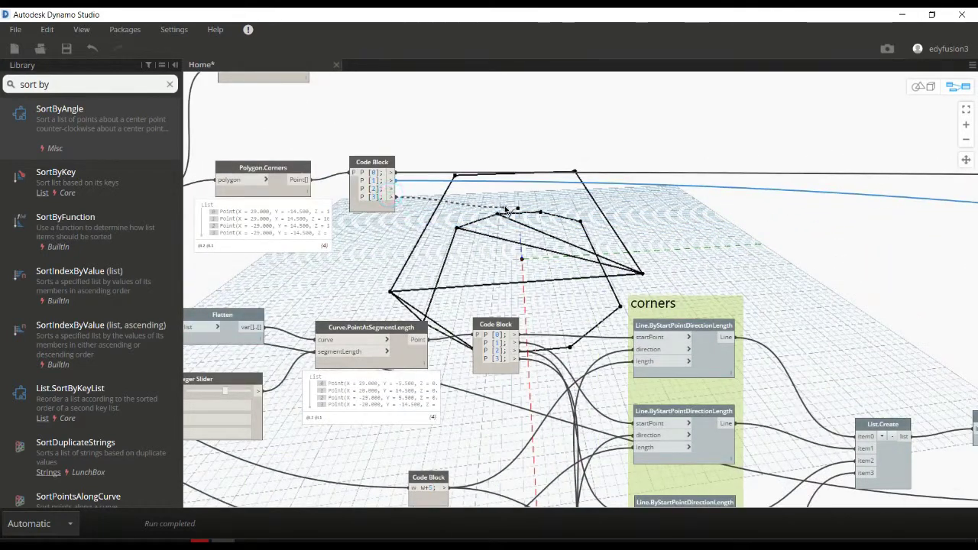
scroll(506, 211, "down", 3)
middle_click_drag(825, 236, 562, 208)
scroll(724, 207, "up", 2)
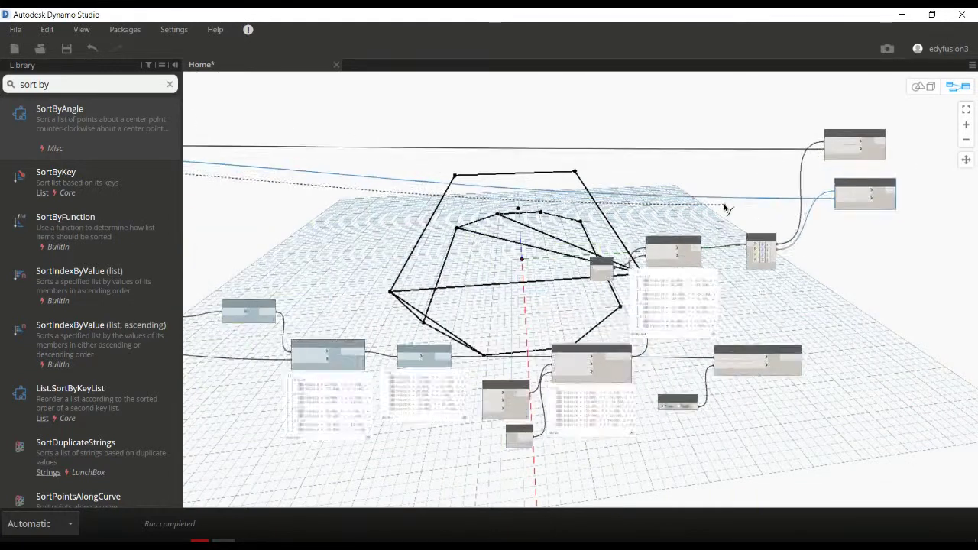
scroll(840, 200, "up", 3)
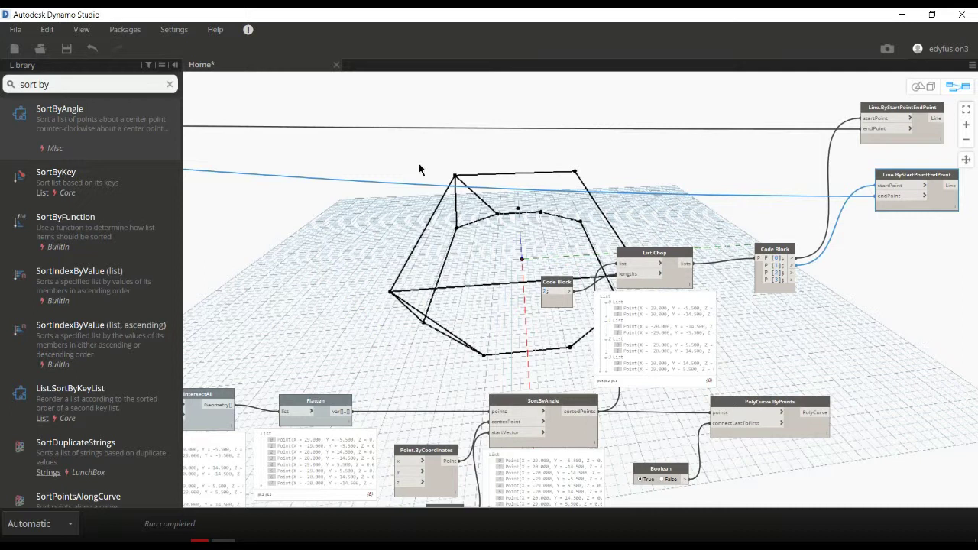
middle_click_drag(442, 235, 659, 212)
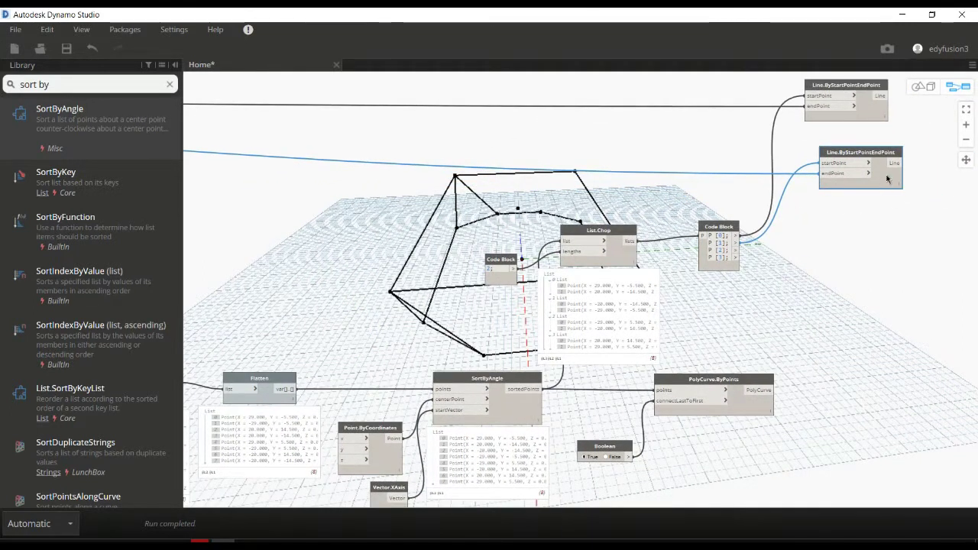
key("ctrl+c")
key("ctrl+v")
left_click_drag(888, 248, 885, 314)
Feed corner points, including P[3], into the middle and lower lines' startPoints
scroll(787, 281, "up", 3)
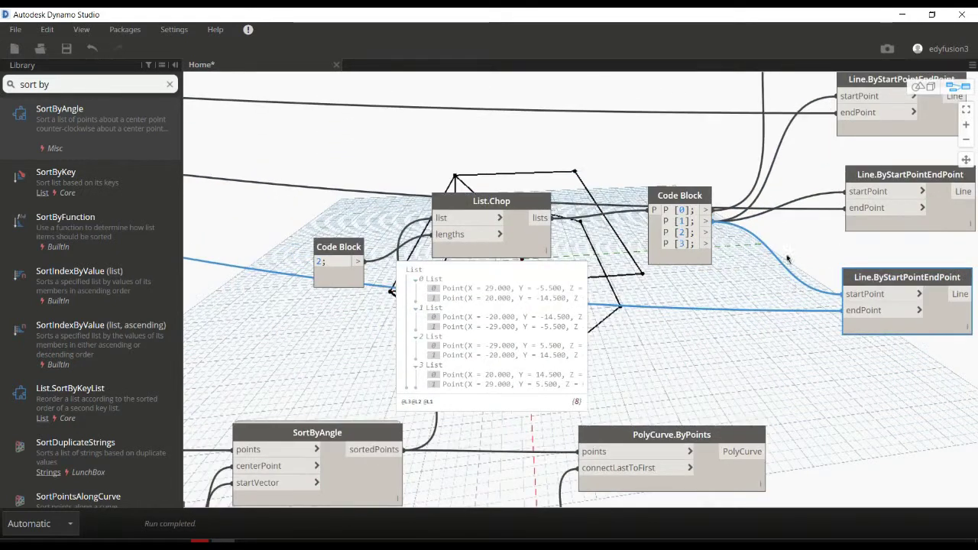
left_click_drag(704, 232, 845, 191)
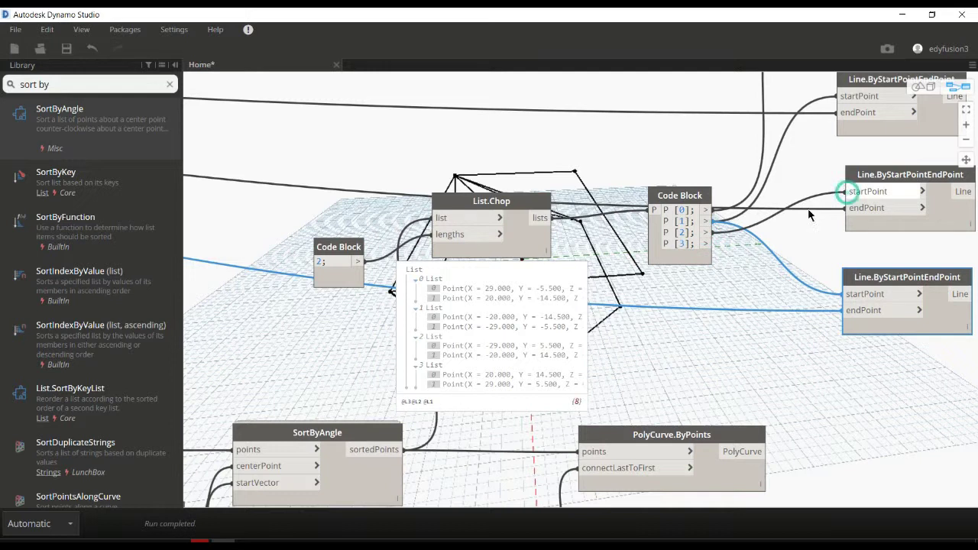
left_click_drag(843, 289, 845, 294)
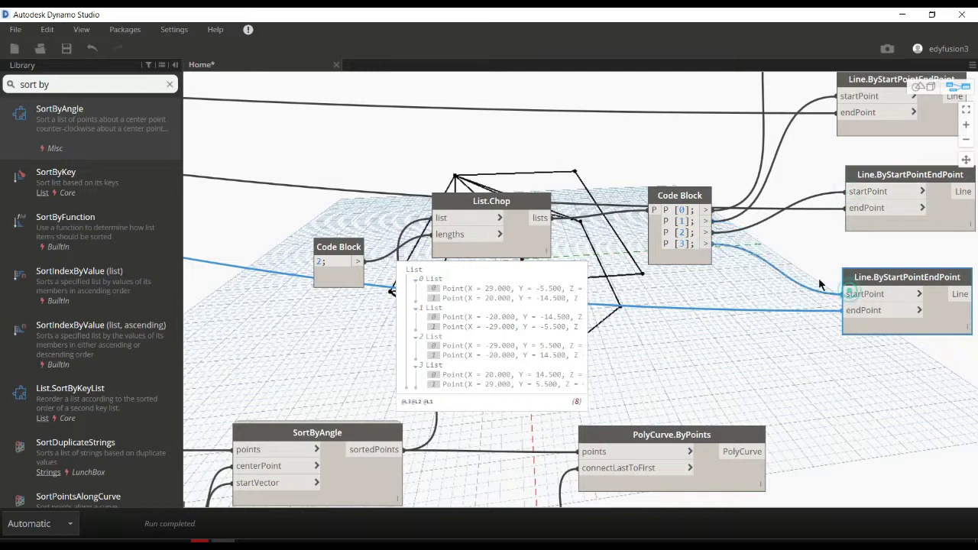
scroll(742, 262, "down", 3)
scroll(743, 262, "down", 2)
scroll(580, 221, "up", 2)
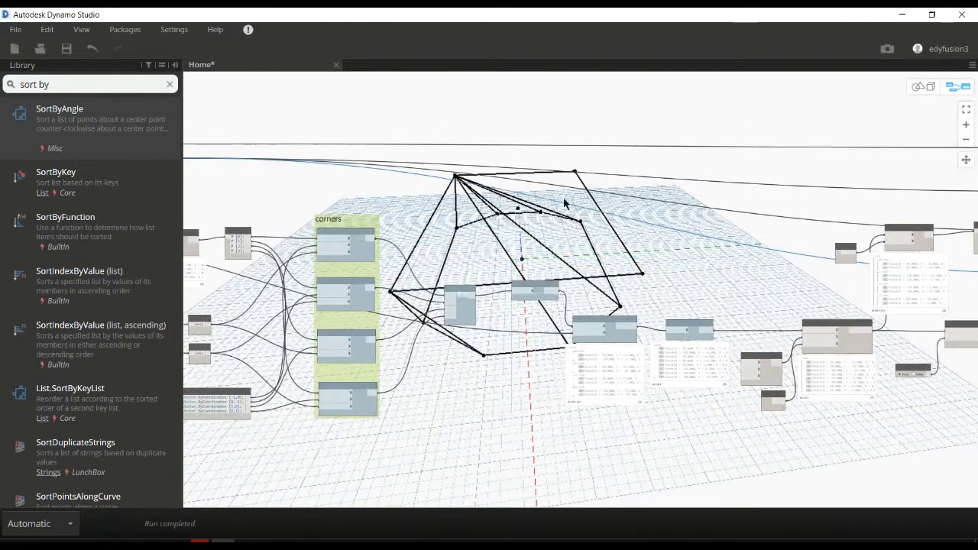
scroll(543, 185, "up", 2)
scroll(496, 191, "up", 3)
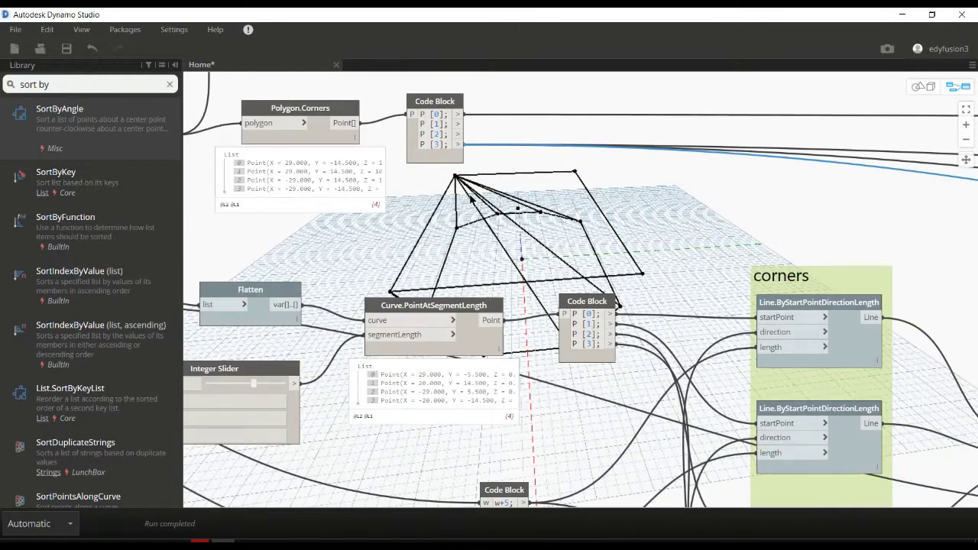
Wire a Polygon.Corners code block point into a line node's endPoint
left_click(459, 134)
scroll(535, 191, "down", 3)
scroll(797, 212, "up", 1)
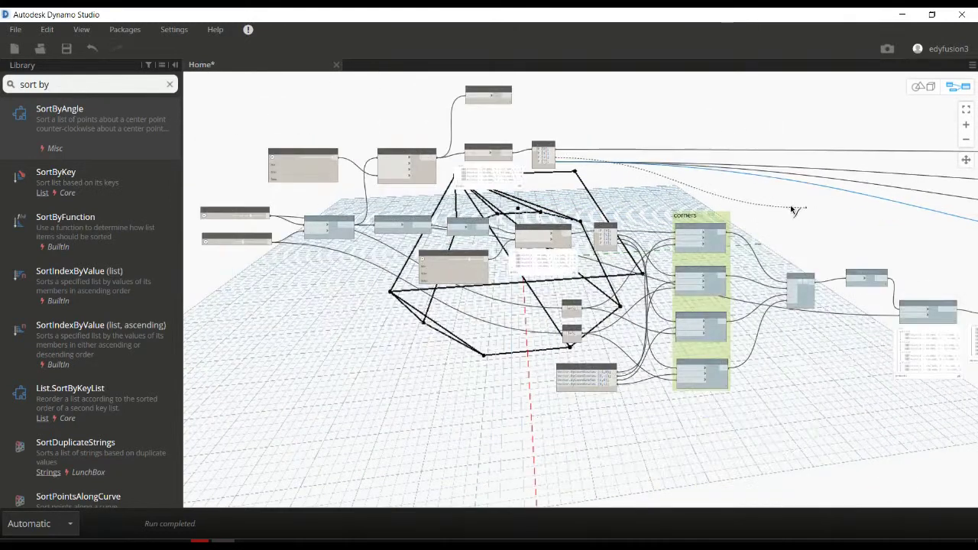
scroll(403, 175, "up", 1)
scroll(458, 183, "down", 1)
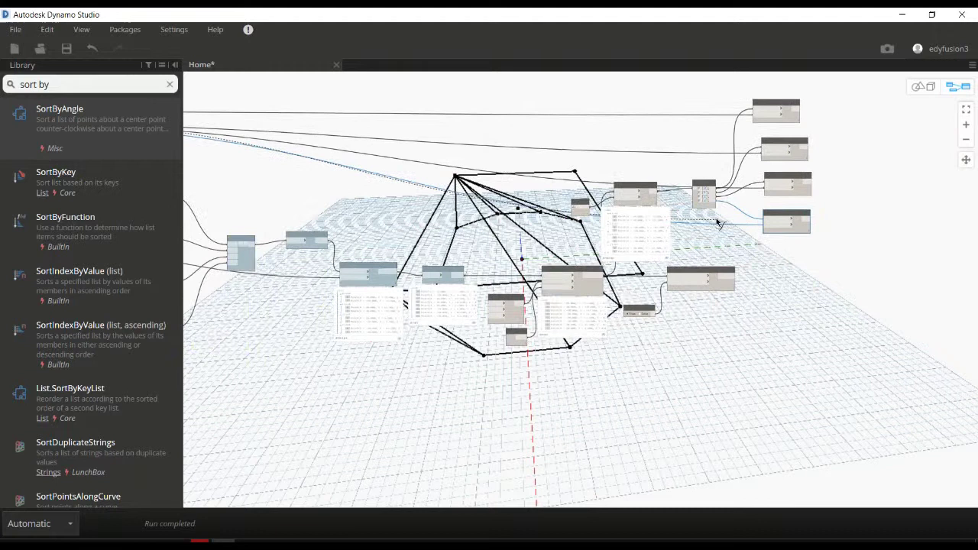
scroll(738, 204, "up", 2)
left_click(842, 178)
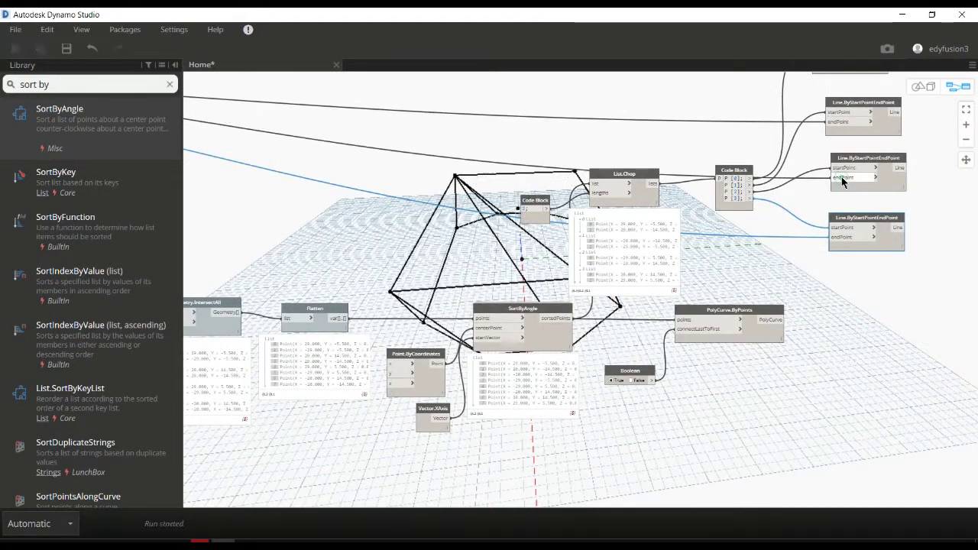
mouse_move(529, 240)
middle_mouse_down()
mouse_move(639, 232)
mouse_move(302, 232)
middle_mouse_up()
scroll(585, 212, "down", 2)
scroll(303, 226, "up", 3)
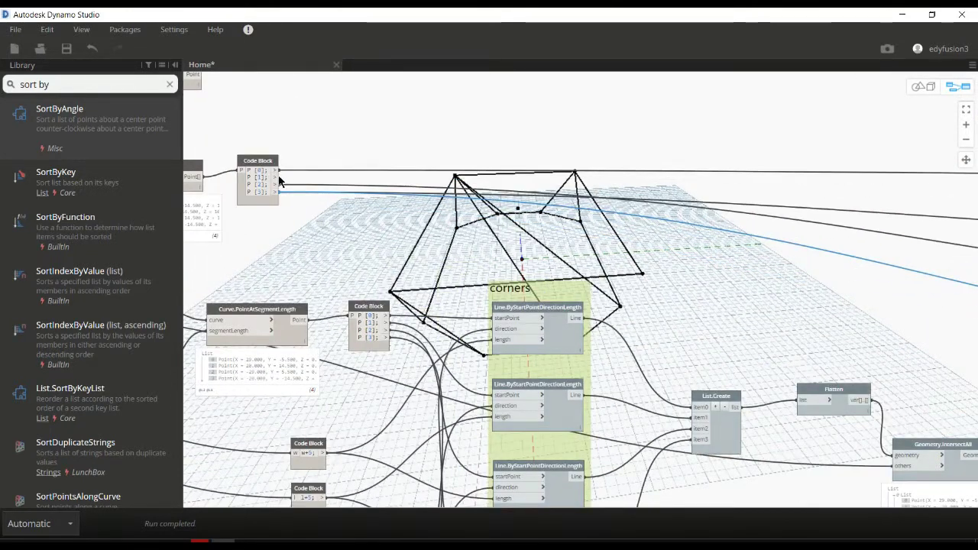
scroll(305, 196, "down", 2)
scroll(458, 230, "down", 2)
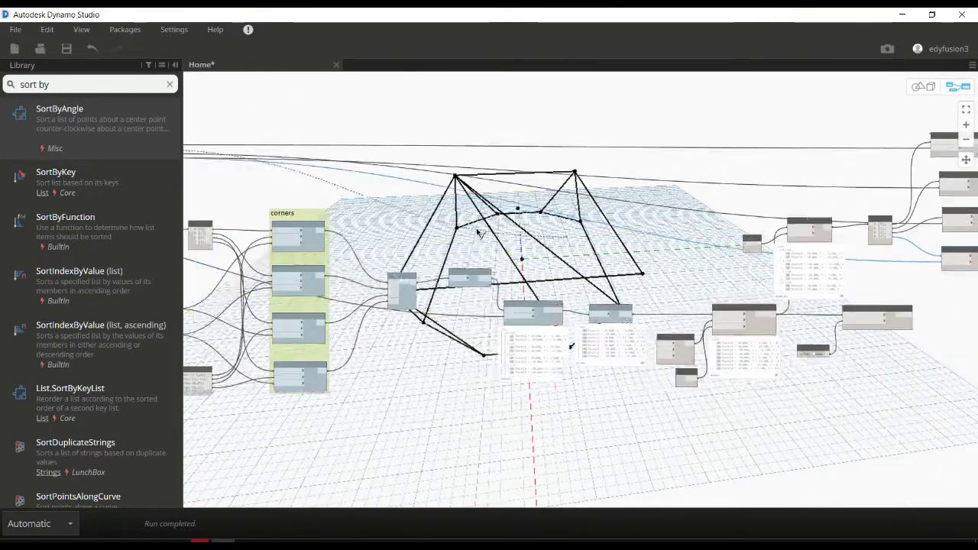
scroll(644, 243, "down", 2)
scroll(741, 254, "up", 2)
Connect the last line's endPoint and orbit the 3D preview to inspect the diagonal edges
left_click(846, 246)
key("ctrl+b")
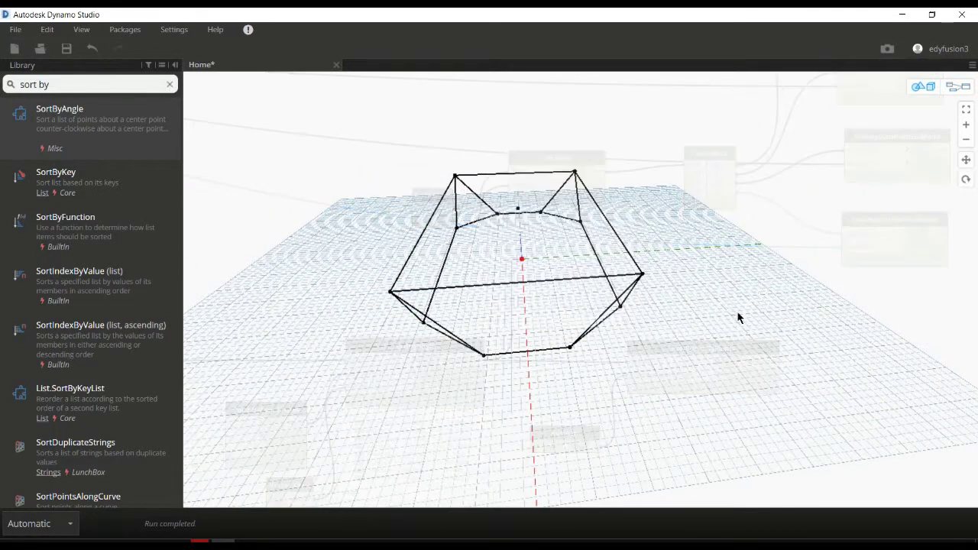
right_click_drag(720, 328, 771, 307)
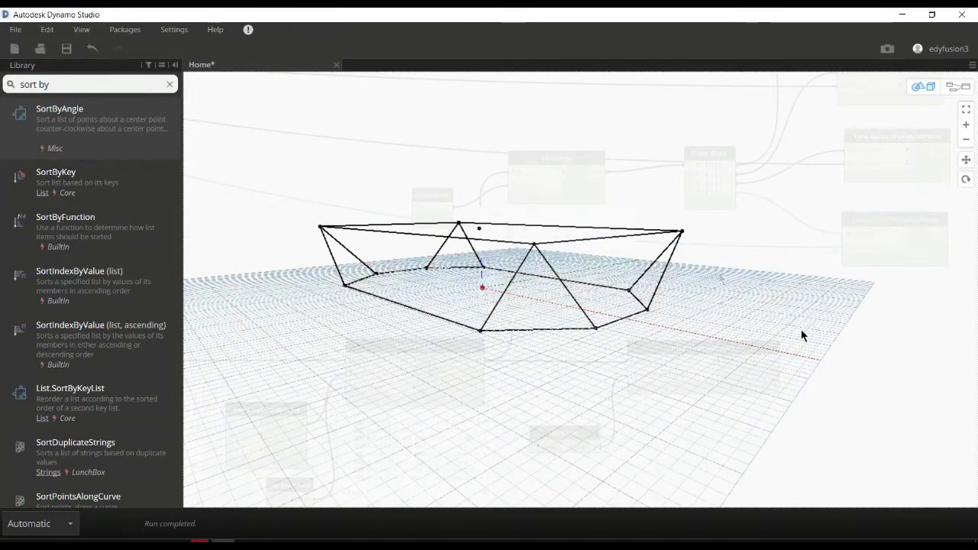
key("ctrl+b")
Align the four Line.ByStartPointEndPoint nodes into a neat column
middle_click_drag(800, 330, 652, 336)
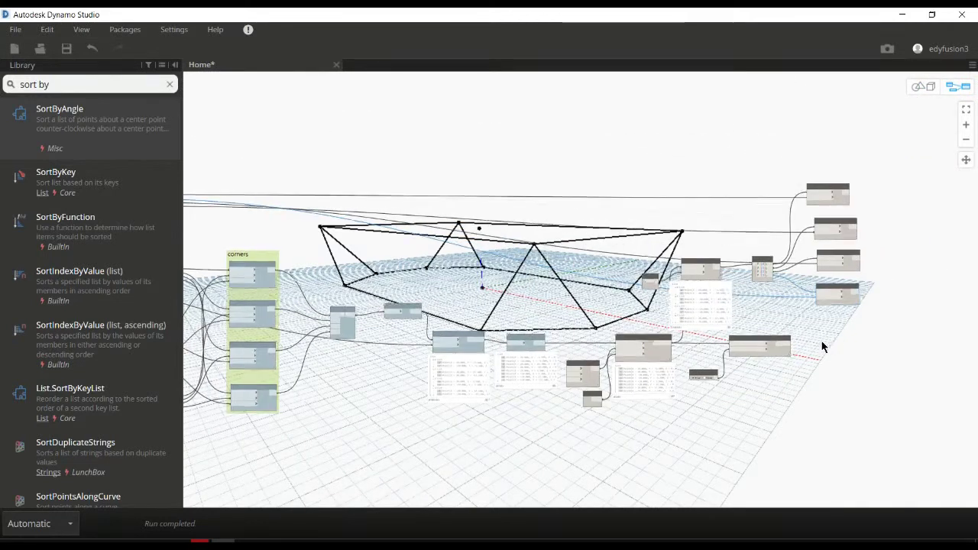
scroll(759, 308, "up", 3)
middle_click_drag(758, 305, 673, 337)
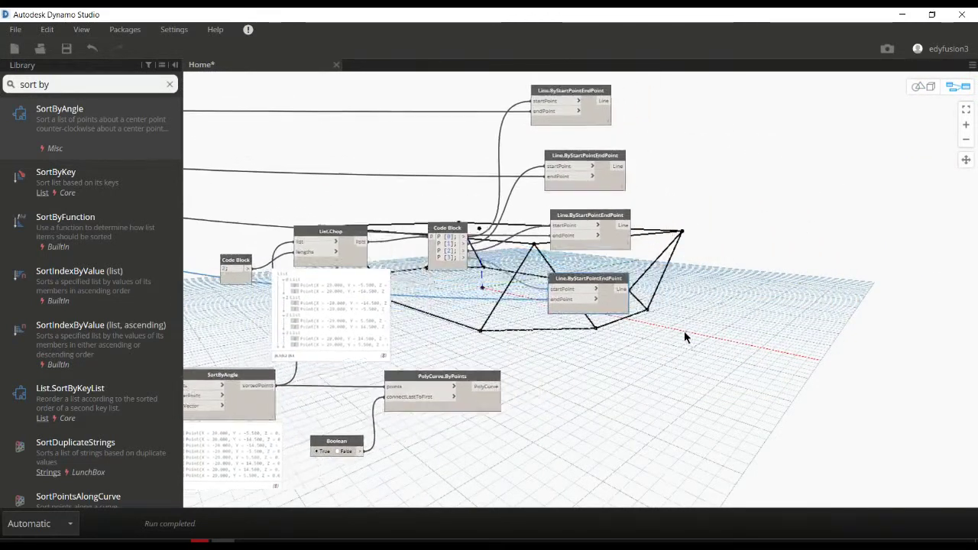
left_click_drag(569, 199, 573, 200)
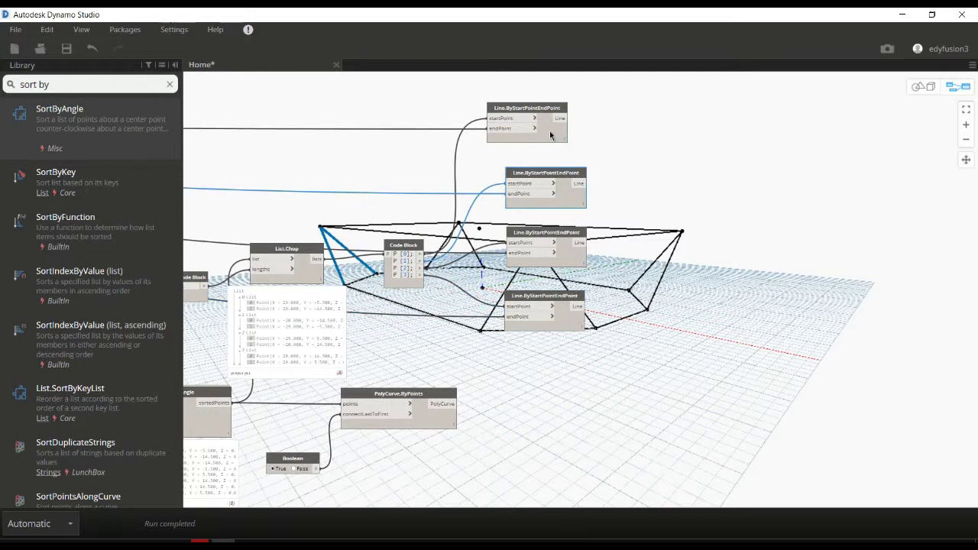
left_click_drag(550, 135, 566, 140)
left_click(650, 176)
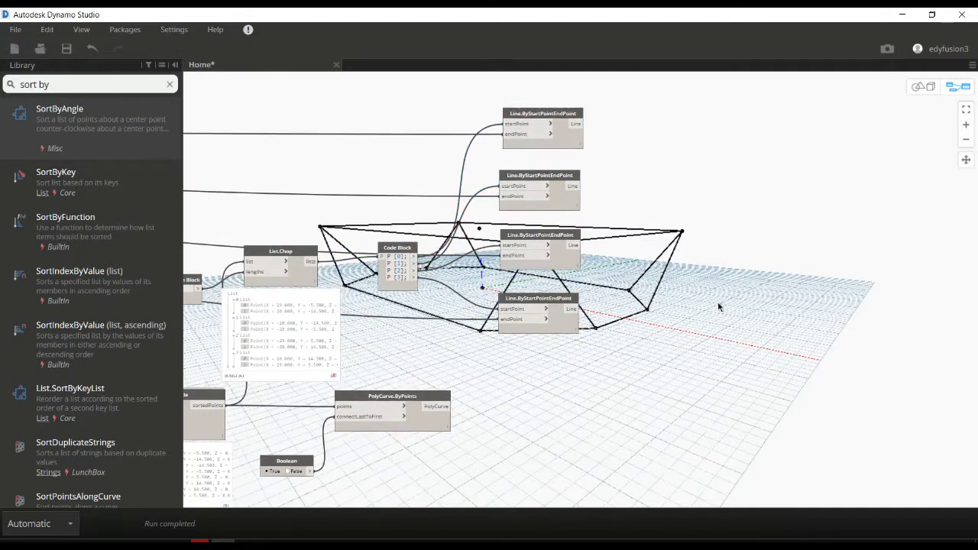
middle_click_drag(718, 307, 544, 343)
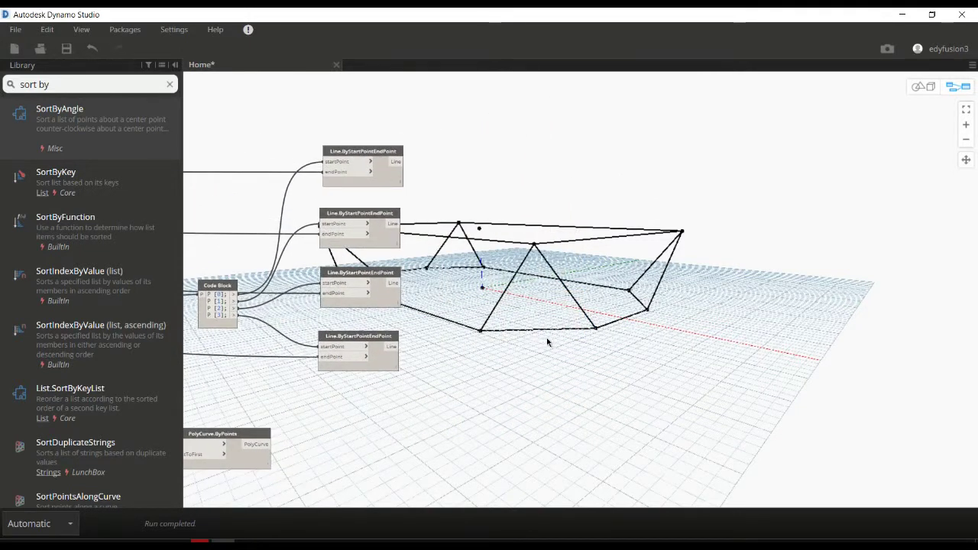
scroll(492, 313, "up", 1)
scroll(470, 288, "up", 1)
scroll(489, 319, "up", 1)
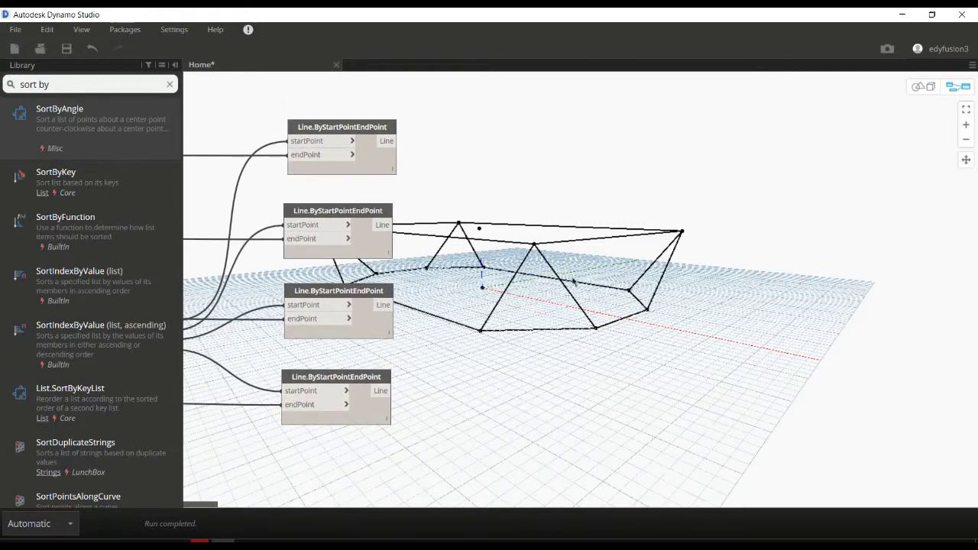
Add a List.FirstItem node beside the top line node and feed that line set into it
right_click(611, 256)
type("first")
key("Down")
key("Return")
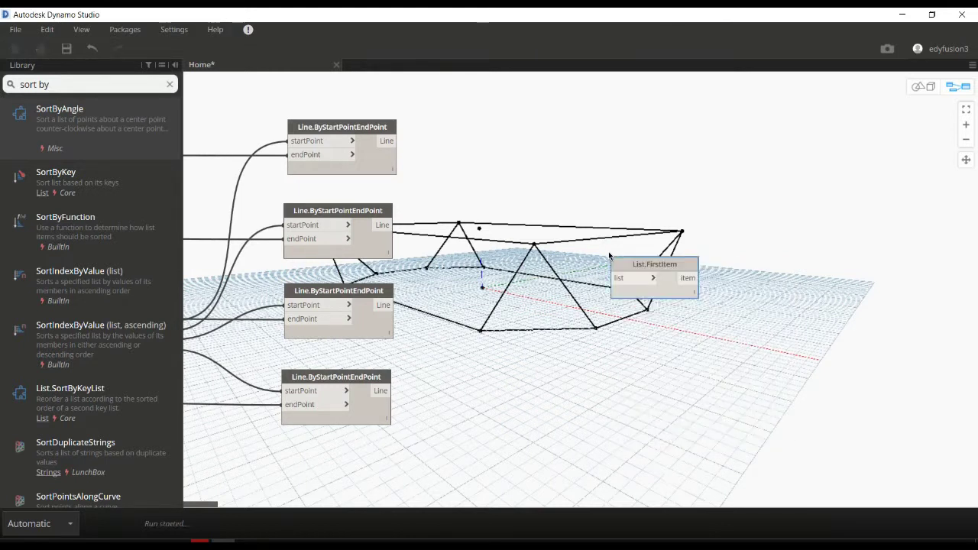
left_click_drag(662, 266, 550, 135)
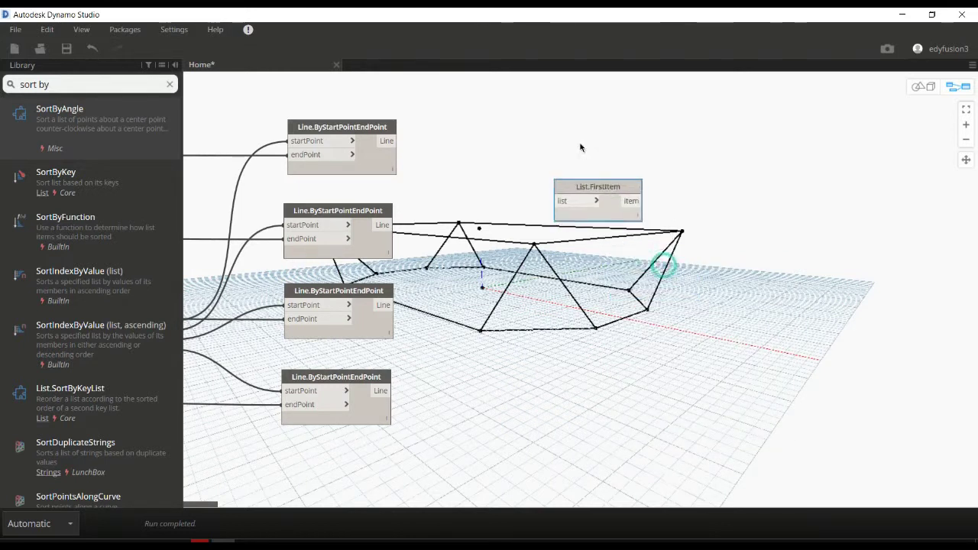
mouse_move(396, 141)
left_mouse_down()
mouse_move(535, 145)
mouse_move(505, 104)
left_mouse_up()
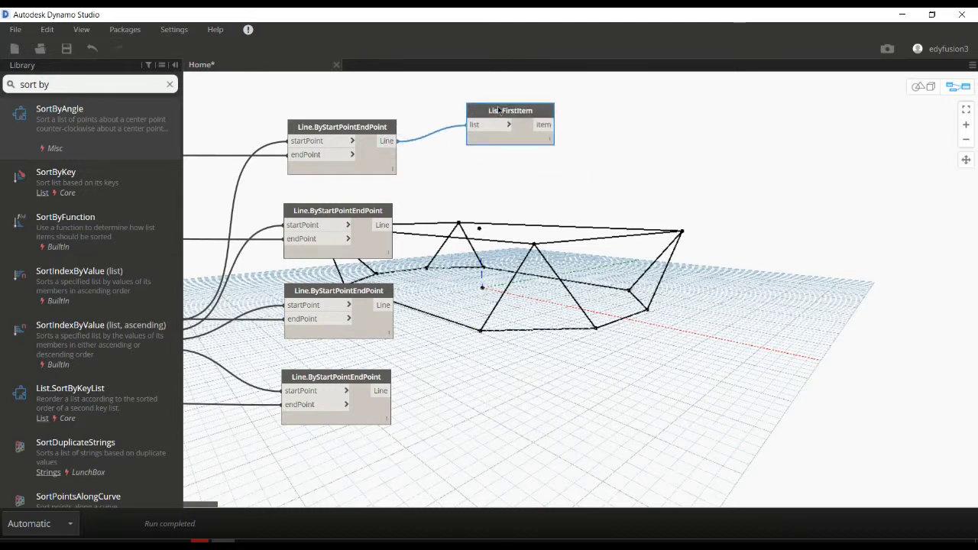
Add a List.LastItem node fed by the bottom line node, placed lower on the canvas
right_click(534, 390)
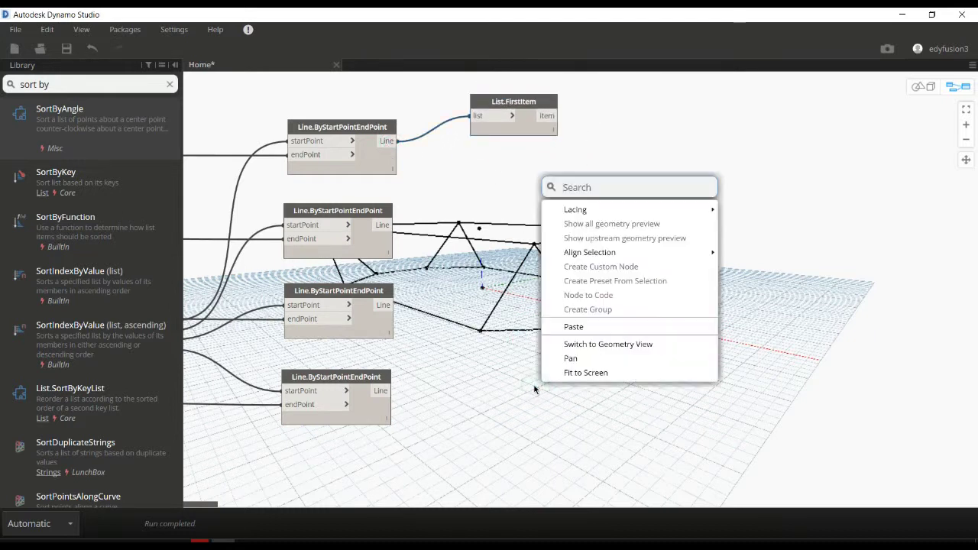
type("last")
key("Down")
key("Up")
key("Return")
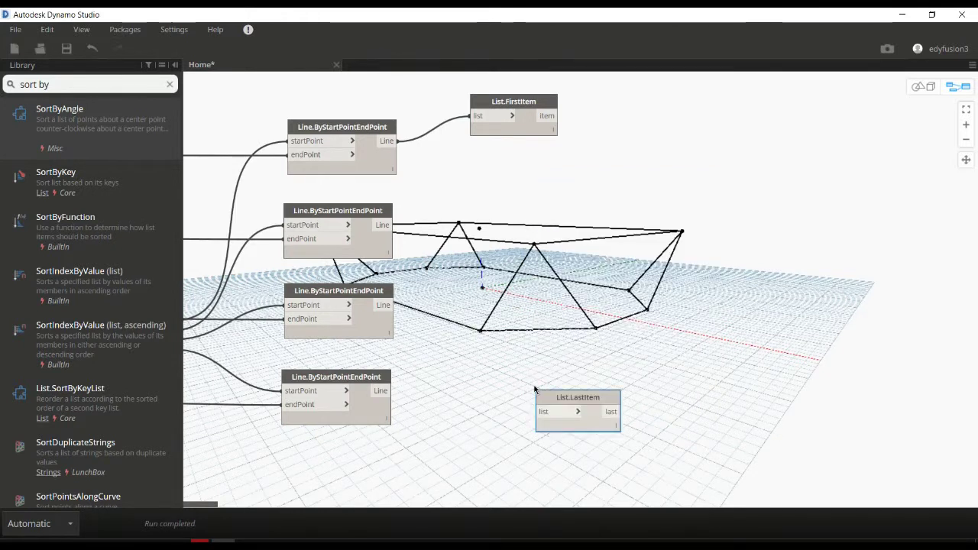
left_click_drag(386, 391, 539, 411)
left_click_drag(599, 420, 571, 455)
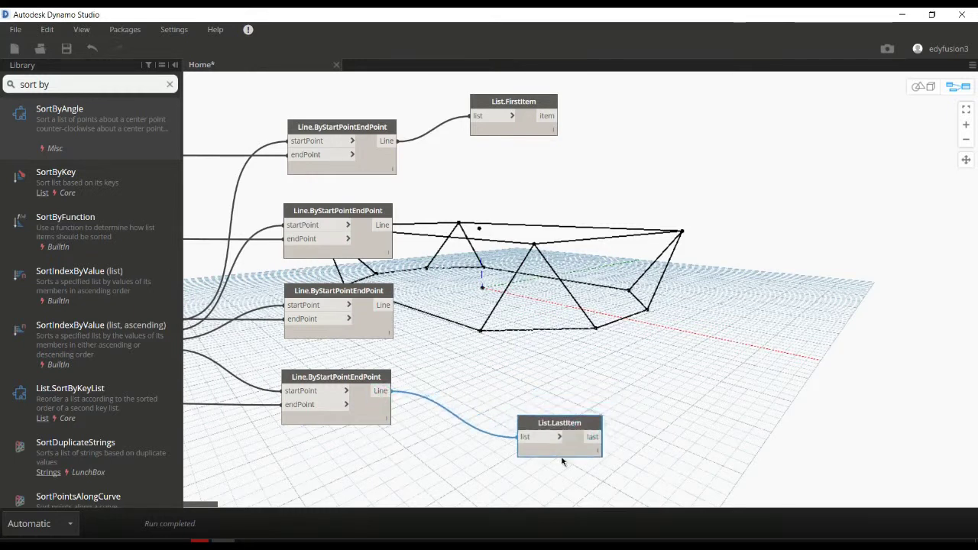
Add a List.Create node with six inputs, item0 to item5, beside the line nodes
left_click(642, 345)
right_click(647, 301)
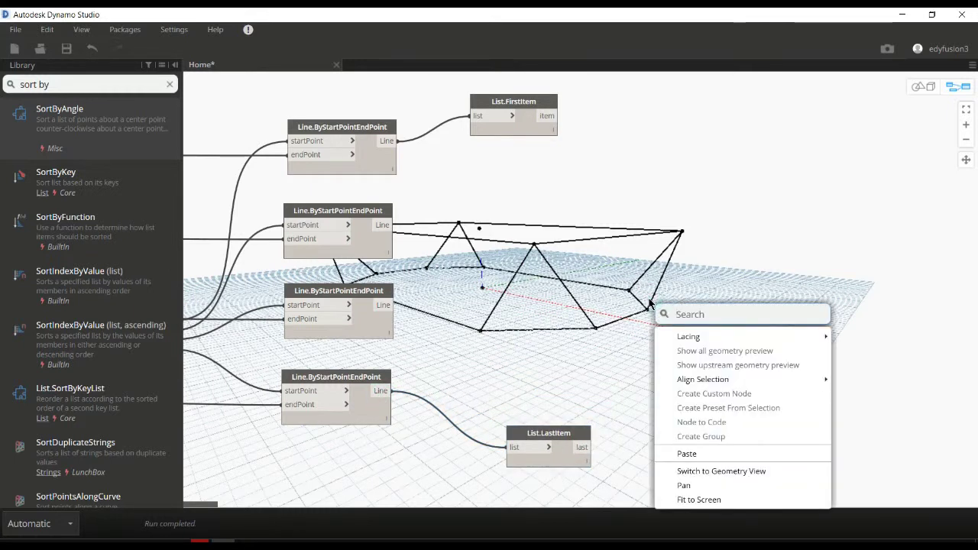
type("list")
key("Return")
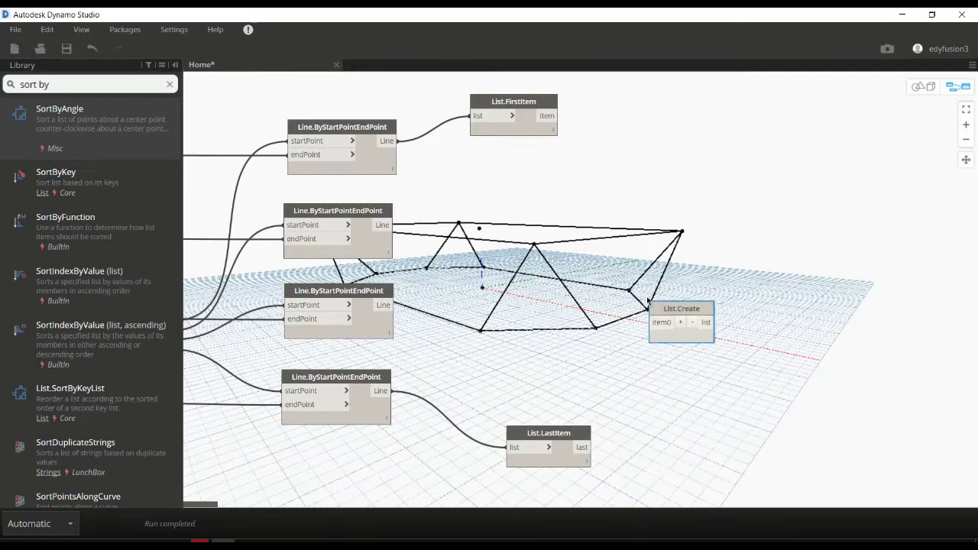
left_click(678, 322)
left_click(678, 322)
left_click(679, 322)
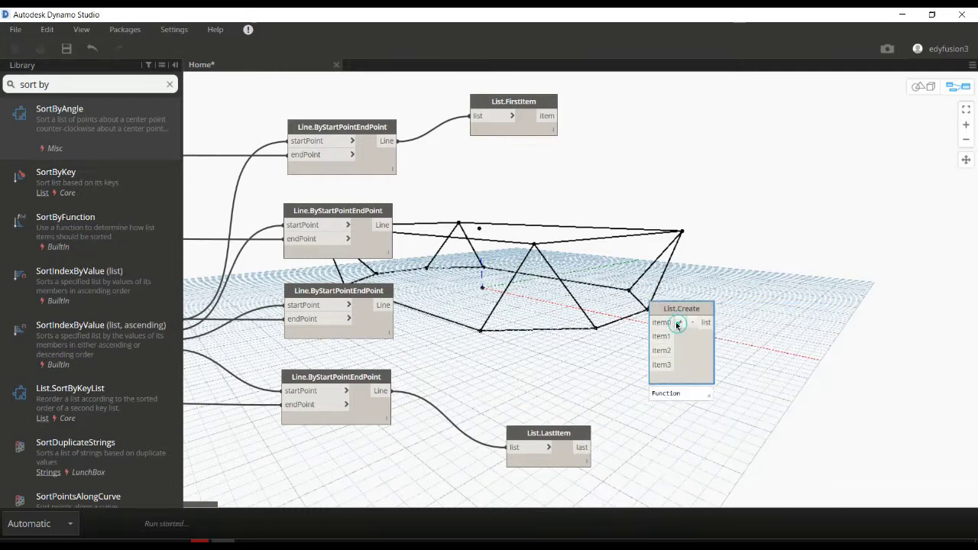
left_click(679, 322)
left_click(678, 322)
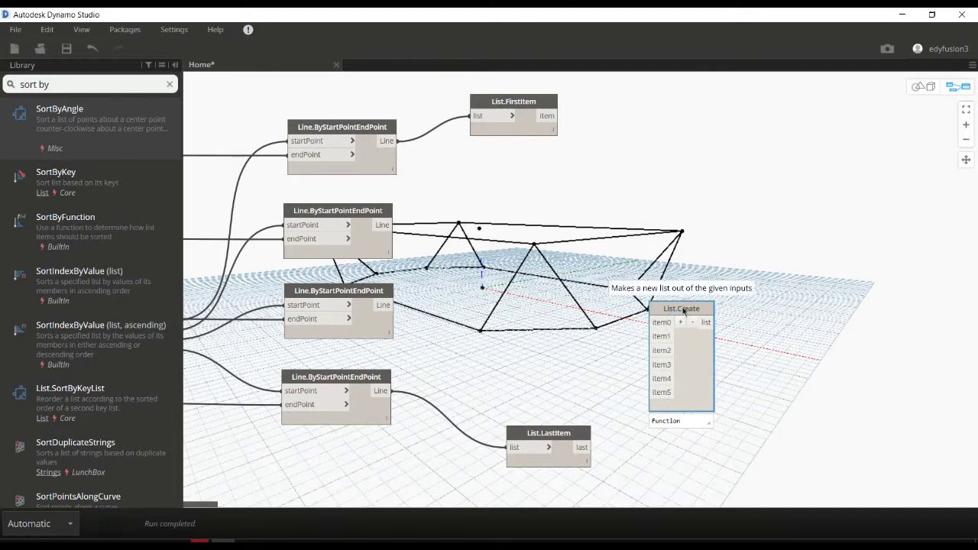
left_click_drag(684, 311, 669, 200)
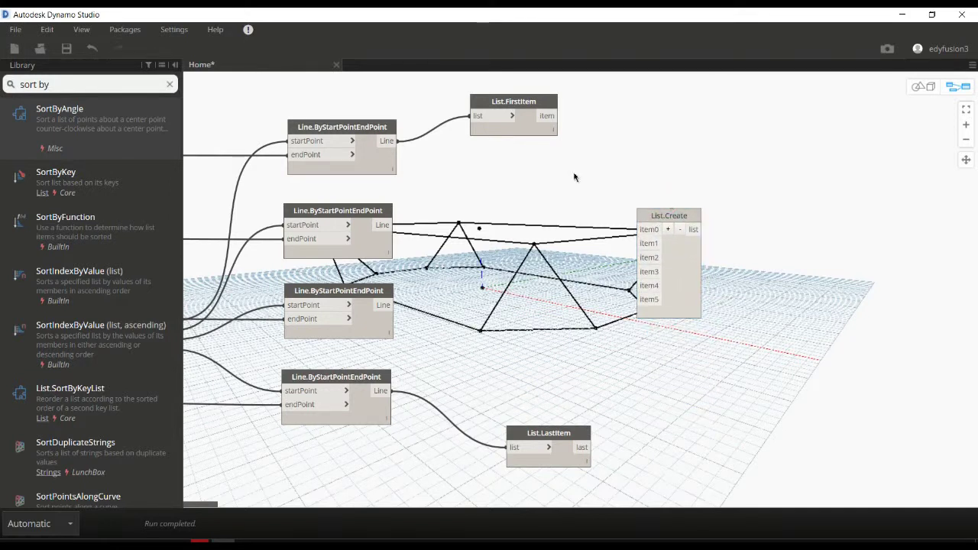
Wire the four line sets into item0–item3, List.LastItem into item4, and List.FirstItem into item5
left_click_drag(384, 143, 644, 229)
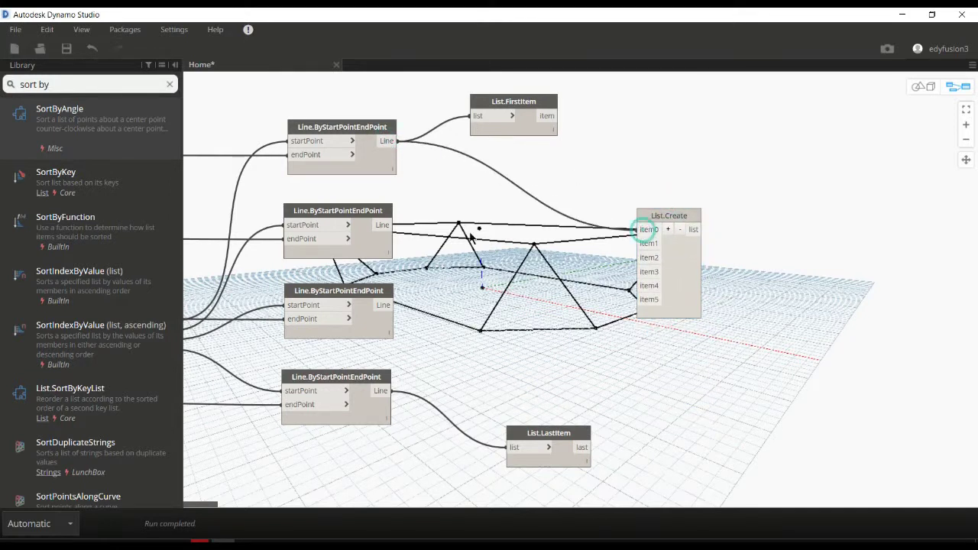
left_click_drag(382, 225, 646, 243)
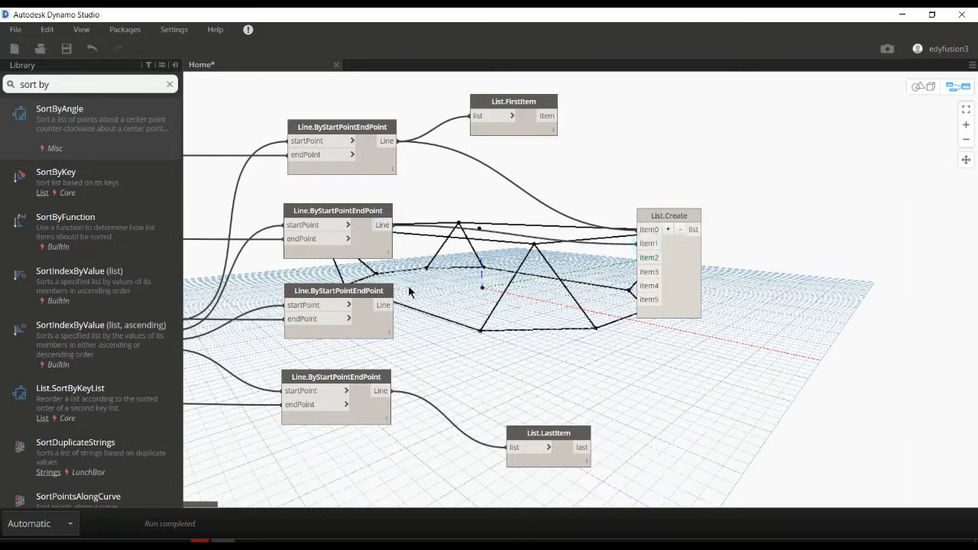
left_click_drag(383, 305, 640, 258)
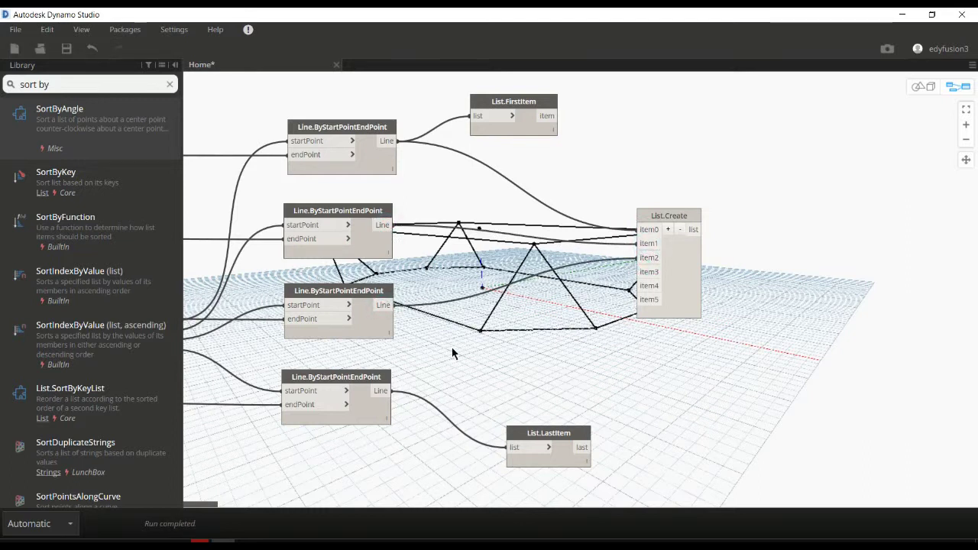
left_click_drag(386, 390, 644, 272)
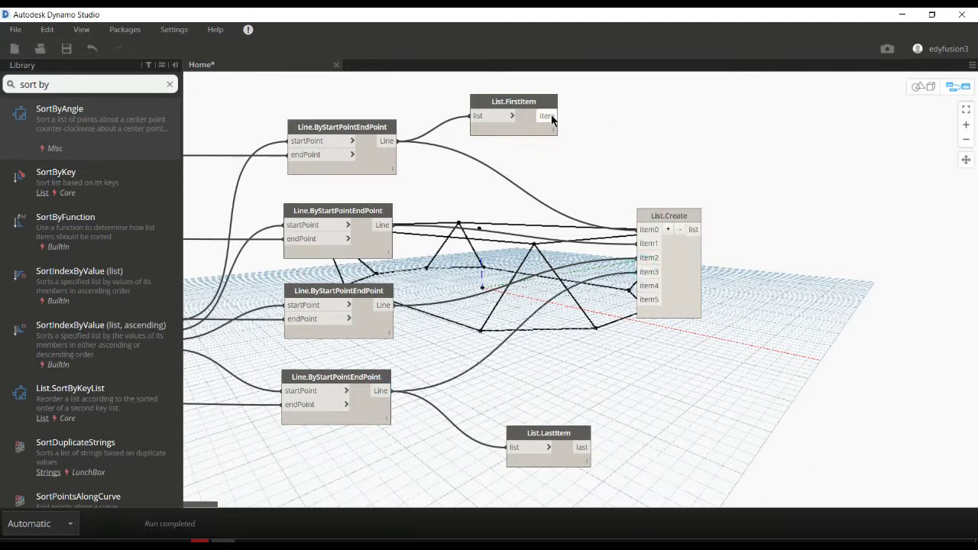
left_click_drag(552, 117, 648, 305)
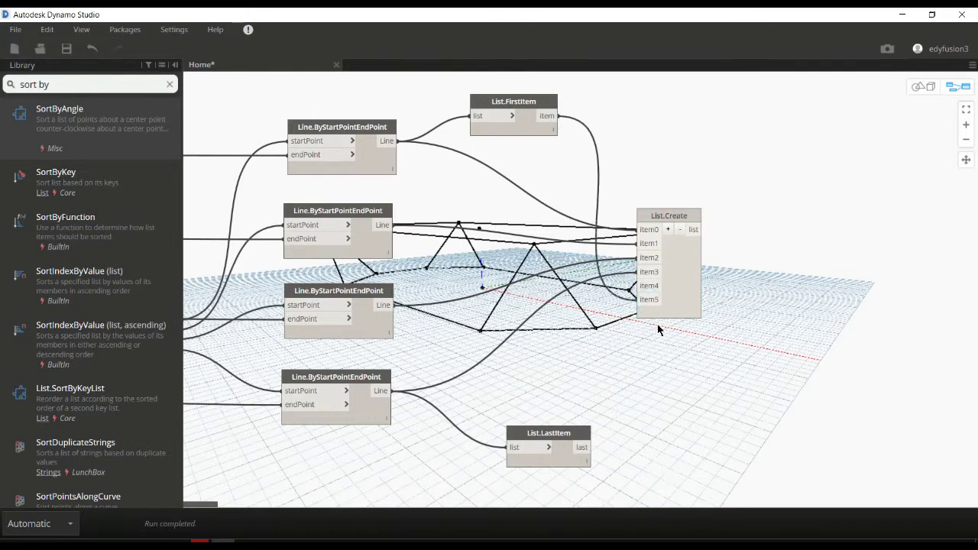
scroll(658, 330, "up", 3)
middle_click_drag(675, 353, 820, 311)
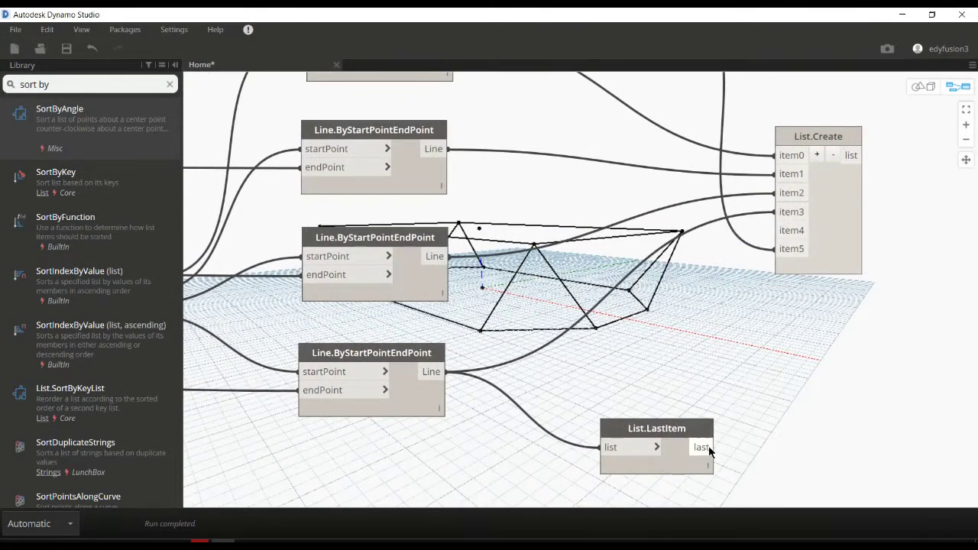
left_click_drag(708, 446, 775, 230)
scroll(798, 309, "down", 2)
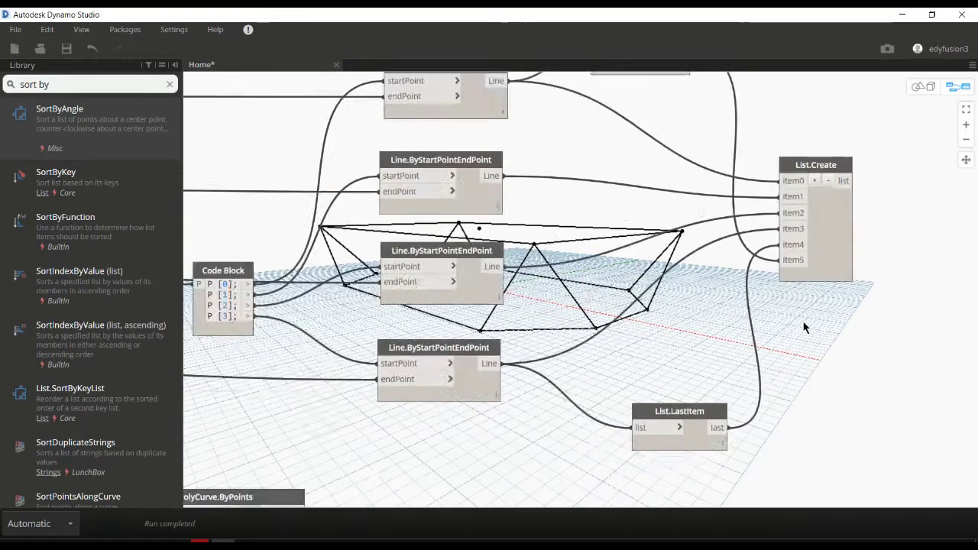
scroll(803, 326, "down", 3)
mouse_move(831, 334)
middle_mouse_down()
mouse_move(736, 345)
mouse_move(543, 313)
middle_mouse_up()
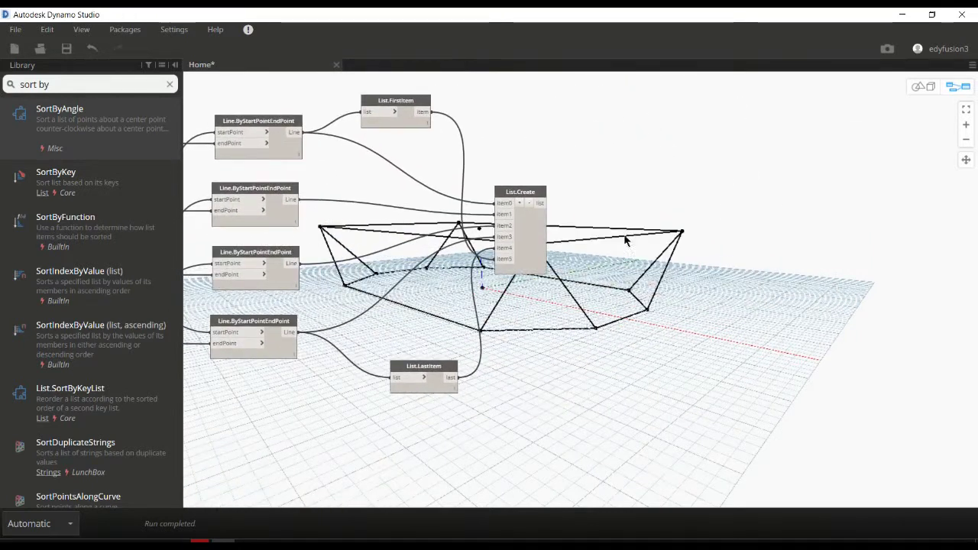
scroll(624, 240, "up", 2)
Add a Flatten node fed by the List.Create combined list
scroll(625, 240, "up", 1)
right_click(669, 248)
type("fla")
key("Down")
key("Return")
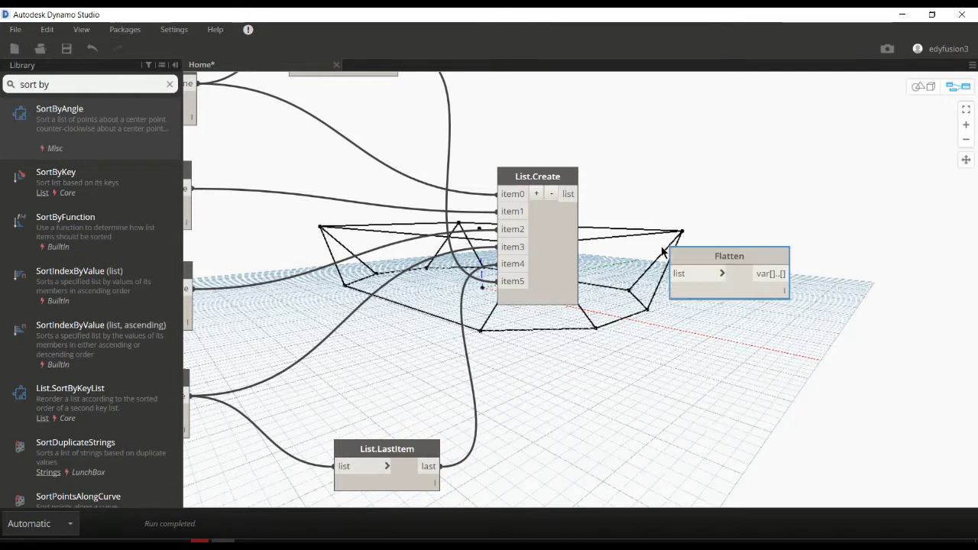
mouse_move(573, 195)
left_mouse_down()
mouse_move(673, 273)
mouse_move(677, 183)
left_mouse_up()
left_click(804, 276)
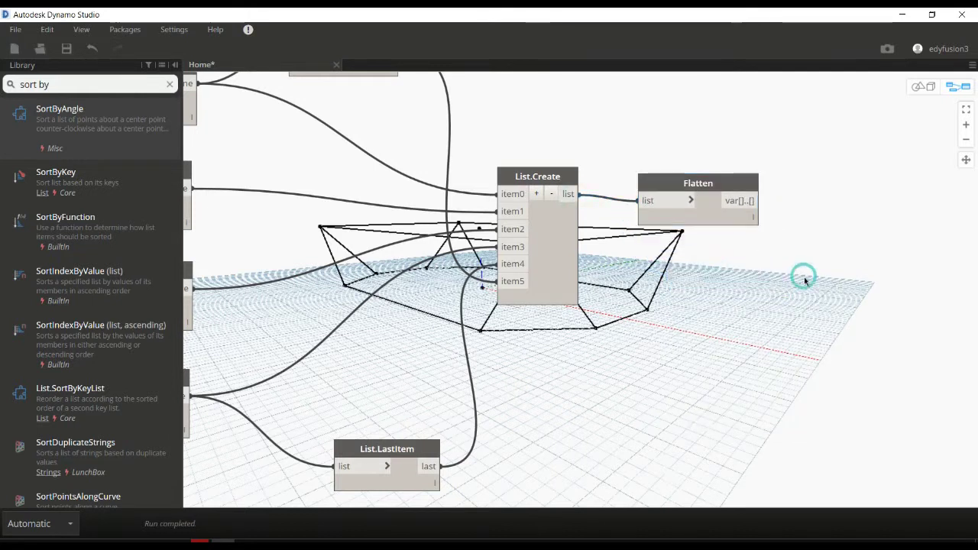
middle_click_drag(803, 276, 562, 293)
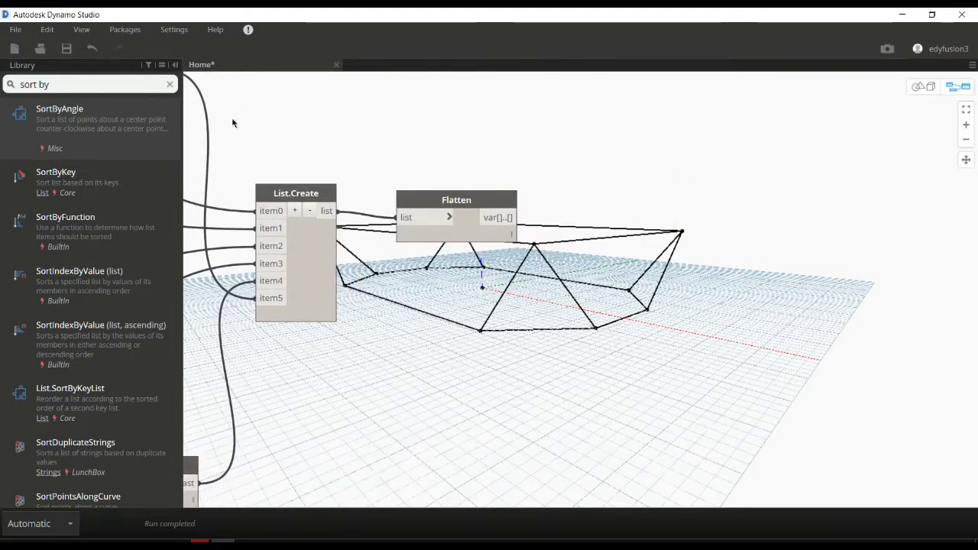
Add Surface.ByRuledLoft from a 'surface by rul' library search and loft the flattened lines into it
left_click_drag(103, 81, 35, 96)
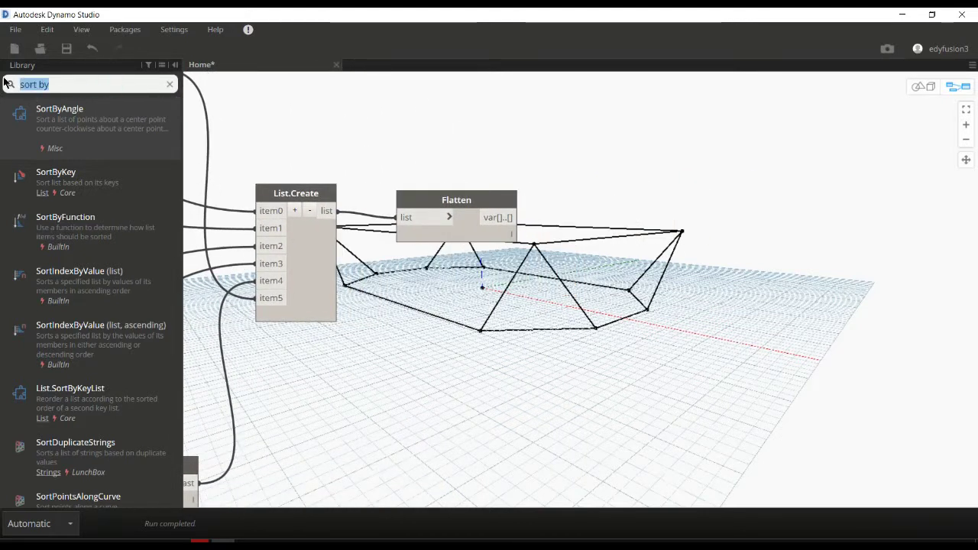
key("BackSpace")
type("surfa")
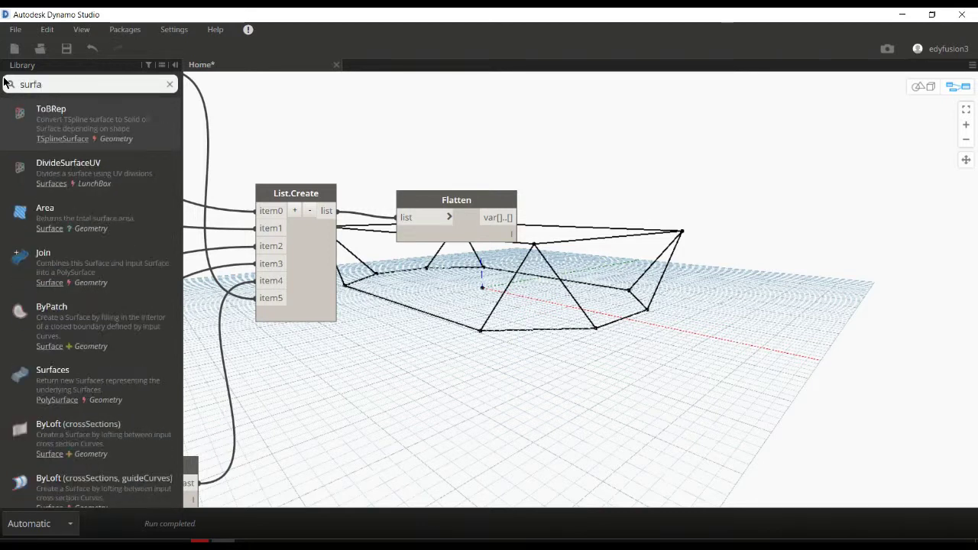
type("ce by")
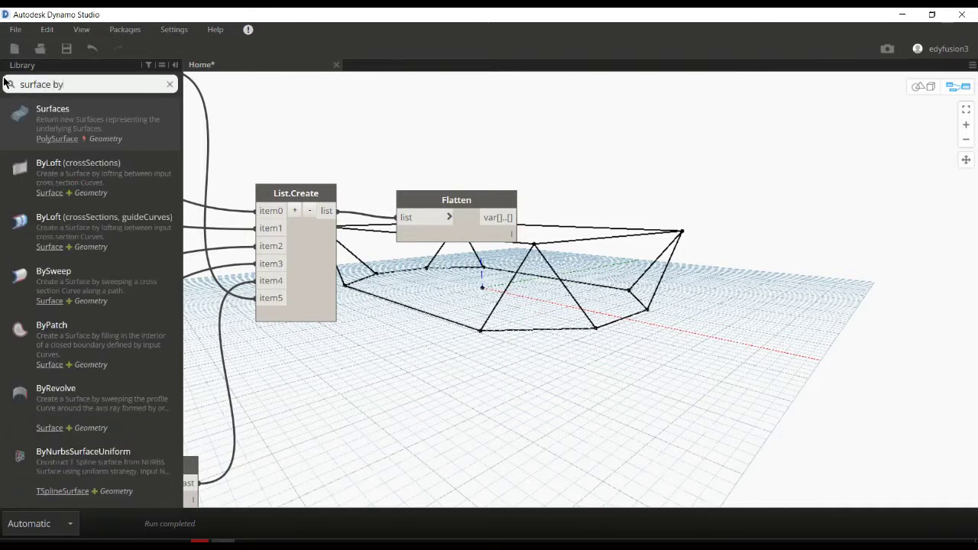
type(" rul")
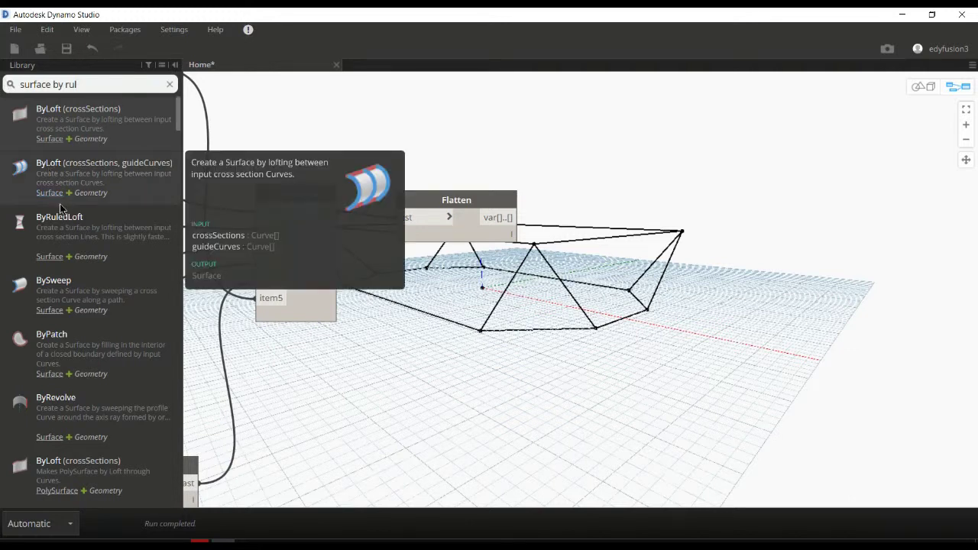
left_click(54, 223)
left_click_drag(695, 334, 697, 212)
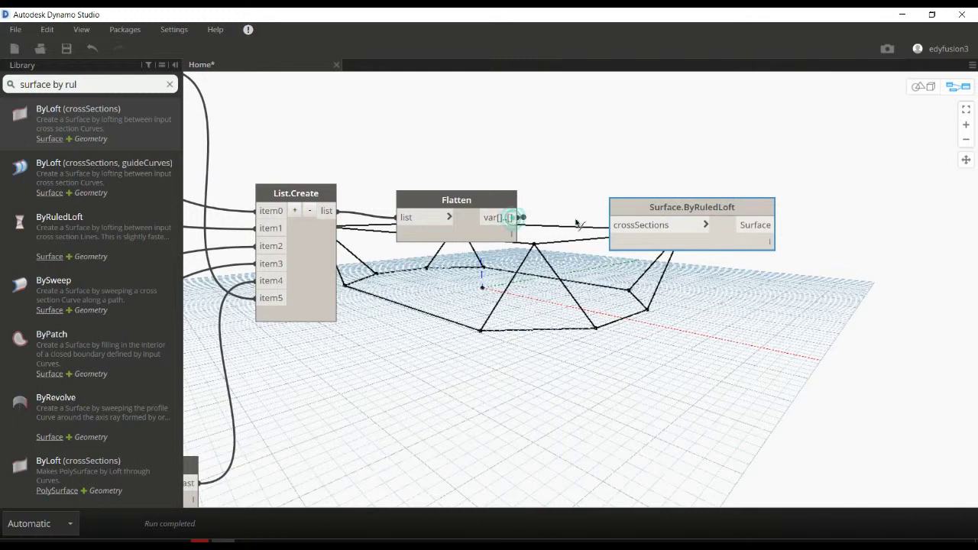
left_click_drag(511, 218, 620, 226)
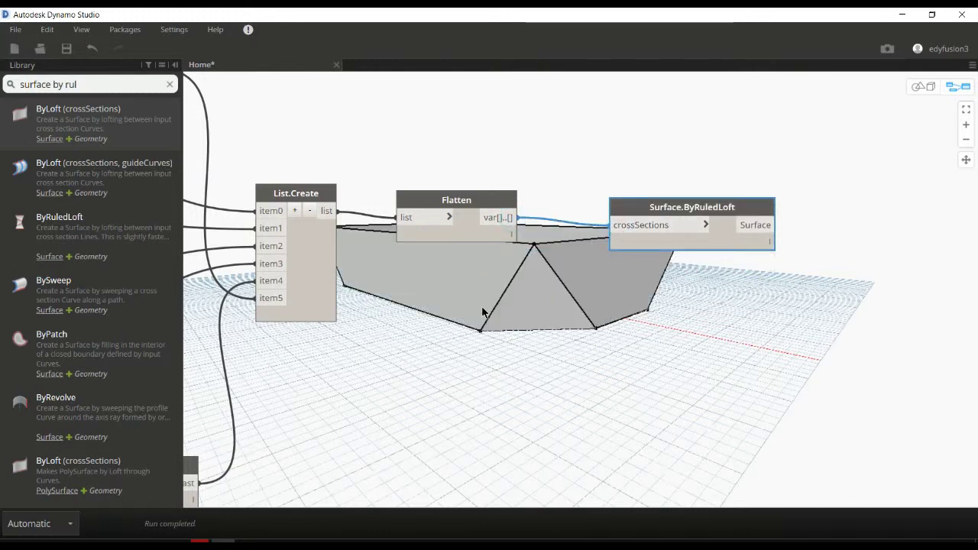
key("ctrl+b")
Orbit and pan the 3D preview to inspect the faceted ruled-loft wall from a lower side angle
mouse_move(642, 270)
right_mouse_down()
mouse_move(619, 299)
mouse_move(449, 277)
mouse_move(672, 288)
mouse_move(554, 277)
mouse_move(580, 293)
right_mouse_up()
middle_click_drag(580, 293, 586, 316)
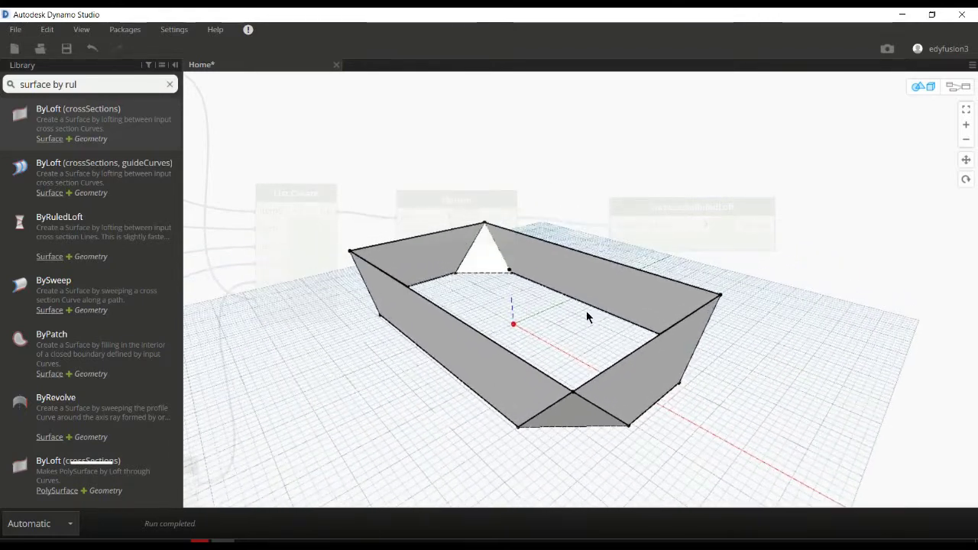
mouse_move(596, 315)
right_mouse_down()
mouse_move(582, 291)
mouse_move(616, 308)
mouse_move(585, 288)
mouse_move(594, 304)
mouse_move(532, 341)
mouse_move(492, 345)
mouse_move(515, 354)
mouse_move(525, 344)
mouse_move(494, 362)
mouse_move(631, 328)
right_mouse_up()
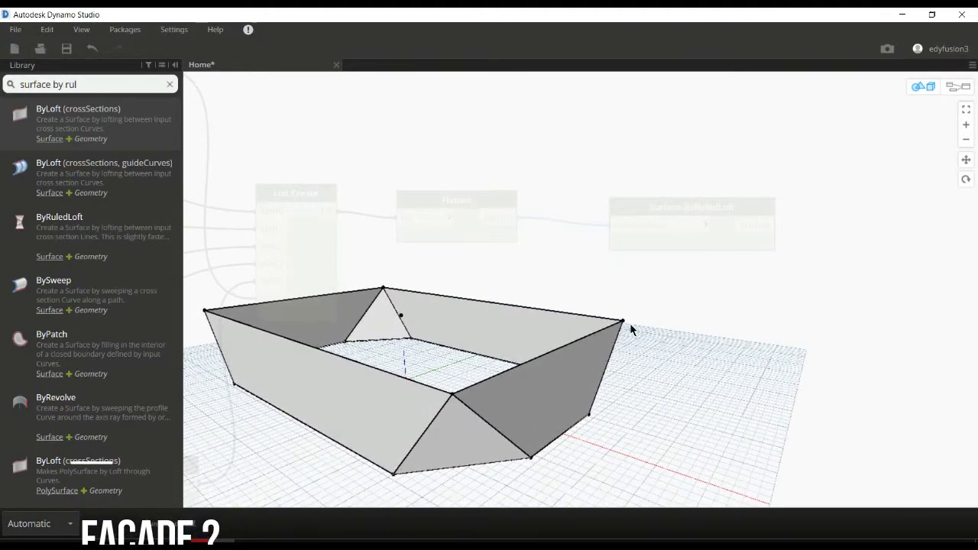
key("ctrl+b")
Move Surface.ByRuledLoft next to Flatten and reframe the canvas around the list and loft nodes
left_click_drag(707, 242, 659, 227)
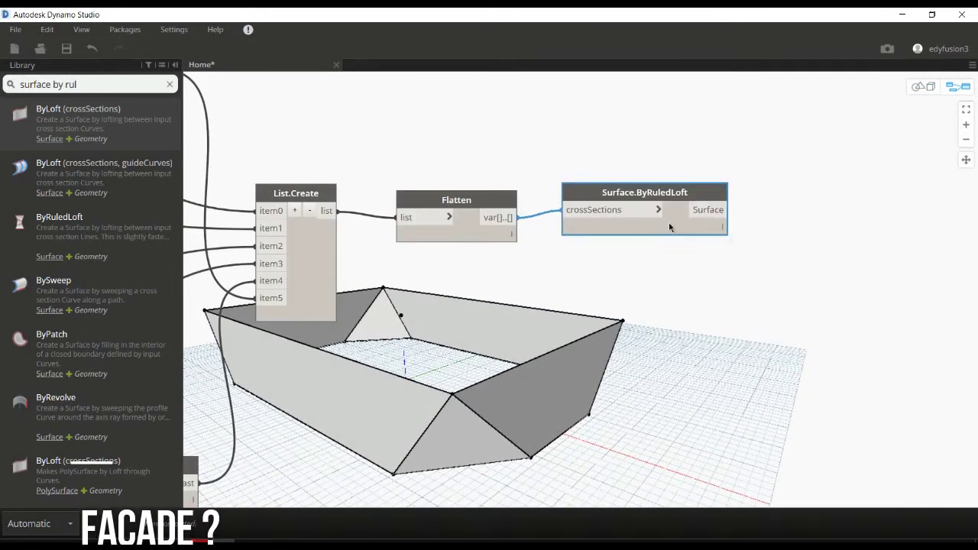
left_click(713, 291)
scroll(559, 325, "down", 3)
scroll(559, 325, "down", 2)
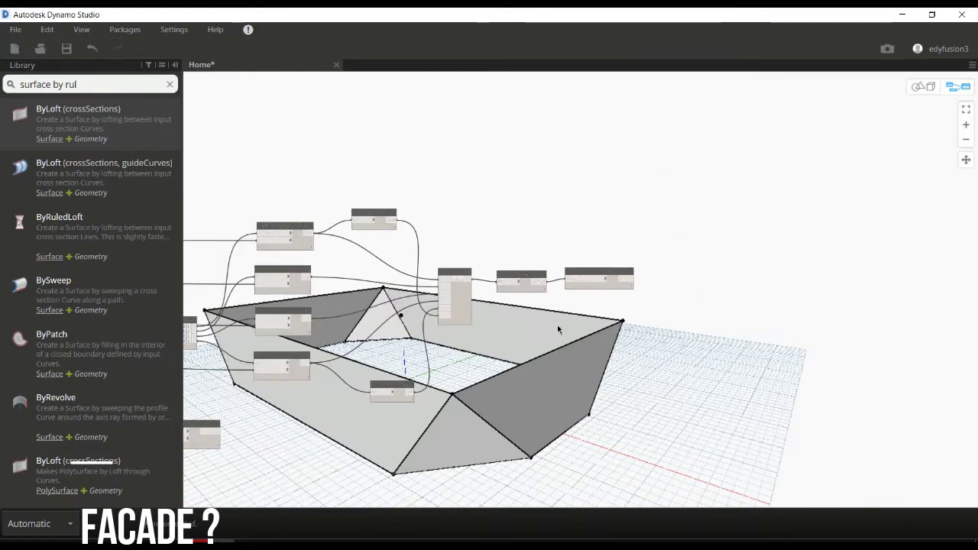
scroll(548, 348, "down", 1)
middle_click_drag(532, 358, 651, 241)
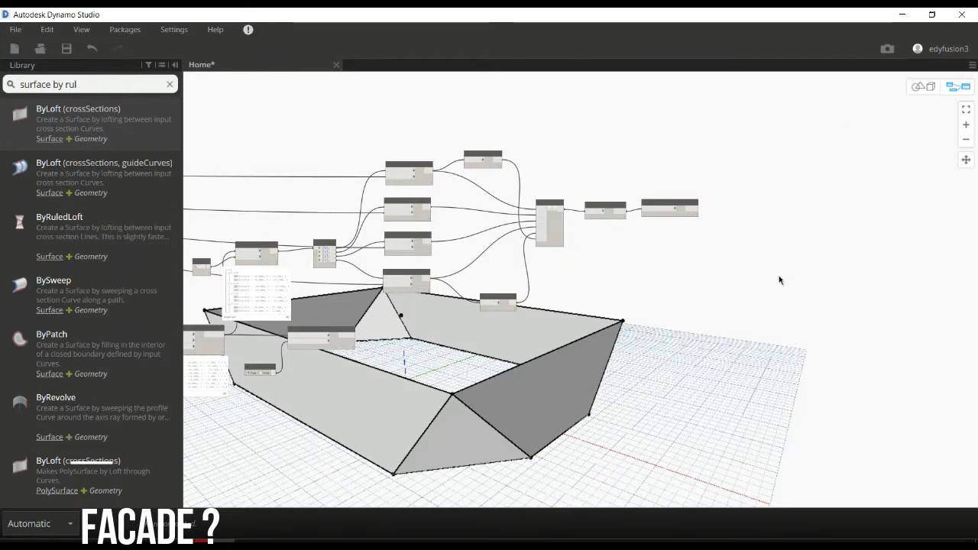
scroll(779, 280, "up", 2)
scroll(744, 266, "up", 1)
scroll(754, 251, "up", 1)
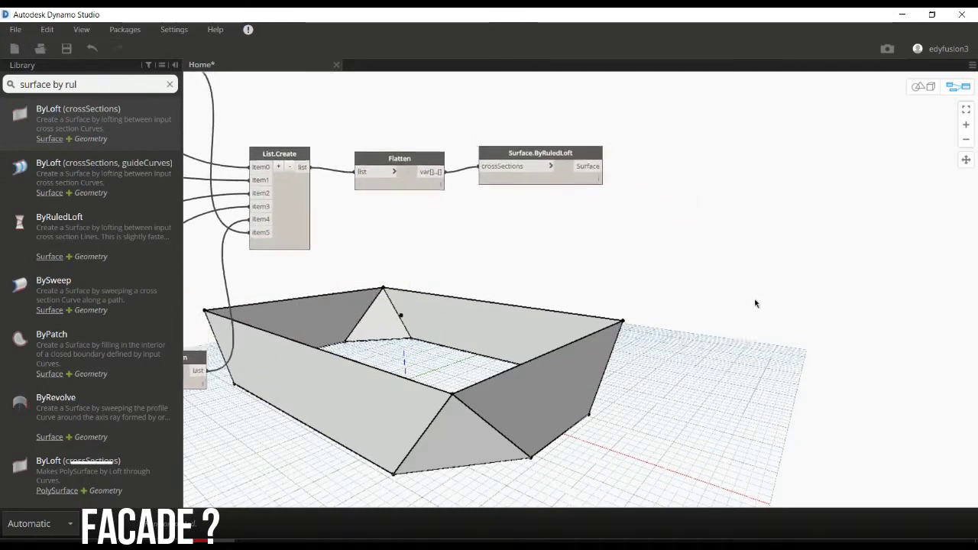
middle_click_drag(754, 303, 796, 325)
Add a List.Create node beside the graph and give it three inputs
right_click(780, 337)
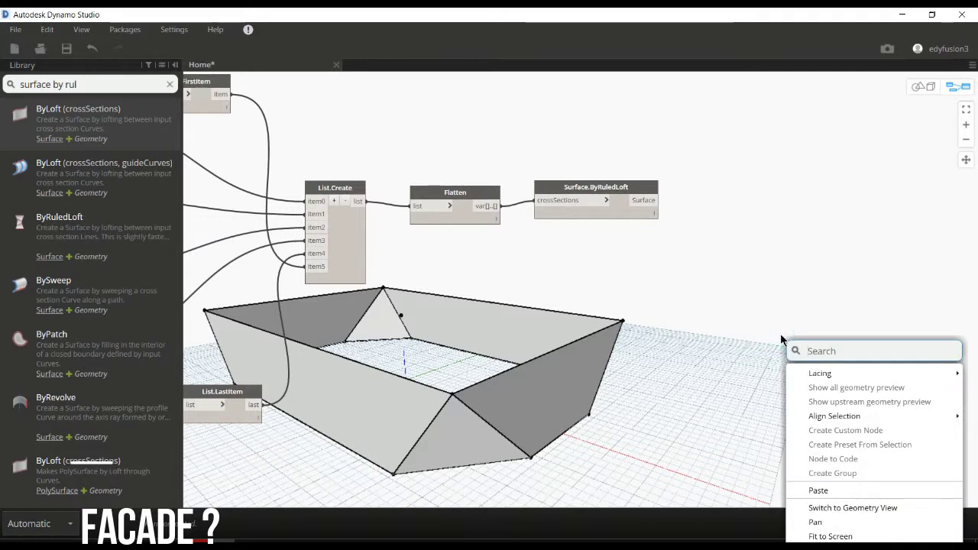
type("list")
key("Return")
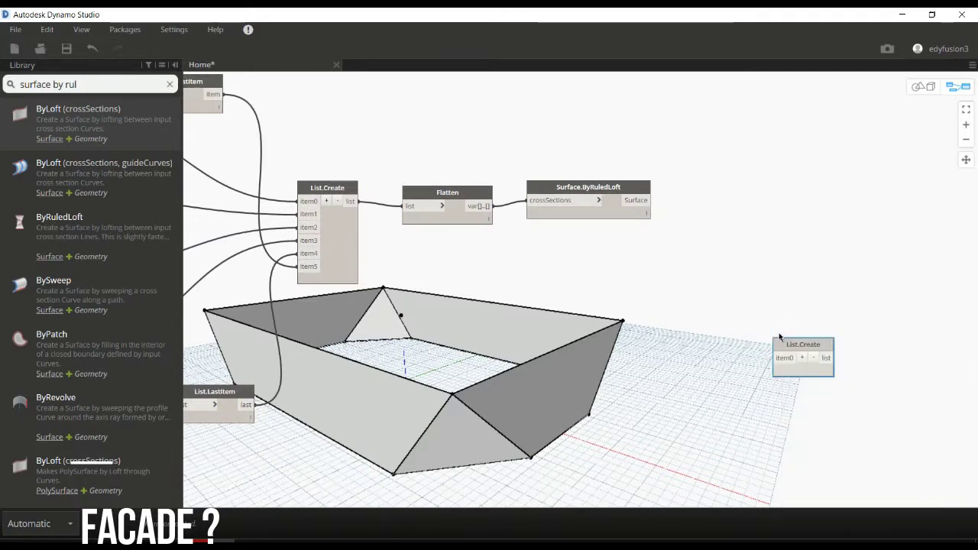
left_click_drag(796, 345, 753, 230)
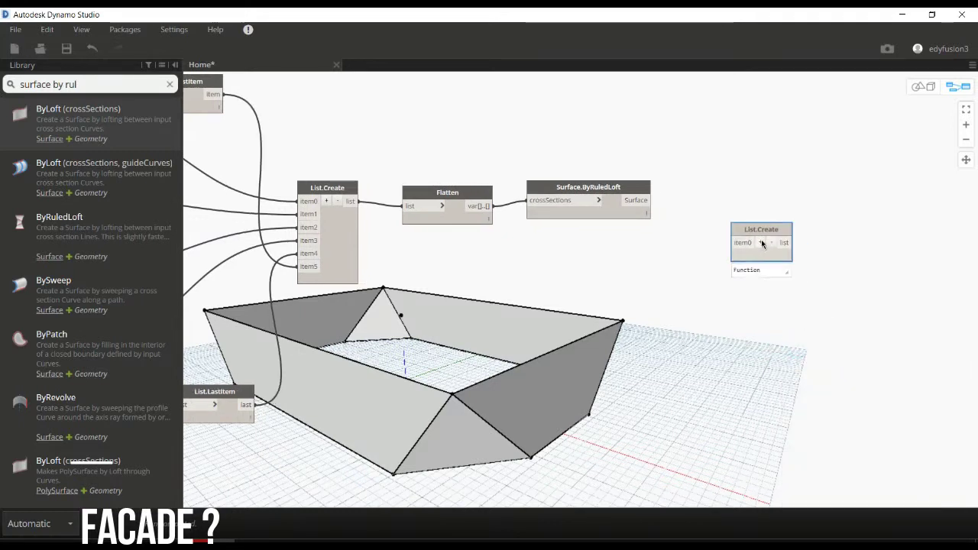
left_click(762, 242)
left_click(762, 243)
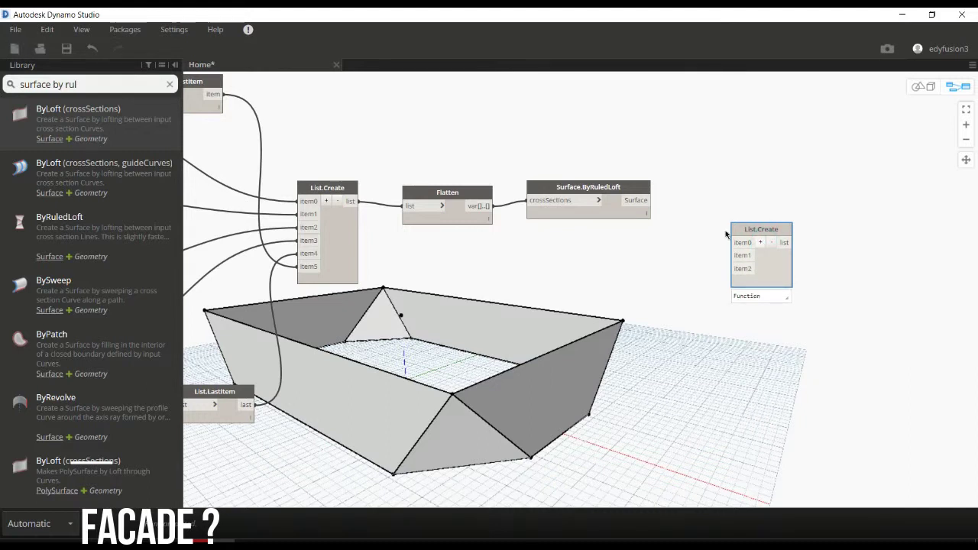
Wire the loft surface, flattened curves and PolyCurve.ByPoints outline into item0, item1 and item2
left_click(644, 201)
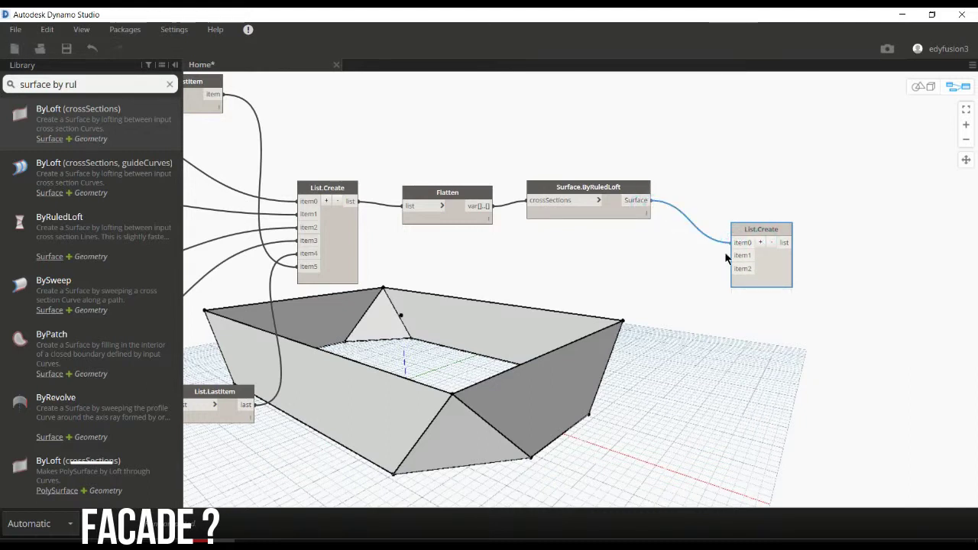
left_click(481, 207)
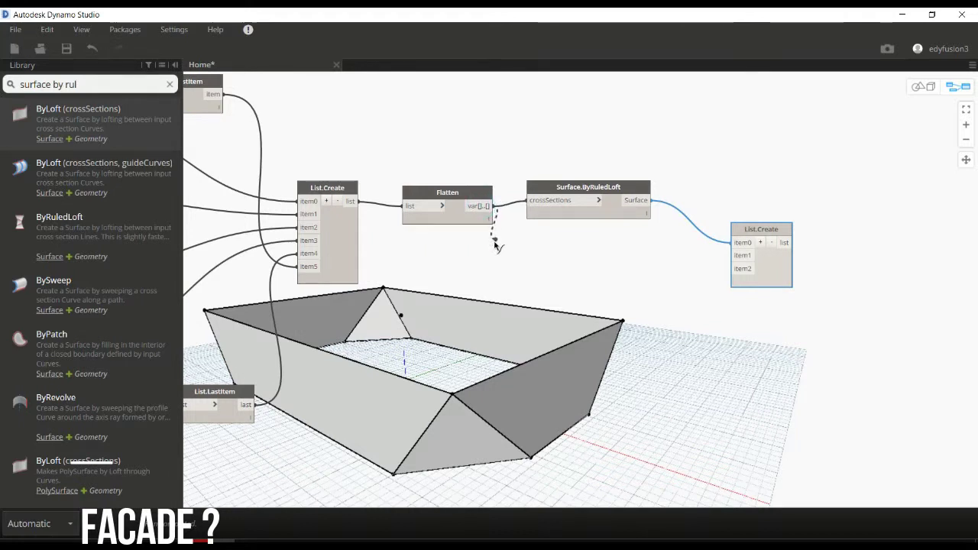
left_click(735, 256)
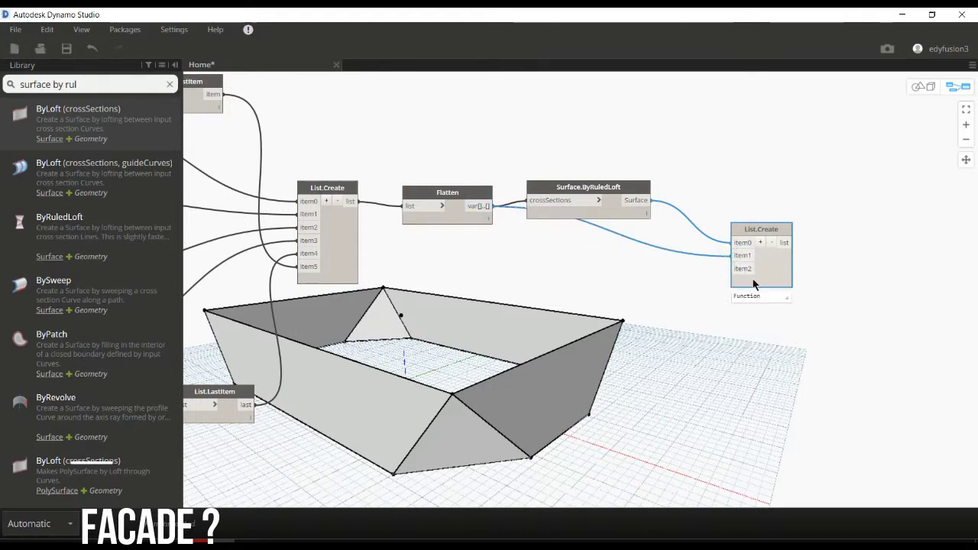
scroll(627, 352, "down", 2)
scroll(789, 212, "down", 2)
scroll(441, 265, "down", 2)
scroll(439, 265, "up", 3)
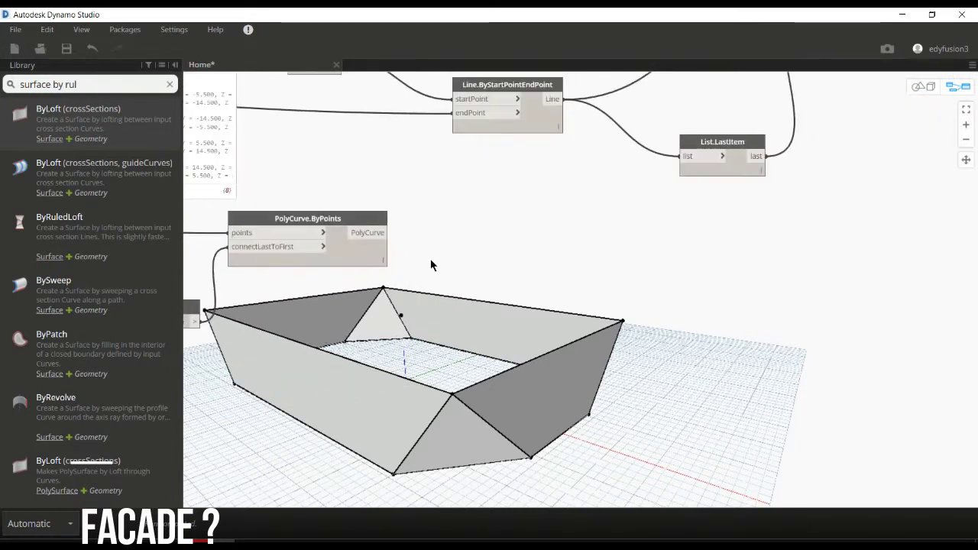
left_click(376, 231)
scroll(560, 251, "down", 3)
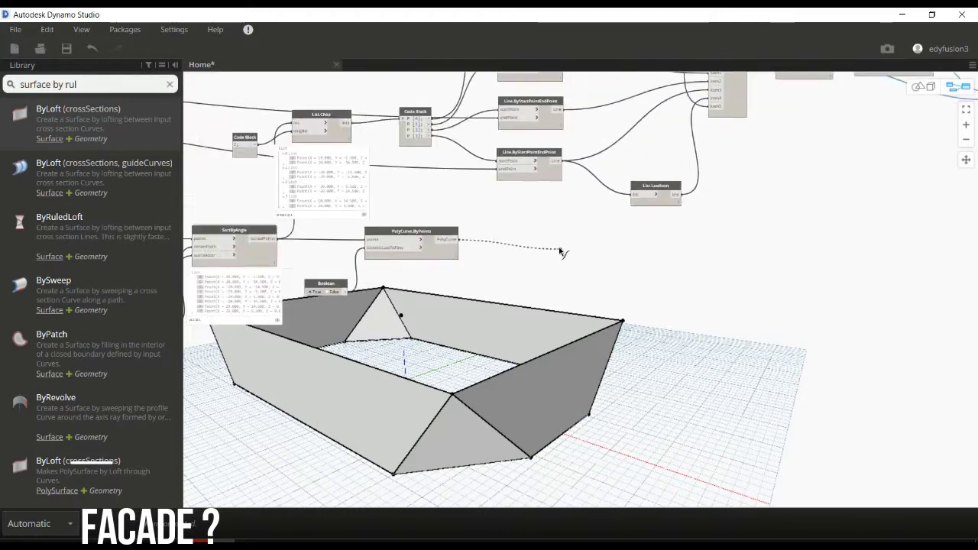
scroll(631, 269, "up", 1)
middle_click_drag(630, 268, 524, 255)
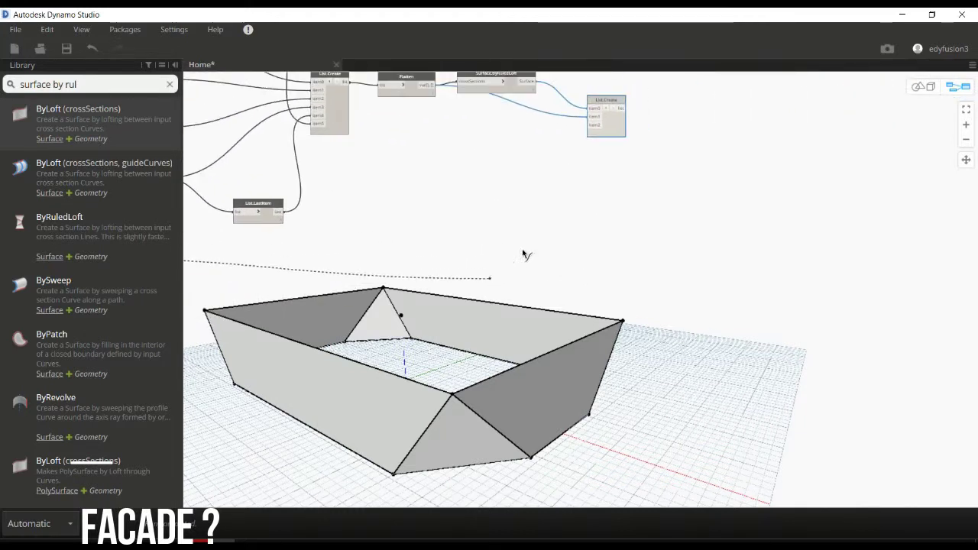
scroll(580, 140, "up", 1)
left_click(601, 118)
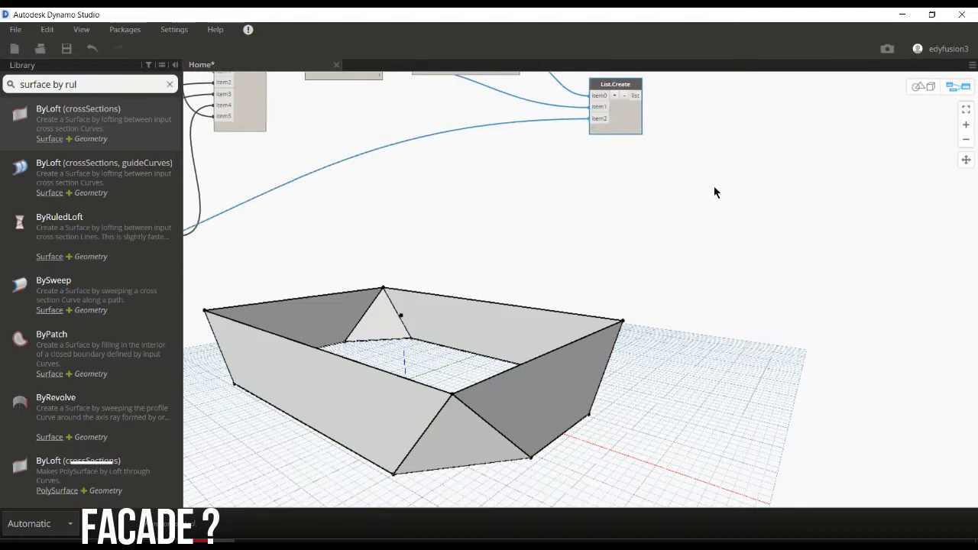
middle_click_drag(713, 190, 609, 229)
scroll(559, 220, "up", 1)
middle_click_drag(566, 190, 547, 211)
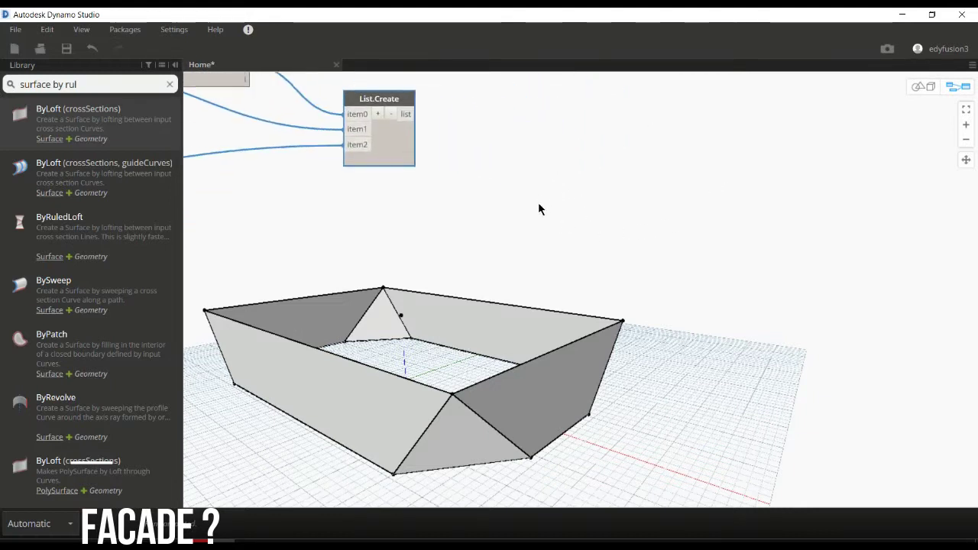
Add a Geometry.Rotate node and feed the List.Create output into its geometry input
triple_click(91, 83)
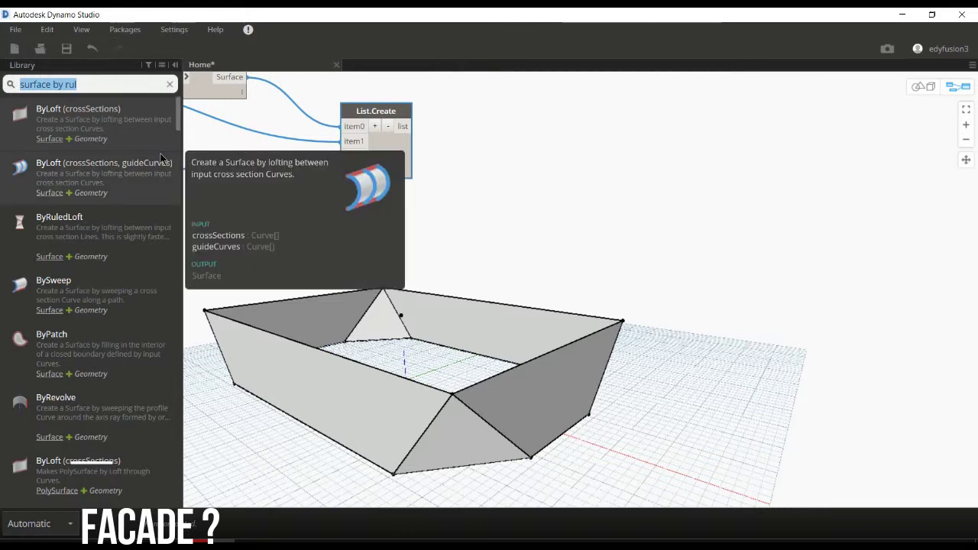
key("BackSpace")
type("geometry rotat")
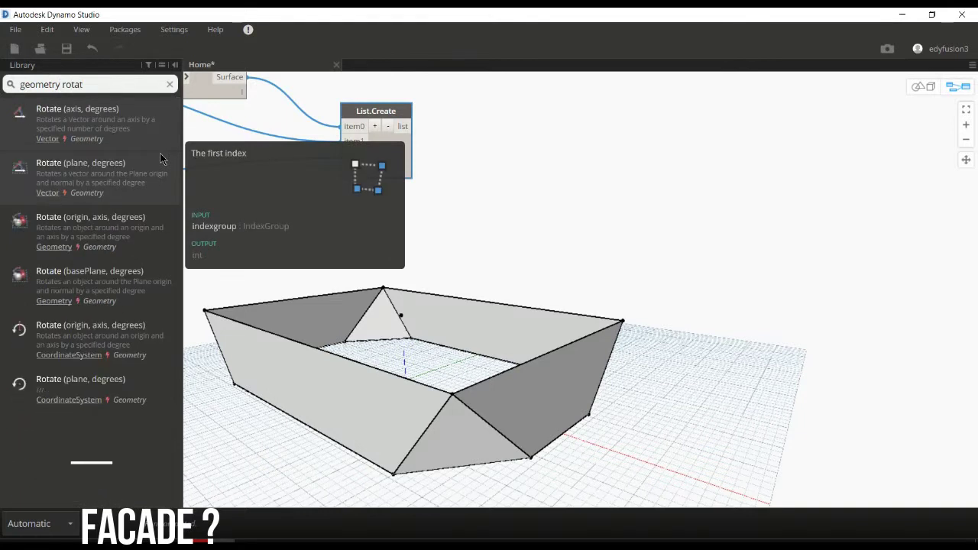
type("e")
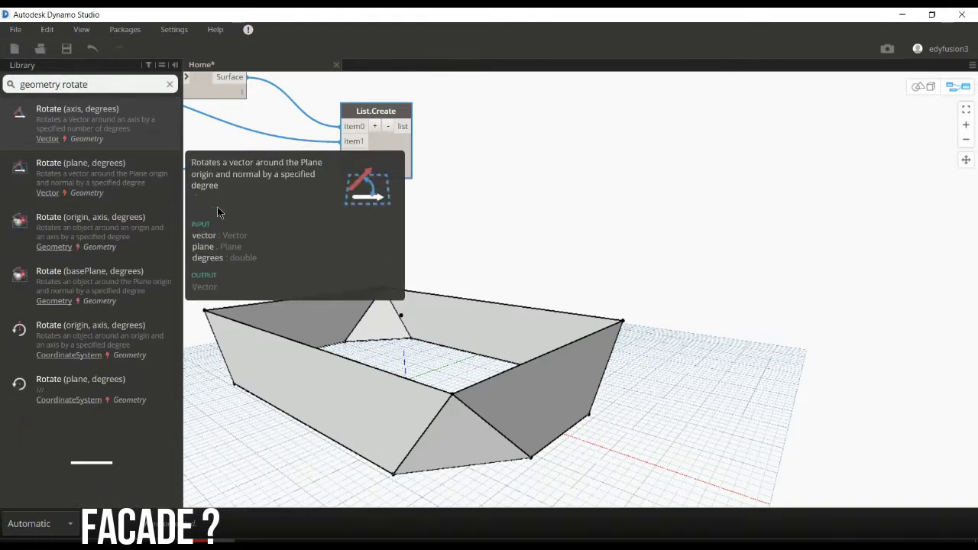
left_click(101, 221)
mouse_move(682, 327)
left_mouse_down()
mouse_move(659, 240)
mouse_move(670, 242)
left_mouse_up()
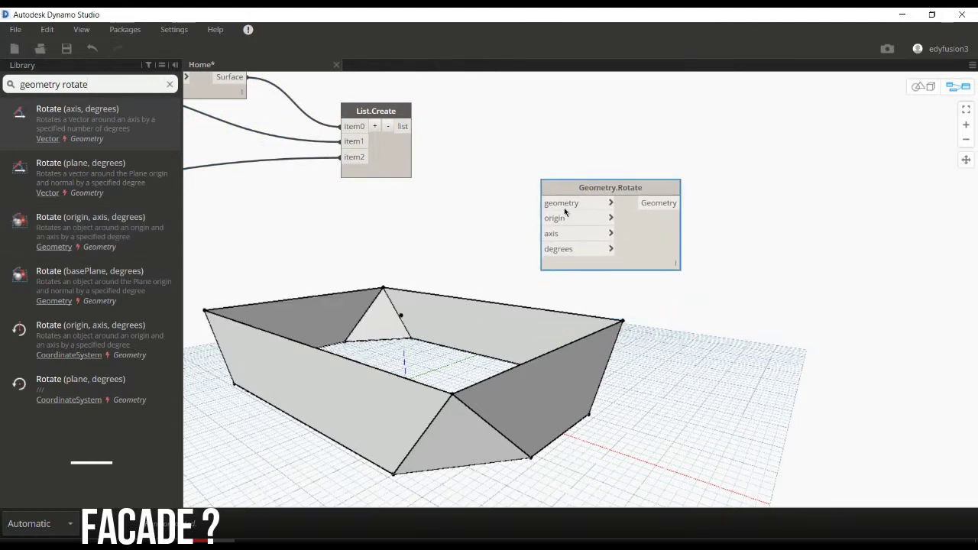
left_click_drag(411, 126, 541, 202)
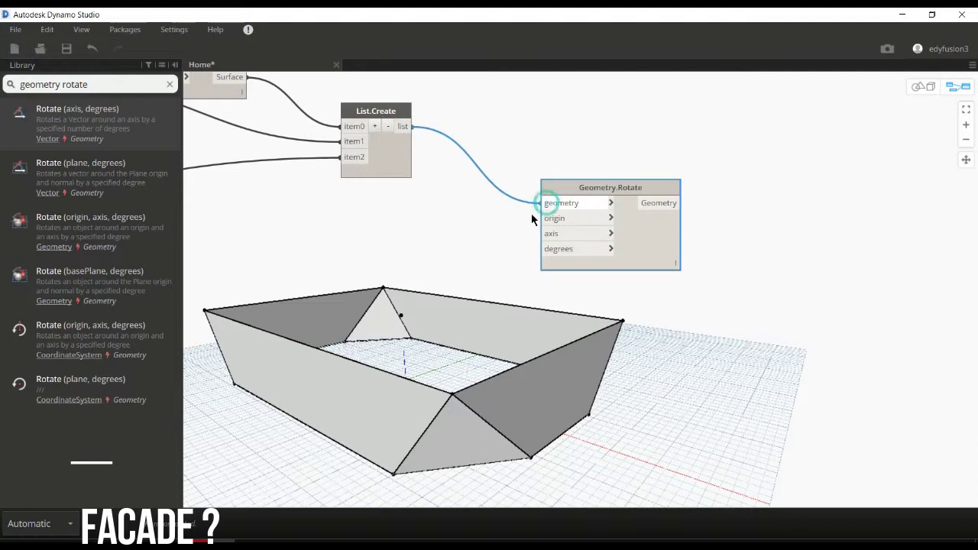
Add a Vector.XAxis node and a Code Block of 180 wired to the rotation angle
right_click(362, 273)
type("vec")
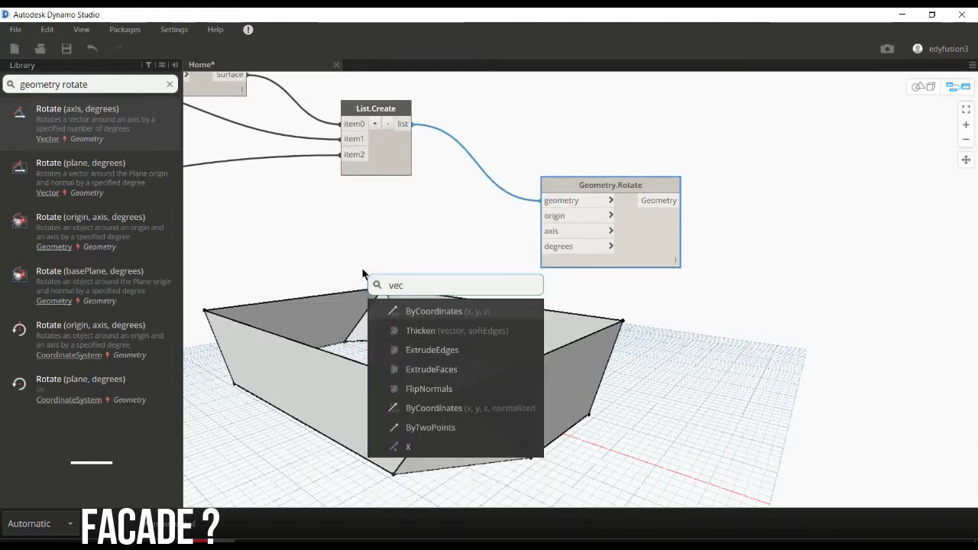
type("tor x")
type(" axi")
key("Return")
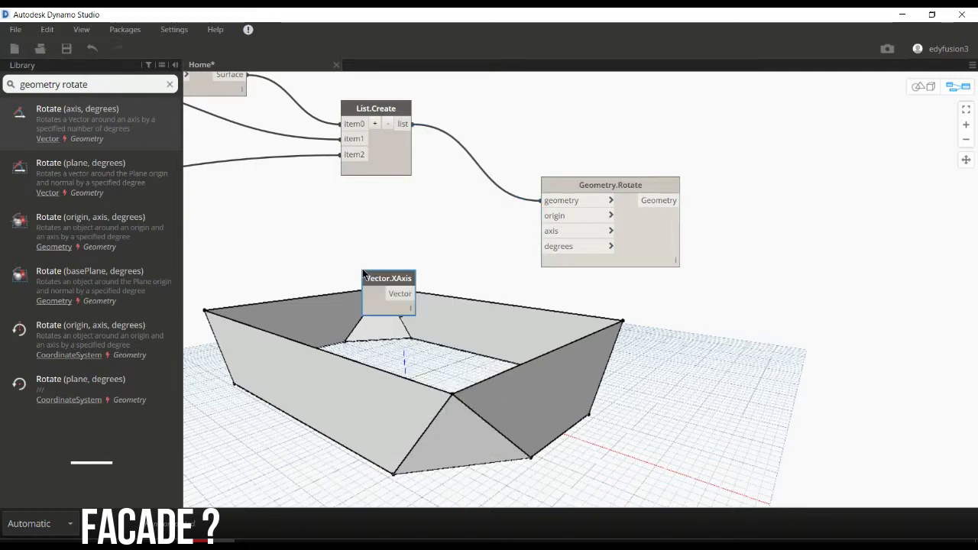
mouse_move(375, 277)
left_mouse_down()
mouse_move(400, 202)
mouse_move(544, 230)
left_mouse_up()
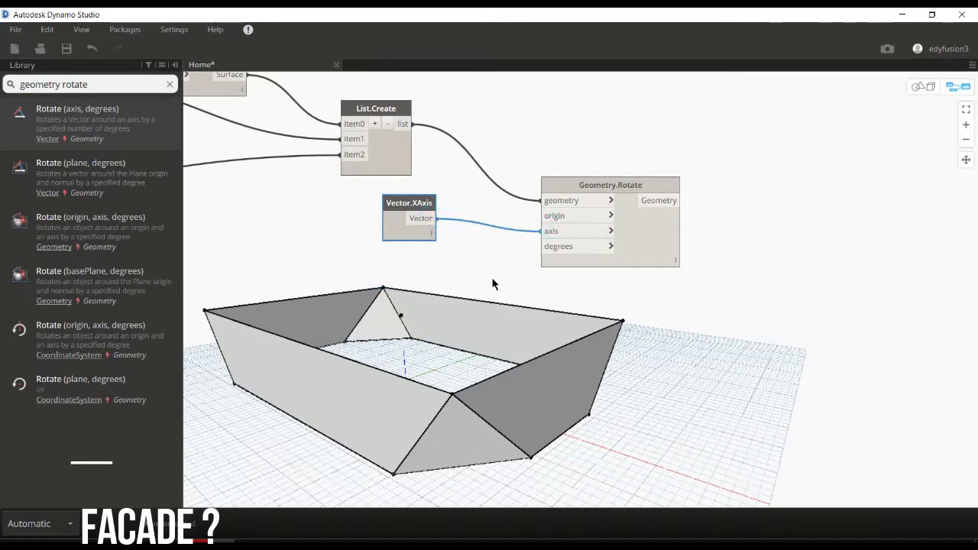
double_click(418, 285)
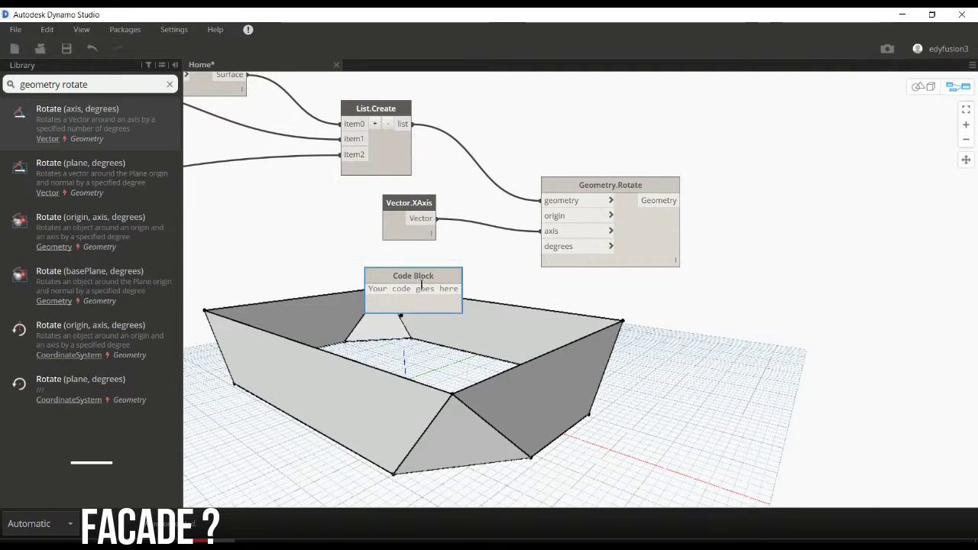
type("180")
left_click(443, 280)
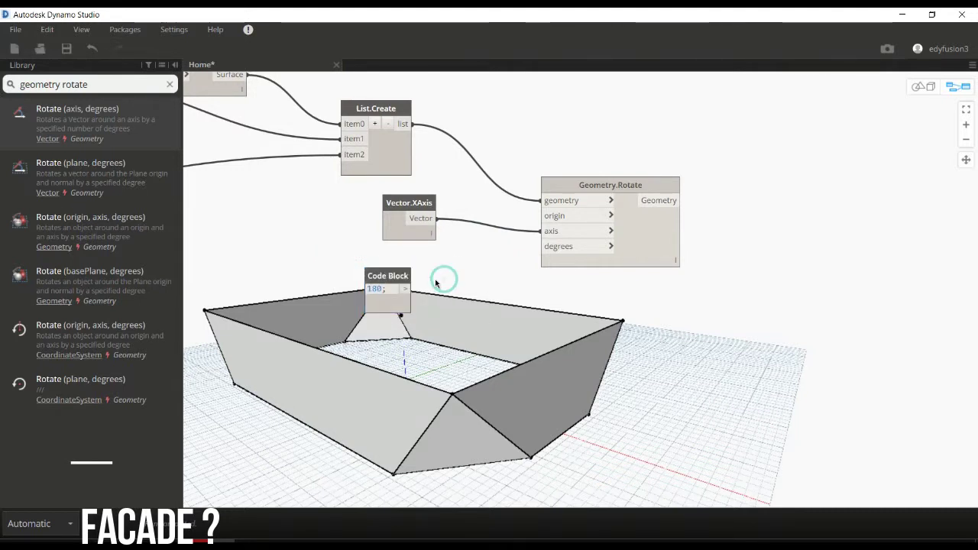
left_click(405, 289)
left_click(560, 248)
Wire the rotation origin into Geometry.Rotate's origin input
scroll(558, 222, "down", 3)
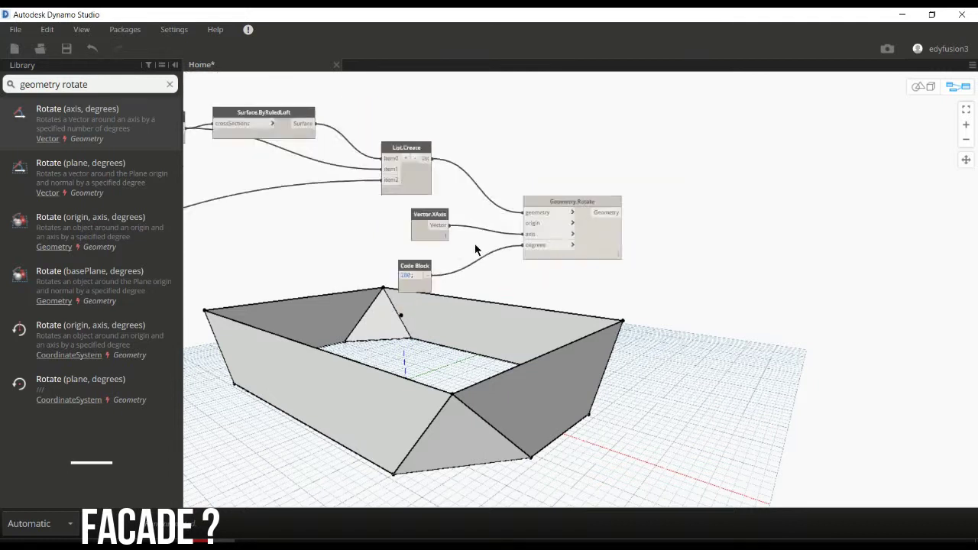
scroll(559, 222, "down", 3)
scroll(350, 306, "down", 2)
scroll(436, 219, "up", 1)
scroll(277, 214, "up", 2)
scroll(233, 207, "up", 3)
scroll(227, 204, "up", 3)
middle_click_drag(226, 212, 370, 169)
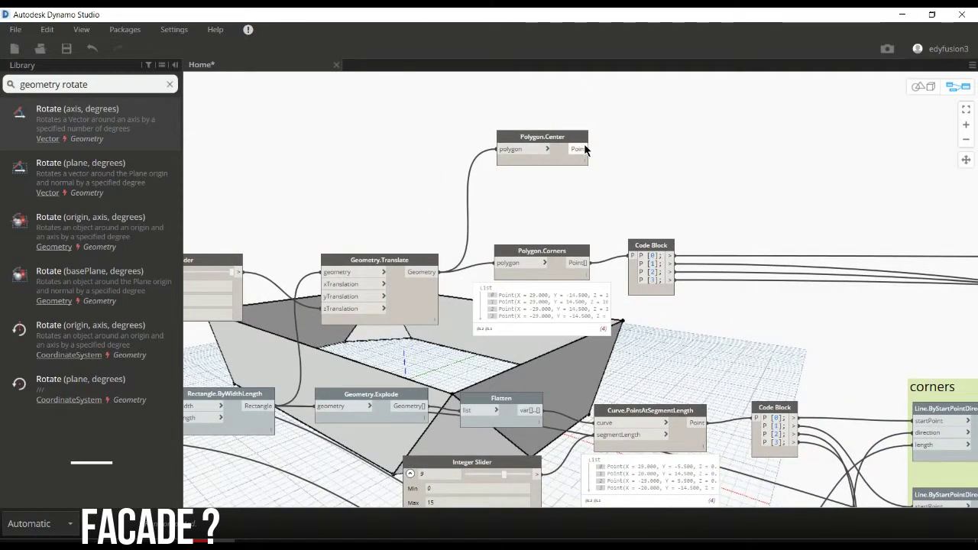
scroll(727, 195, "down", 4)
mouse_move(814, 200)
middle_mouse_down()
mouse_move(534, 201)
mouse_move(407, 177)
middle_mouse_up()
mouse_move(812, 279)
middle_mouse_down()
mouse_move(657, 273)
mouse_move(614, 250)
middle_mouse_up()
scroll(613, 250, "up", 4)
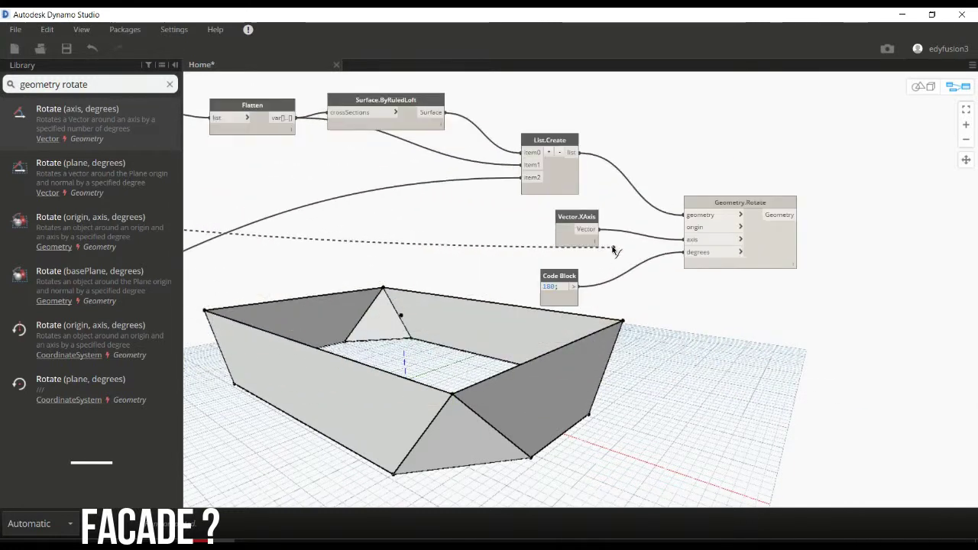
scroll(613, 250, "up", 2)
left_click(731, 214)
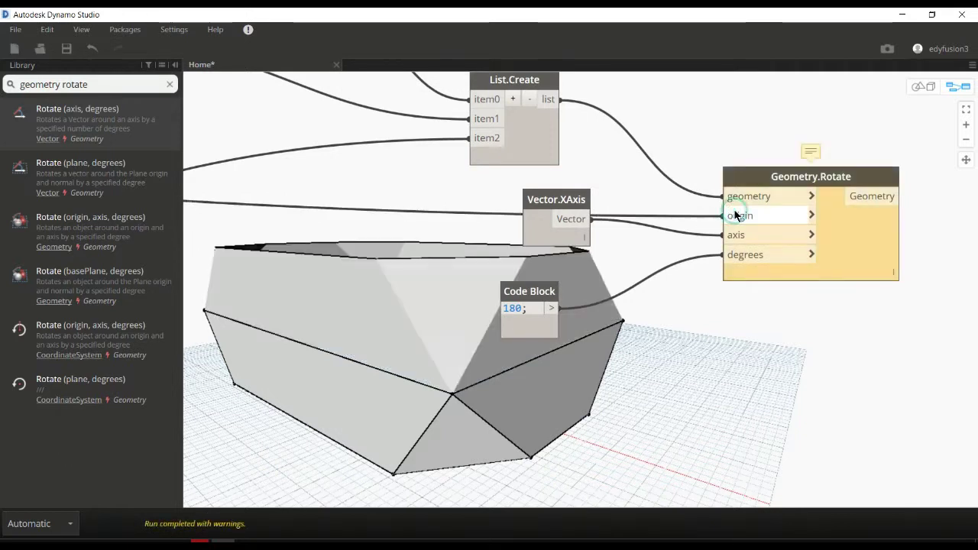
Place Vector.XAxis beside the 180 value and orbit the preview to check the rotated copy
left_click_drag(563, 243, 536, 278)
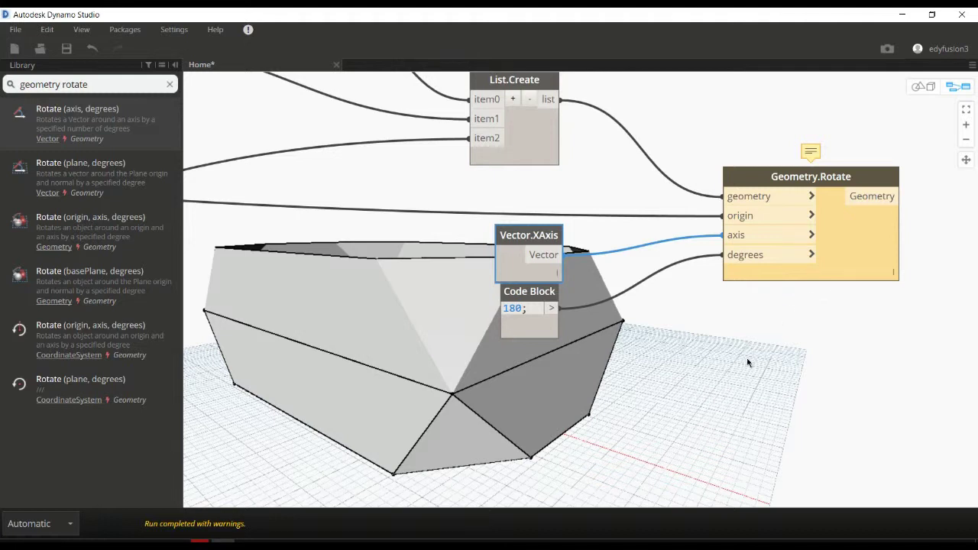
key("ctrl+b")
mouse_move(690, 378)
right_mouse_down()
mouse_move(653, 359)
mouse_move(705, 339)
mouse_move(669, 365)
mouse_move(600, 363)
right_mouse_up()
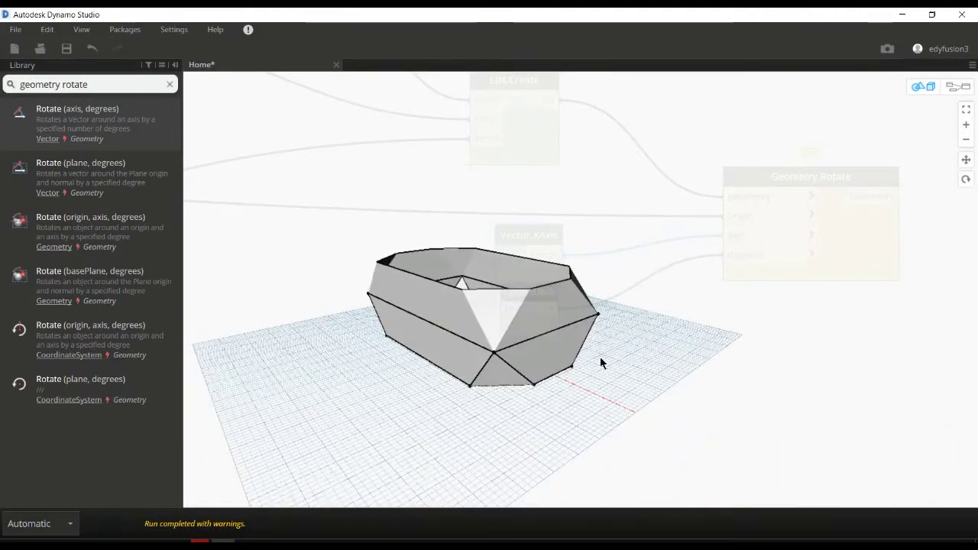
key("ctrl+b")
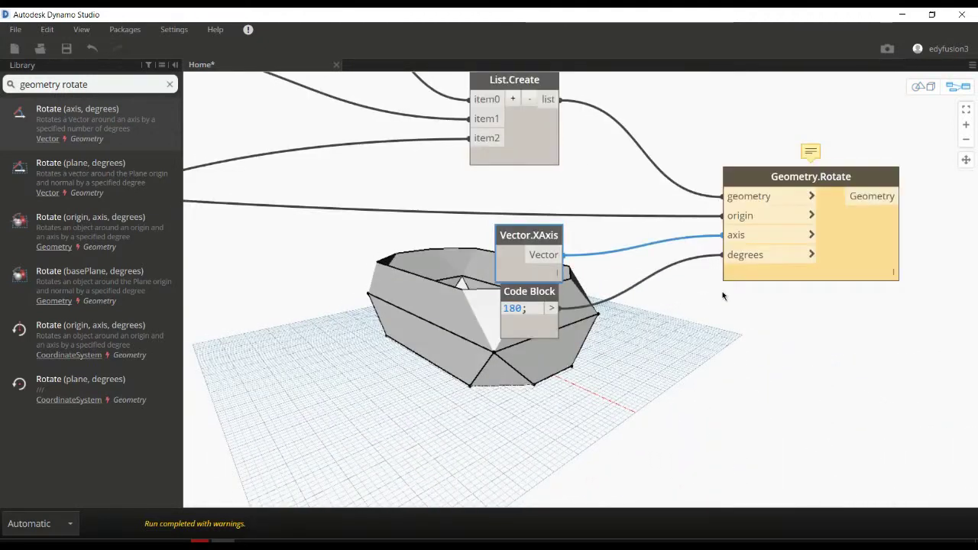
Reposition List.Create and rewire a curve output into one of its items
left_click_drag(545, 161, 552, 178)
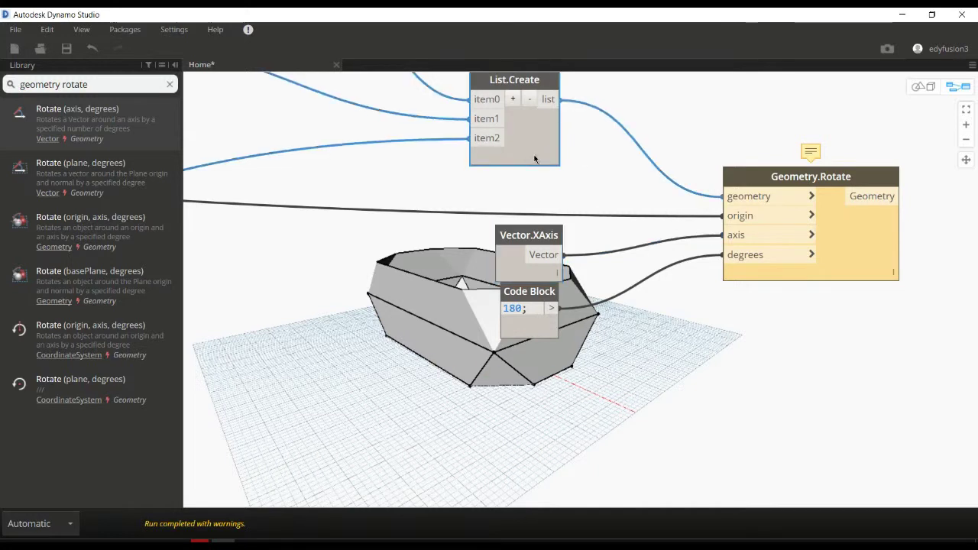
scroll(440, 270, "down", 2)
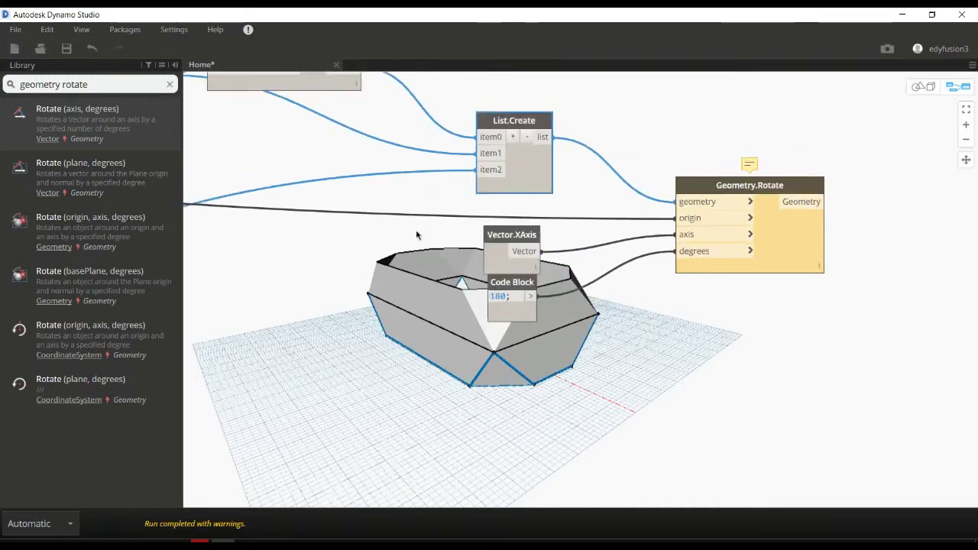
scroll(439, 271, "down", 2)
middle_click_drag(440, 271, 547, 276)
left_click_drag(566, 178, 568, 211)
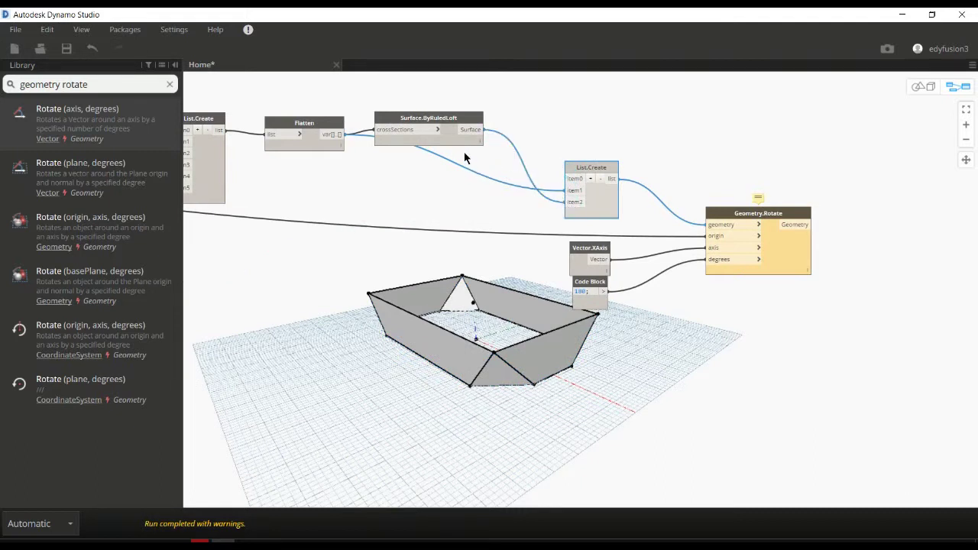
scroll(477, 226, "down", 2)
scroll(568, 222, "down", 2)
scroll(581, 236, "down", 1)
scroll(589, 251, "down", 1)
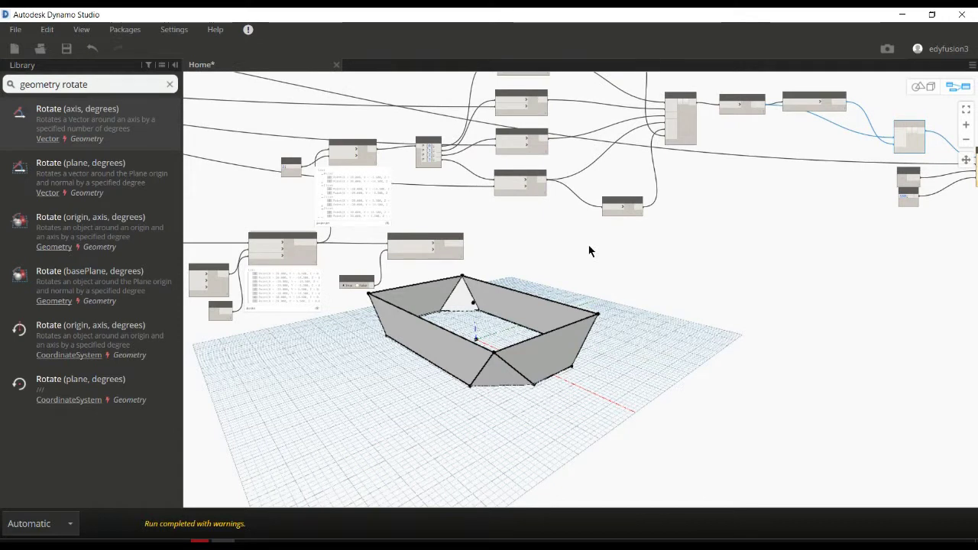
left_click(452, 245)
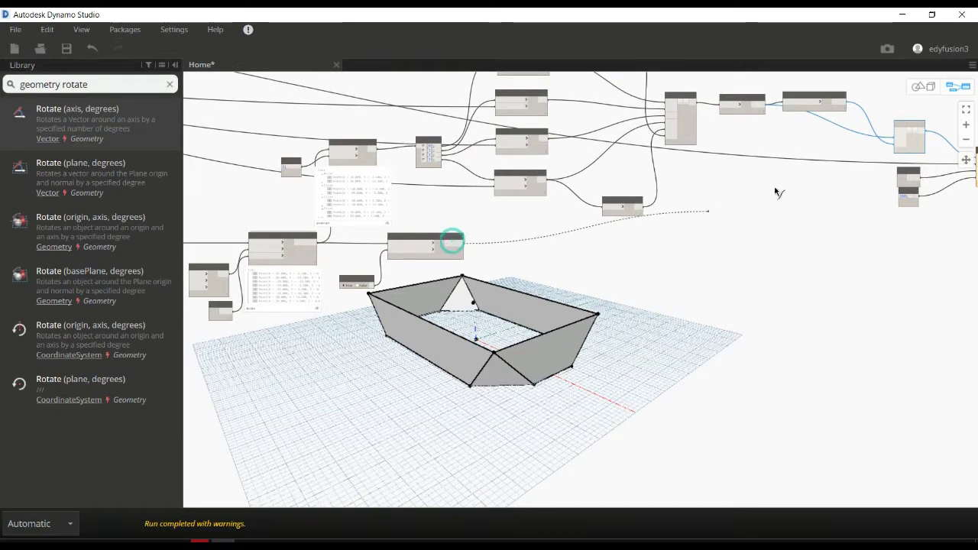
left_click(901, 136)
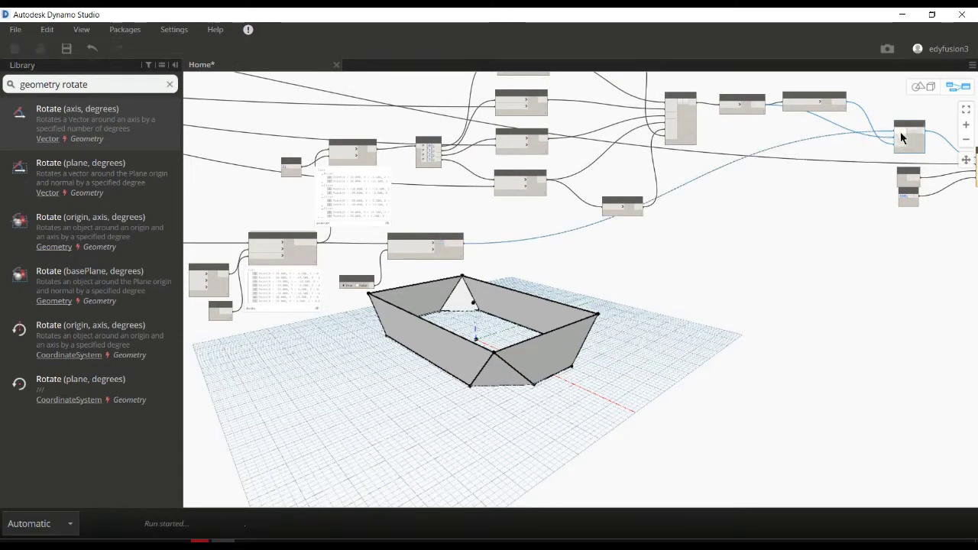
Replace the List.Create item1 wire with the PolyCurve.ByPoints output
scroll(621, 259, "up", 2)
scroll(612, 246, "up", 1)
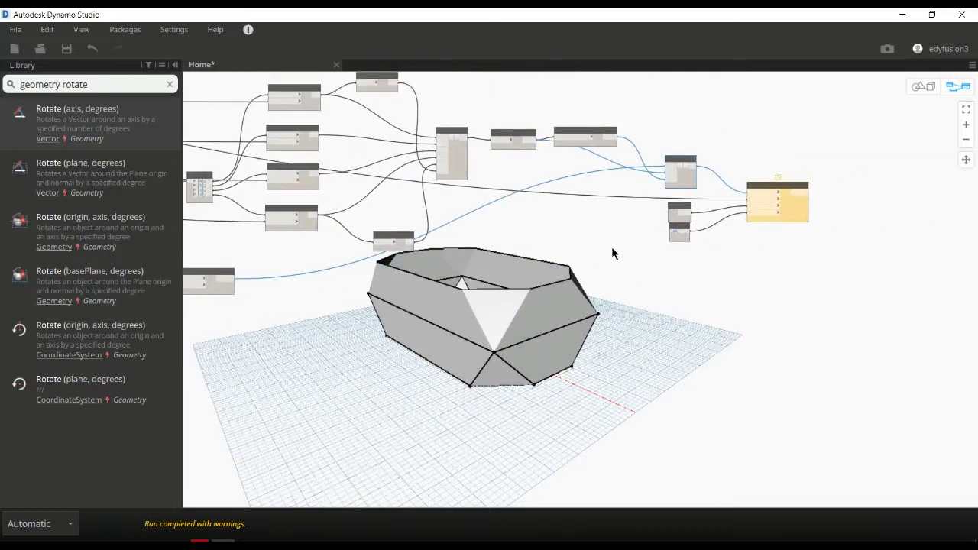
scroll(634, 214, "up", 2)
scroll(669, 180, "up", 1)
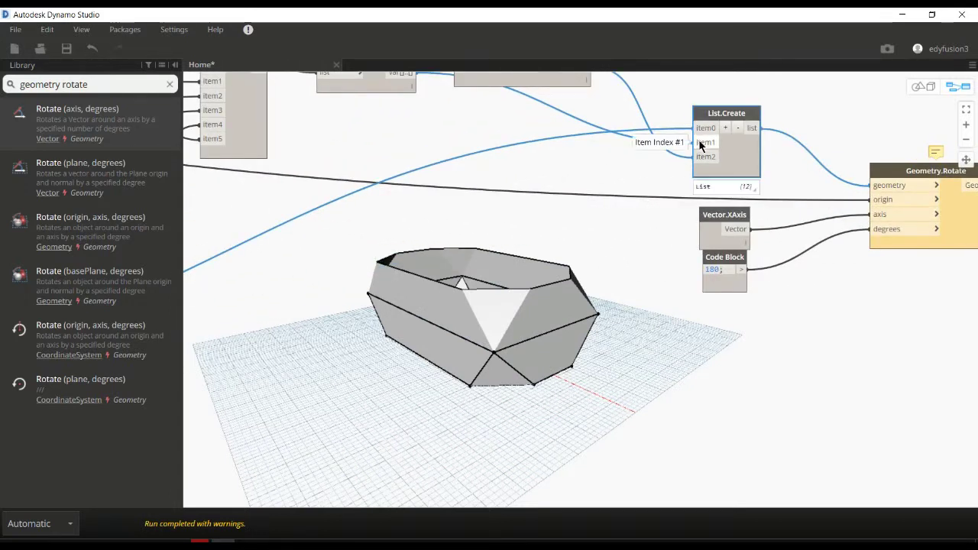
left_click(701, 145)
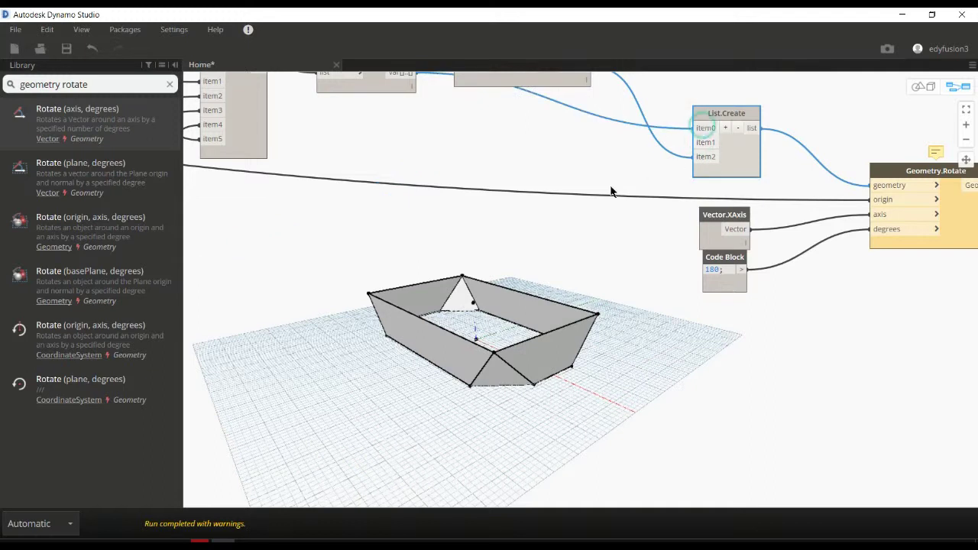
scroll(555, 259, "down", 3)
middle_click_drag(555, 251, 702, 244)
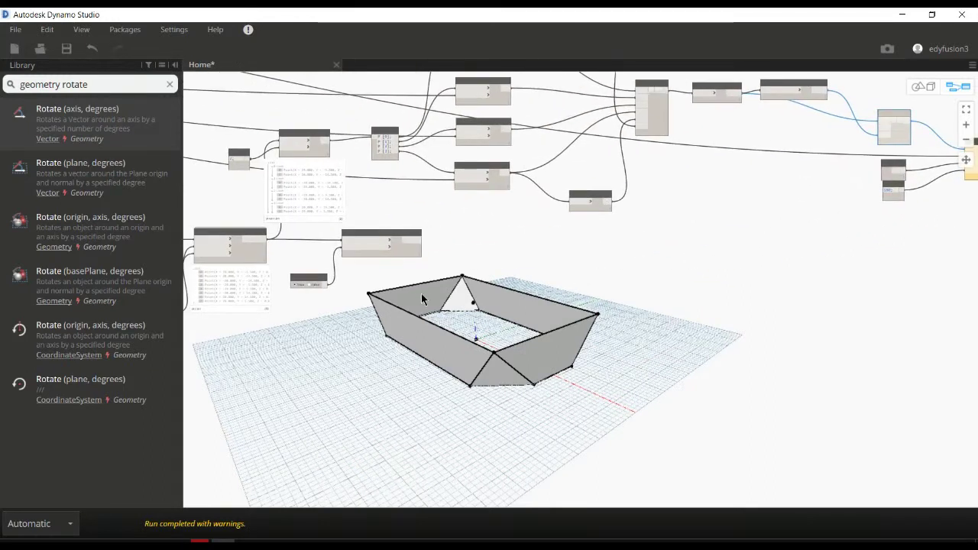
scroll(433, 253, "up", 3)
left_click(397, 217)
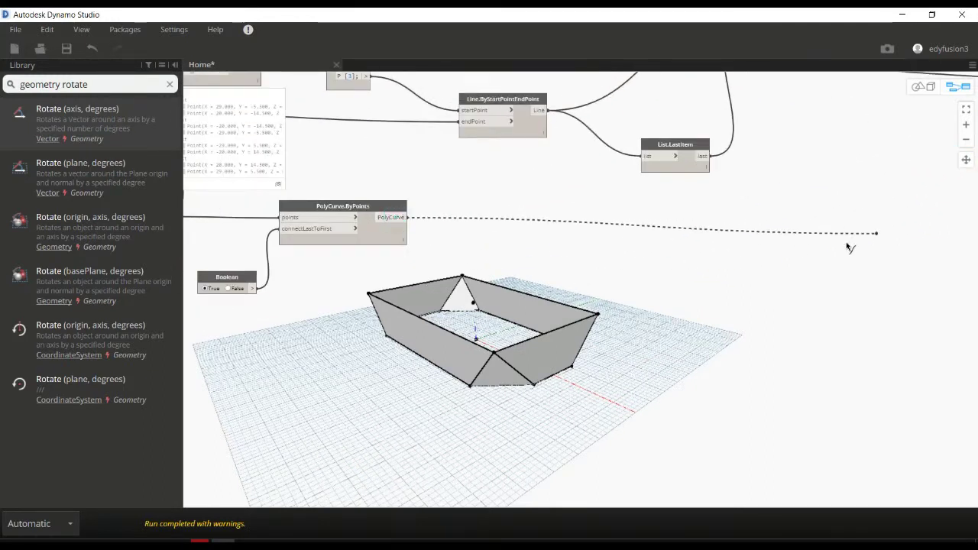
middle_click_drag(847, 247, 416, 319)
left_click(681, 123)
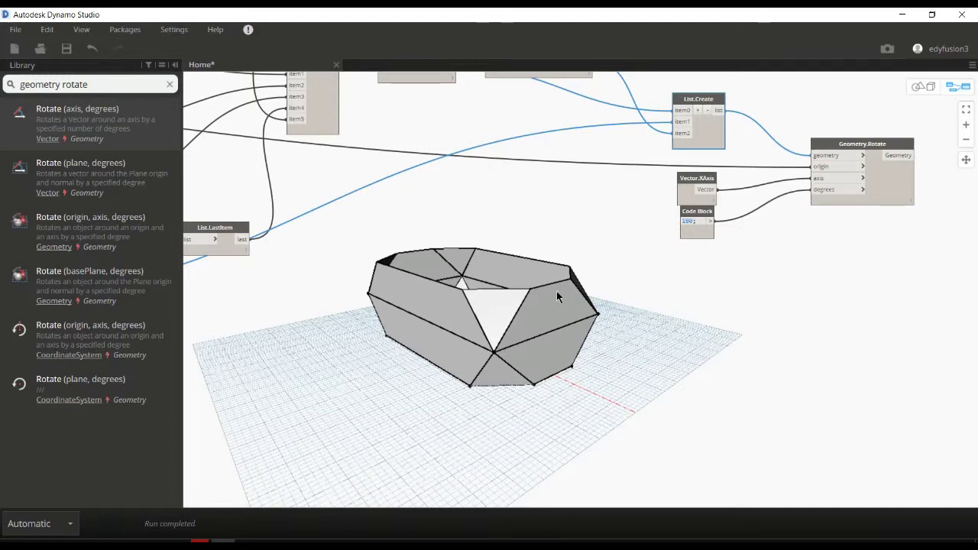
Orbit the 3D preview to inspect the closed faceted ring
key("ctrl+b")
mouse_move(545, 267)
right_mouse_down()
mouse_move(561, 282)
mouse_move(583, 264)
mouse_move(536, 263)
right_mouse_up()
key("ctrl+b")
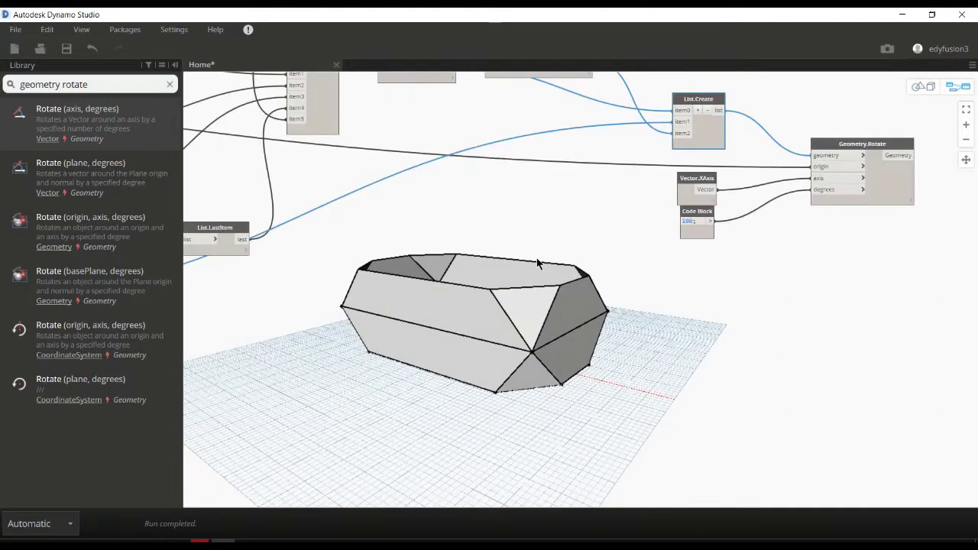
Gather the Integer Slider and the W and L sliders close together on the canvas
scroll(537, 264, "down", 3)
scroll(758, 342, "down", 2)
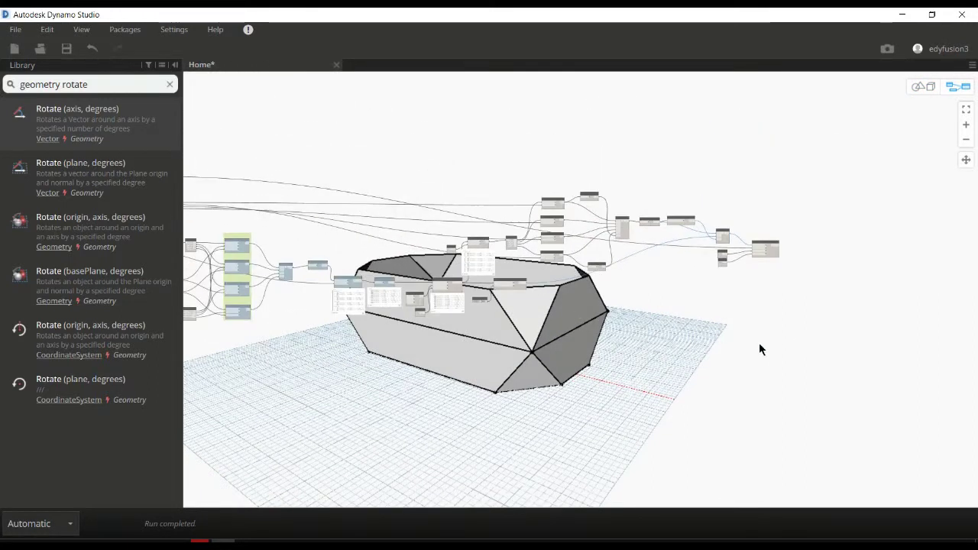
middle_click_drag(580, 367, 760, 370)
middle_click_drag(668, 366, 808, 386)
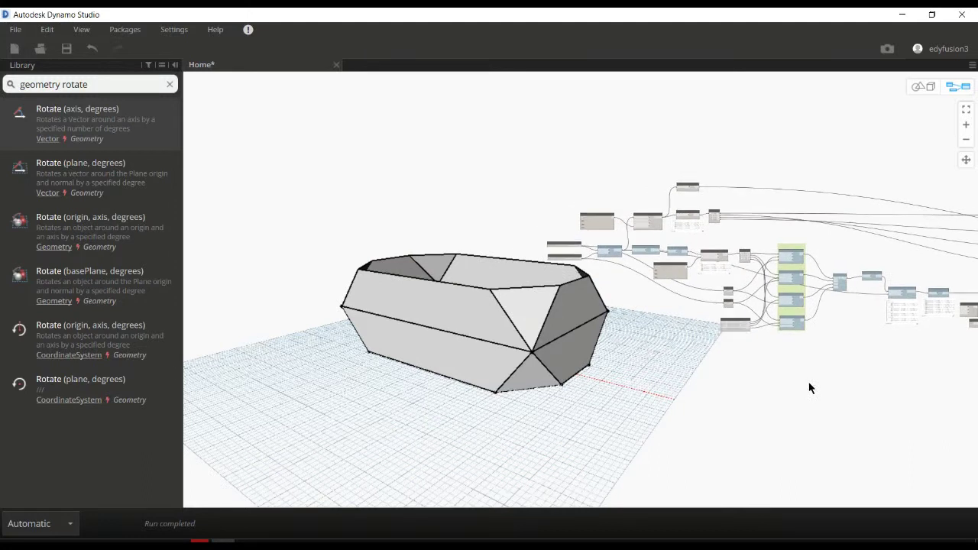
scroll(738, 368, "up", 2)
scroll(714, 325, "up", 3)
scroll(766, 295, "up", 2)
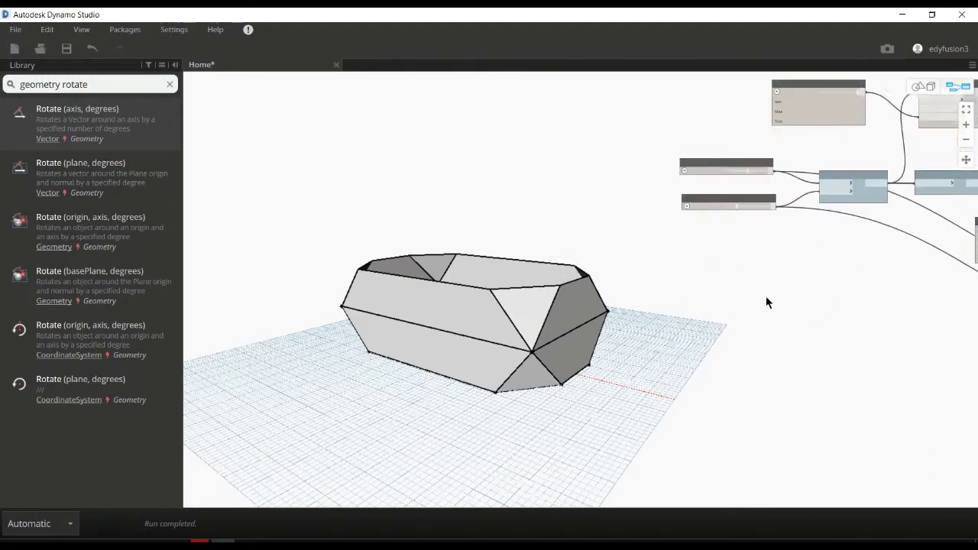
scroll(786, 364, "up", 2)
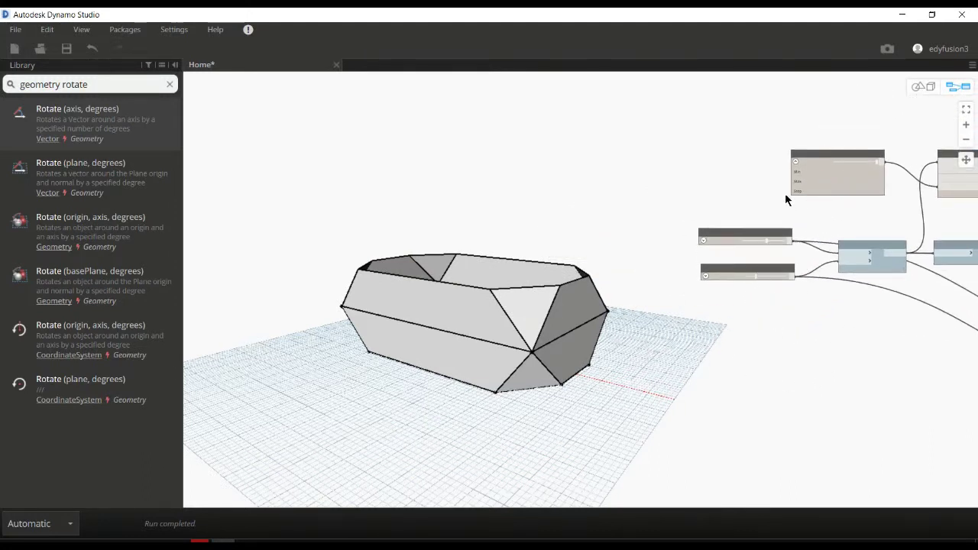
scroll(745, 138, "up", 2)
left_click_drag(868, 151, 746, 171)
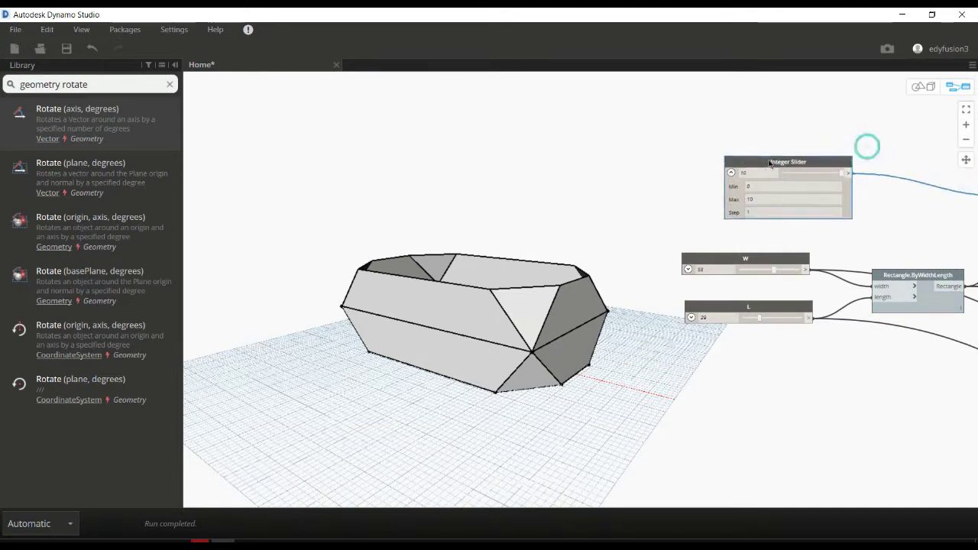
scroll(840, 382, "down", 3)
middle_click_drag(868, 415, 725, 283)
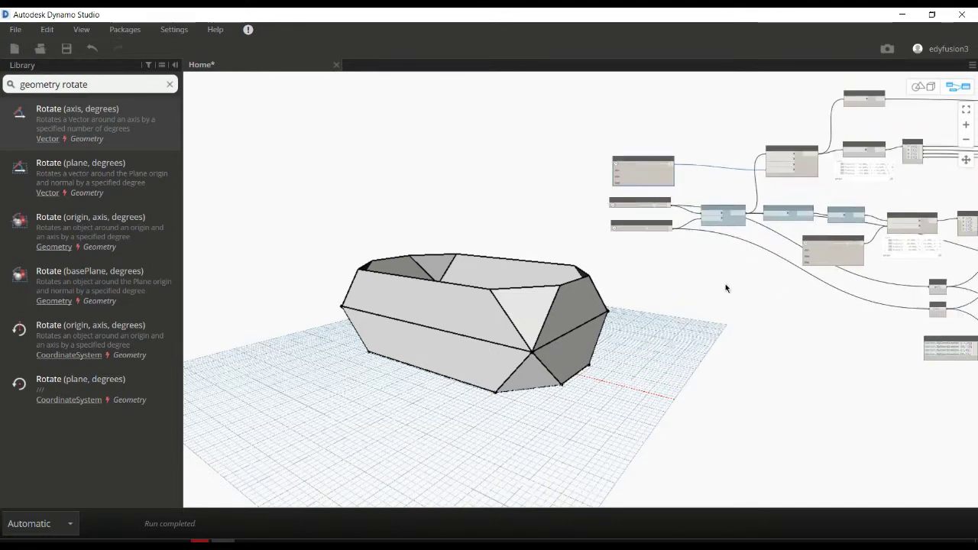
scroll(807, 250, "up", 1)
left_click_drag(788, 162, 523, 168)
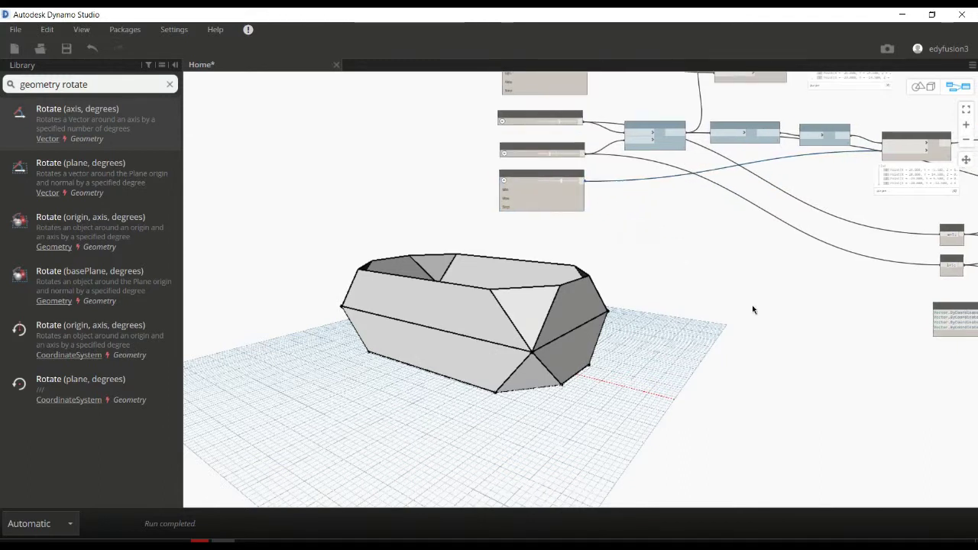
Group the four parameter sliders and title the group 'parametros'
middle_click_drag(633, 230, 867, 387)
mouse_move(771, 302)
left_mouse_down()
mouse_move(788, 364)
mouse_move(669, 133)
left_mouse_up()
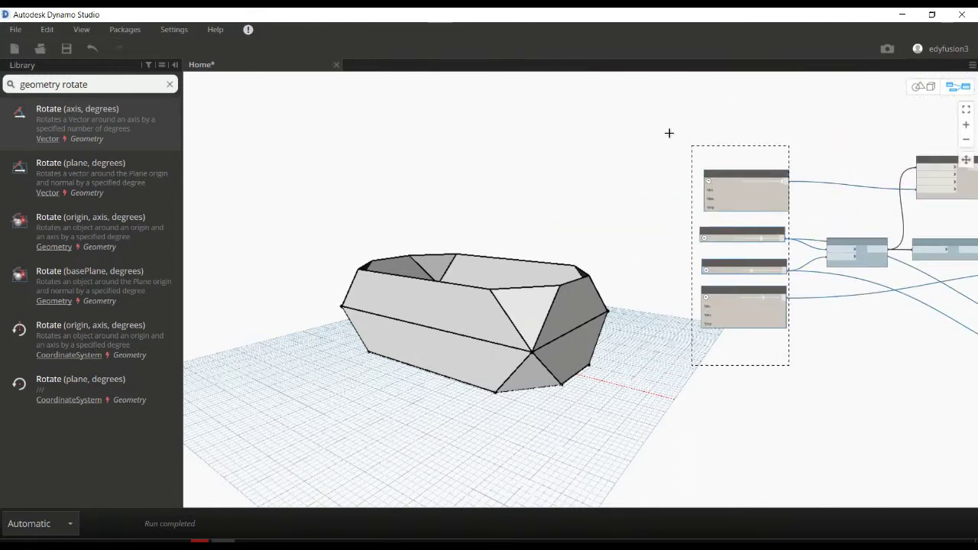
right_click(720, 157)
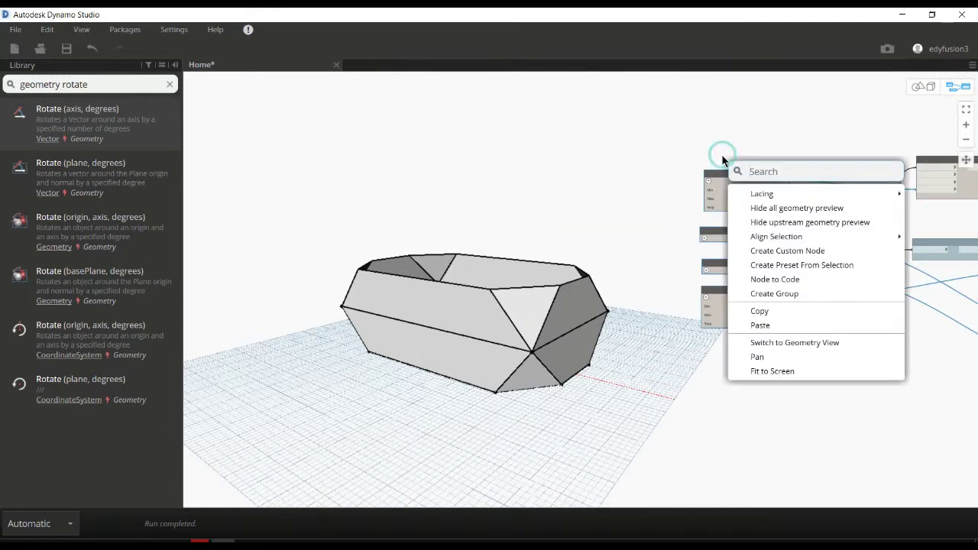
left_click(810, 294)
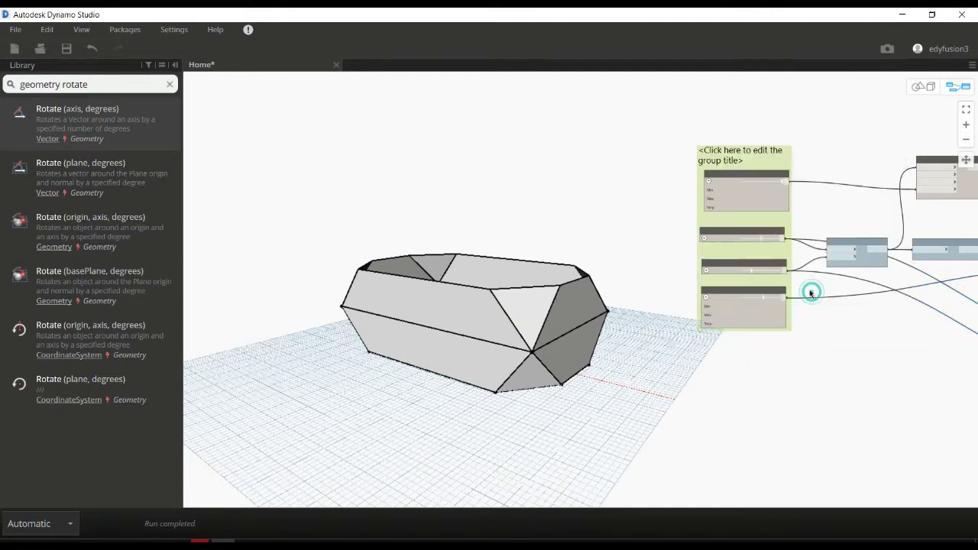
left_click(737, 153)
type("parametros")
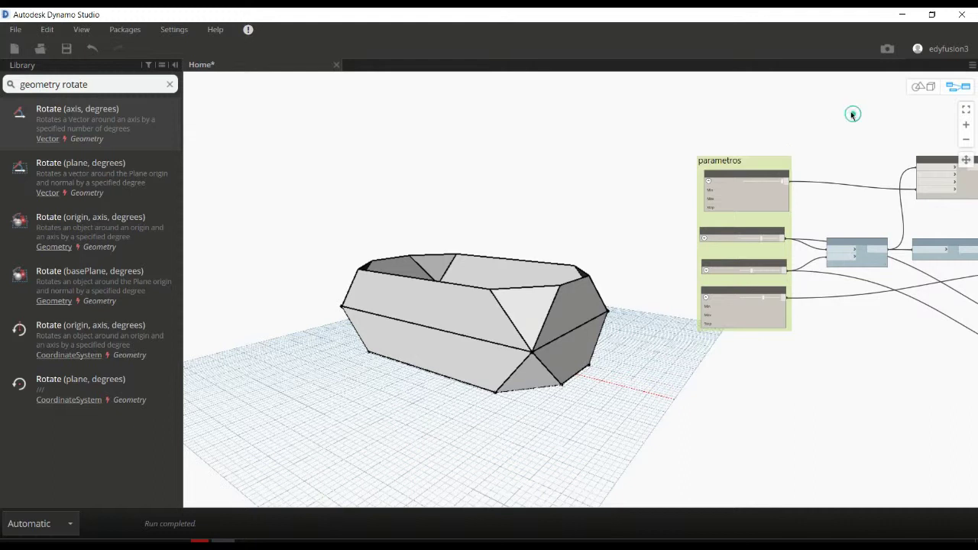
Recolour the parametros group grey
scroll(808, 197, "up", 2)
scroll(806, 217, "up", 2)
middle_click_drag(806, 222, 967, 217)
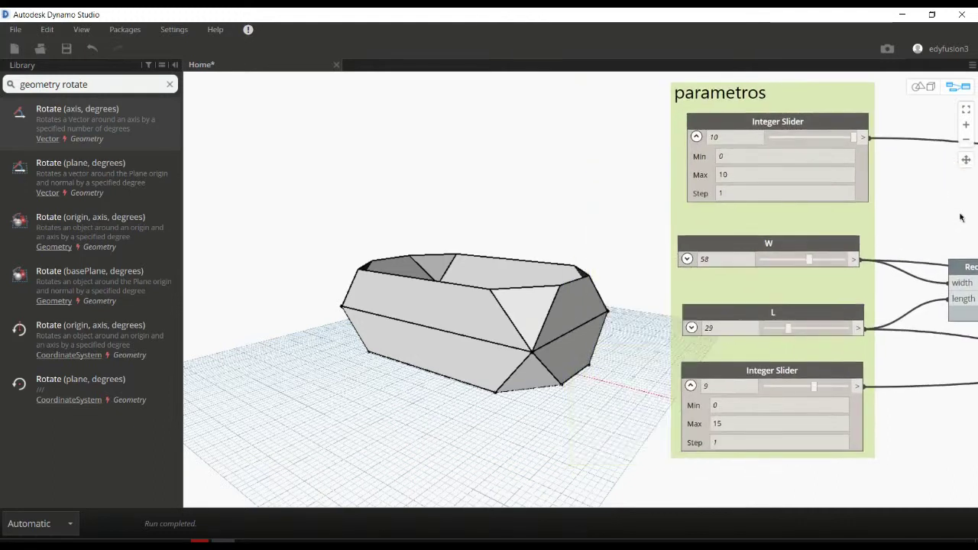
right_click(759, 227)
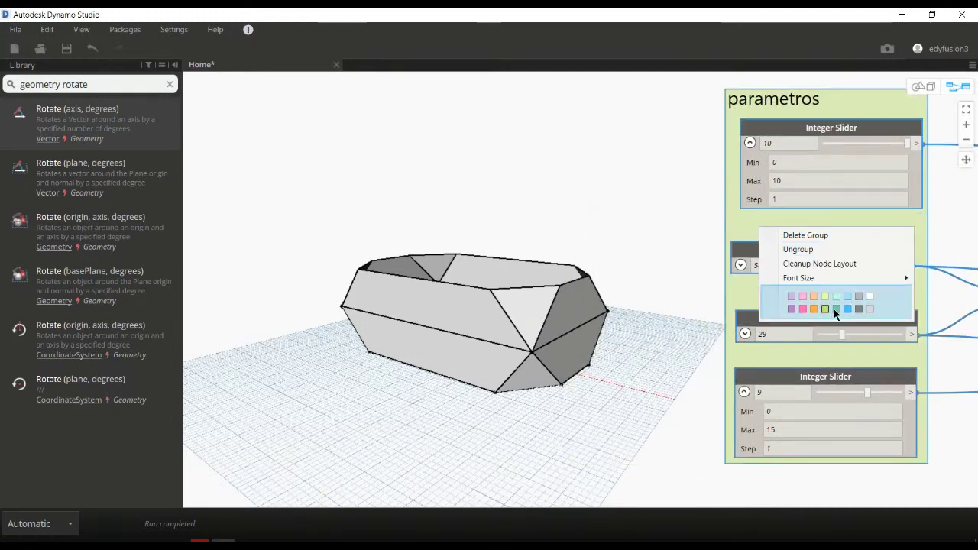
left_click(858, 308)
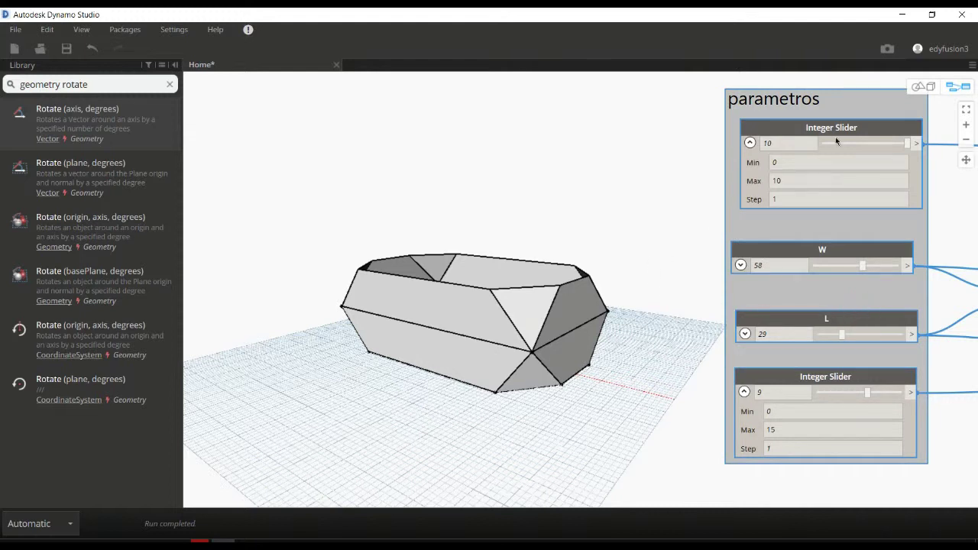
Lower the top integer slider, set W to 44 and L to 51, and lower the bottom integer slider
mouse_move(896, 149)
left_mouse_down()
mouse_move(852, 143)
mouse_move(884, 142)
left_mouse_up()
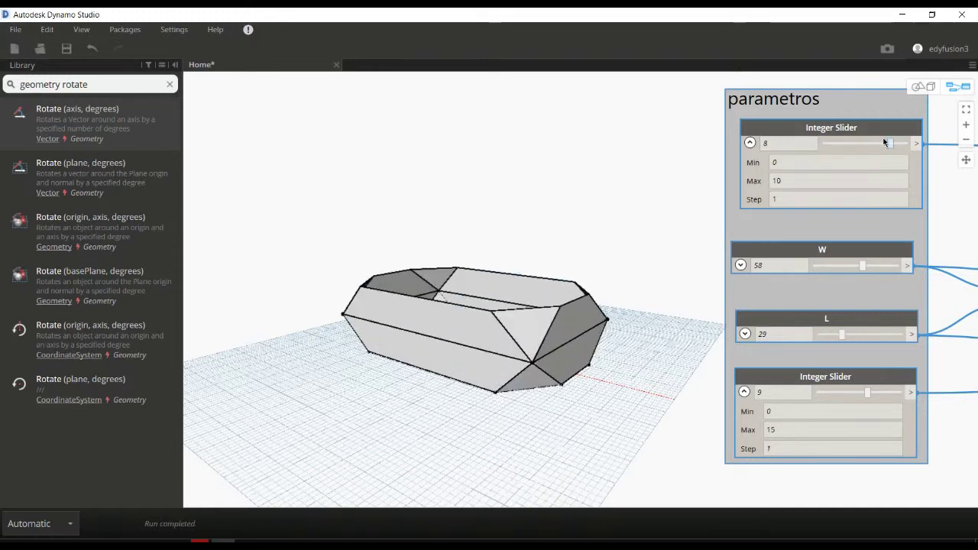
left_click_drag(863, 267, 852, 268)
left_click_drag(838, 334, 858, 334)
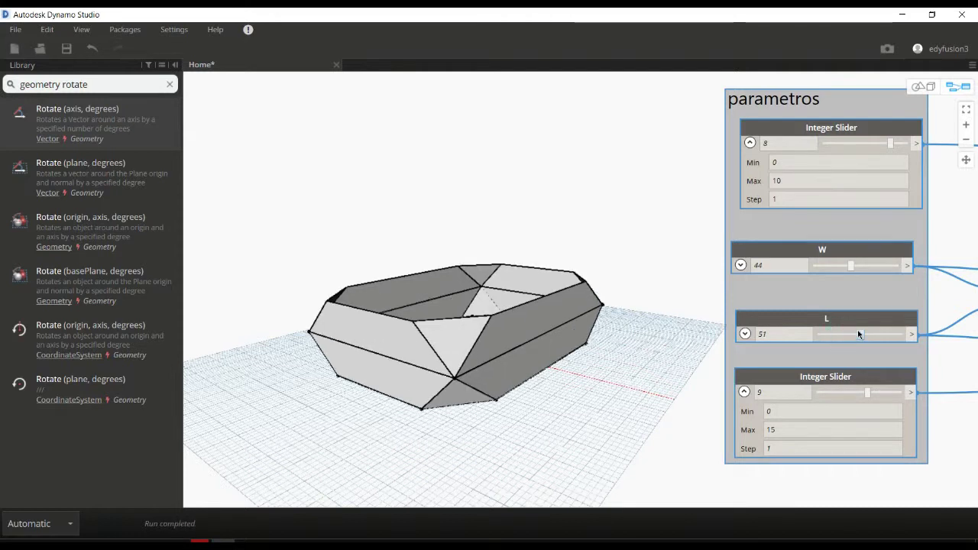
mouse_move(865, 391)
left_mouse_down()
mouse_move(832, 399)
mouse_move(844, 393)
left_mouse_up()
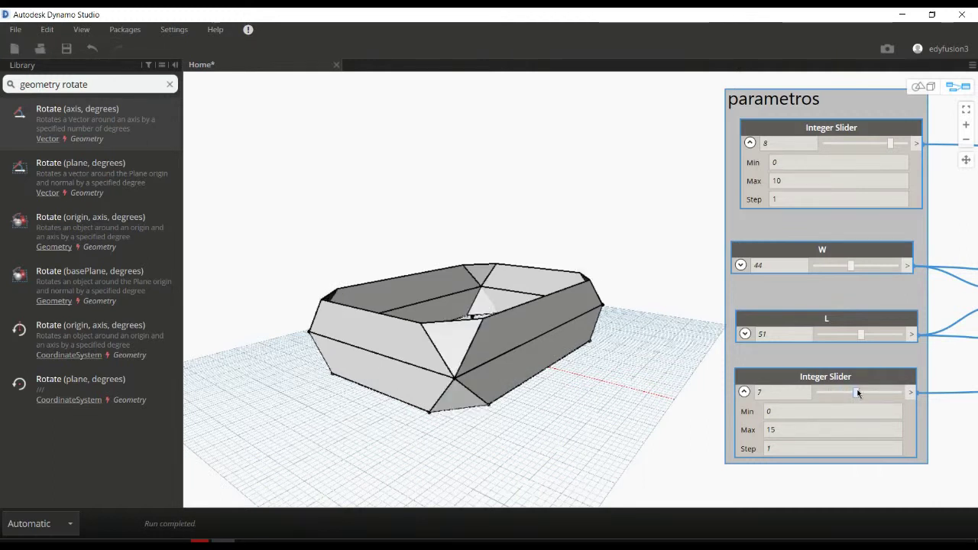
left_click_drag(857, 392, 884, 394)
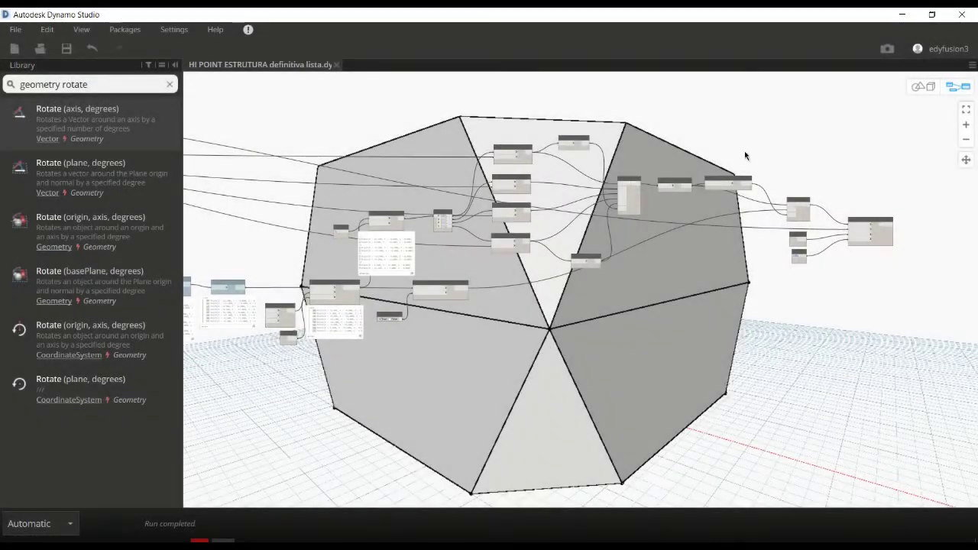
Group the four Line.ByStartPointEndPoint nodes and colour the group purple
scroll(535, 125, "up", 3)
scroll(535, 125, "up", 2)
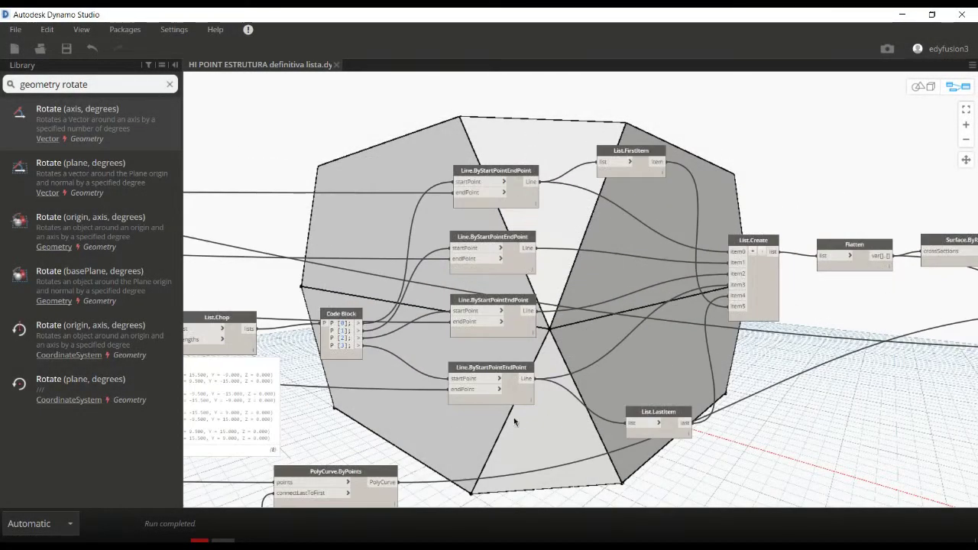
left_click_drag(545, 441, 480, 104)
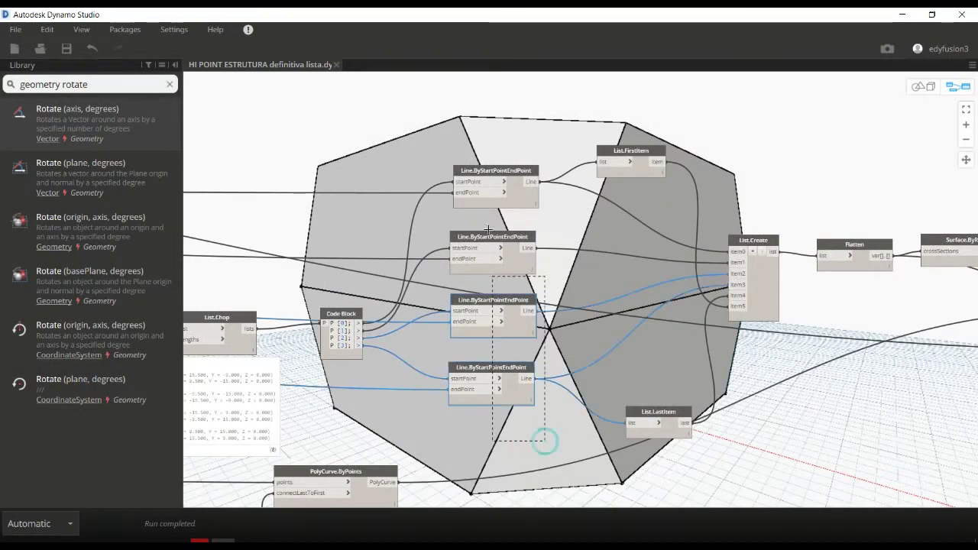
right_click(489, 136)
left_click(539, 270)
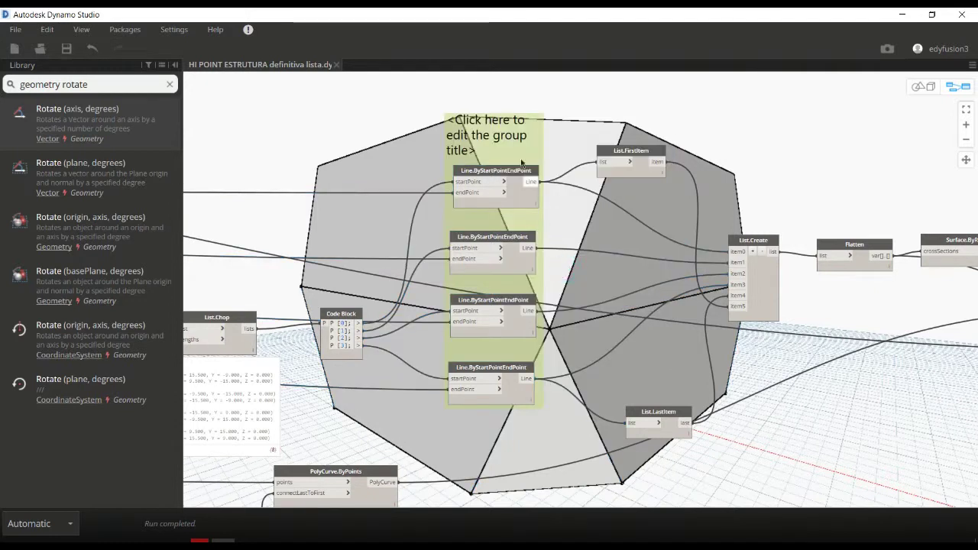
right_click(529, 162)
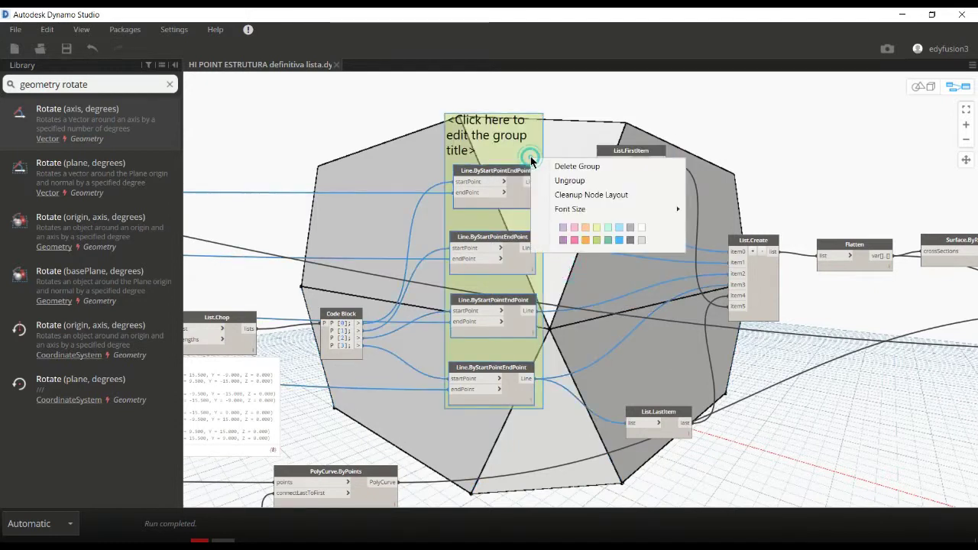
left_click(563, 239)
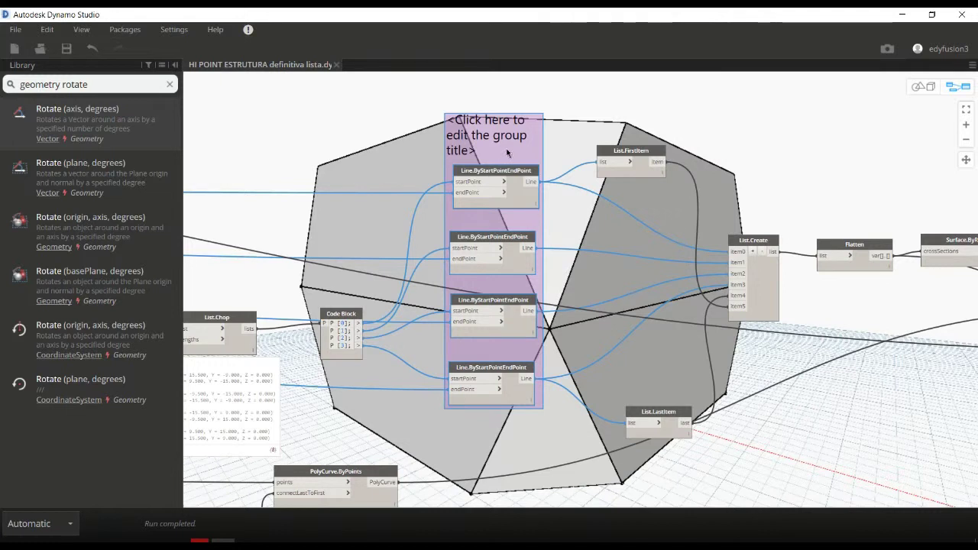
Pan to the downstream nodes and bring up node search on the empty canvas
middle_click_drag(623, 294, 554, 365)
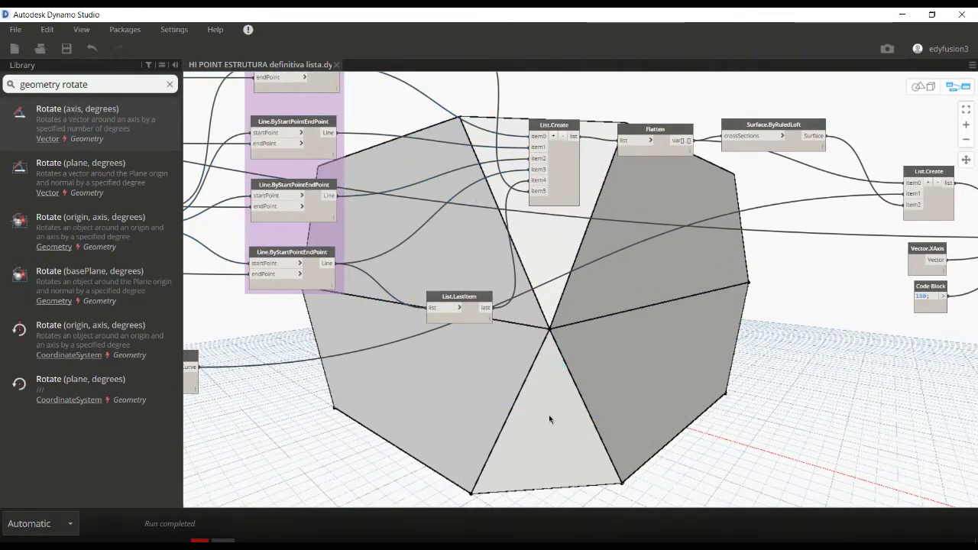
scroll(551, 363, "up", 1)
scroll(543, 354, "up", 1)
right_click(561, 343)
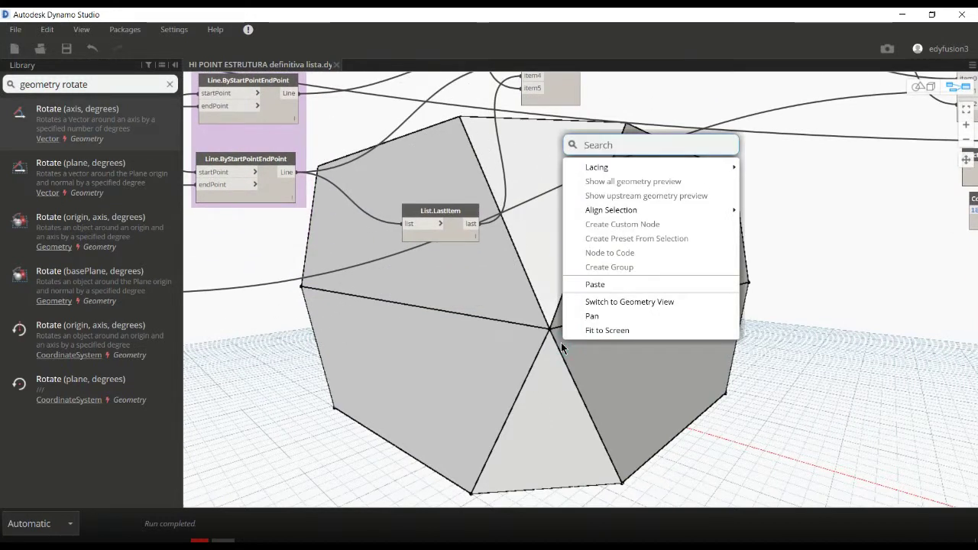
Add a Curve Pipe node and move it to the right
type("pipe")
key("Down")
key("Return")
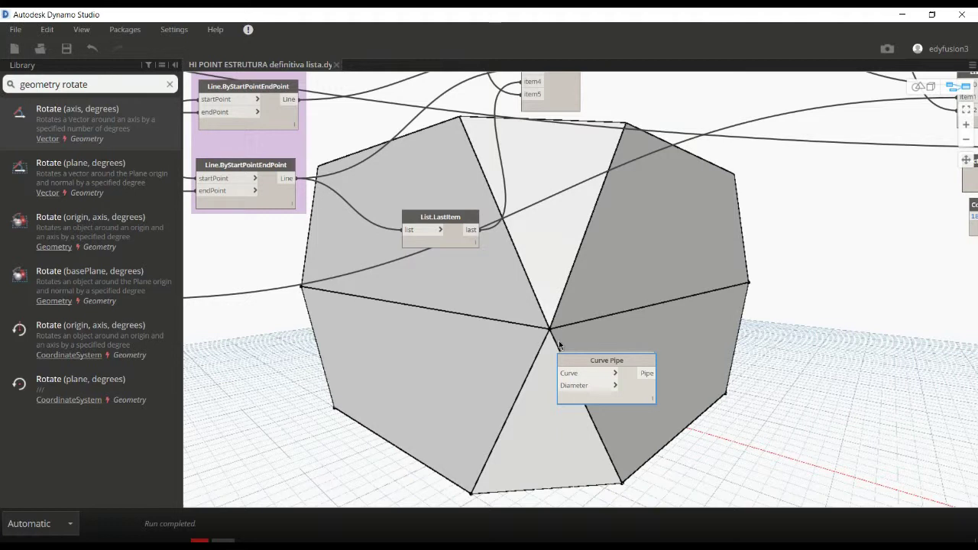
left_click_drag(635, 392, 698, 384)
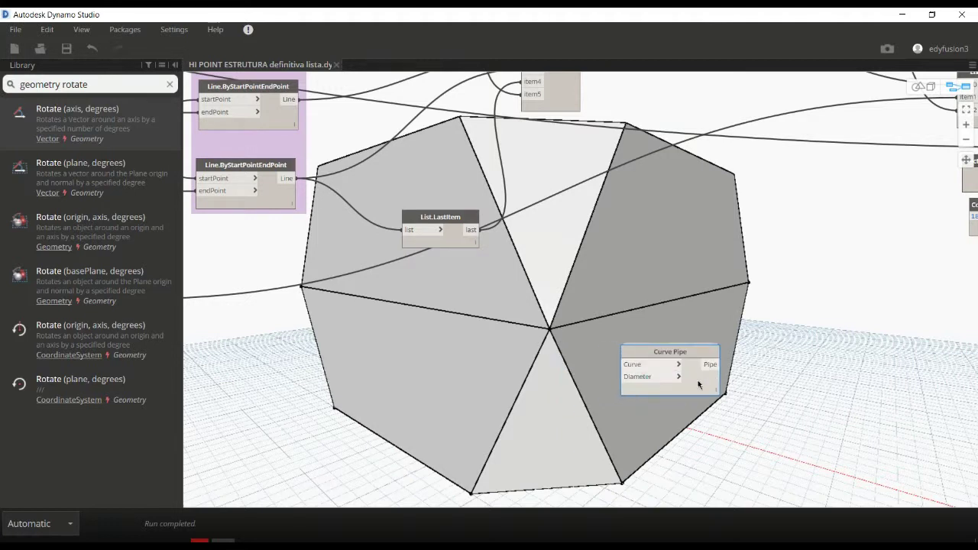
Add a List.Create node and expand it to four inputs
right_click(519, 354)
type("list")
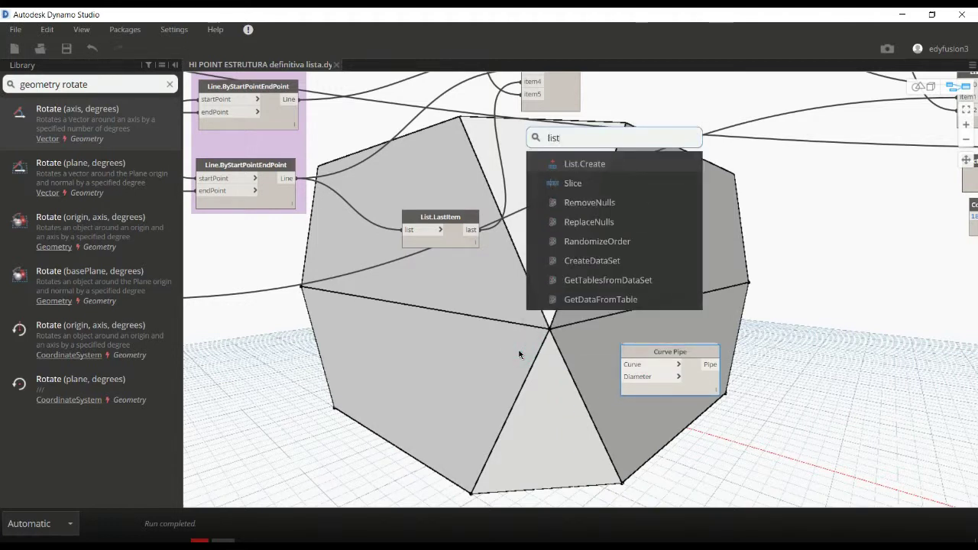
key("Return")
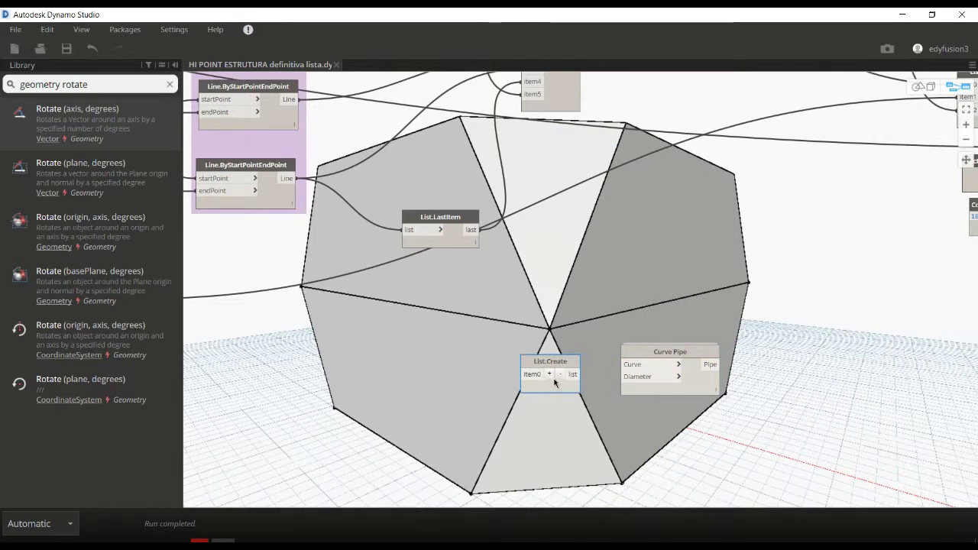
left_click(549, 374)
left_click(548, 373)
left_click(548, 374)
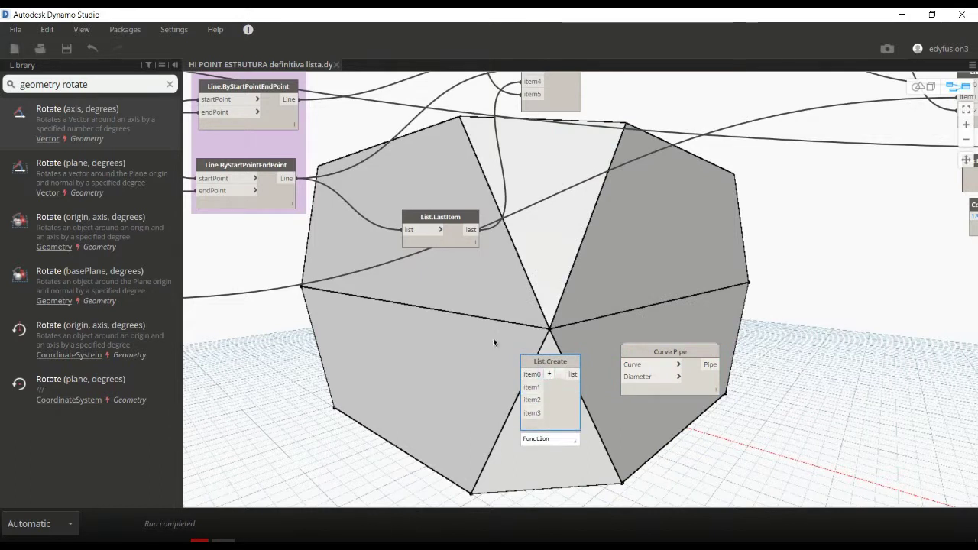
scroll(489, 336, "down", 5)
scroll(401, 230, "up", 3)
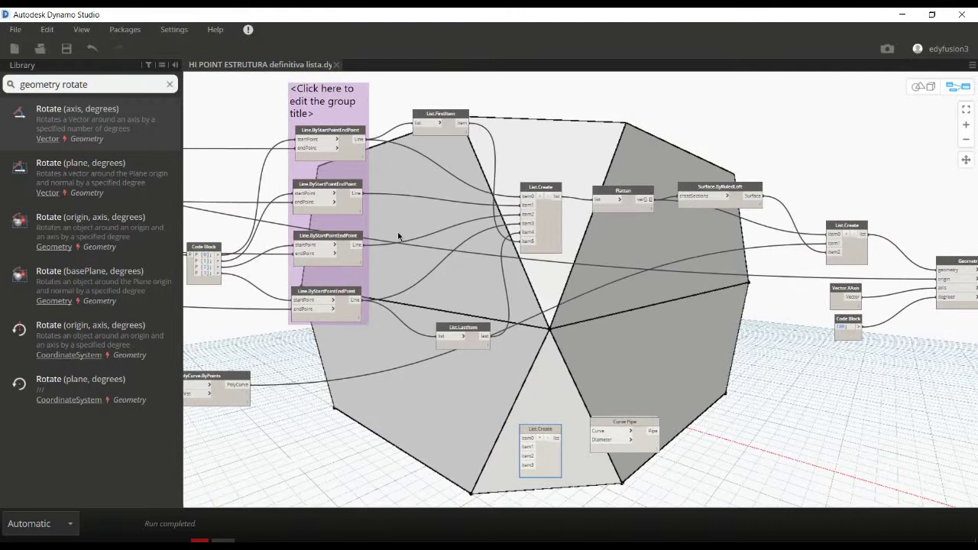
Wire the four Line outputs into List.Create item0 through item3
left_click_drag(360, 141, 522, 437)
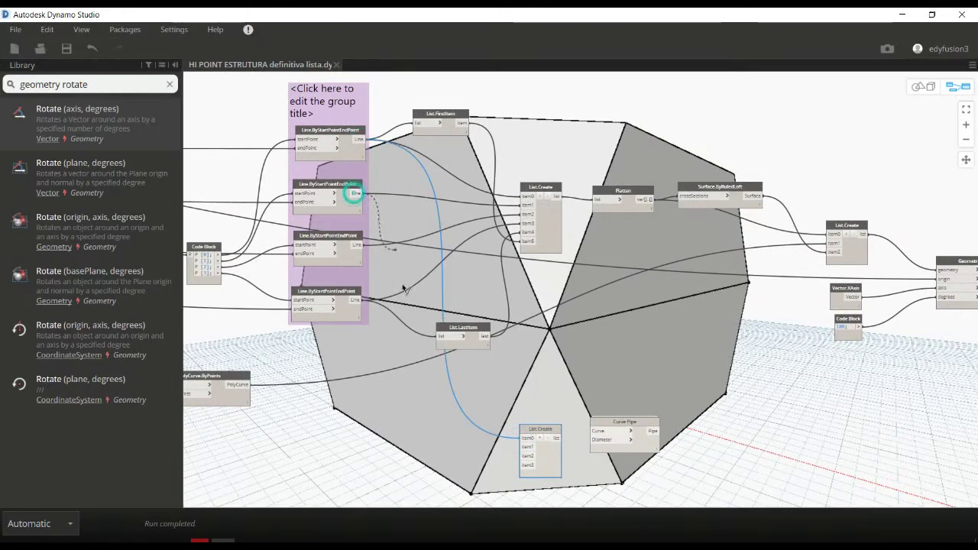
left_click_drag(355, 196, 523, 447)
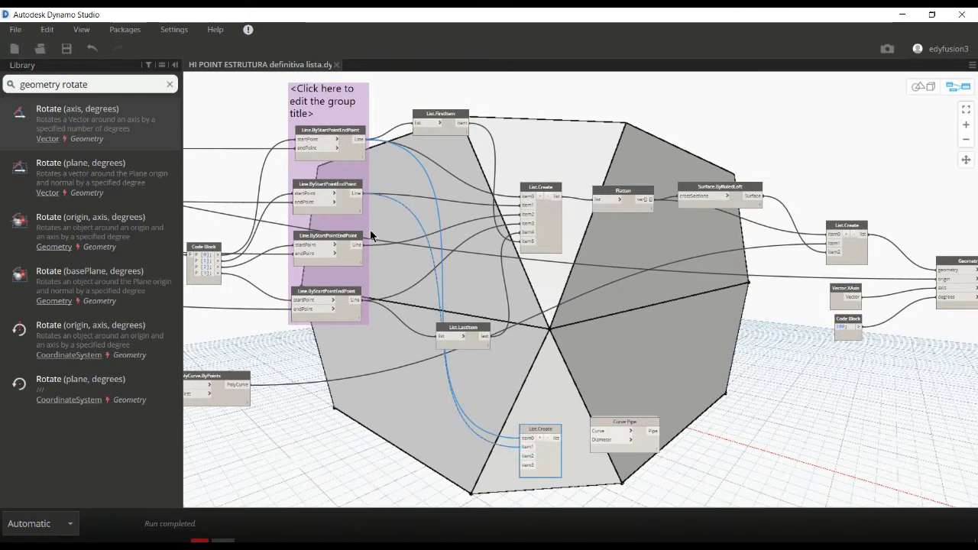
left_click_drag(356, 246, 522, 456)
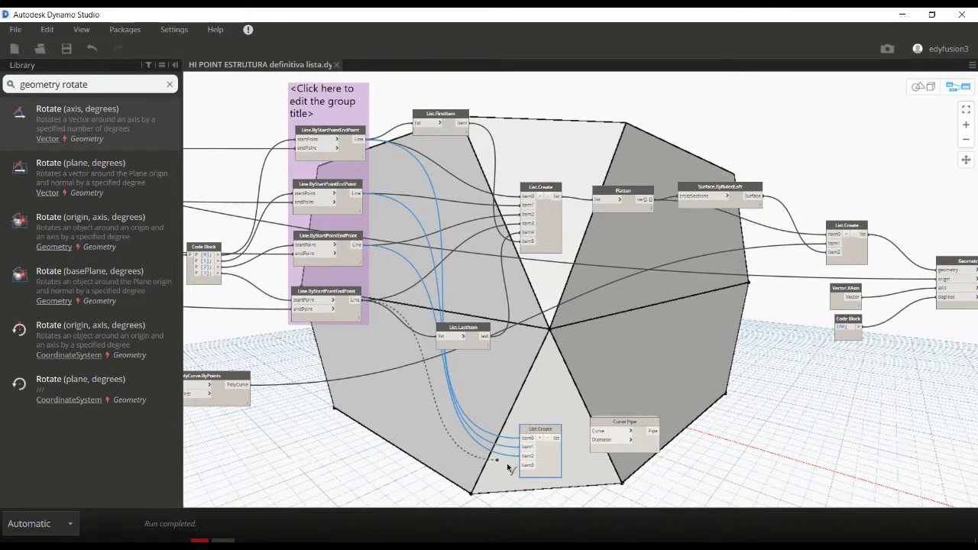
left_click_drag(372, 332, 523, 465)
Feed the list of lines into Curve Pipe's Curve input
middle_click_drag(658, 486, 556, 356)
scroll(485, 343, "up", 2)
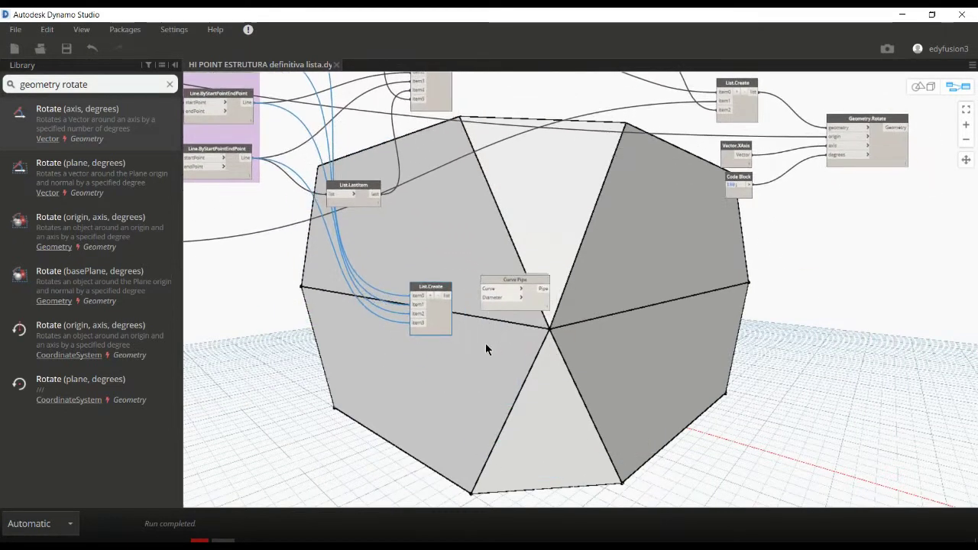
scroll(485, 343, "up", 3)
left_click_drag(576, 275, 659, 302)
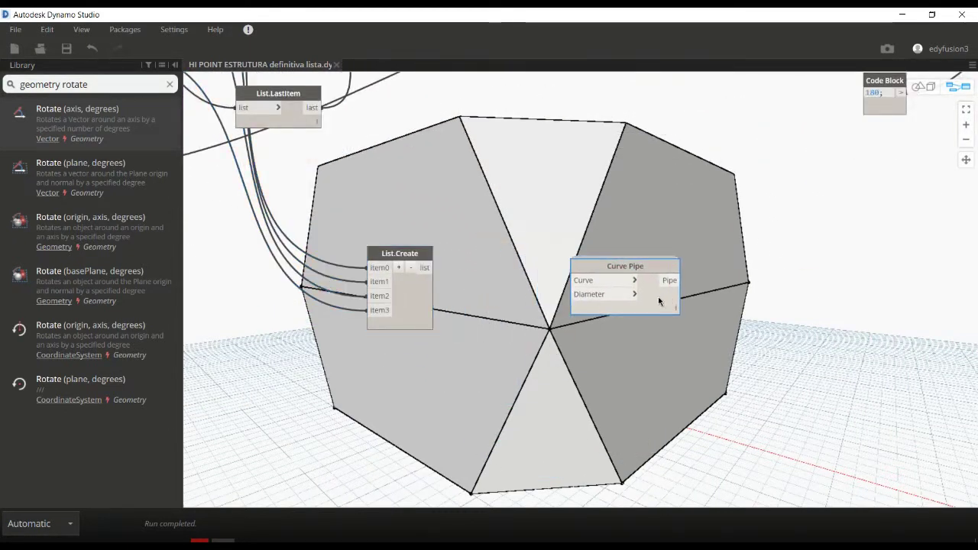
left_click_drag(425, 271, 576, 280)
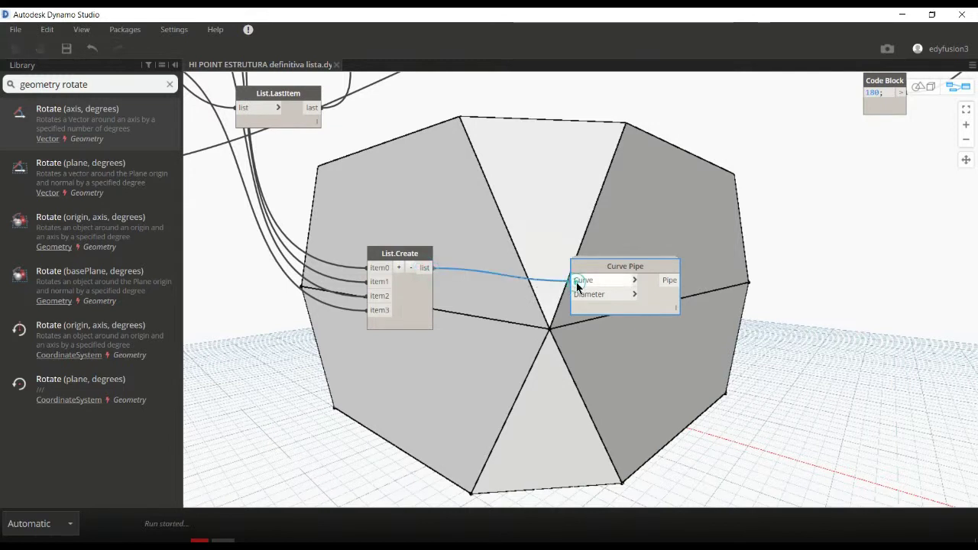
left_click_drag(657, 306, 691, 309)
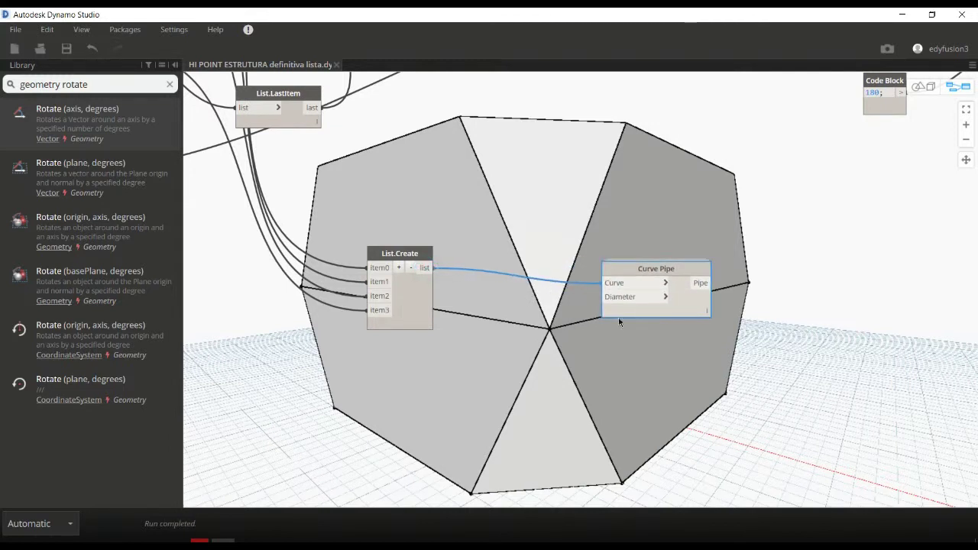
Create a Code Block with 0.8 and wire it to Curve Pipe's Diameter
double_click(481, 328)
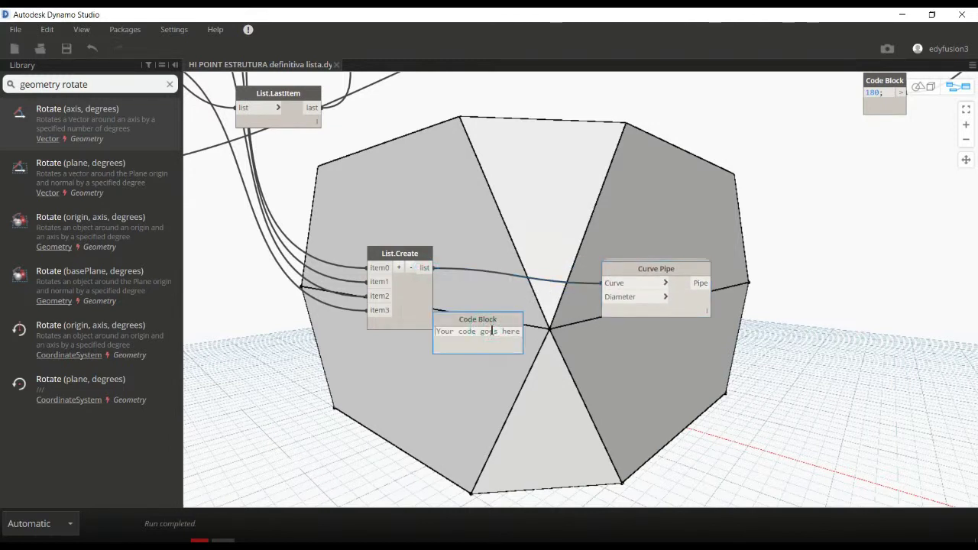
type("0.8")
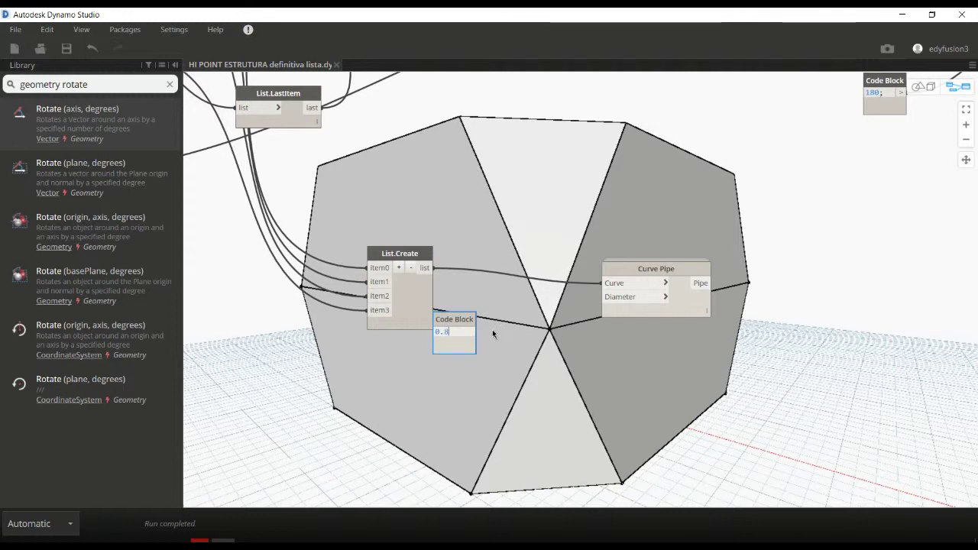
left_click(492, 329)
left_click_drag(469, 330, 602, 296)
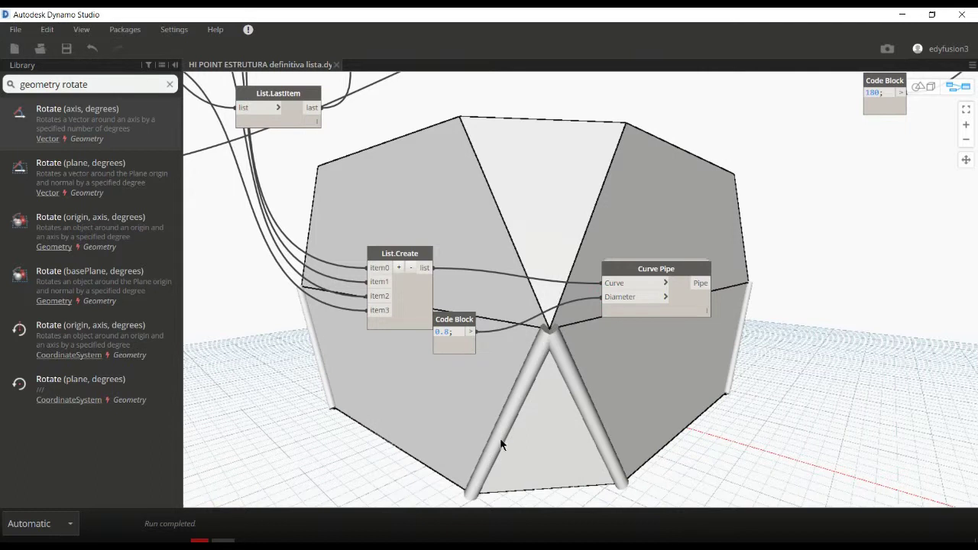
left_click_drag(461, 349, 474, 326)
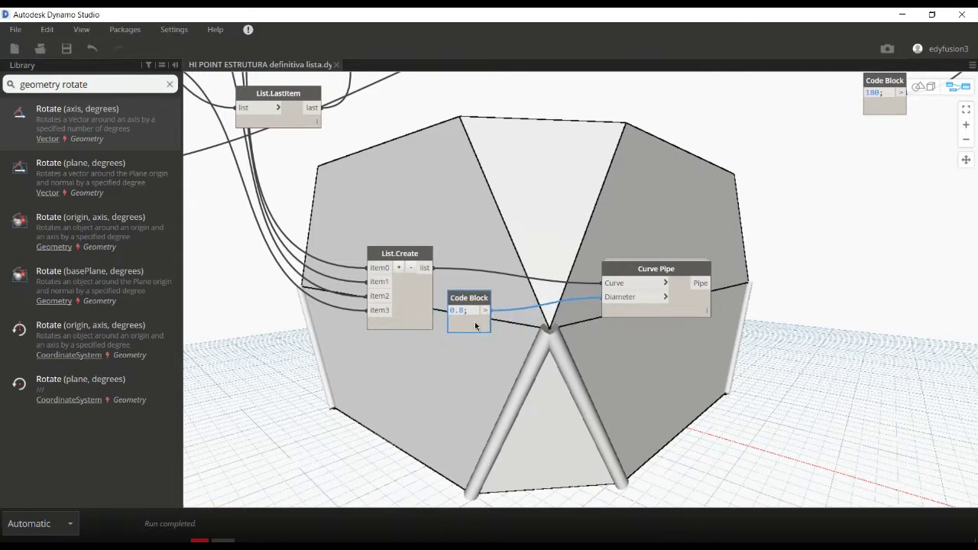
left_click(508, 372)
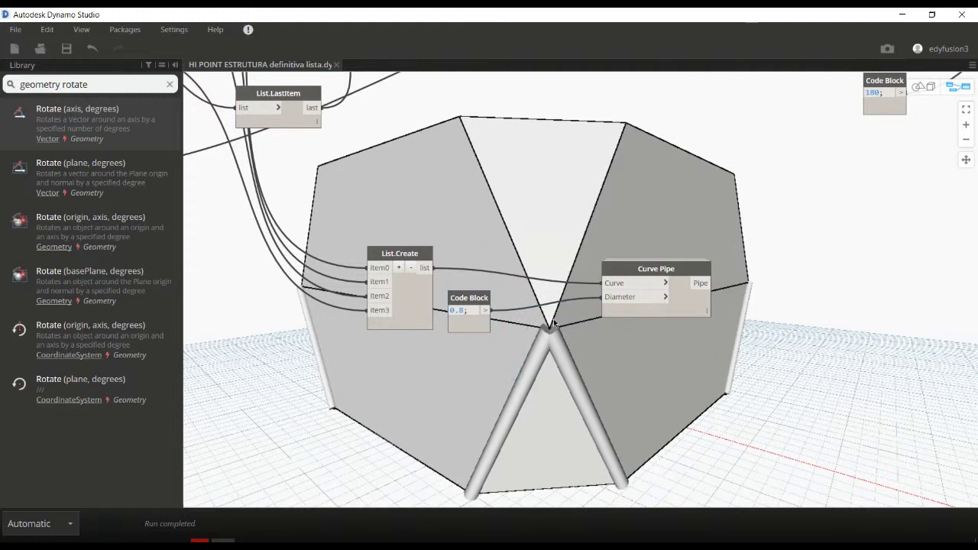
scroll(621, 358, "down", 5)
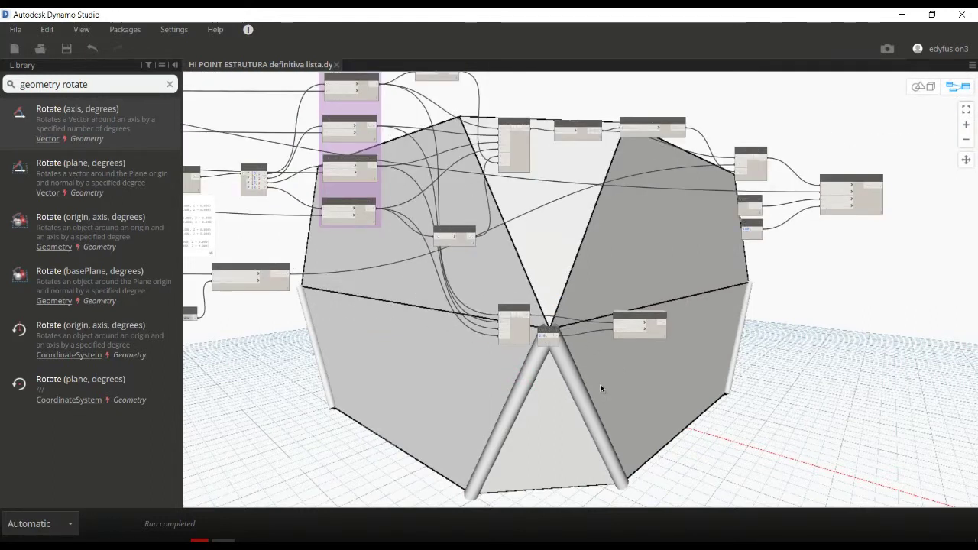
Add a Sphere.ByCenterPointRadius node near the translate and polygon nodes
scroll(599, 384, "down", 3)
scroll(599, 383, "down", 2)
scroll(318, 265, "down", 2)
middle_click_drag(319, 265, 467, 273)
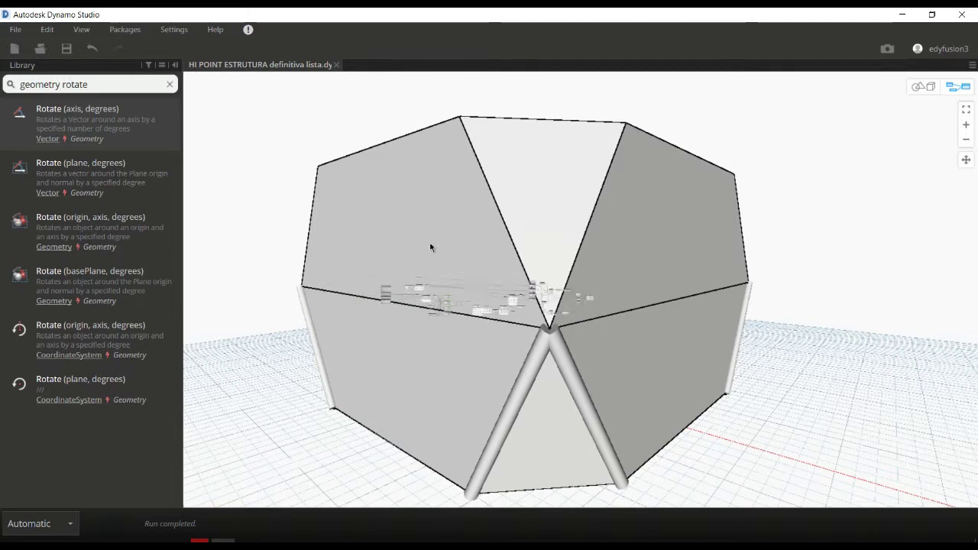
scroll(468, 273, "up", 2)
scroll(415, 292, "up", 2)
scroll(415, 291, "up", 2)
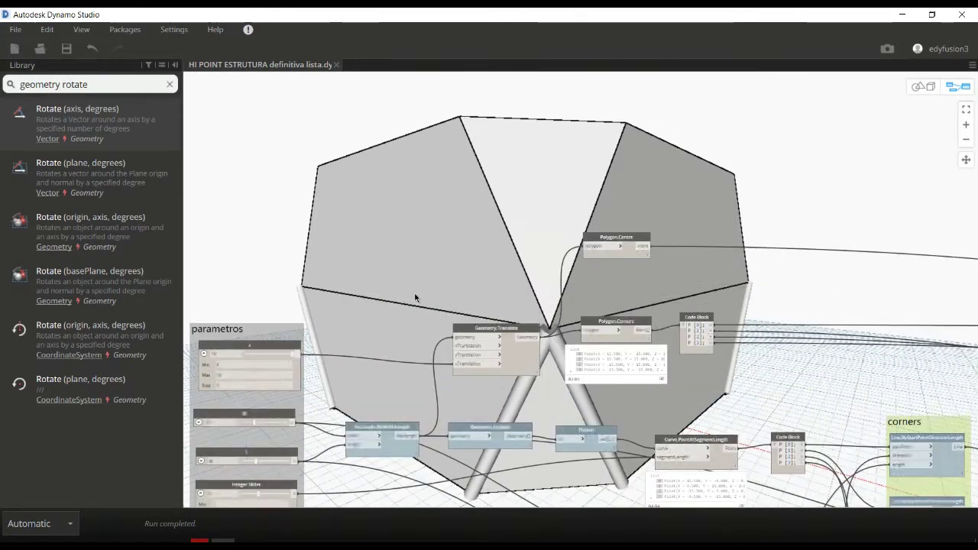
scroll(503, 306, "up", 1)
scroll(504, 306, "up", 1)
scroll(596, 326, "up", 1)
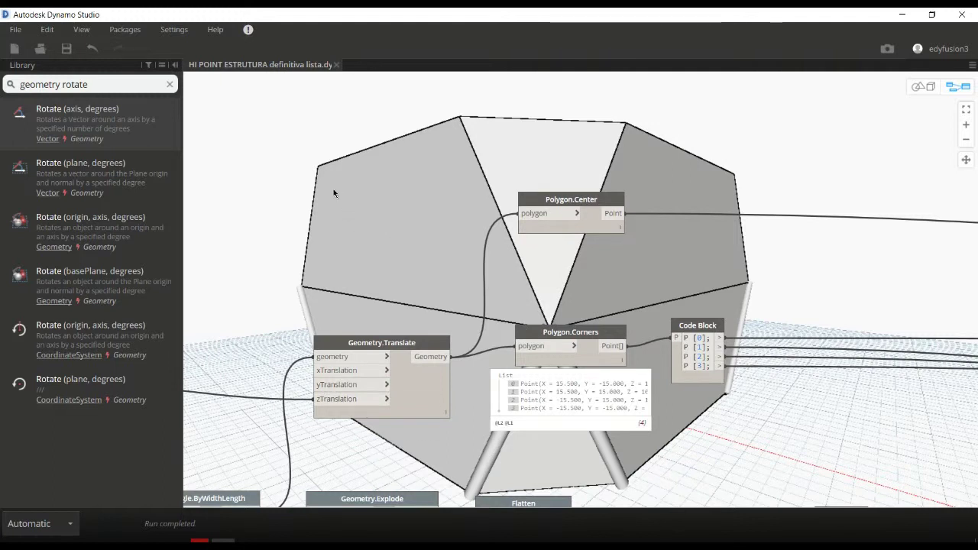
middle_click_drag(333, 188, 585, 262)
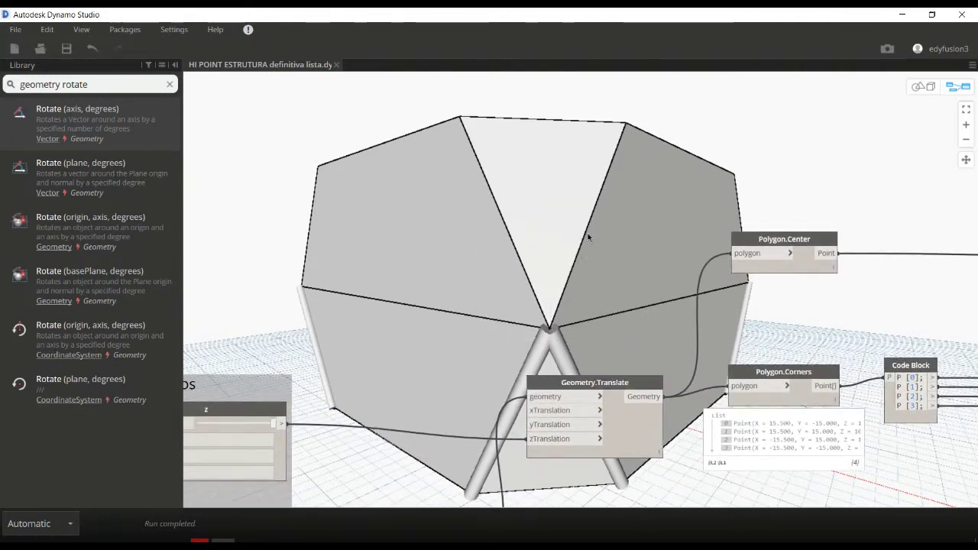
right_click(595, 224)
type("sphere")
scroll(687, 321, "down", 1)
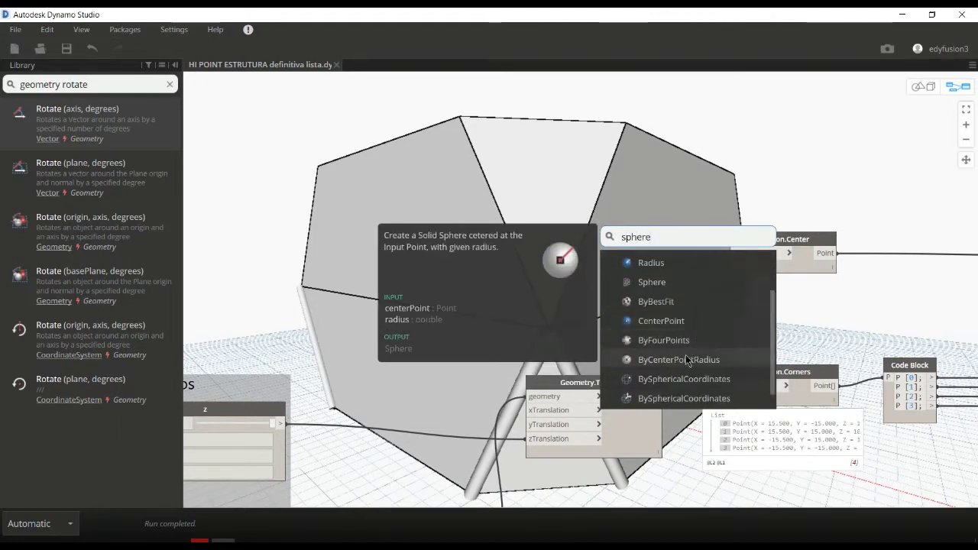
left_click(694, 359)
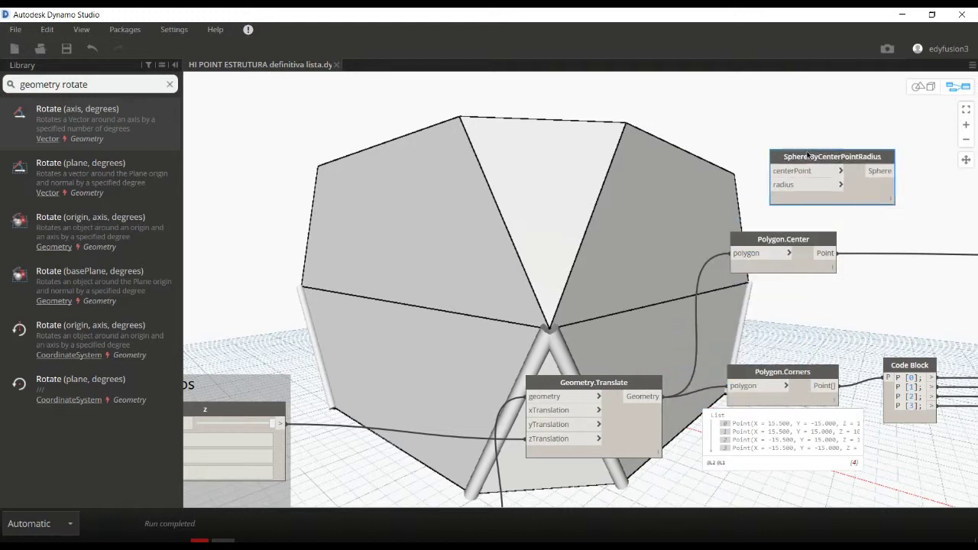
Connect Polygon.Corners Point[] to the sphere's centerPoint input
left_click(831, 384)
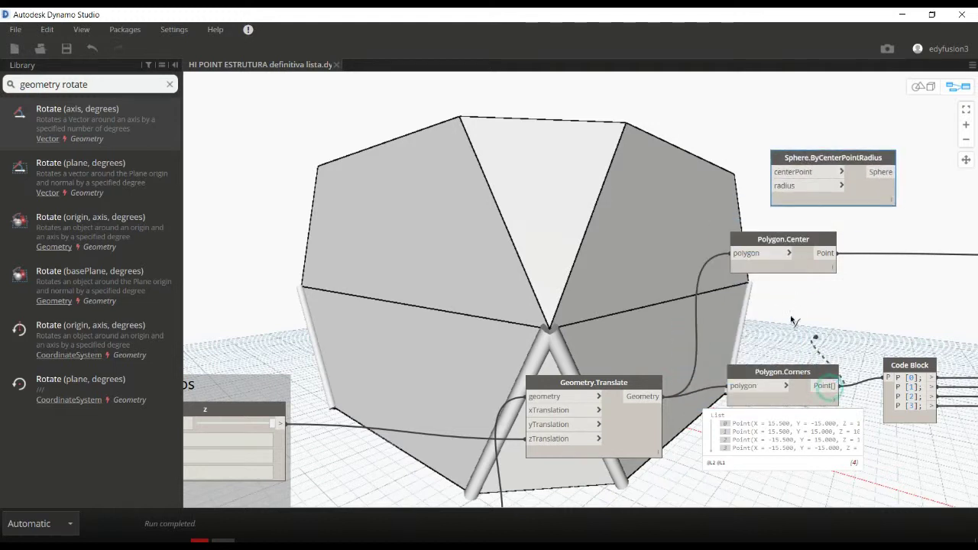
left_click(775, 174)
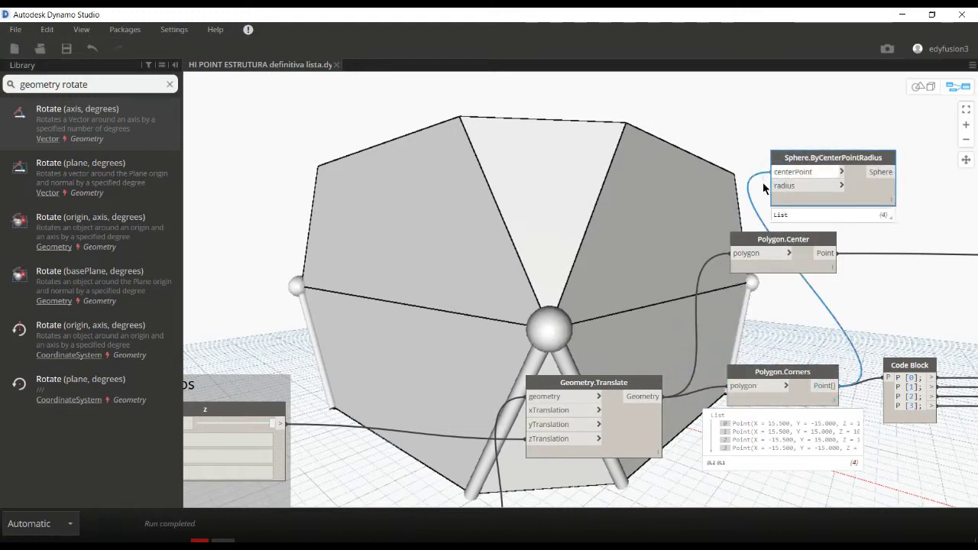
scroll(523, 290, "down", 2)
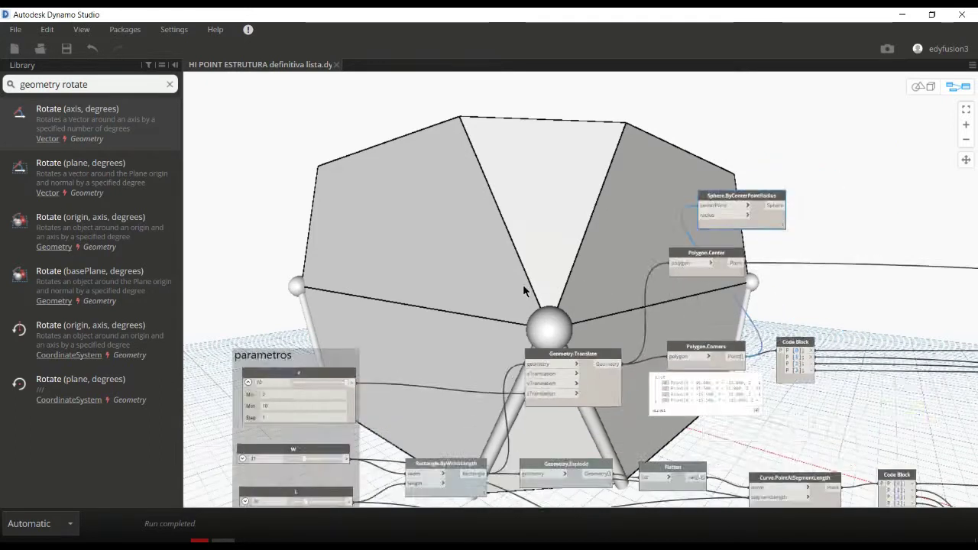
scroll(523, 291, "down", 2)
scroll(523, 291, "down", 3)
middle_click_drag(704, 276, 355, 254)
scroll(620, 333, "up", 2)
scroll(595, 344, "up", 2)
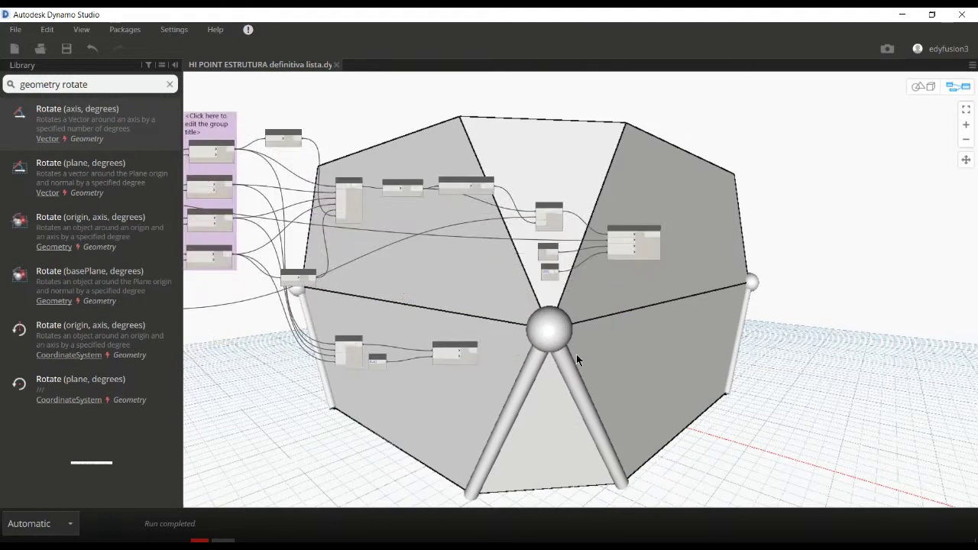
scroll(576, 354, "up", 3)
Add a two-input List.Create beside the Curve Pipe node
left_click(349, 359)
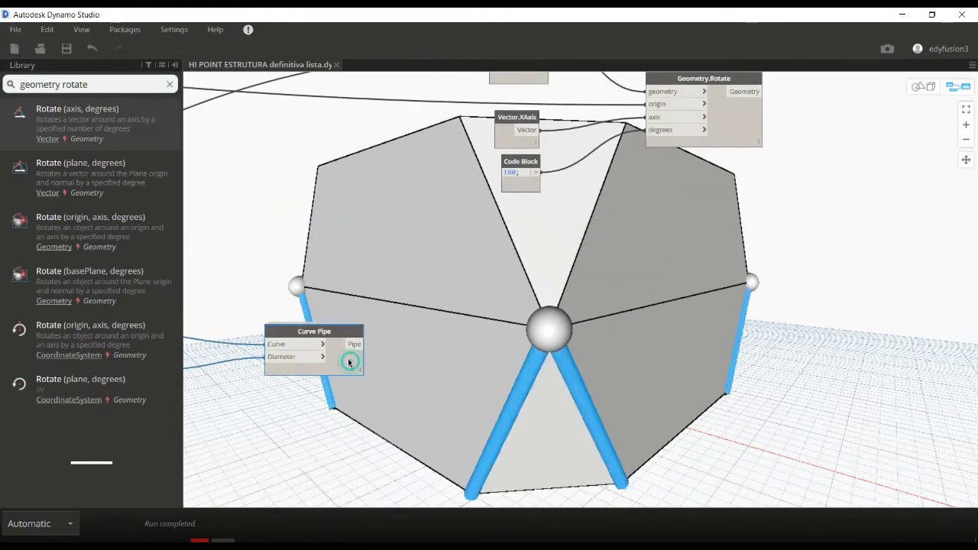
left_click(441, 354)
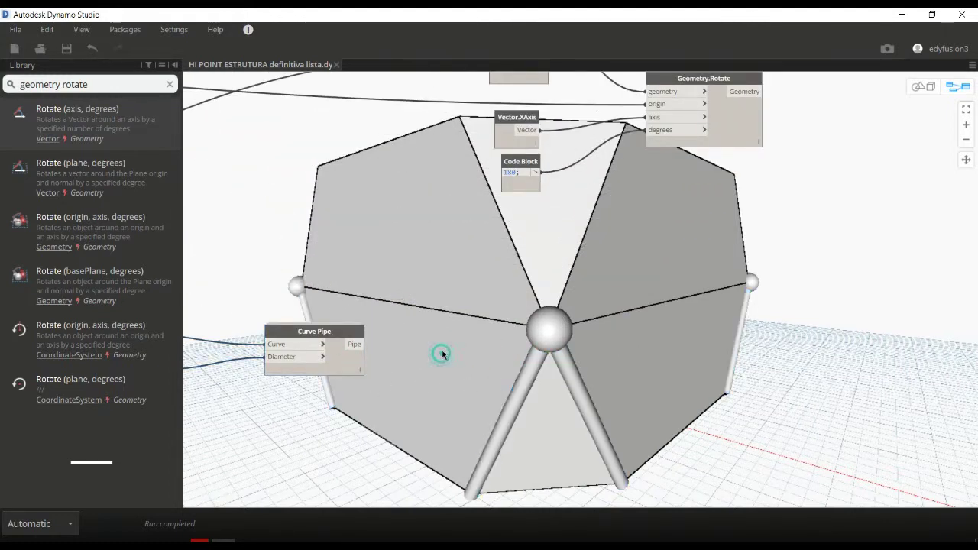
right_click(496, 342)
type("lis")
key("Return")
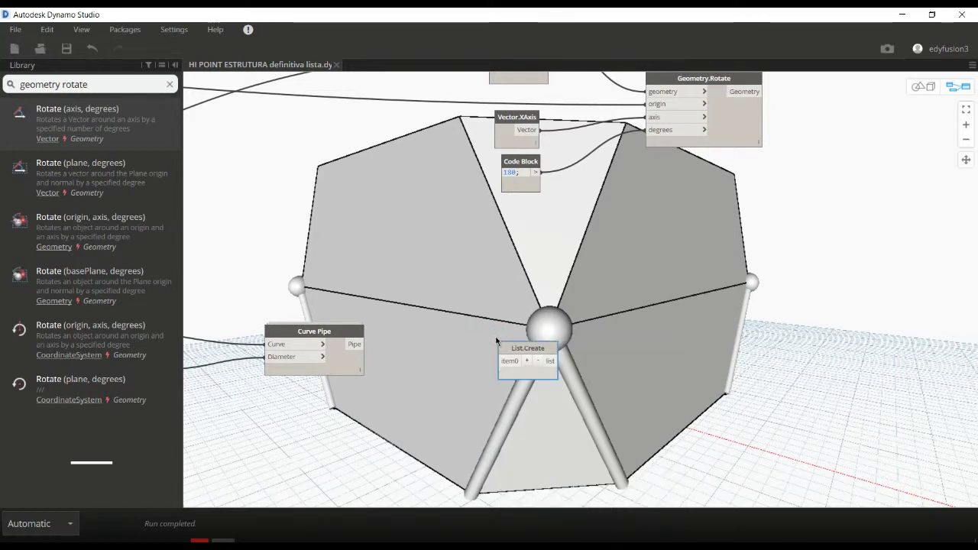
left_click(525, 361)
left_click_drag(527, 348, 498, 315)
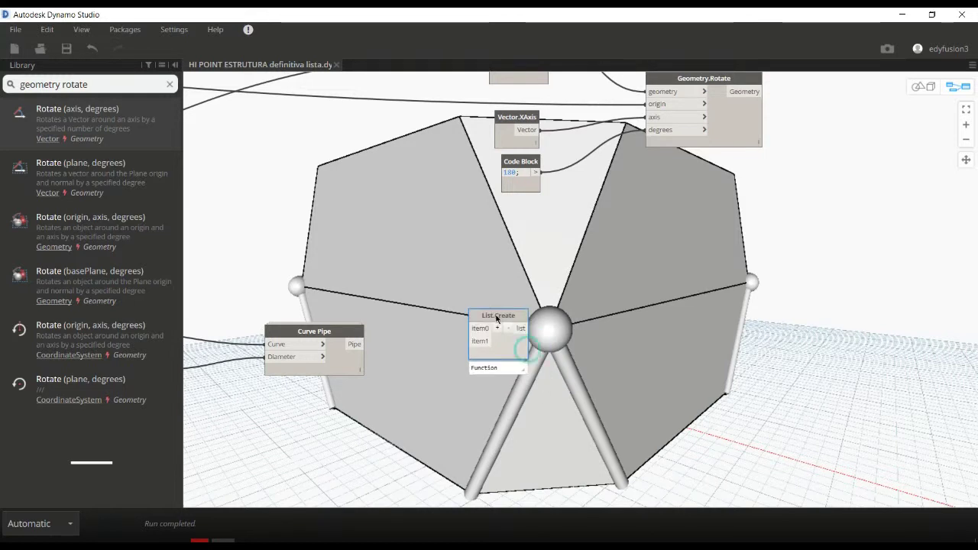
Wire Curve Pipe's Pipe output into the list's item0
left_click_drag(348, 344, 474, 327)
scroll(421, 365, "down", 3)
scroll(421, 375, "down", 3)
scroll(410, 301, "up", 1)
Wire the Sphere output into the list's item1
middle_click_drag(410, 301, 482, 257)
scroll(411, 236, "up", 2)
scroll(408, 241, "up", 3)
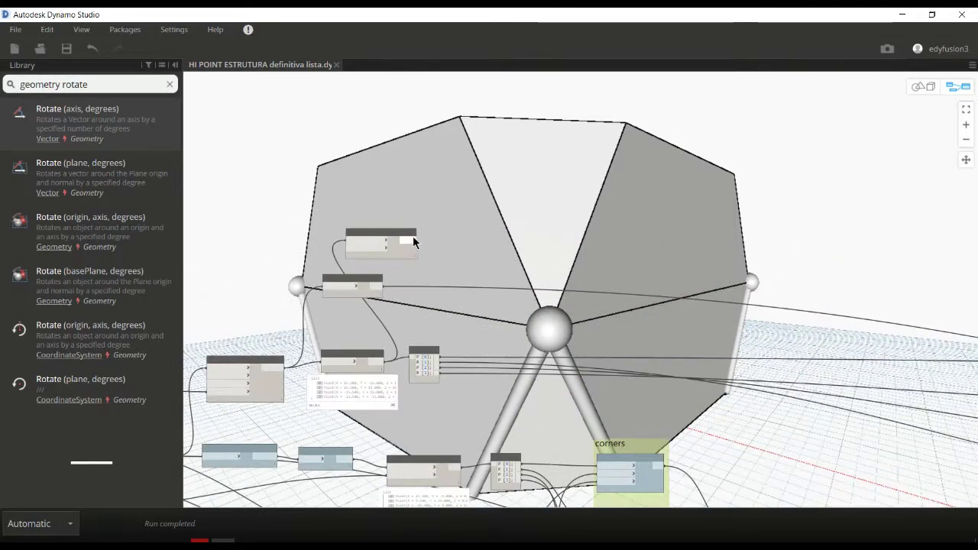
scroll(444, 251, "up", 2)
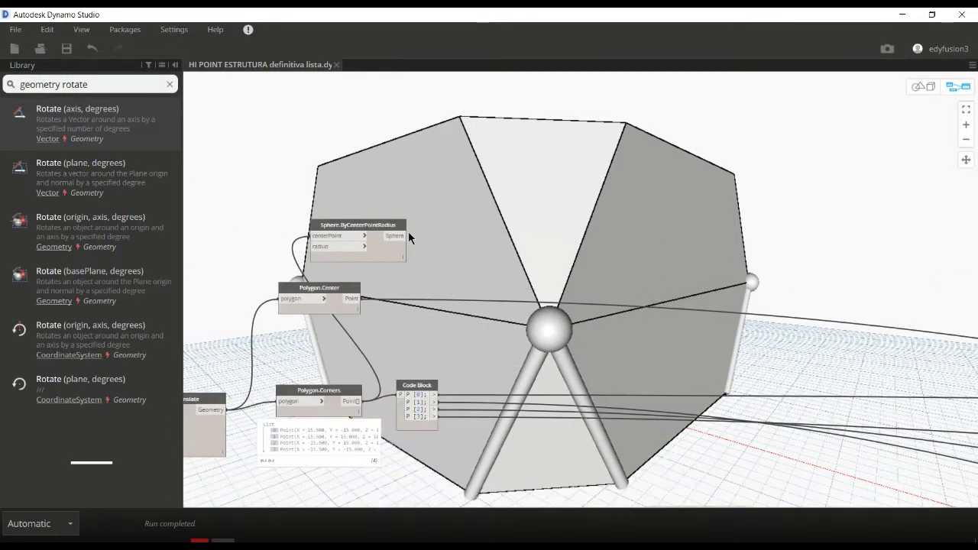
scroll(534, 275, "down", 3)
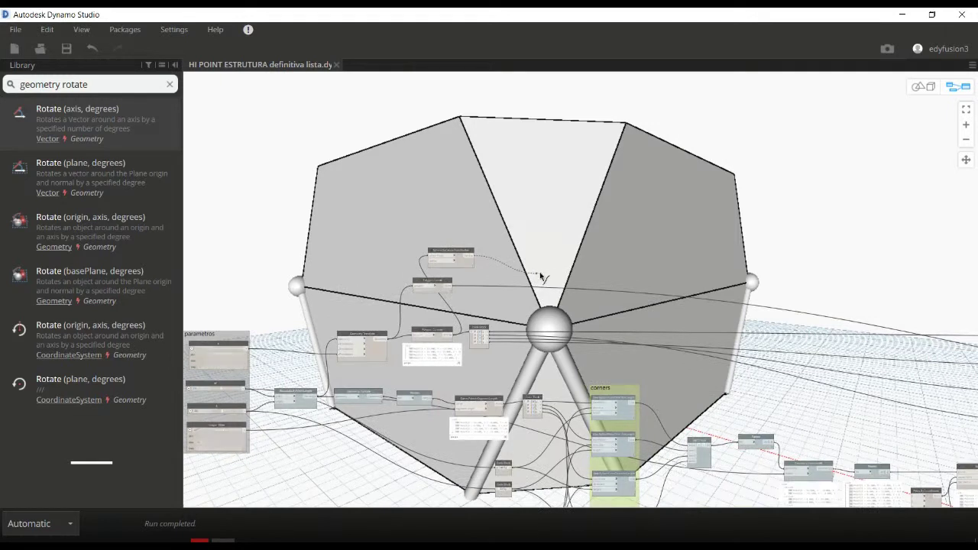
scroll(541, 277, "down", 3)
middle_click_drag(686, 348, 442, 292)
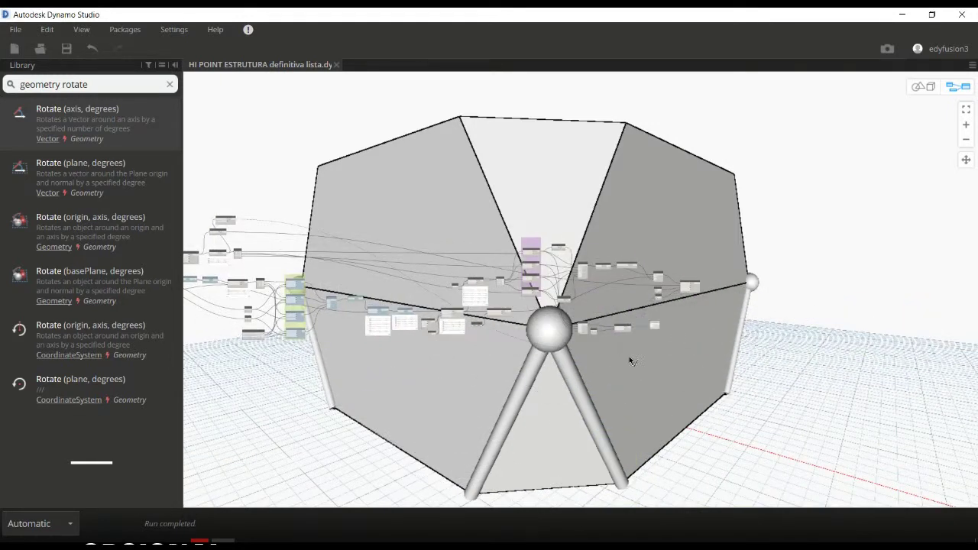
scroll(631, 361, "up", 2)
scroll(672, 329, "up", 2)
scroll(645, 298, "up", 2)
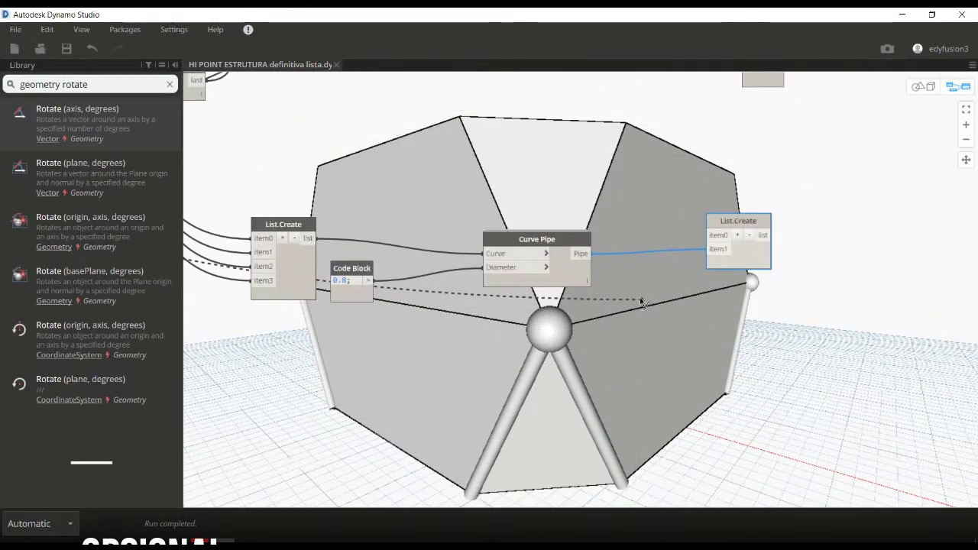
left_click(695, 252)
Select the existing Geometry.Rotate node
scroll(787, 286, "down", 2)
middle_click_drag(820, 316, 470, 384)
left_click(618, 162)
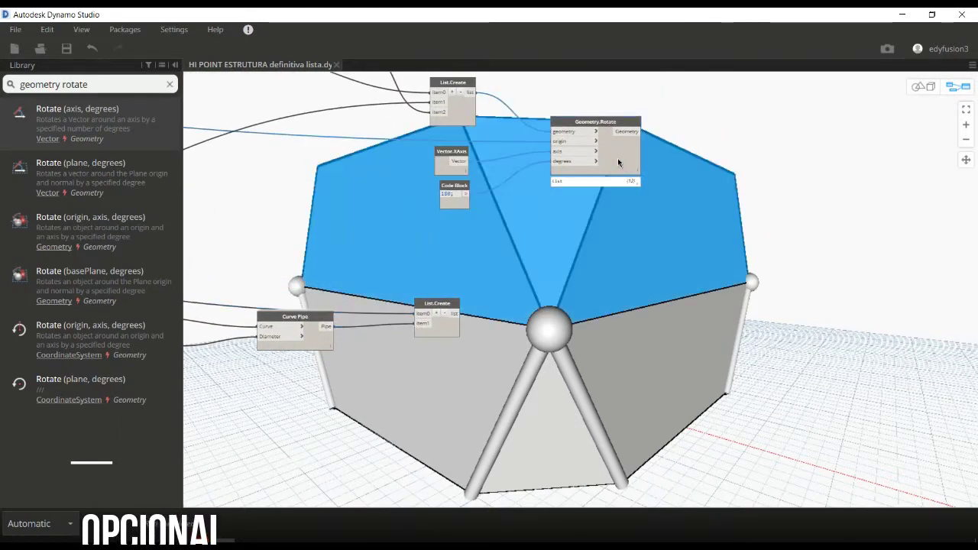
Duplicate Geometry.Rotate with its input connections and place the copy lower
key("ctrl+c")
key("ctrl+v")
left_click_drag(657, 244, 653, 314)
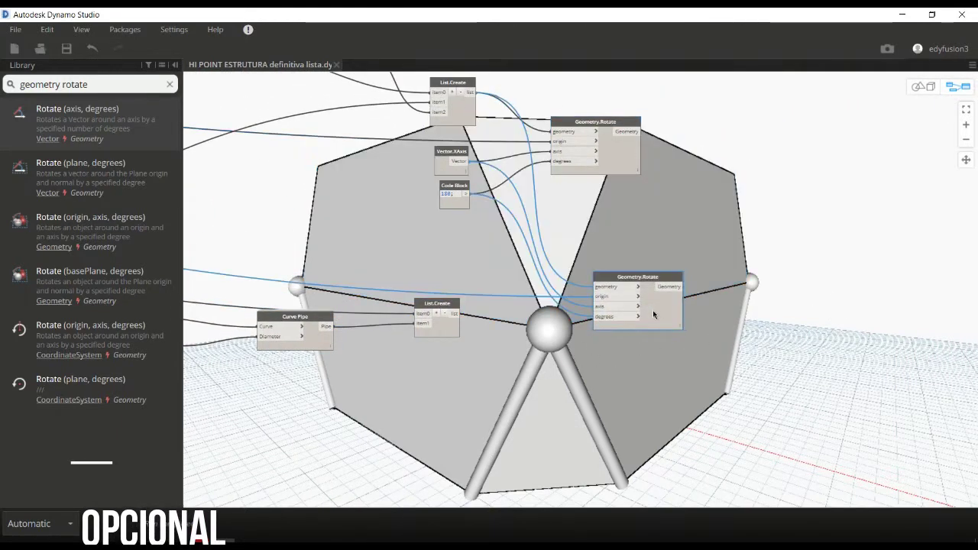
scroll(541, 319, "up", 2)
scroll(541, 319, "up", 1)
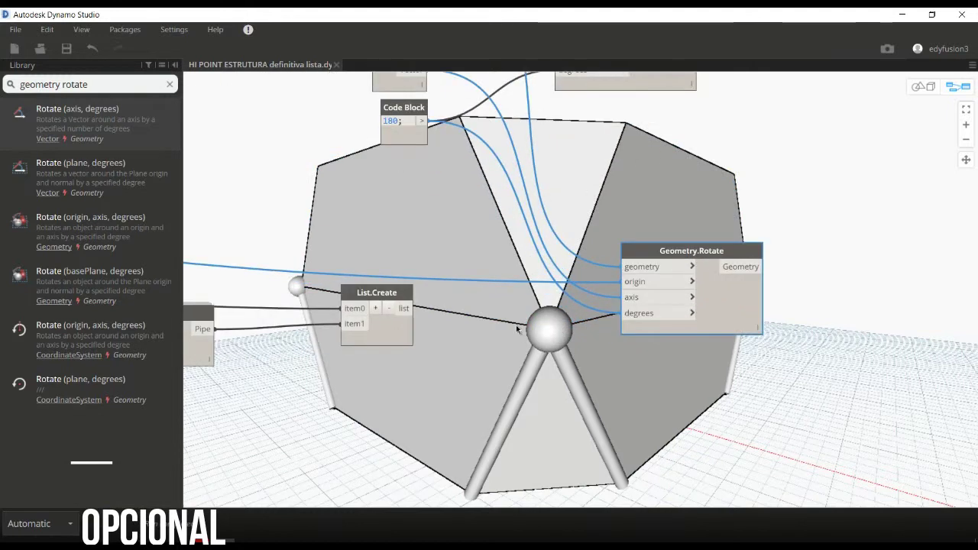
Add a Flatten node fed by the pipe-and-sphere List.Create
right_click(478, 386)
type("fla")
key("Down")
key("Return")
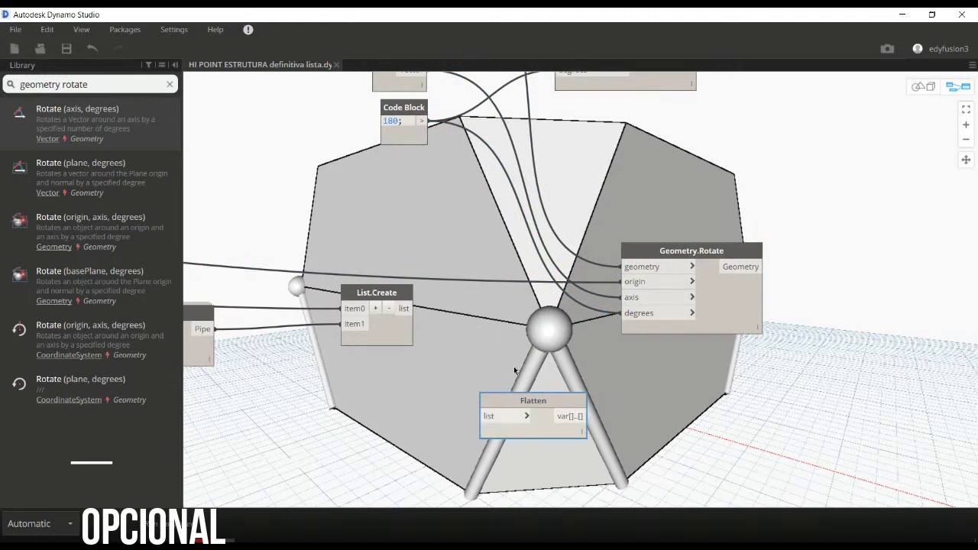
mouse_move(411, 308)
left_mouse_down()
mouse_move(484, 416)
mouse_move(505, 323)
mouse_move(628, 268)
left_mouse_up()
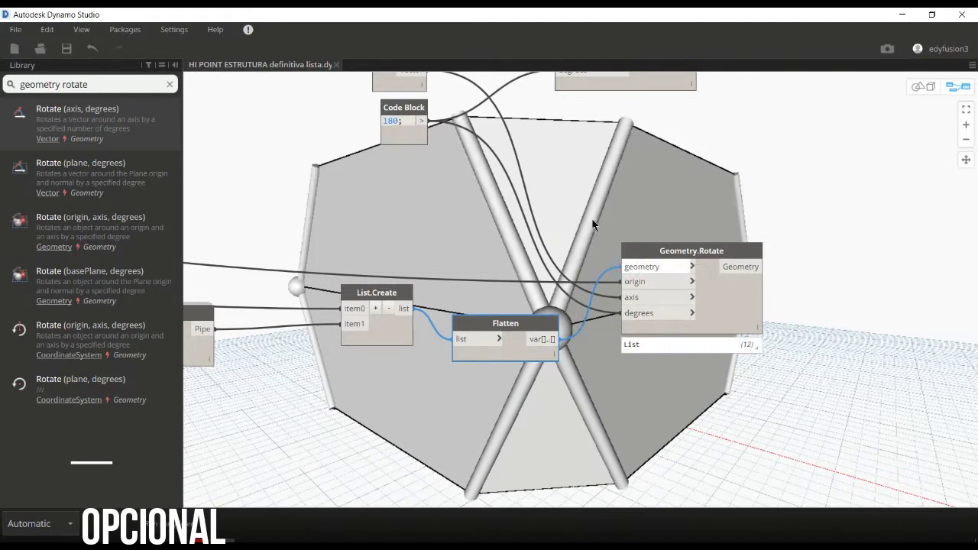
middle_click_drag(619, 175, 596, 227)
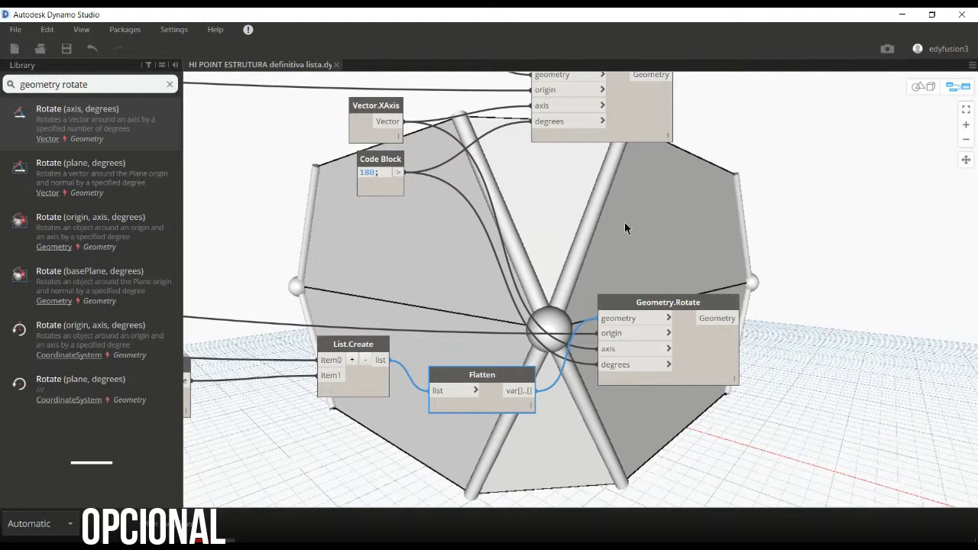
Remove the extra List.Create node from the graph
mouse_move(368, 444)
middle_mouse_down()
mouse_move(464, 421)
mouse_move(467, 411)
middle_mouse_up()
left_click_drag(315, 384, 313, 396)
left_click(451, 403)
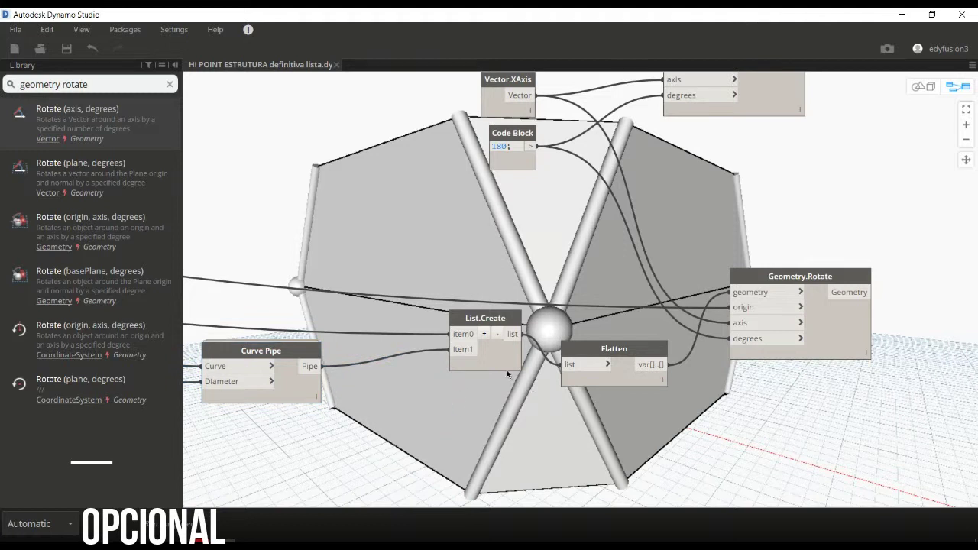
left_click(496, 334)
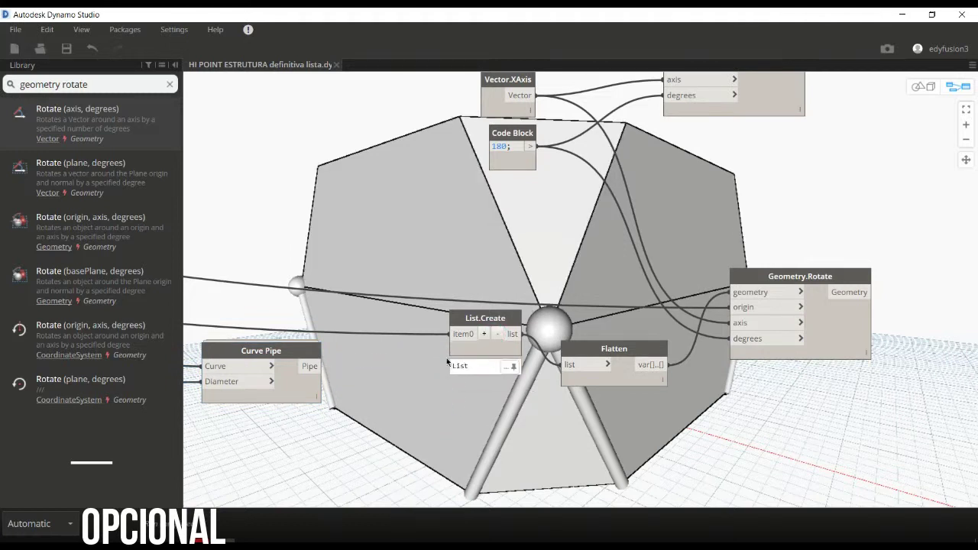
left_click(309, 366)
left_click(451, 334)
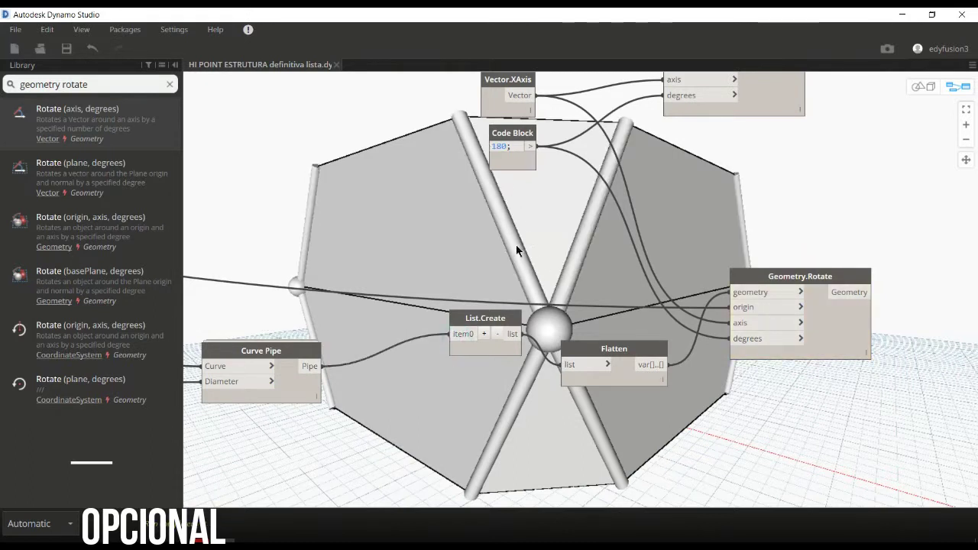
left_click_drag(491, 321, 450, 358)
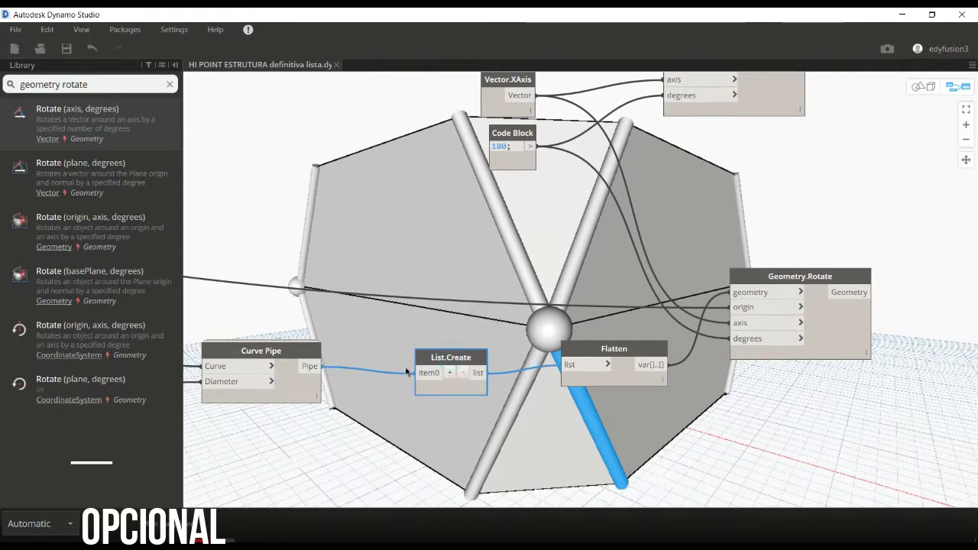
key("Delete")
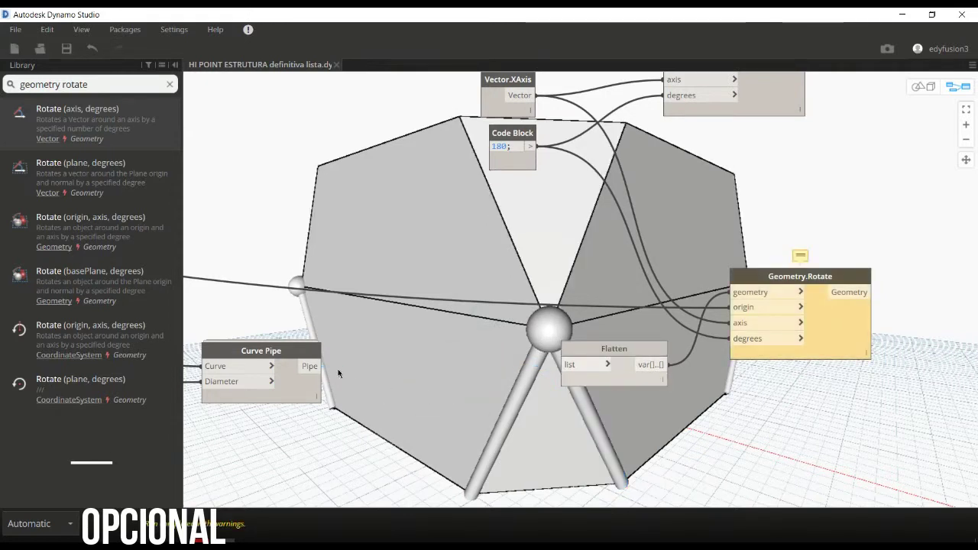
Wire Curve Pipe's Pipe output directly into Flatten and tidy Flatten and Geometry.Rotate
left_click(310, 366)
left_click(574, 365)
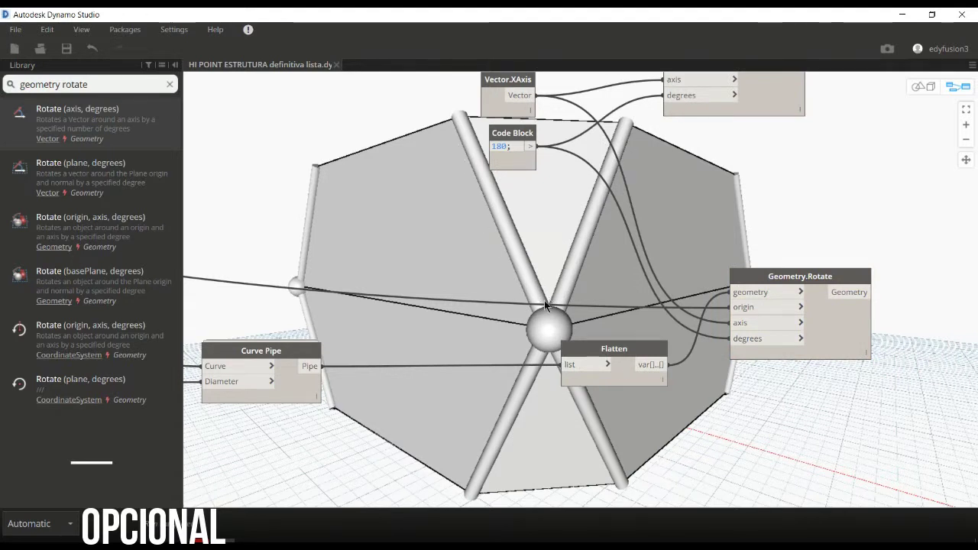
left_click_drag(612, 352, 534, 361)
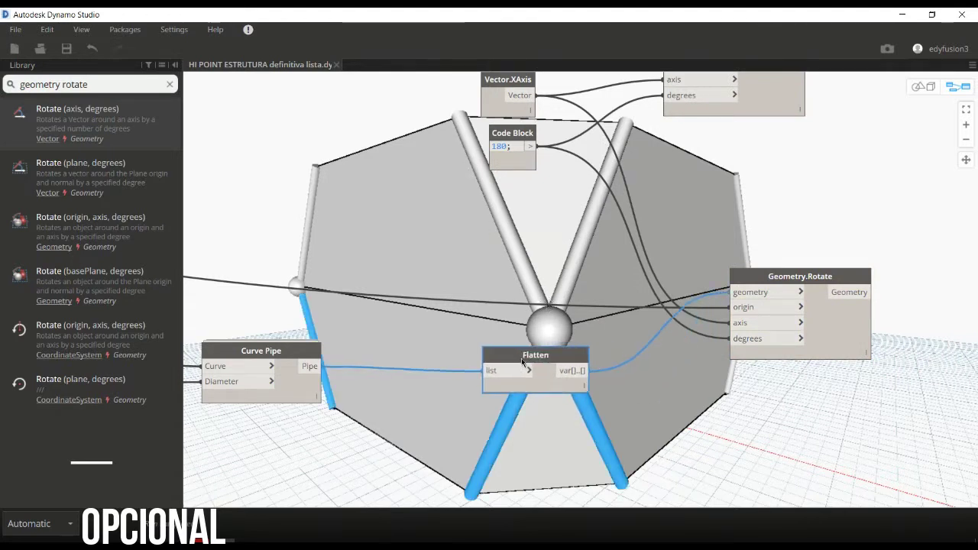
left_click_drag(840, 345, 826, 356)
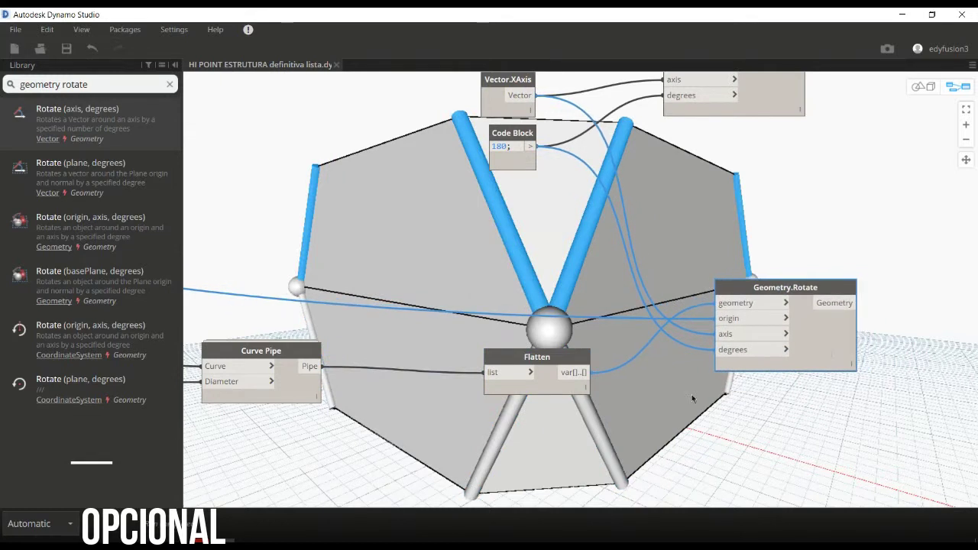
Toggle Flatten's preview and Curve Pipe's preview off and on to show crossed pipes
right_click(548, 380)
left_click(586, 312)
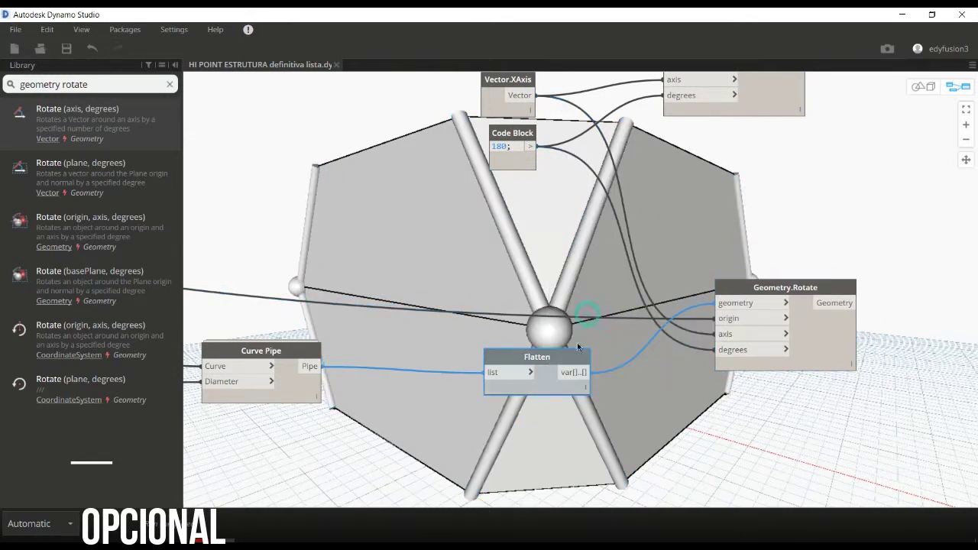
right_click(285, 386)
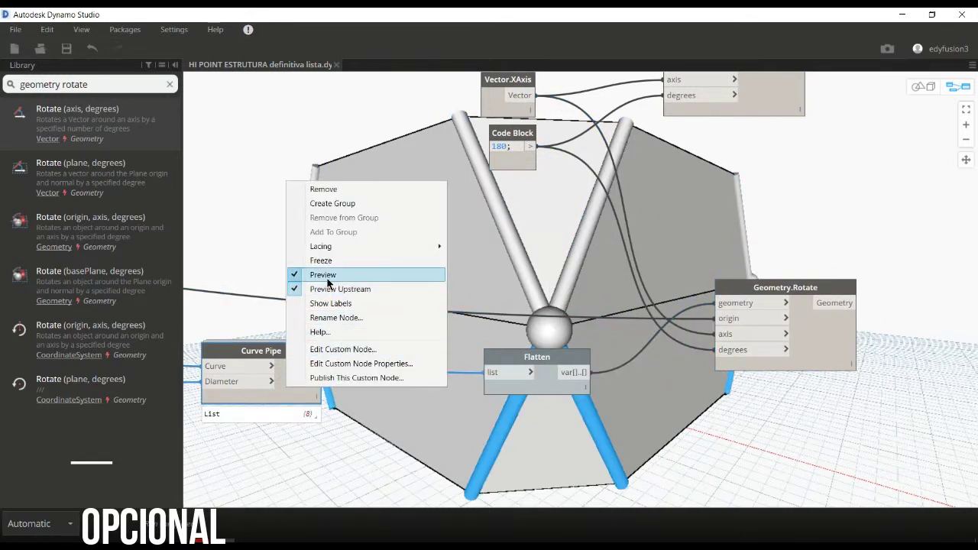
left_click(327, 278)
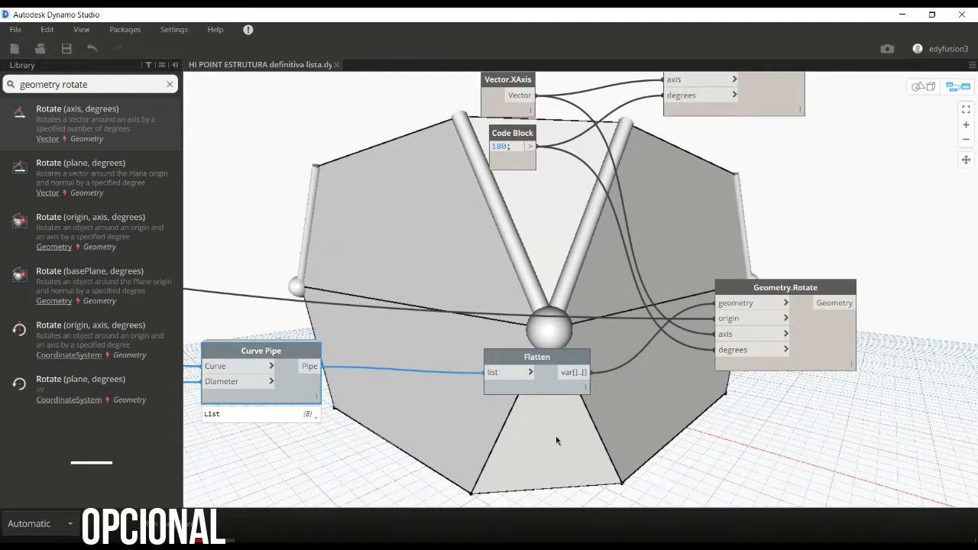
right_click(301, 396)
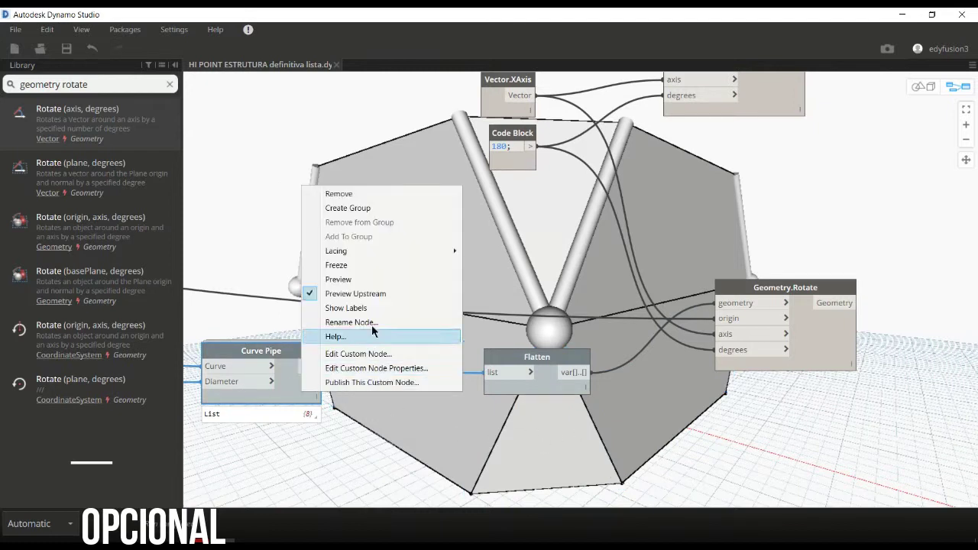
left_click(361, 281)
left_click(786, 358)
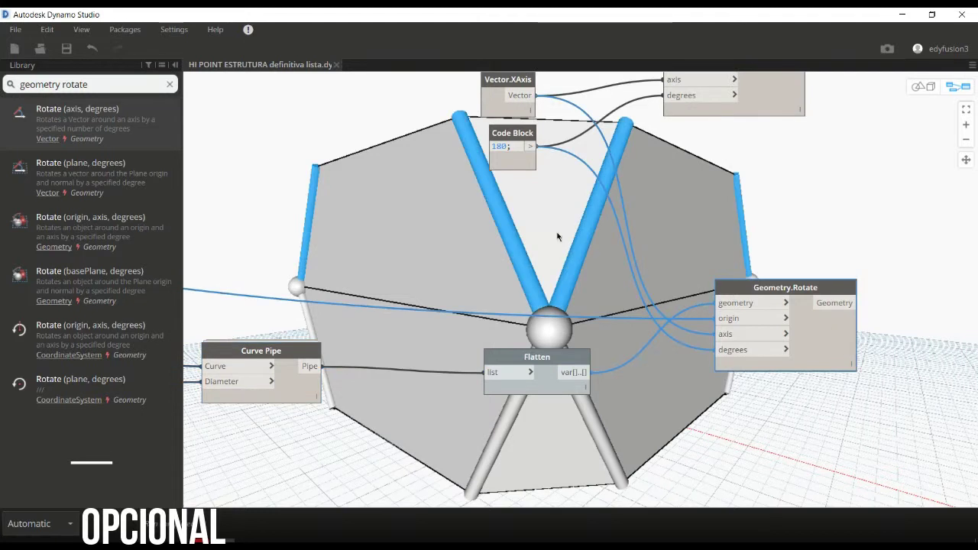
left_click(731, 442)
mouse_move(774, 416)
middle_mouse_down()
mouse_move(603, 430)
mouse_move(550, 420)
middle_mouse_up()
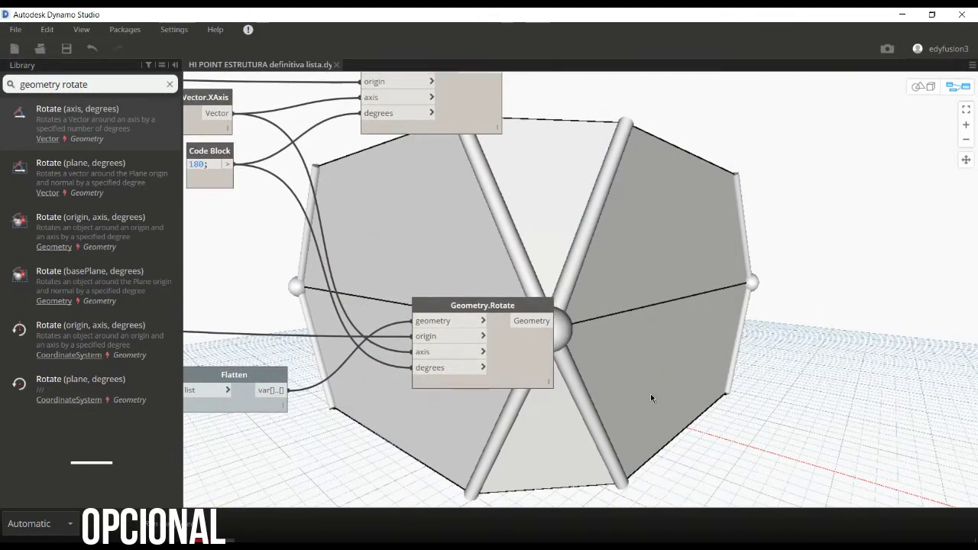
Place a three-input List.Create node beside the sphere
scroll(623, 409, "down", 2)
scroll(628, 409, "down", 2)
scroll(602, 399, "down", 1)
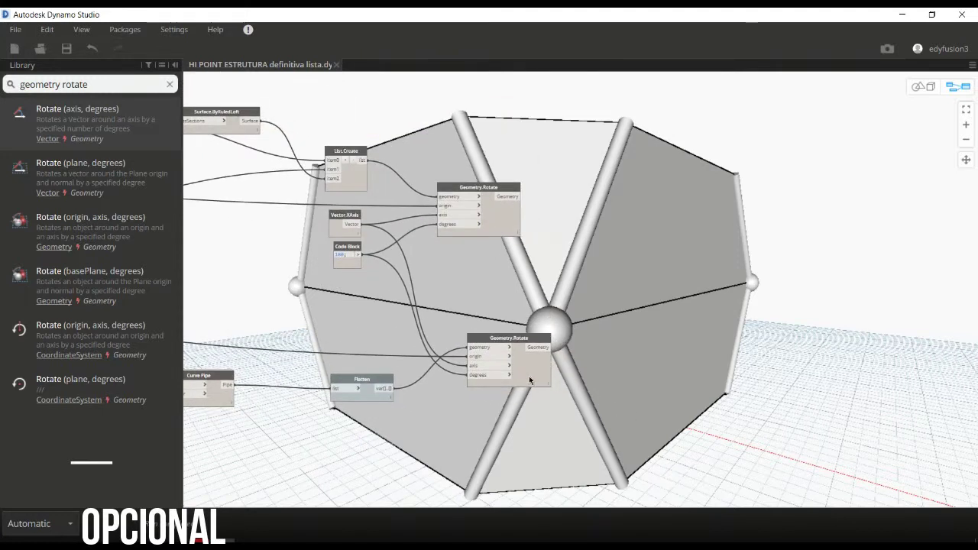
left_click(529, 379)
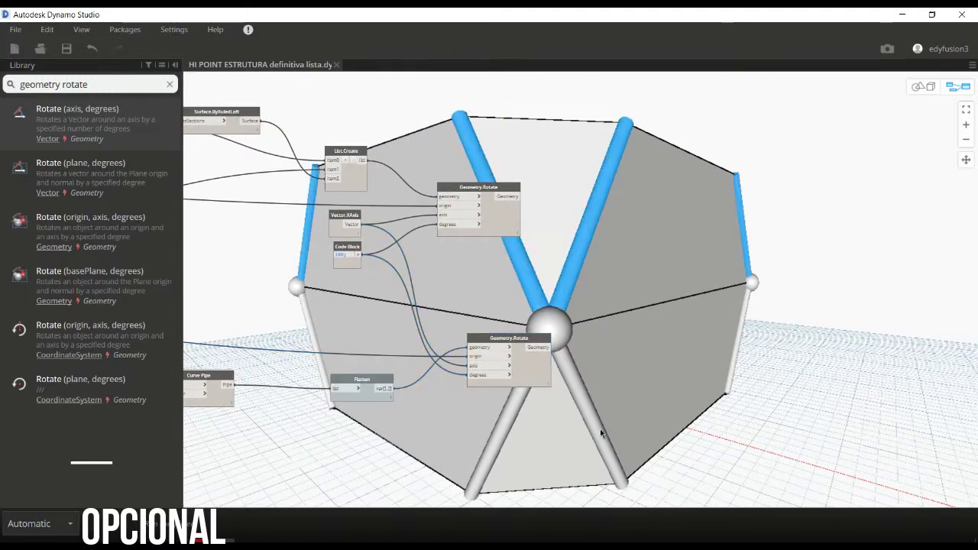
right_click(653, 401)
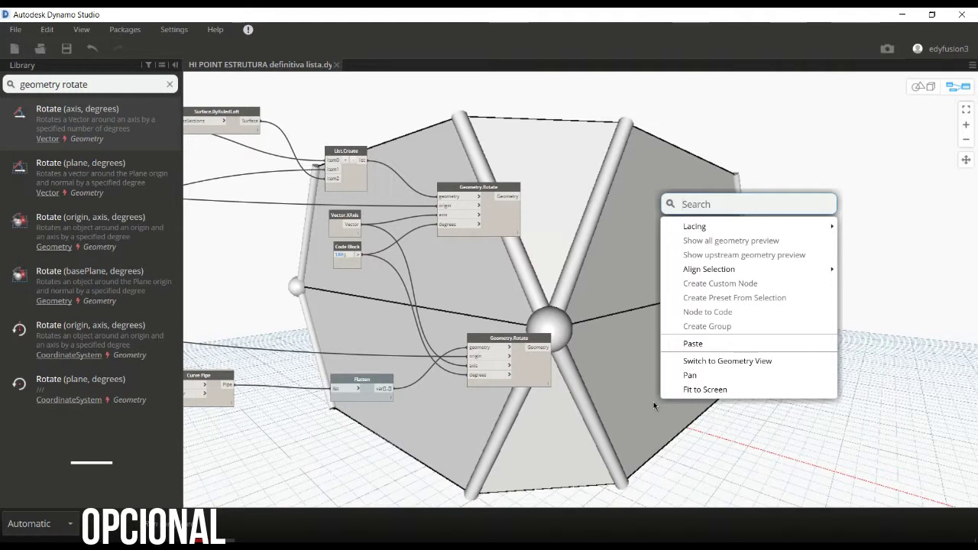
type("lis")
key("Escape")
key("Return")
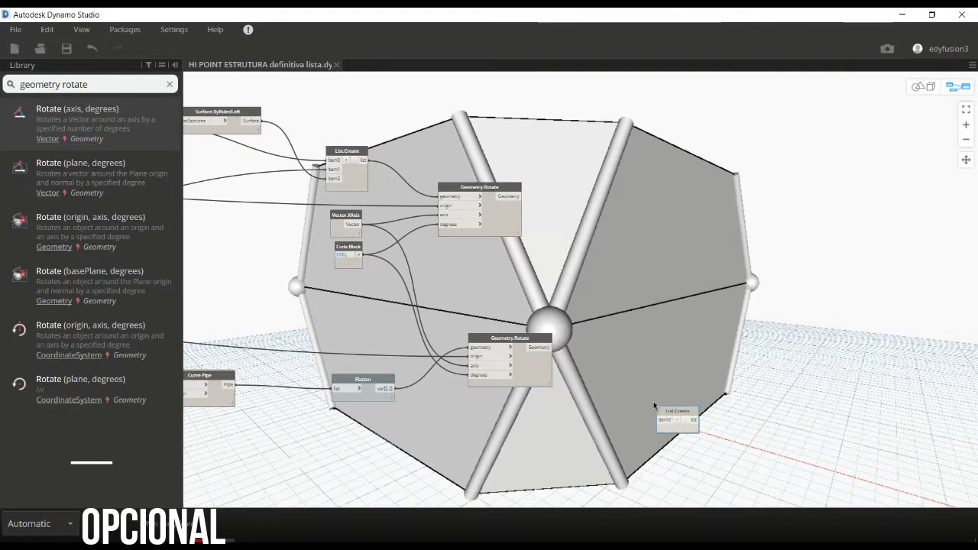
scroll(653, 401, "up", 3)
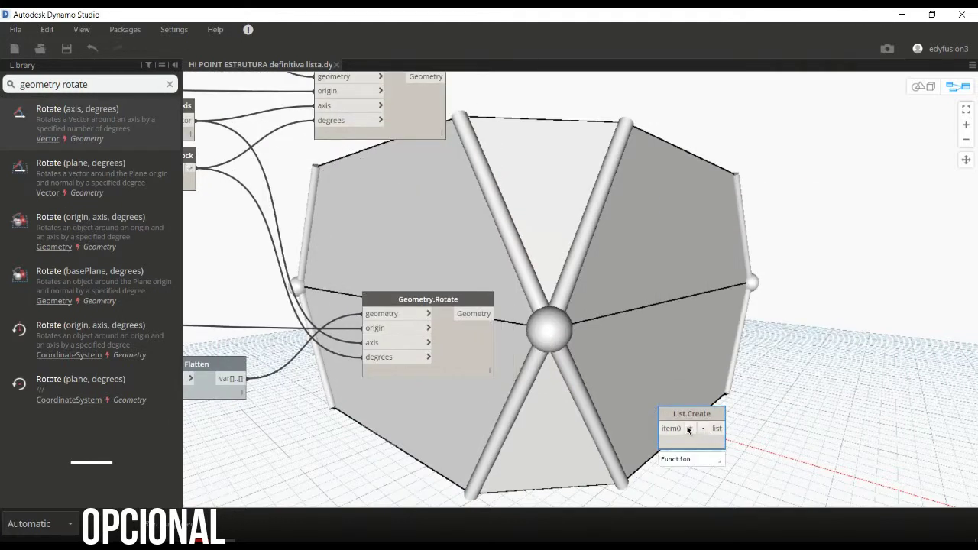
left_click(687, 428)
left_click(687, 428)
left_click_drag(691, 415, 641, 342)
Wire the rotated pipes into List.Create item0 and the pipes into item1
left_click(493, 313)
left_click(611, 355)
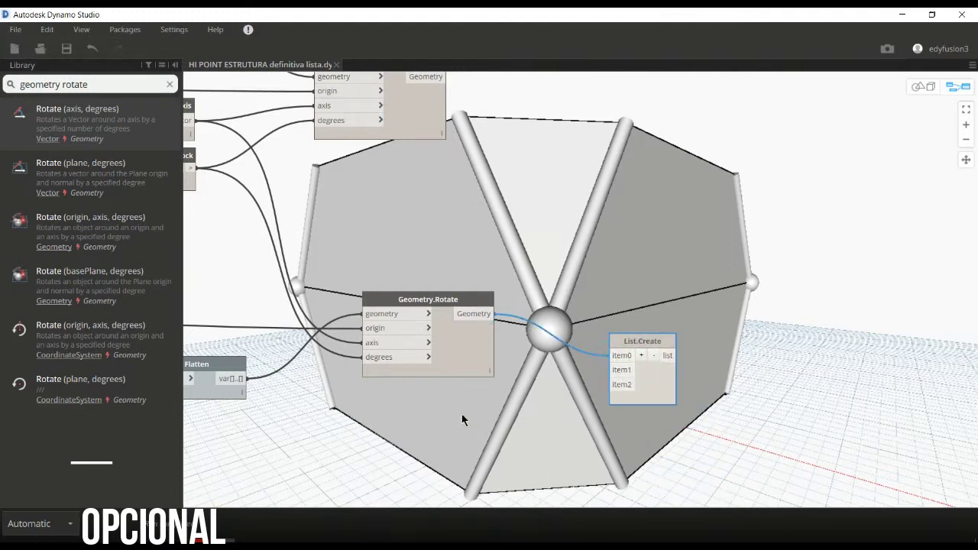
scroll(473, 401, "down", 3)
left_click(251, 311)
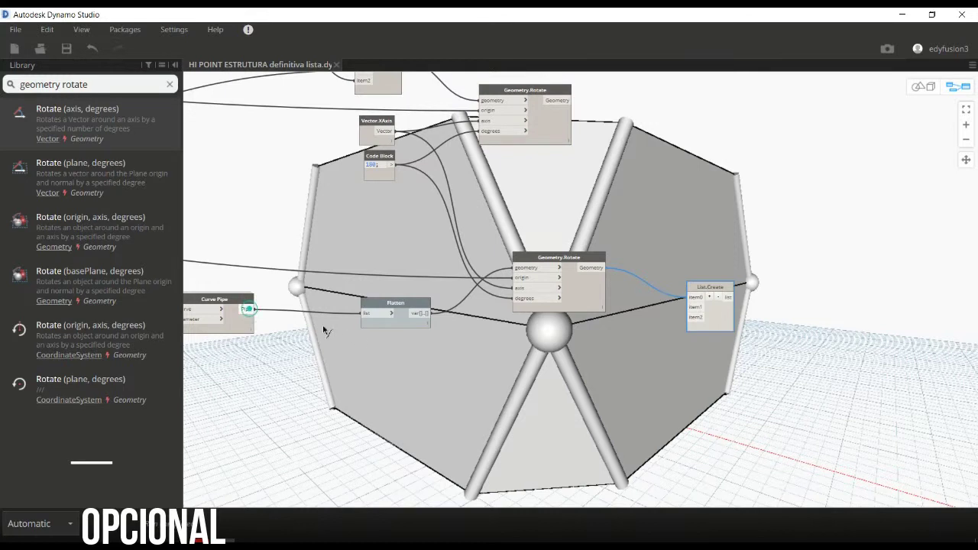
left_click(695, 307)
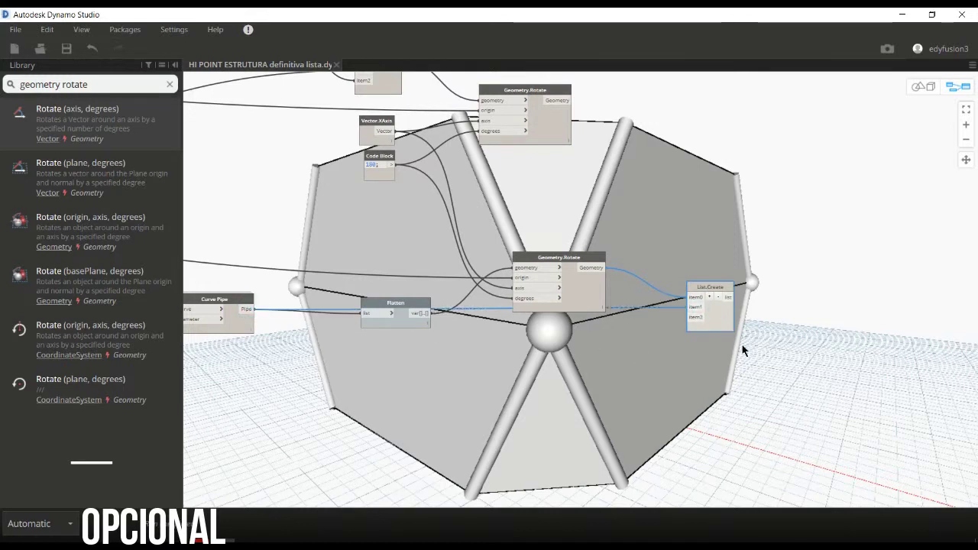
Connect a third geometry output to List.Create item2
left_click(717, 332)
scroll(547, 374, "down", 6)
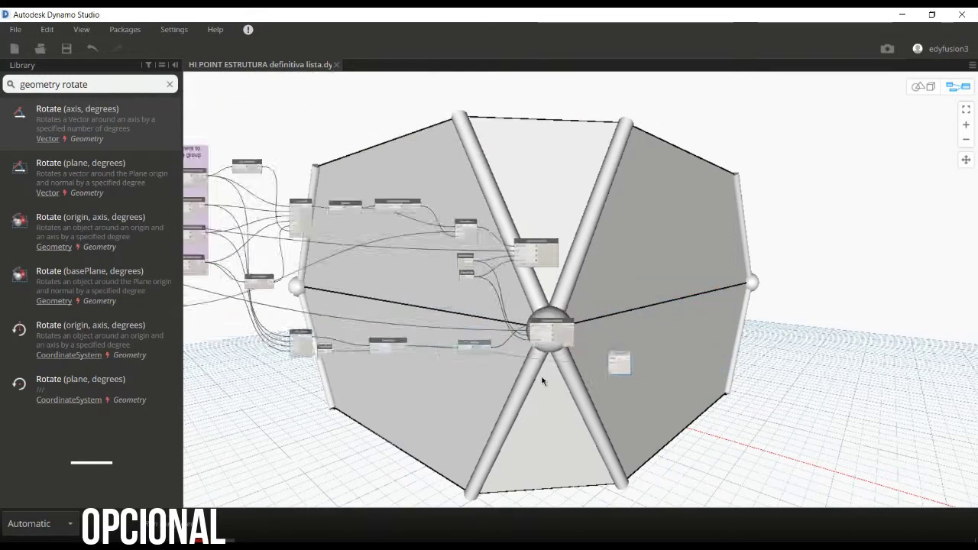
scroll(533, 386, "up", 4)
scroll(504, 344, "up", 2)
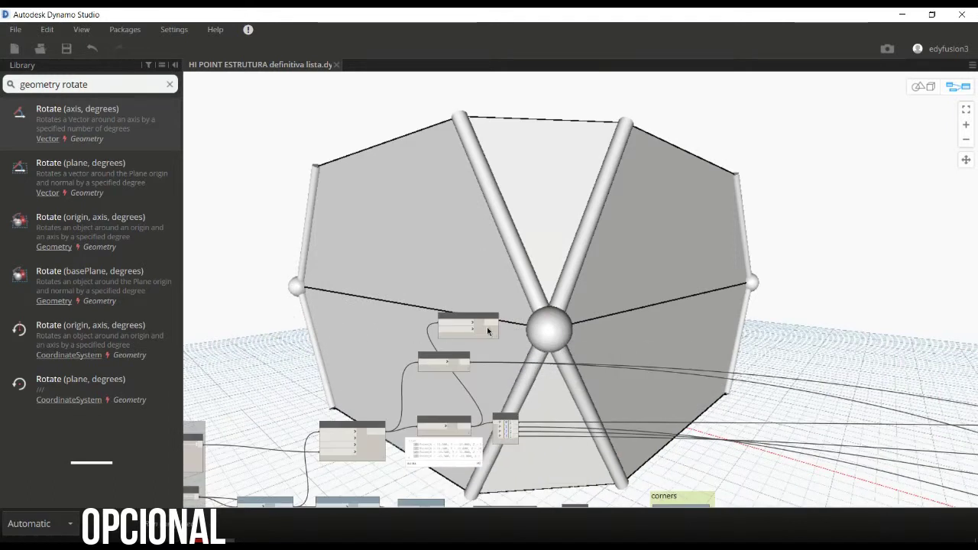
scroll(487, 327, "down", 2)
middle_click_drag(489, 336, 879, 433)
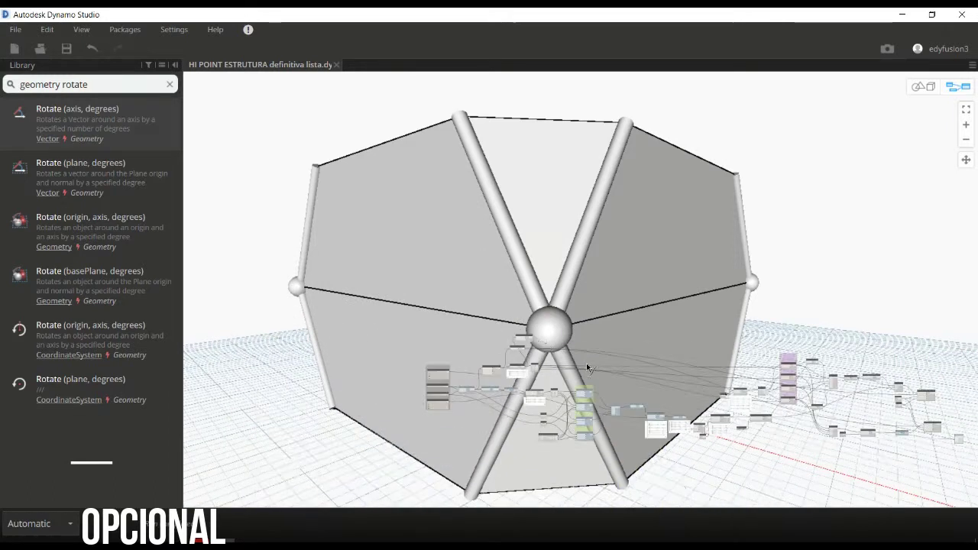
scroll(882, 440, "up", 2)
scroll(863, 387, "up", 2)
scroll(863, 386, "up", 2)
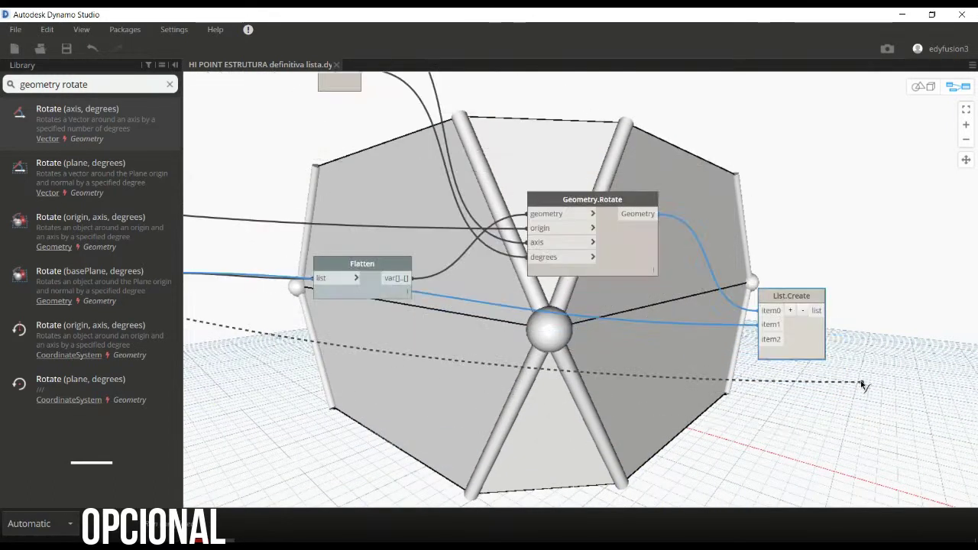
left_click(768, 344)
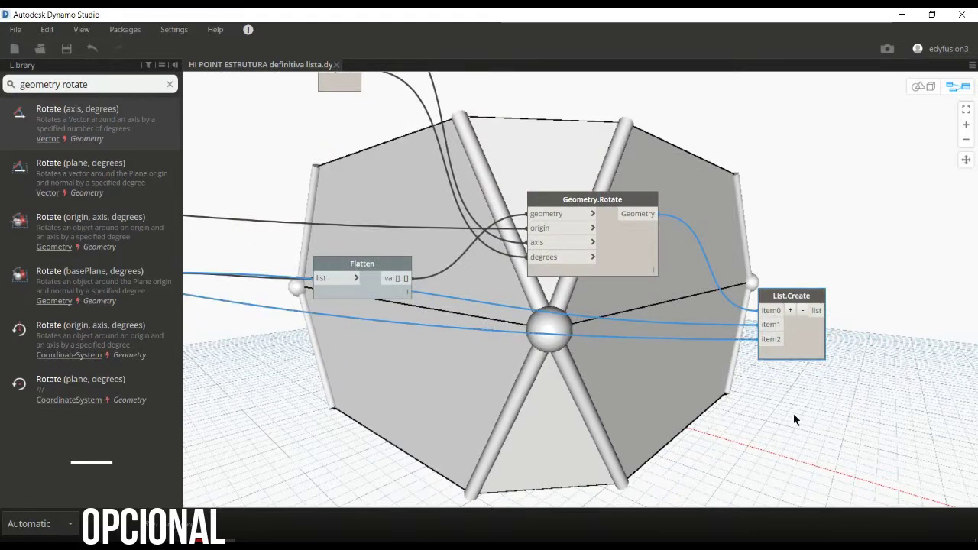
Preview the rotated surfaces and the Surface.ByRuledLoft surface by selecting their nodes
middle_click_drag(792, 419, 526, 442)
scroll(525, 442, "down", 3)
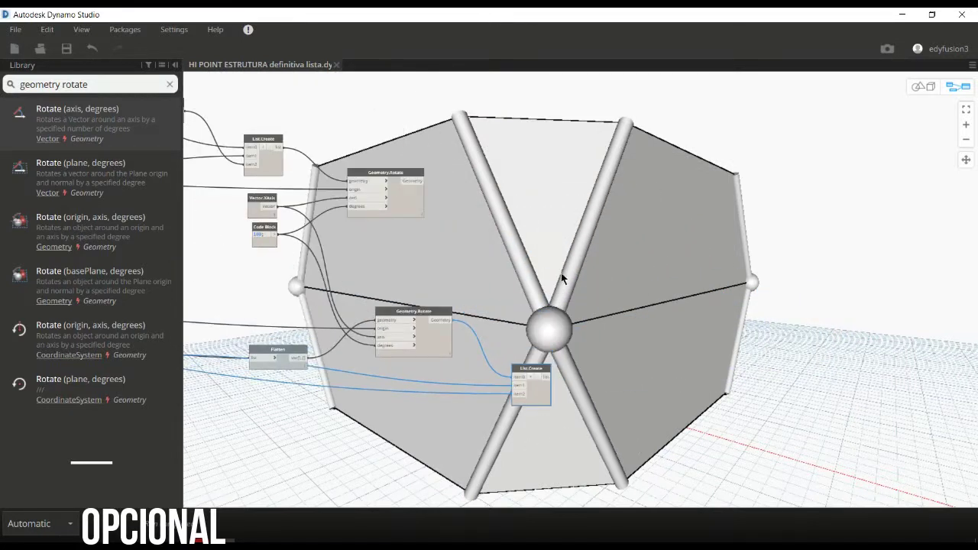
scroll(489, 245, "up", 1)
left_click(489, 244)
left_click(382, 193)
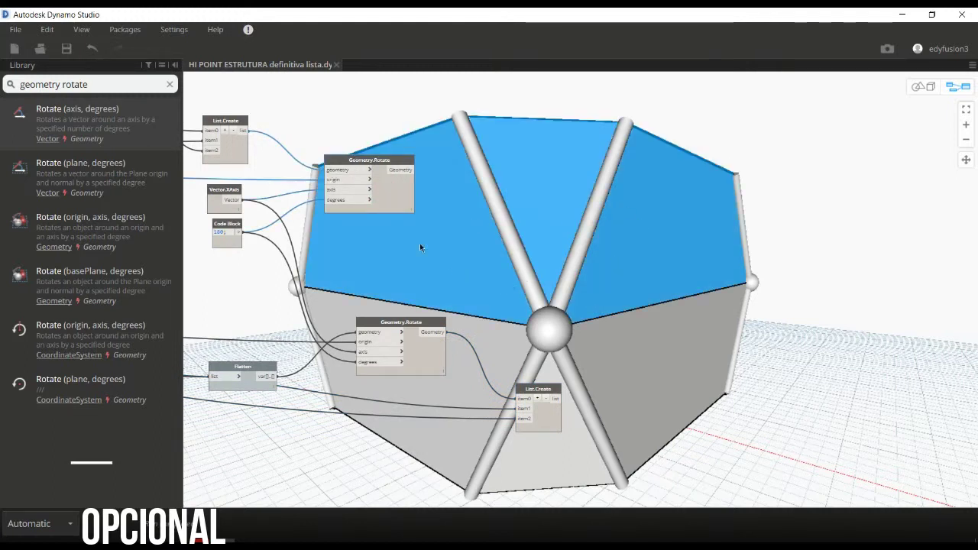
middle_click_drag(419, 246, 607, 334)
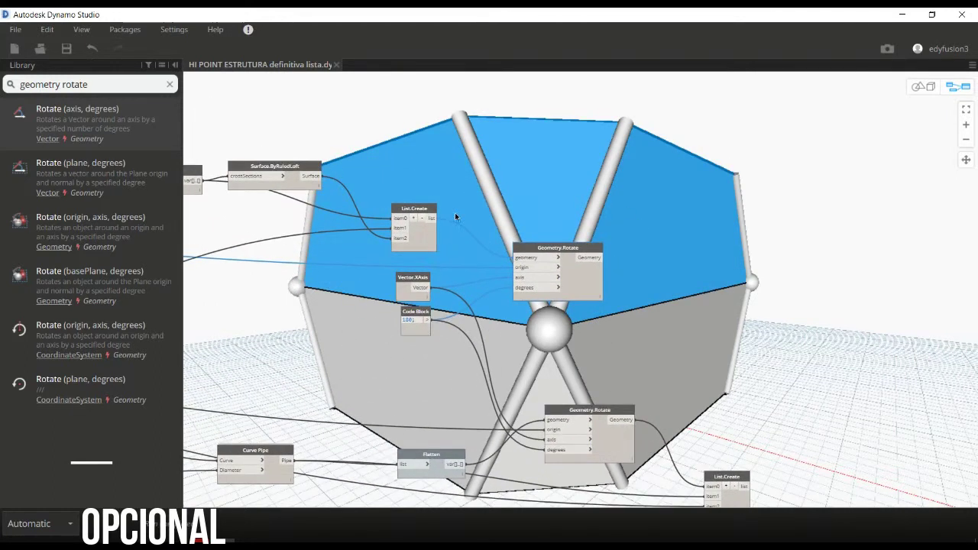
left_click(414, 229)
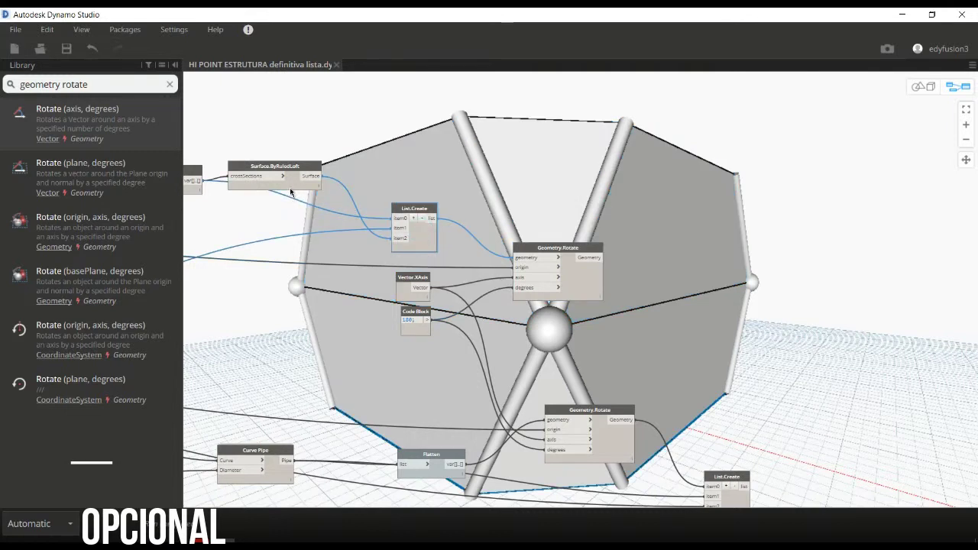
left_click(290, 184)
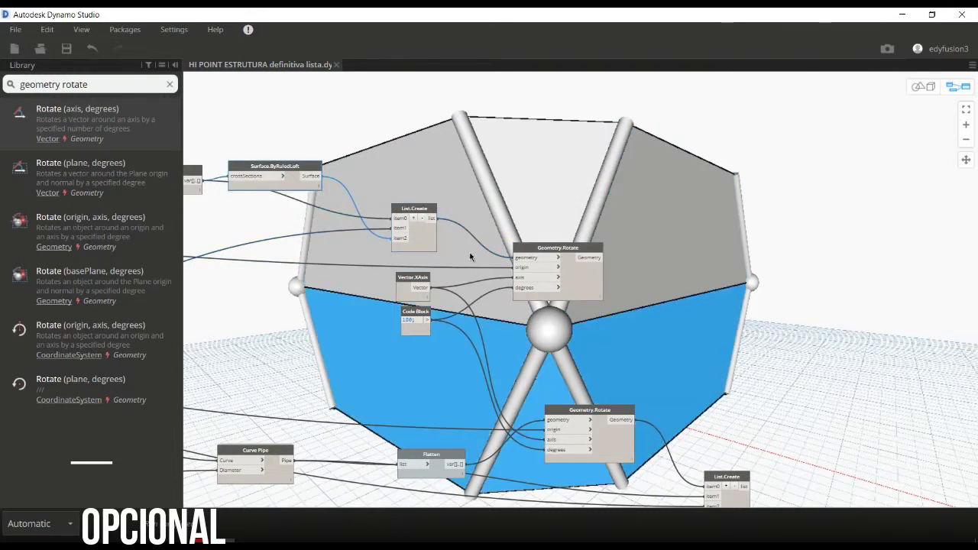
Add a two-input List.Create with the loft surface in item0 and its rotated copy in item1
right_click(676, 194)
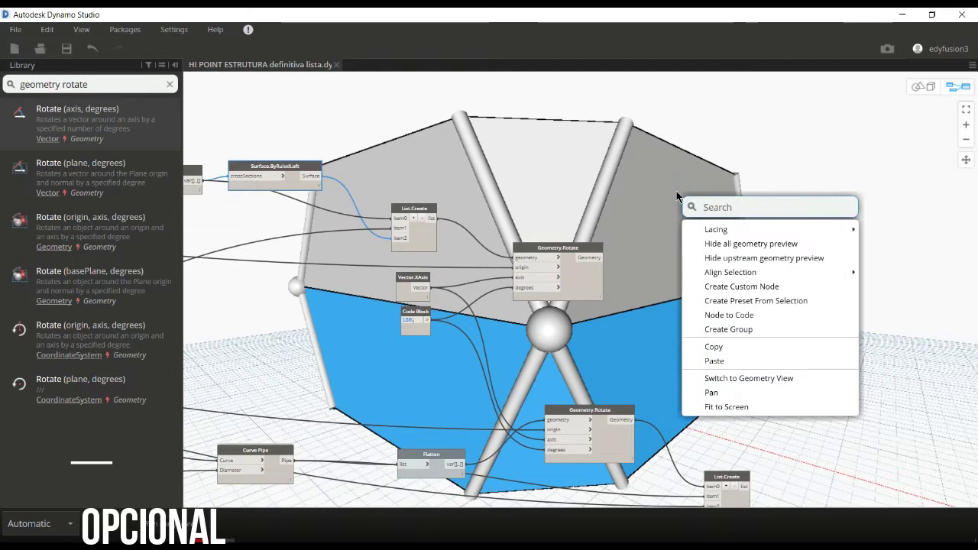
type("list")
key("Return")
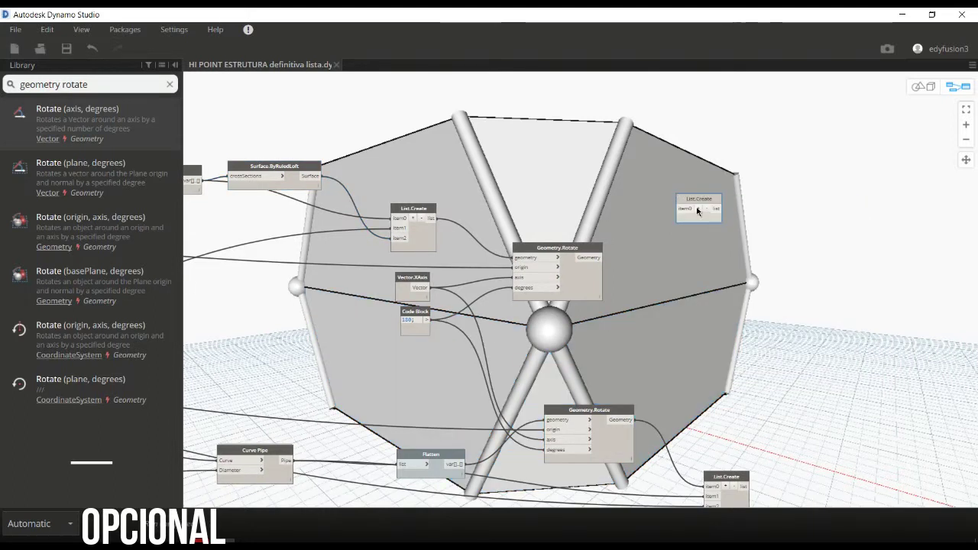
left_click(696, 209)
left_click(576, 284)
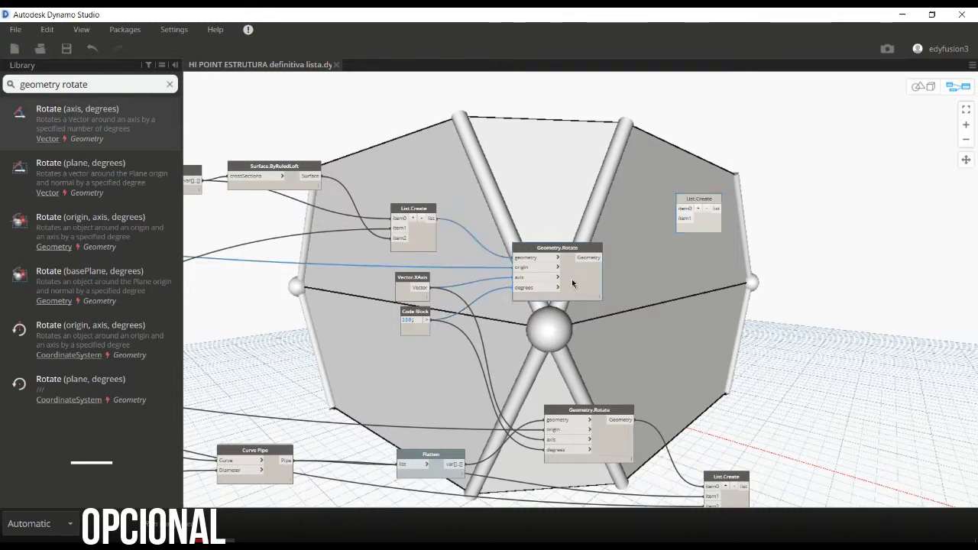
left_click_drag(596, 259, 678, 218)
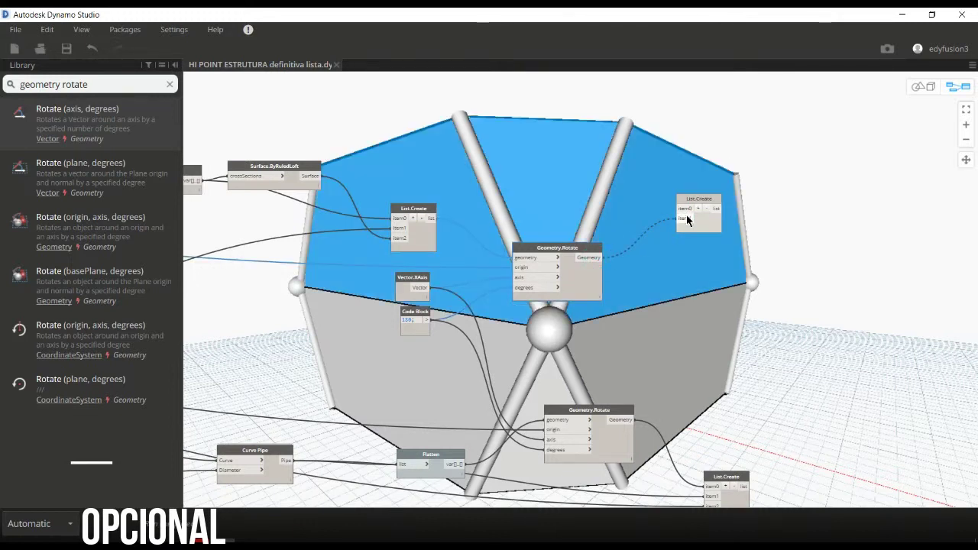
left_click(573, 189)
left_click(289, 186)
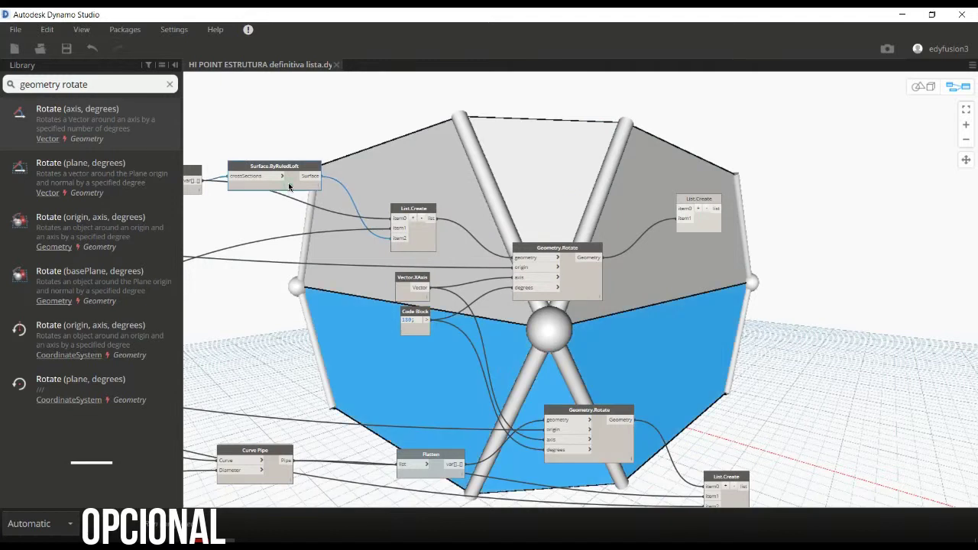
left_click(359, 168)
left_click_drag(314, 176, 655, 206)
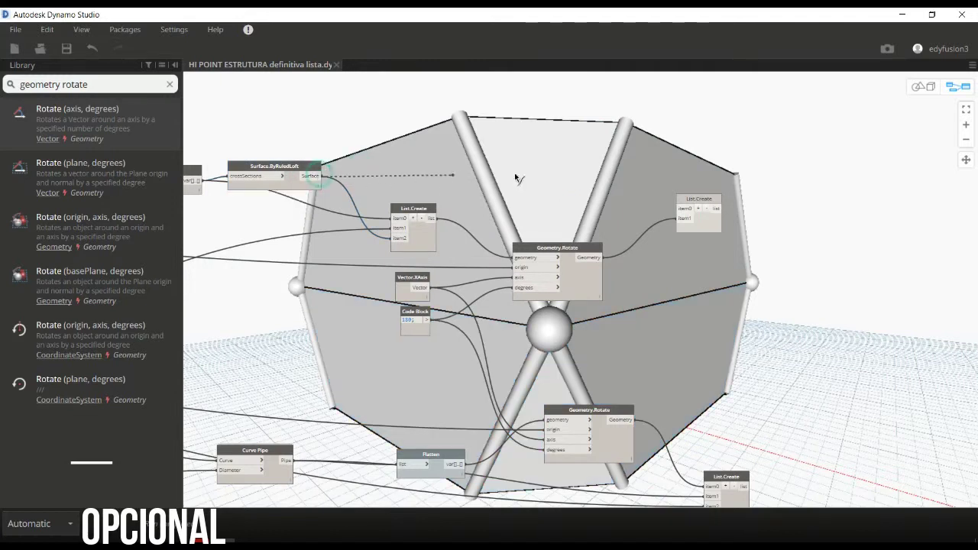
left_click(679, 208)
Tidy the List.Create nodes and place another empty List.Create between them
middle_click_drag(795, 282, 593, 227)
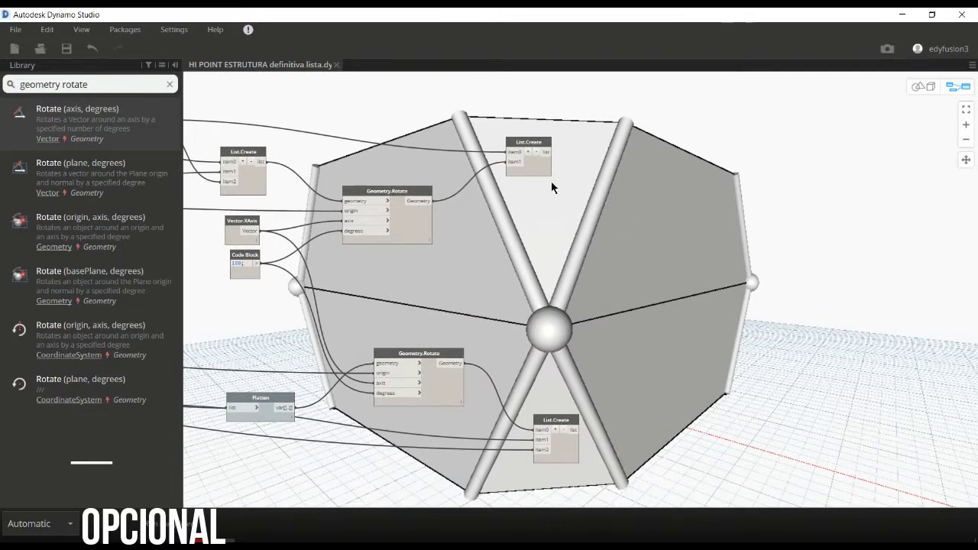
left_click_drag(538, 153, 549, 163)
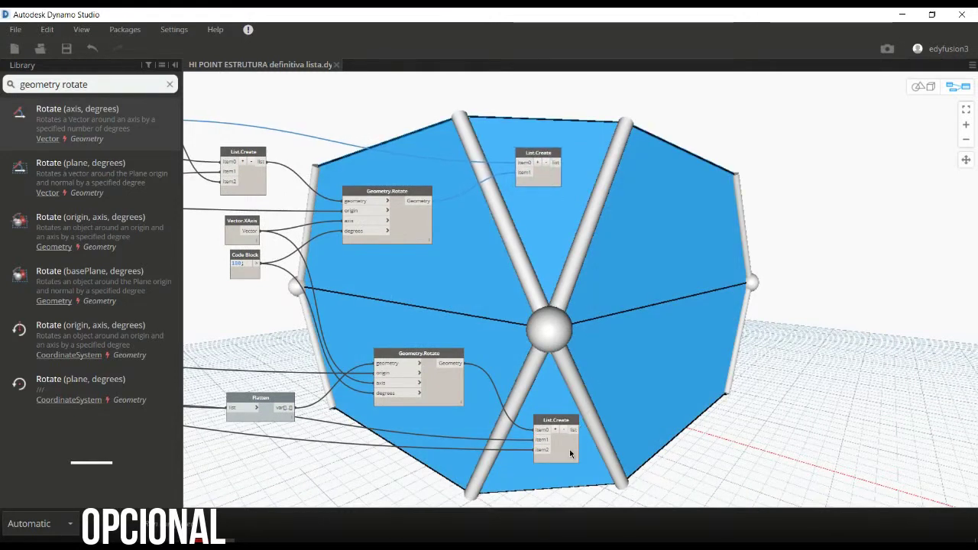
left_click_drag(570, 454, 566, 436)
left_click(623, 339)
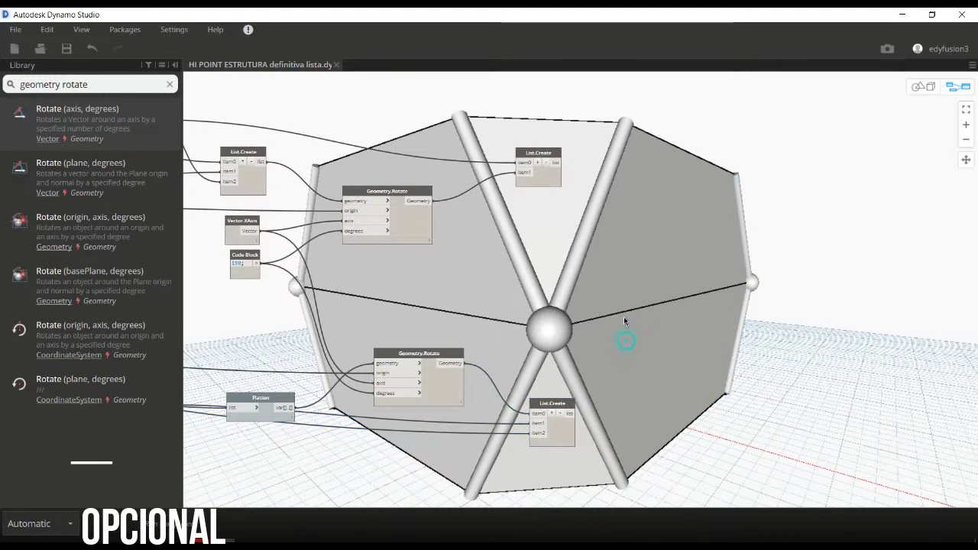
right_click(620, 281)
type("list")
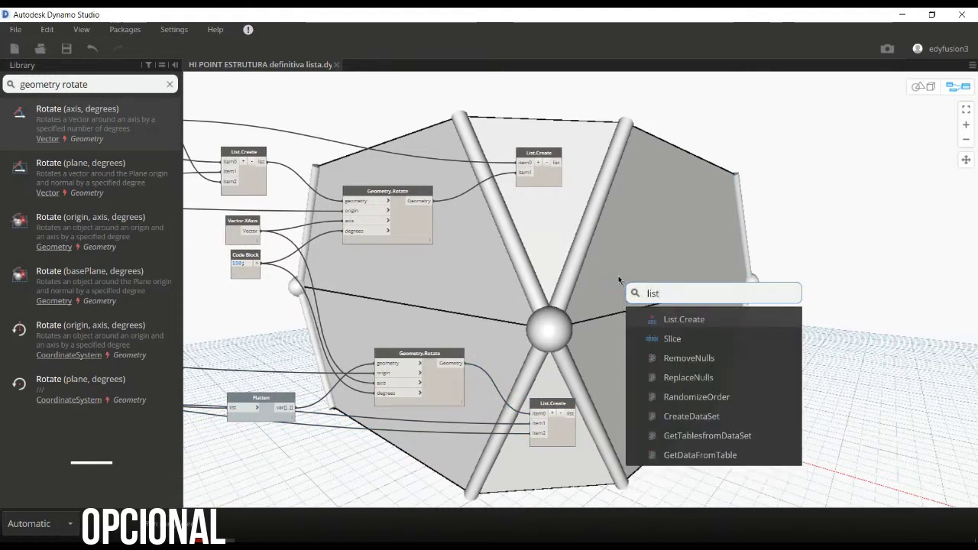
key("Return")
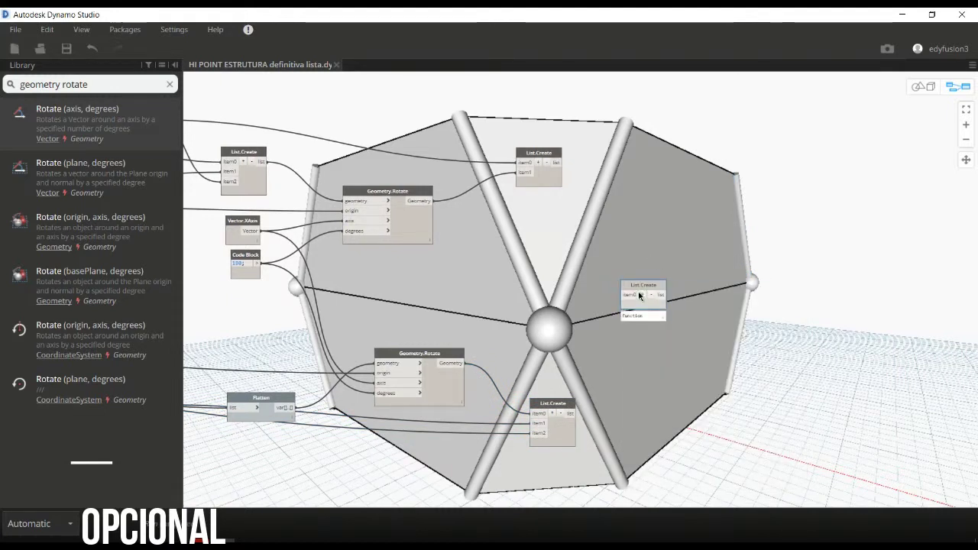
Wire the top list into item0 and the bottom list into item1 of the middle List.Create
scroll(652, 313, "up", 1)
scroll(653, 313, "up", 2)
scroll(549, 168, "down", 1)
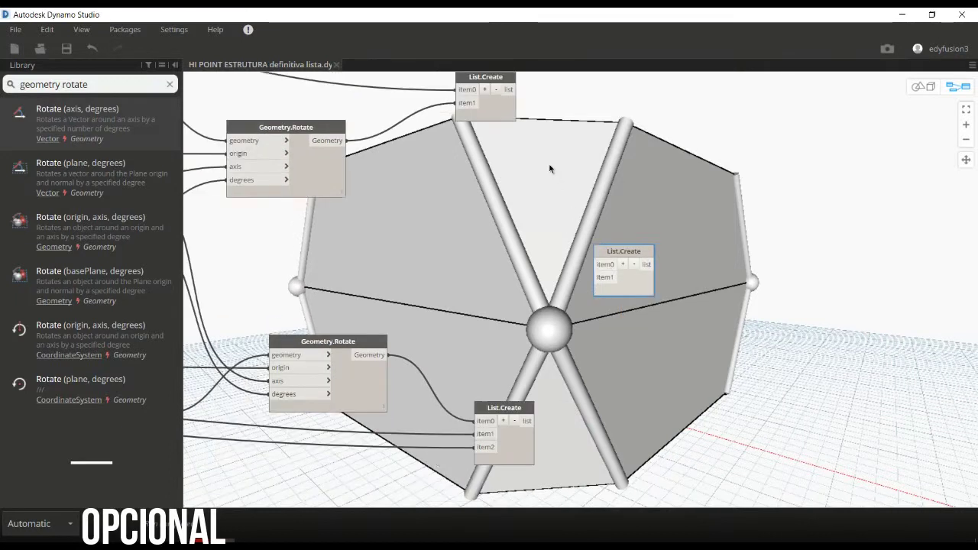
left_click(515, 90)
left_click(602, 263)
left_click(531, 420)
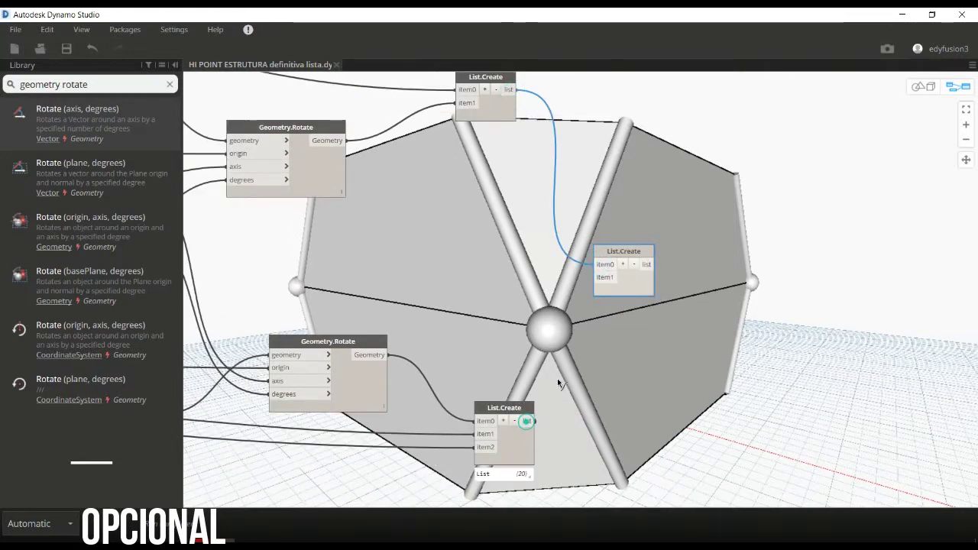
left_click(596, 277)
left_click(682, 320)
Add a Flatten node fed by the combined List.Create output
middle_click_drag(747, 291, 510, 304)
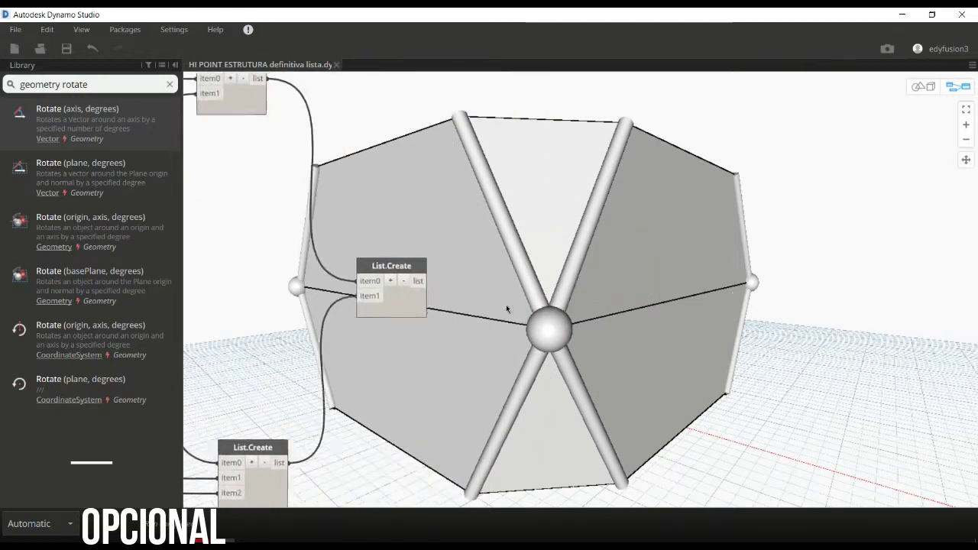
right_click(531, 291)
type("fla")
key("Escape")
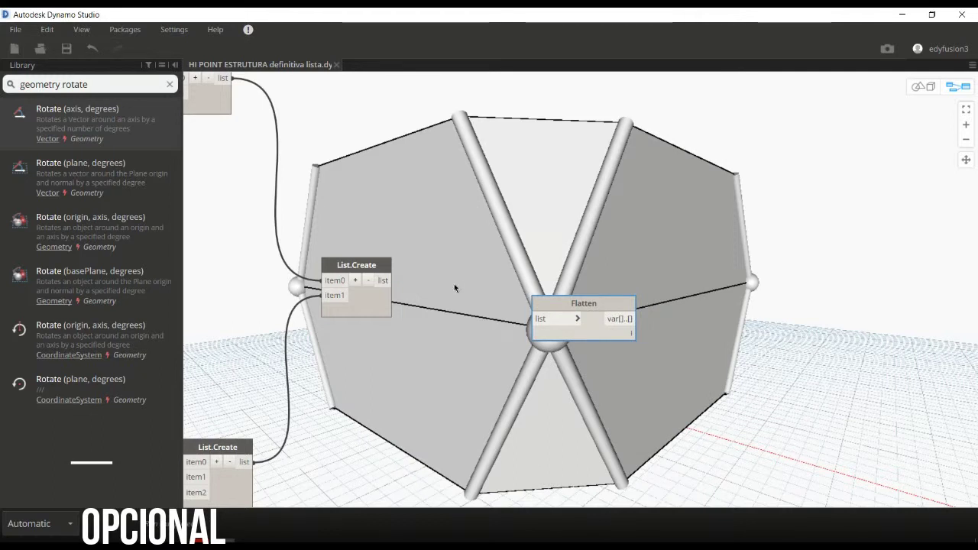
left_click(541, 315)
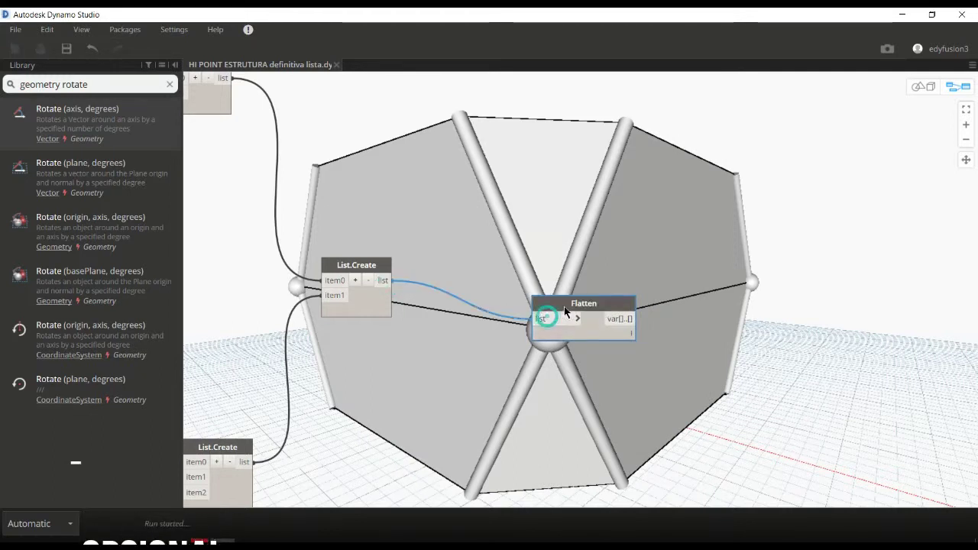
left_click_drag(565, 310, 455, 266)
left_click(590, 309)
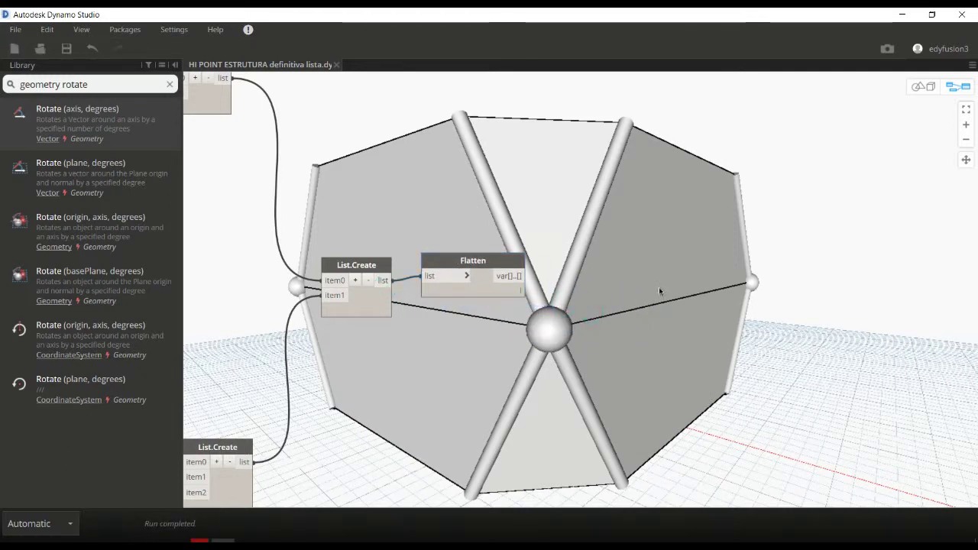
Add a Geometry.Translate node with the Flatten output as its geometry
right_click(683, 281)
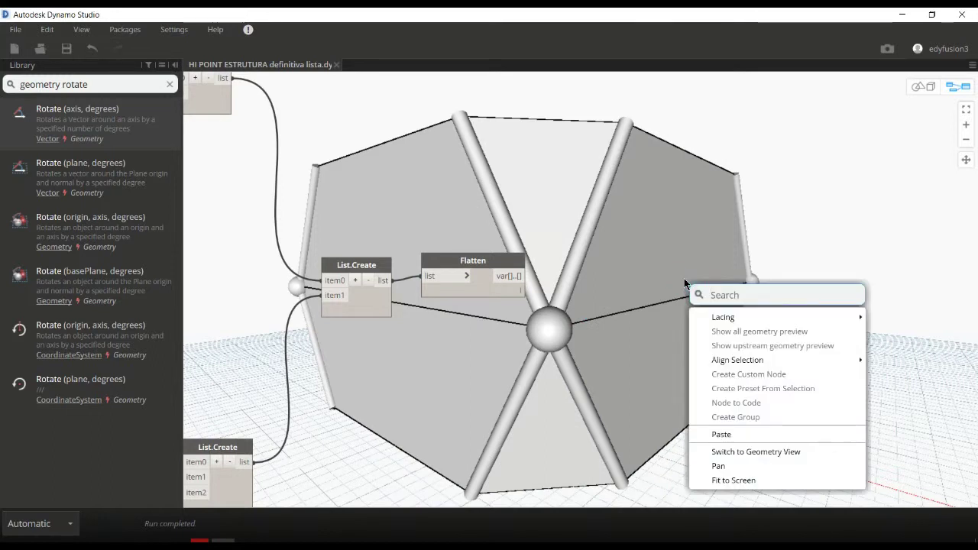
type("geometry tr")
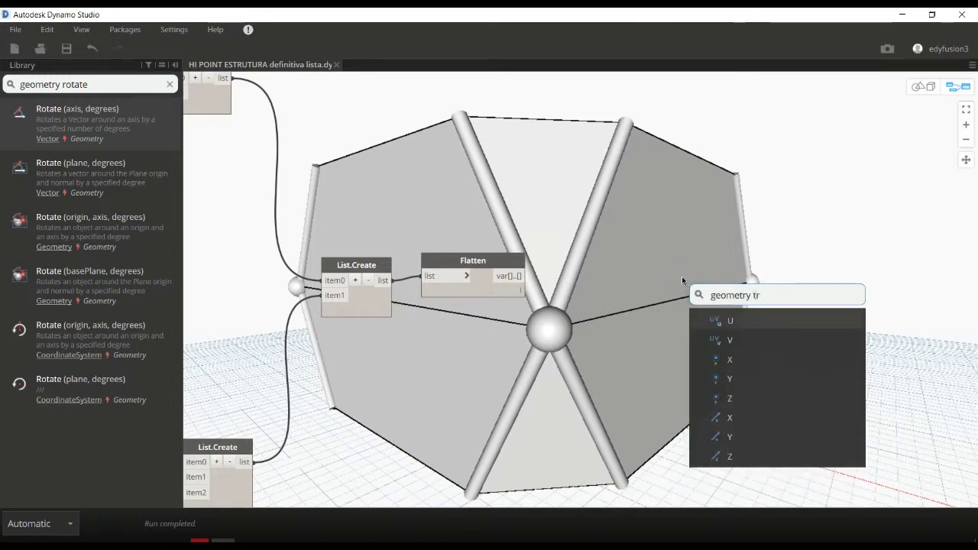
type("anslate")
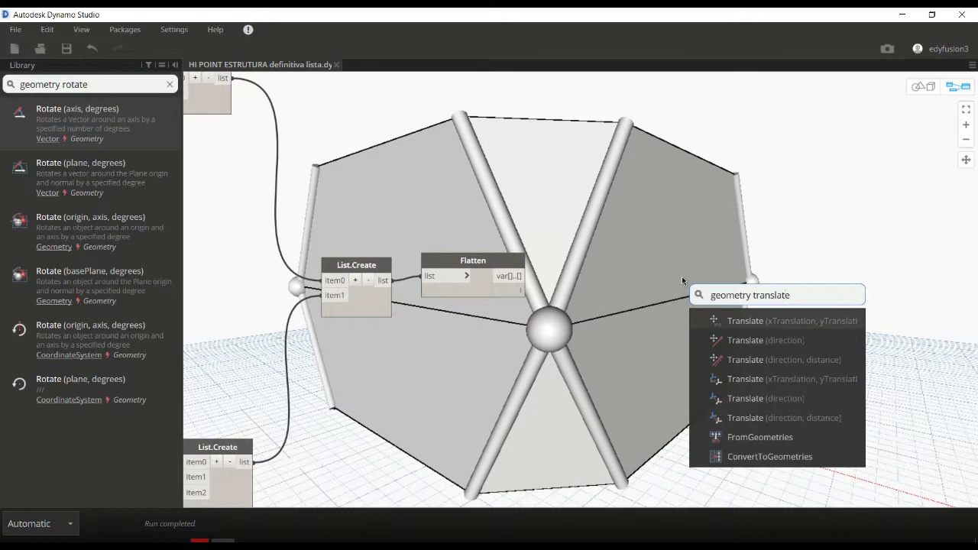
left_click(779, 320)
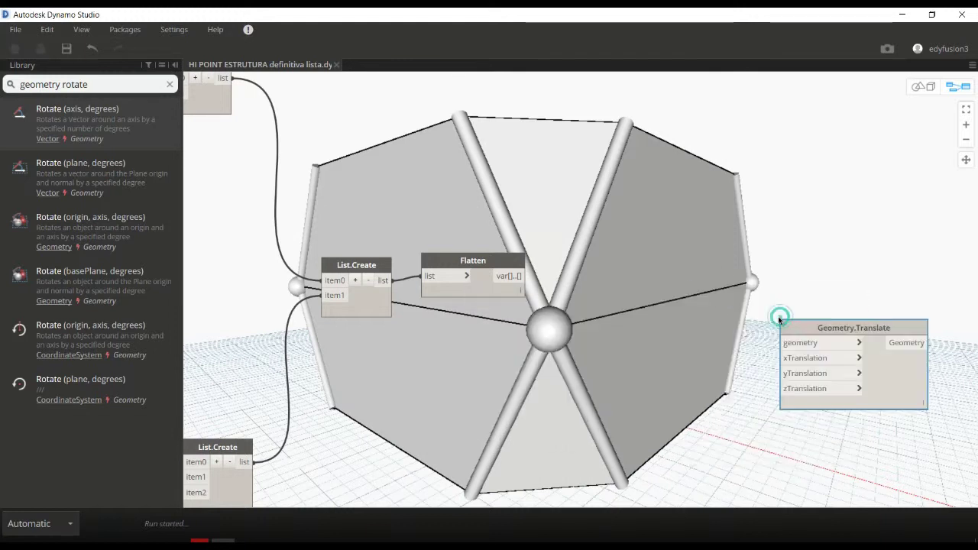
left_click_drag(780, 321, 665, 273)
double_click(687, 281)
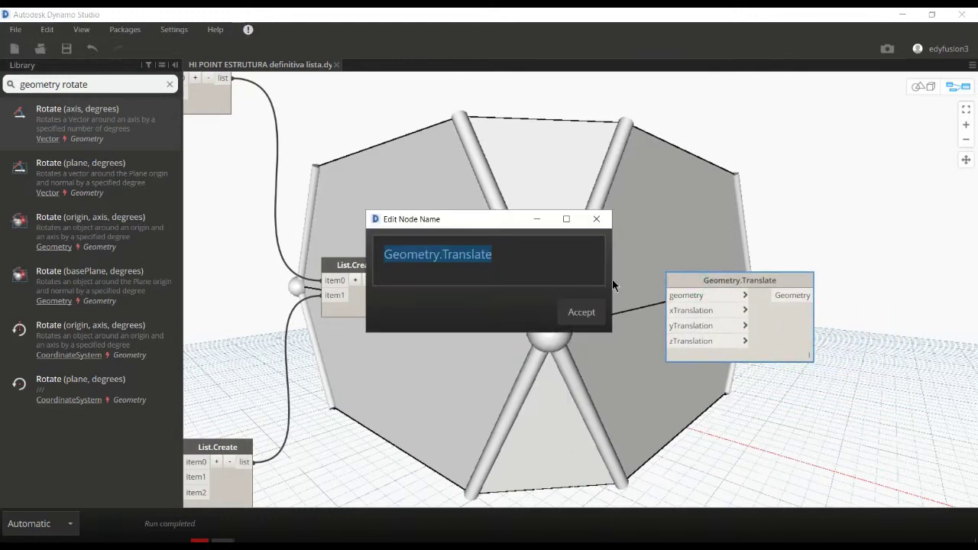
left_click(608, 222)
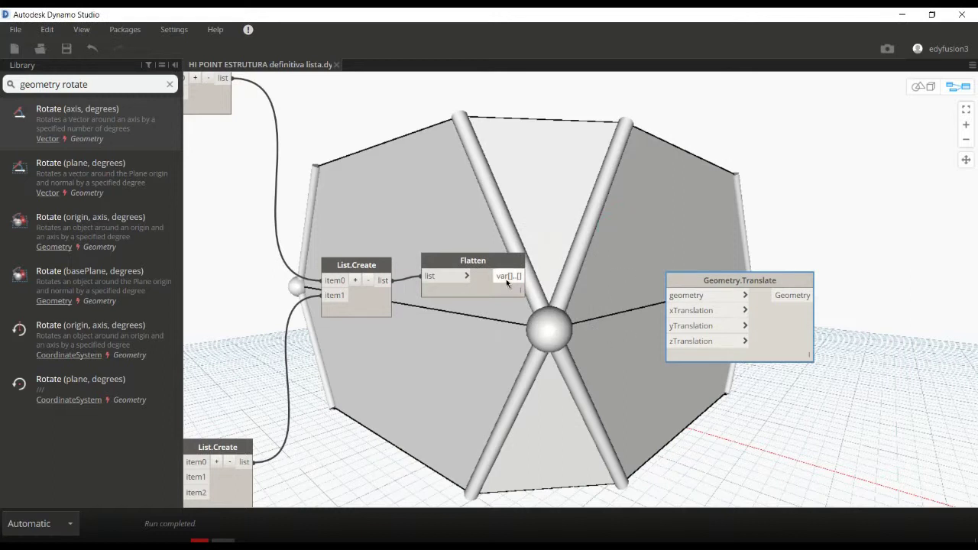
left_click_drag(508, 276, 672, 295)
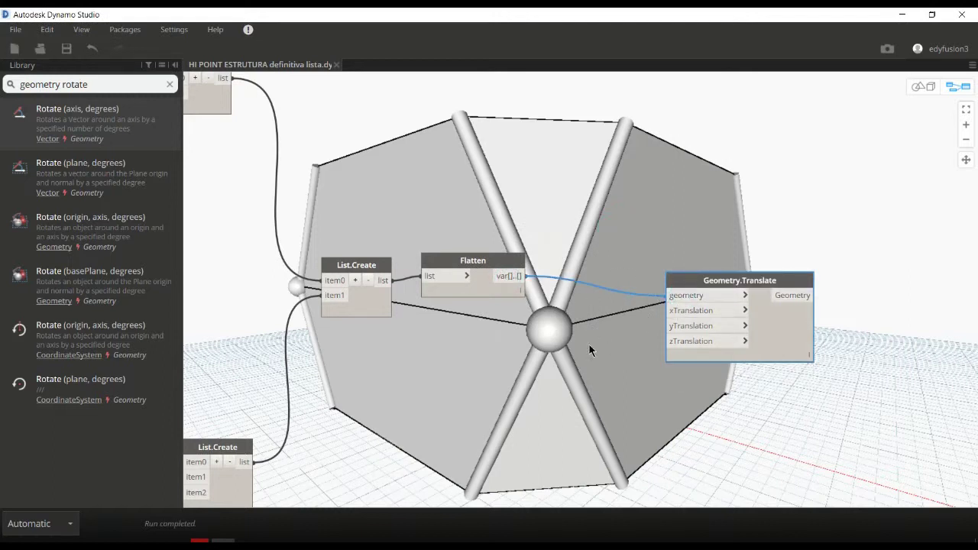
Create a 'z*2' Code Block and wire it to zTranslation
double_click(497, 362)
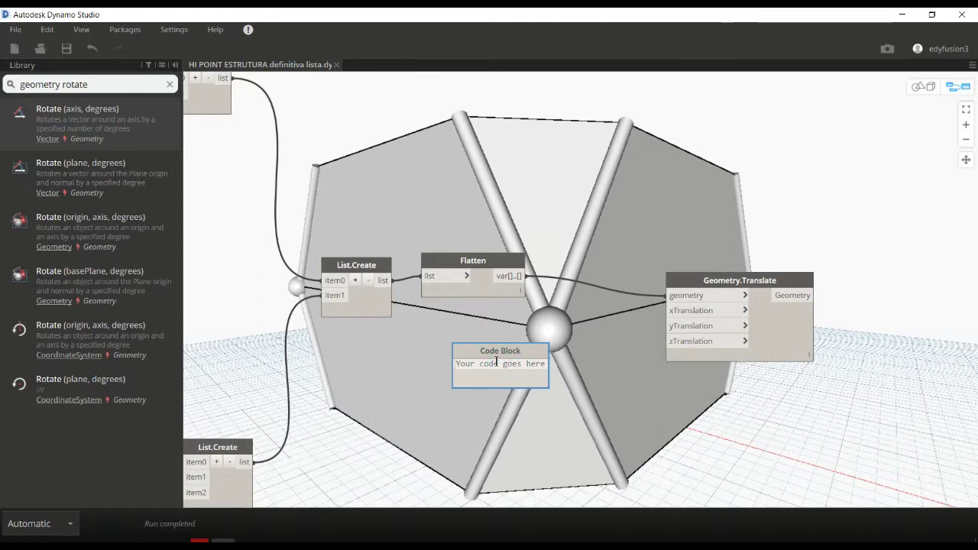
type("z*")
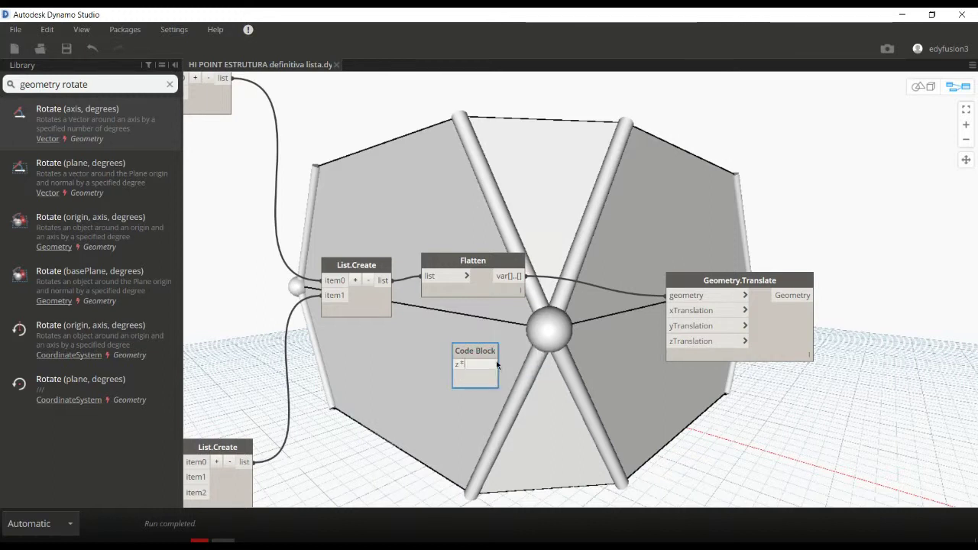
type("2")
left_click(557, 359)
mouse_move(494, 364)
left_mouse_down()
mouse_move(640, 359)
mouse_move(690, 346)
left_mouse_up()
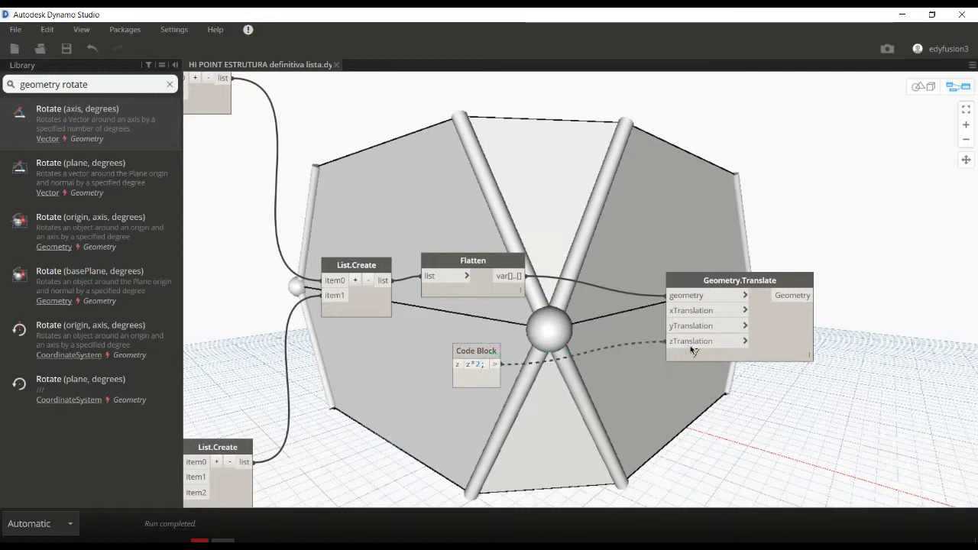
Connect the z slider output to the z*2 Code Block's z input
scroll(567, 395, "down", 3)
scroll(574, 394, "down", 3)
scroll(368, 433, "up", 2)
scroll(421, 347, "up", 2)
scroll(375, 312, "up", 2)
scroll(377, 342, "up", 2)
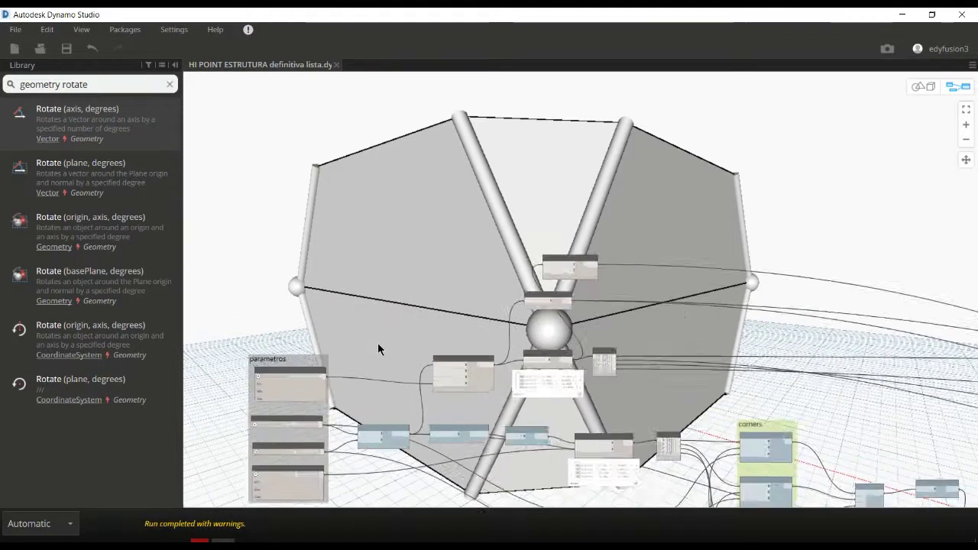
scroll(377, 342, "up", 2)
scroll(408, 268, "up", 2)
scroll(425, 242, "up", 2)
scroll(420, 244, "up", 2)
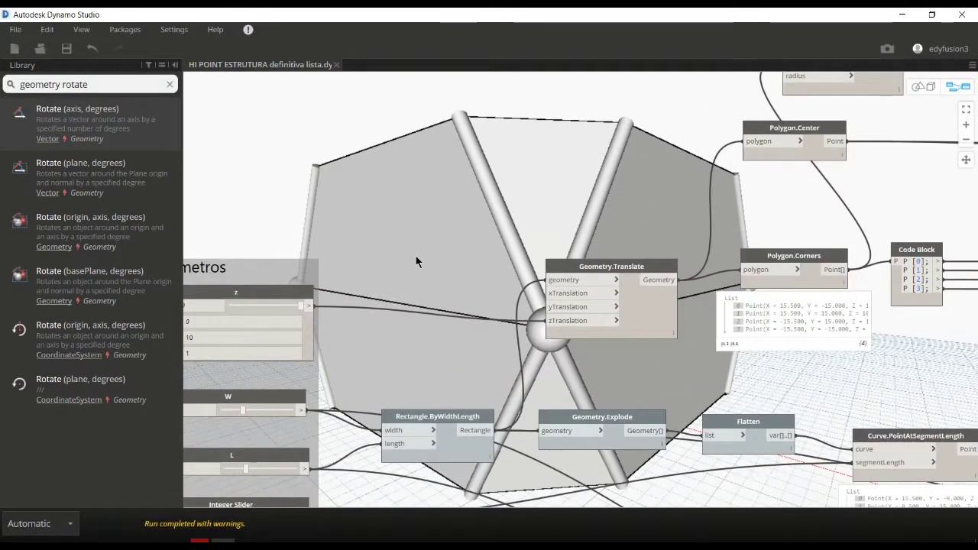
scroll(439, 306, "up", 2)
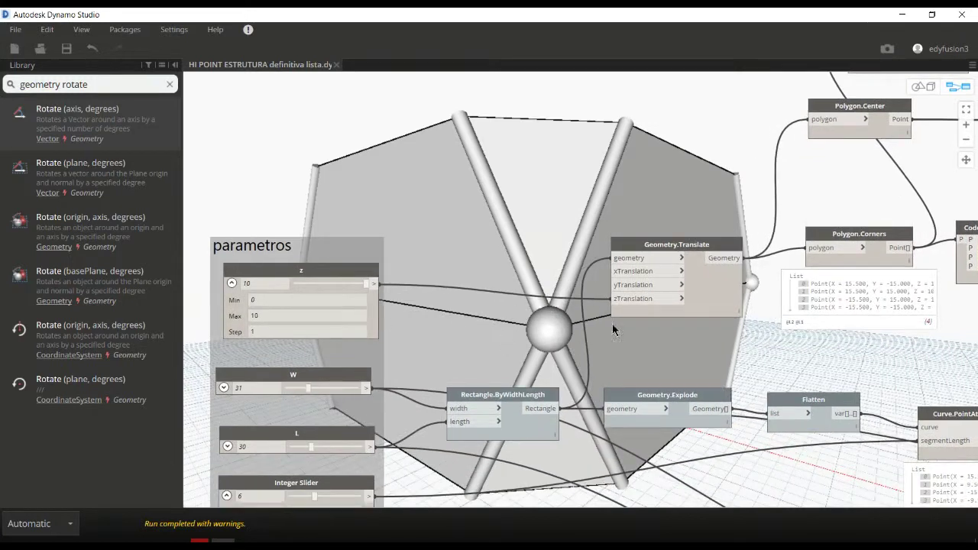
left_click(373, 282)
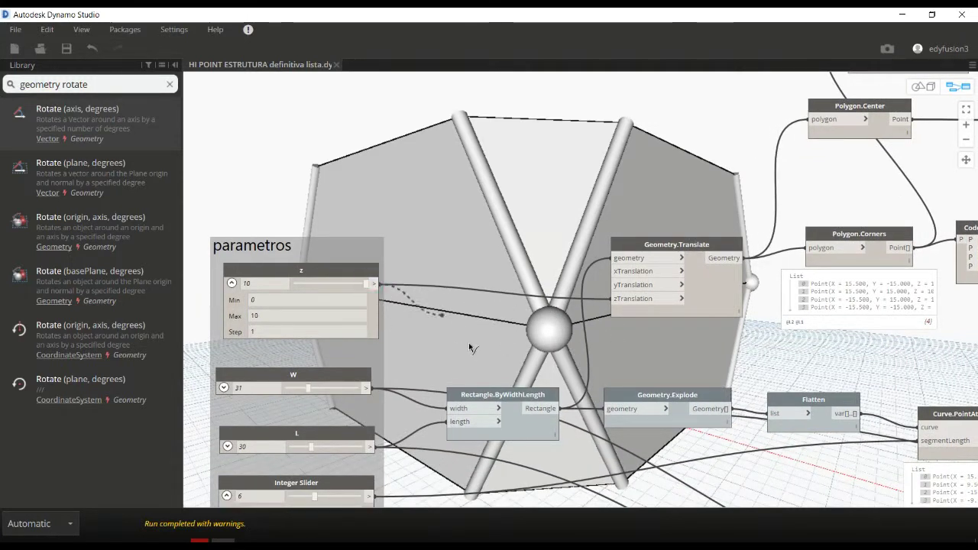
scroll(476, 351, "down", 3)
scroll(481, 345, "down", 2)
scroll(489, 351, "down", 2)
scroll(604, 393, "up", 1)
scroll(580, 374, "up", 2)
scroll(553, 355, "up", 2)
scroll(535, 348, "up", 2)
scroll(532, 346, "up", 3)
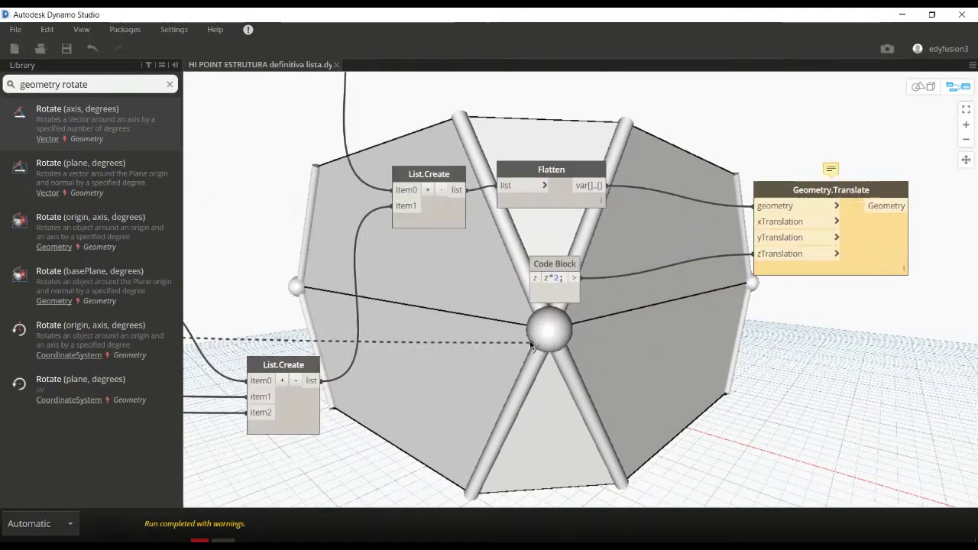
left_click(531, 278)
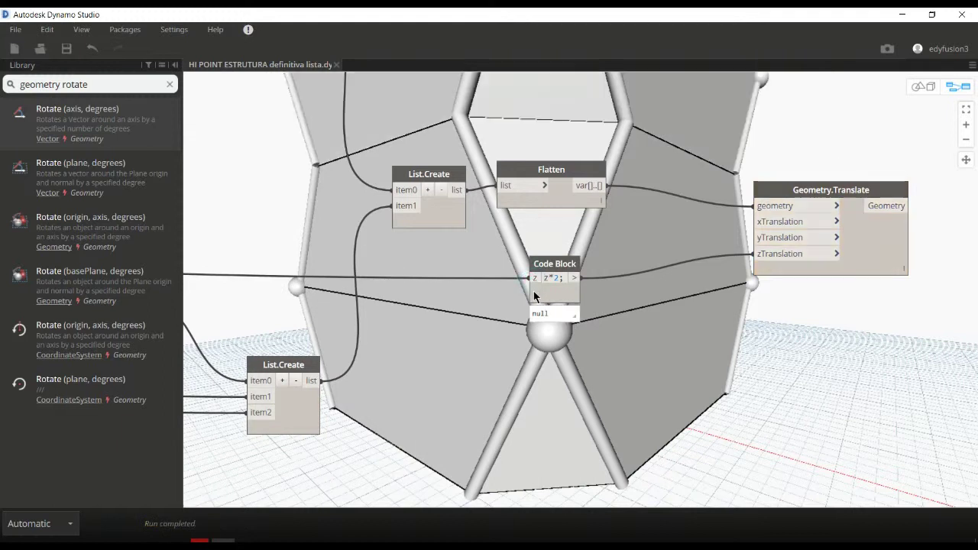
Zoom the 3D preview to inspect the two-tier stacked vessel
scroll(522, 351, "down", 1)
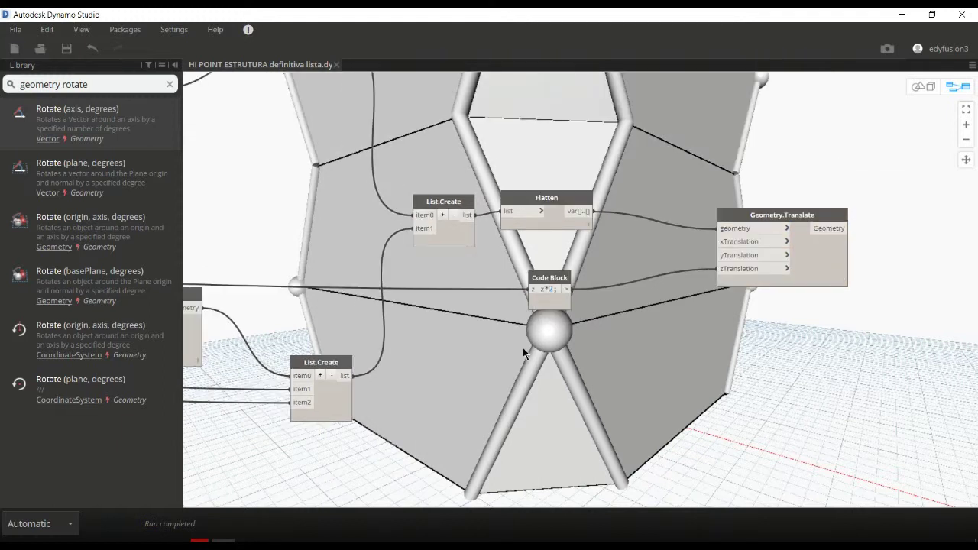
key("ctrl+b")
scroll(523, 348, "down", 2)
scroll(522, 348, "down", 2)
scroll(562, 325, "down", 2)
mouse_move(561, 325)
right_mouse_down()
mouse_move(540, 363)
mouse_move(553, 359)
mouse_move(535, 356)
mouse_move(551, 437)
mouse_move(541, 346)
mouse_move(527, 359)
mouse_move(406, 349)
mouse_move(486, 325)
right_mouse_up()
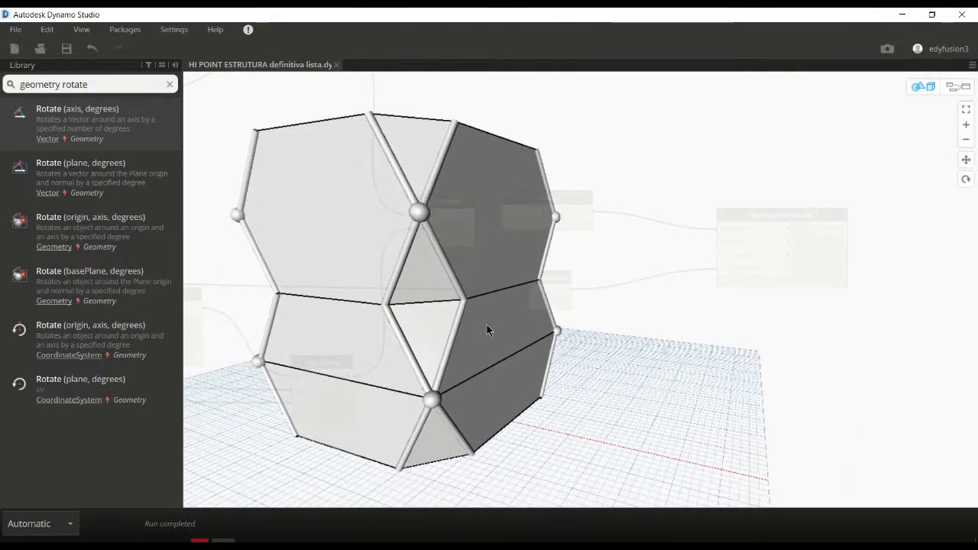
key("ctrl+b")
scroll(472, 394, "down", 5)
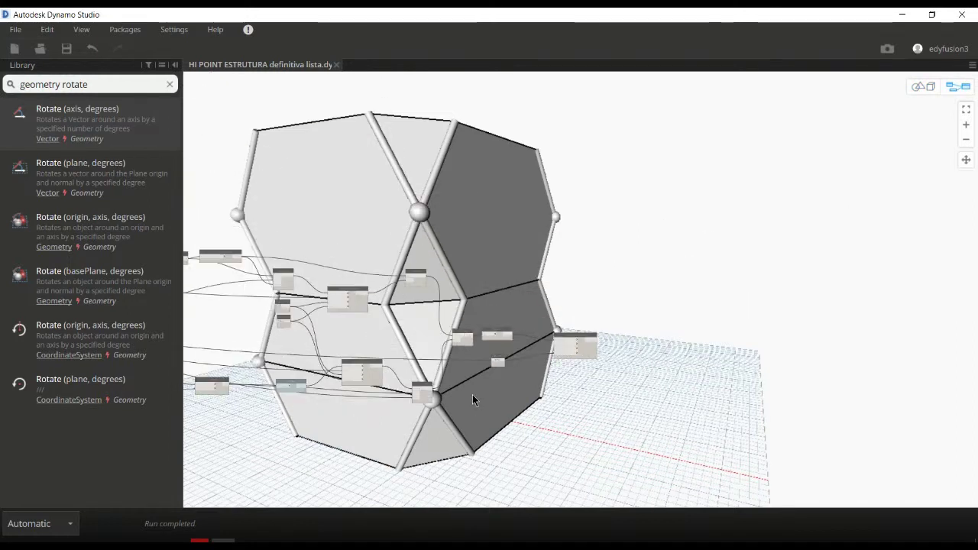
scroll(384, 436, "up", 3)
scroll(742, 432, "up", 2)
middle_click_drag(650, 451, 792, 445)
scroll(703, 398, "up", 2)
scroll(701, 397, "up", 2)
scroll(515, 327, "up", 1)
middle_click_drag(515, 327, 829, 454)
scroll(652, 397, "up", 2)
scroll(644, 394, "up", 1)
scroll(641, 416, "down", 2)
scroll(638, 382, "up", 1)
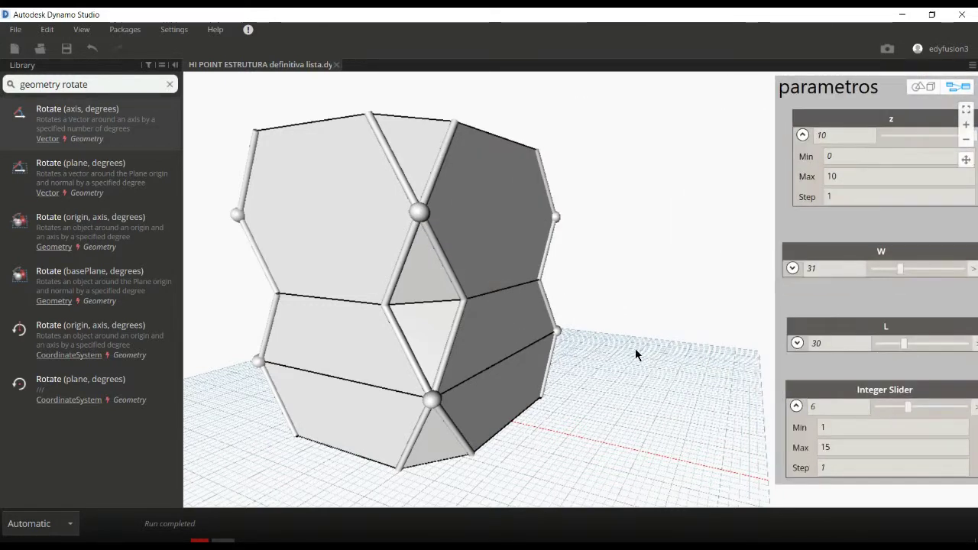
Experiment with the z, W (24–65) and L (36–46) sliders
middle_click_drag(635, 348, 582, 356)
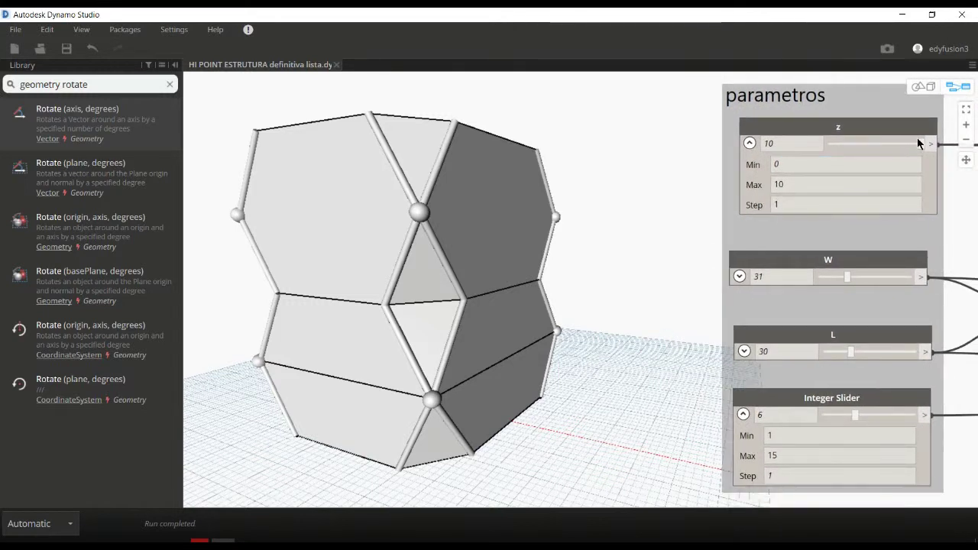
mouse_move(920, 144)
left_mouse_down()
mouse_move(848, 150)
mouse_move(914, 152)
left_mouse_up()
left_click_drag(849, 276, 841, 276)
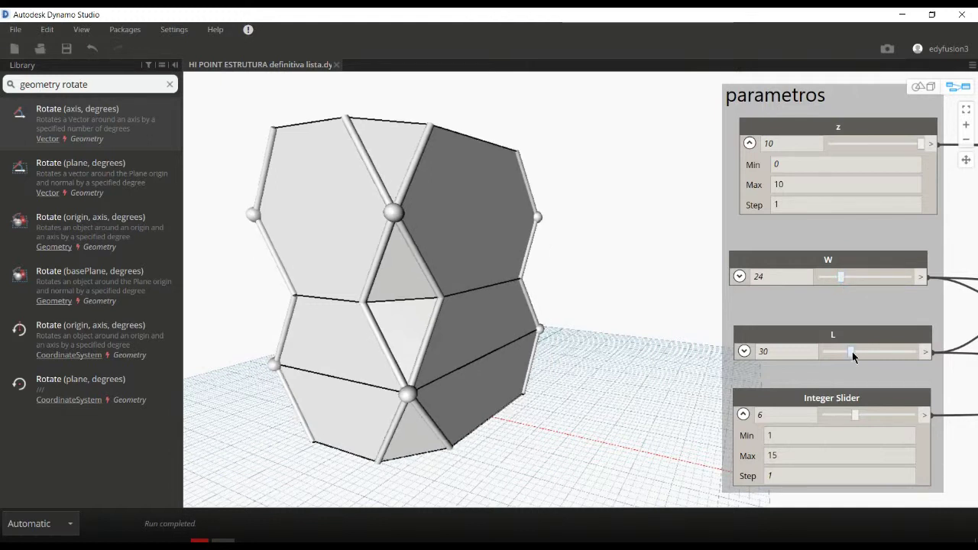
left_click_drag(851, 351, 867, 352)
left_click_drag(866, 351, 837, 361)
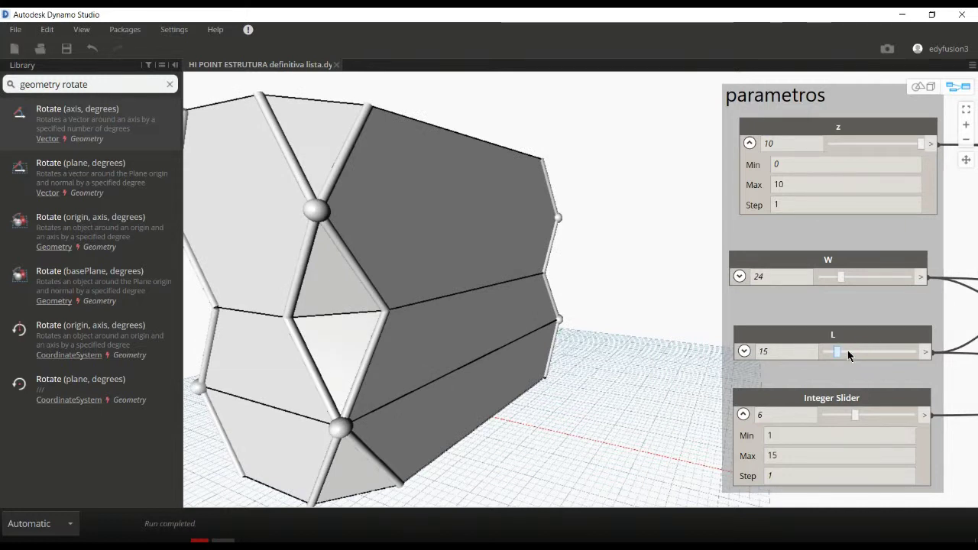
left_click_drag(839, 276, 876, 276)
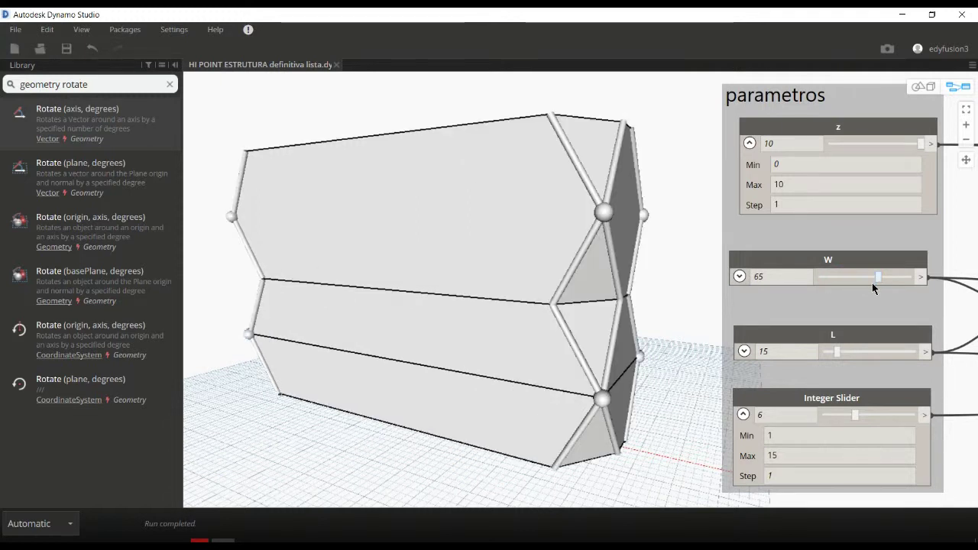
left_click_drag(879, 277, 867, 275)
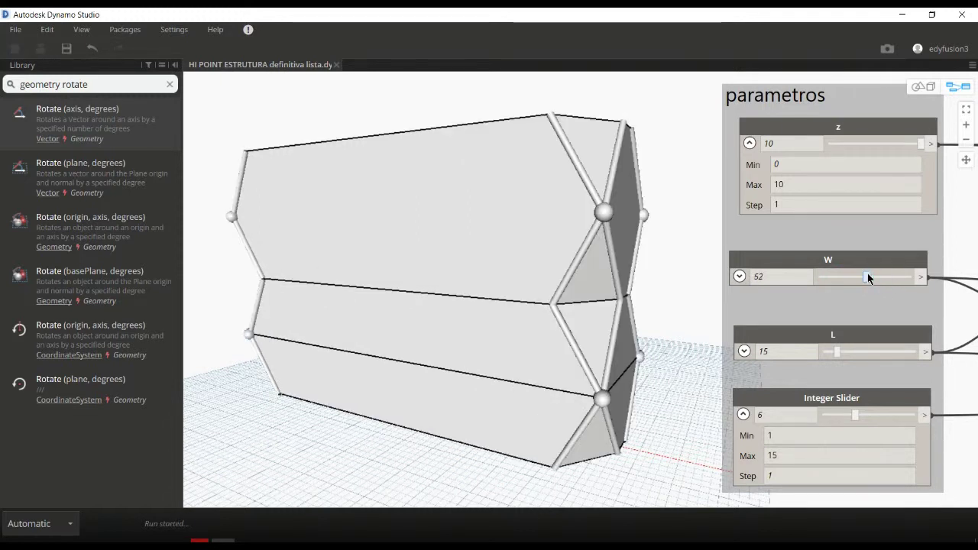
Enter 50 directly into both the W and L slider fields
double_click(787, 275)
type("50")
key("Return")
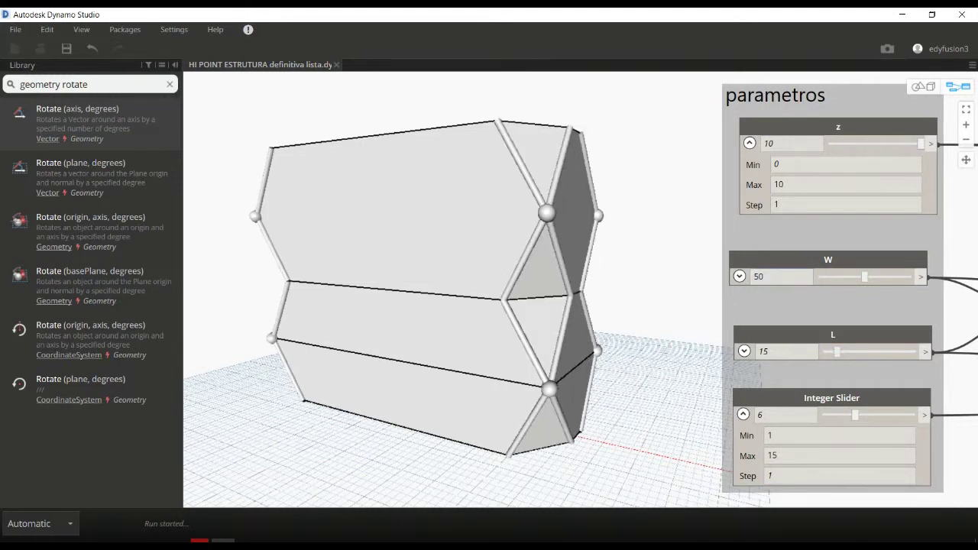
double_click(776, 351)
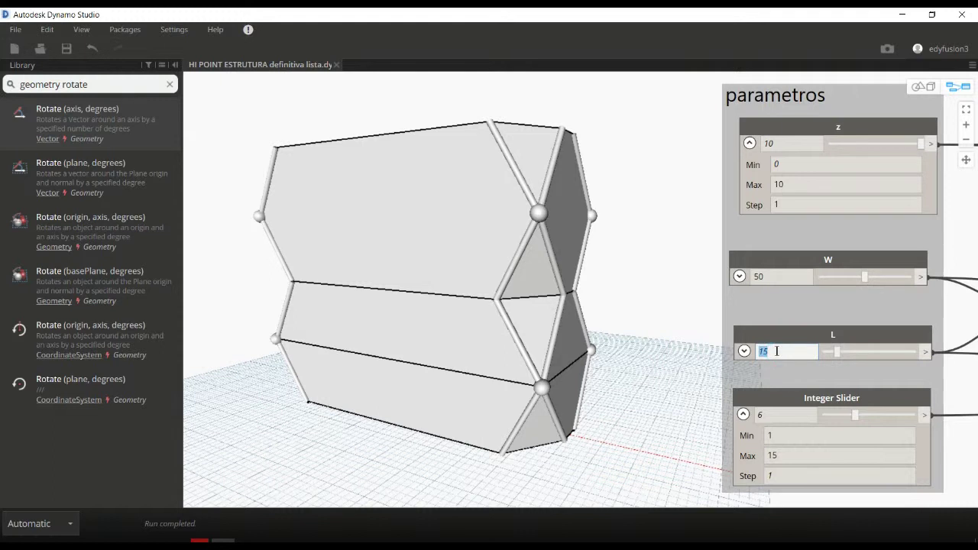
type("50")
key("Return")
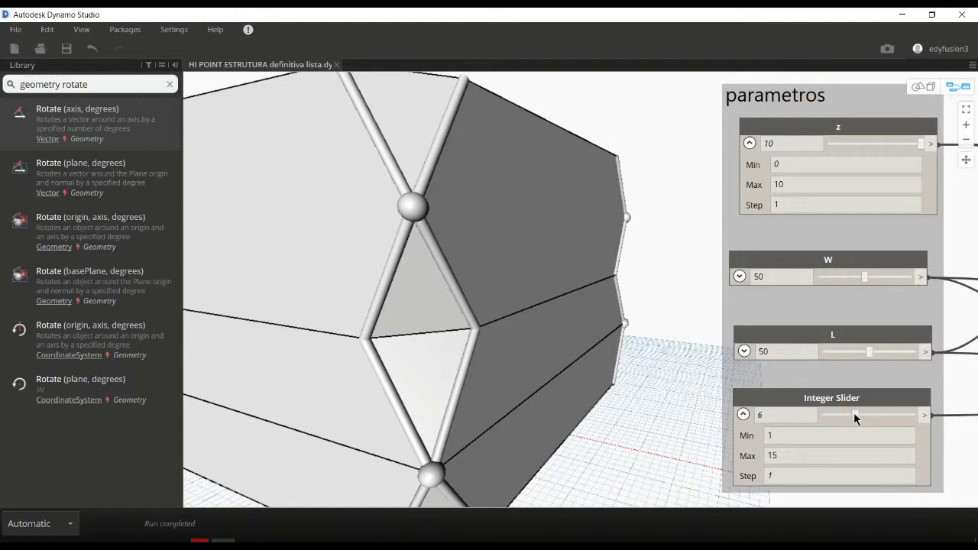
Try Integer Slider values 4 and 13 and orbit the vessel preview
mouse_move(849, 412)
left_mouse_down()
mouse_move(836, 424)
mouse_move(825, 417)
mouse_move(889, 403)
left_mouse_up()
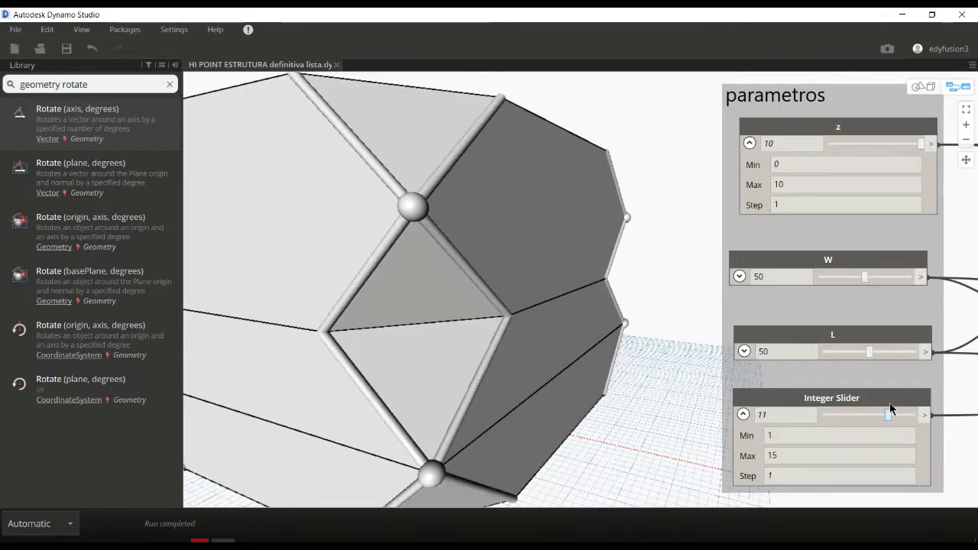
left_click_drag(889, 403, 900, 408)
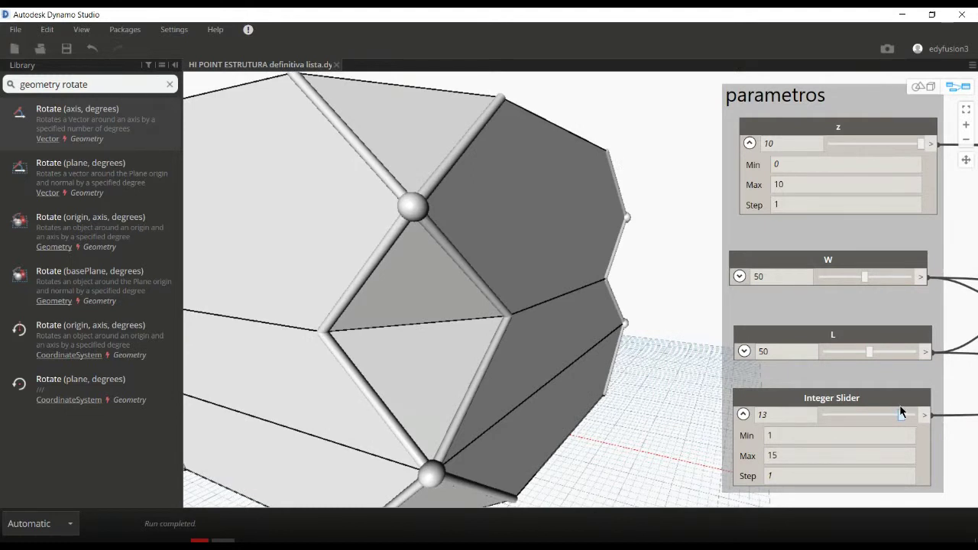
scroll(582, 372, "down", 1)
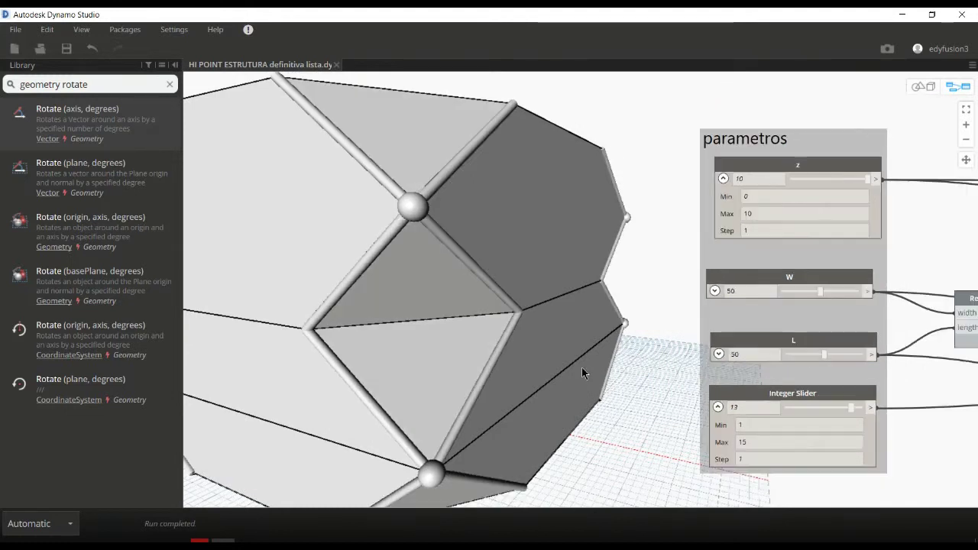
scroll(655, 372, "up", 1)
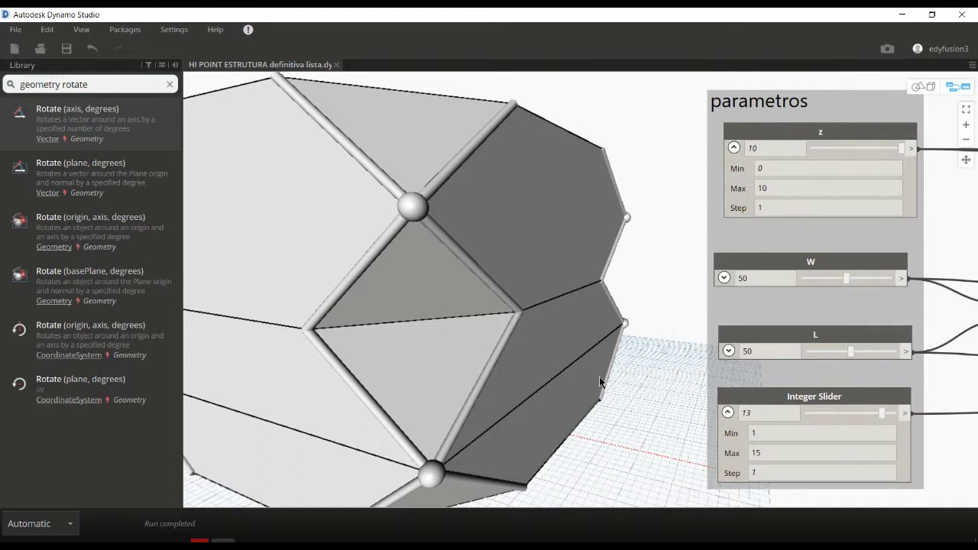
key("ctrl+b")
scroll(587, 383, "down", 1)
right_click_drag(606, 382, 603, 388)
key("ctrl+b")
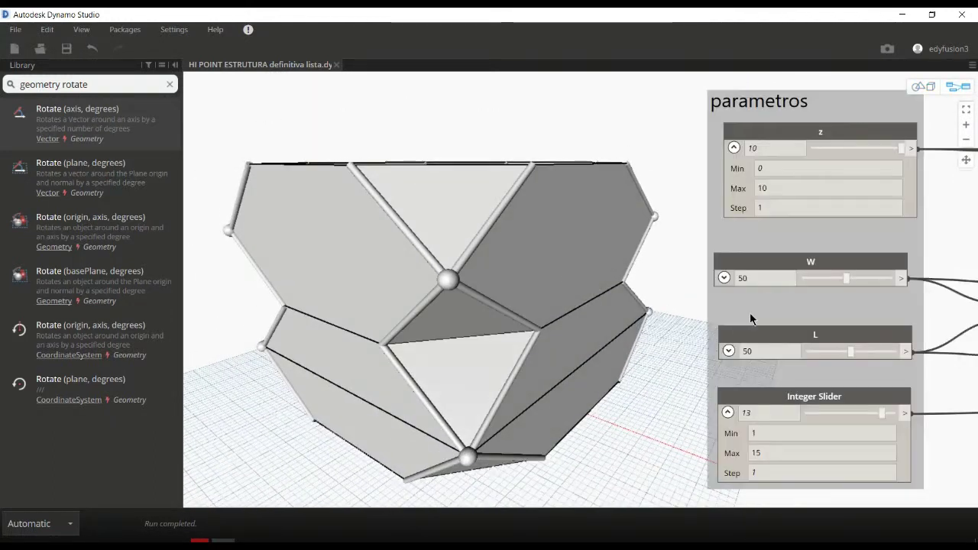
Set W and L to 25 and lower the Integer Slider to 7
double_click(762, 277)
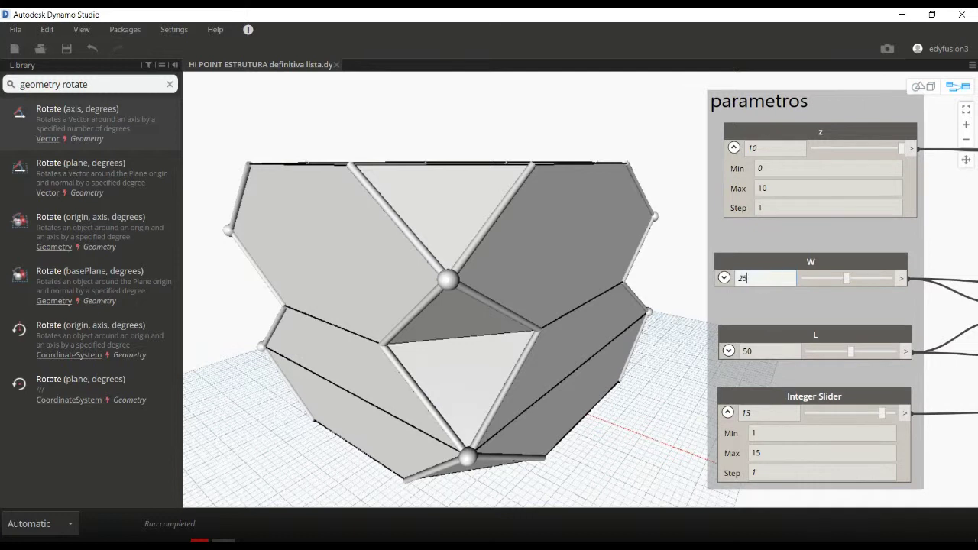
key("Return")
double_click(761, 349)
type("25")
key("Return")
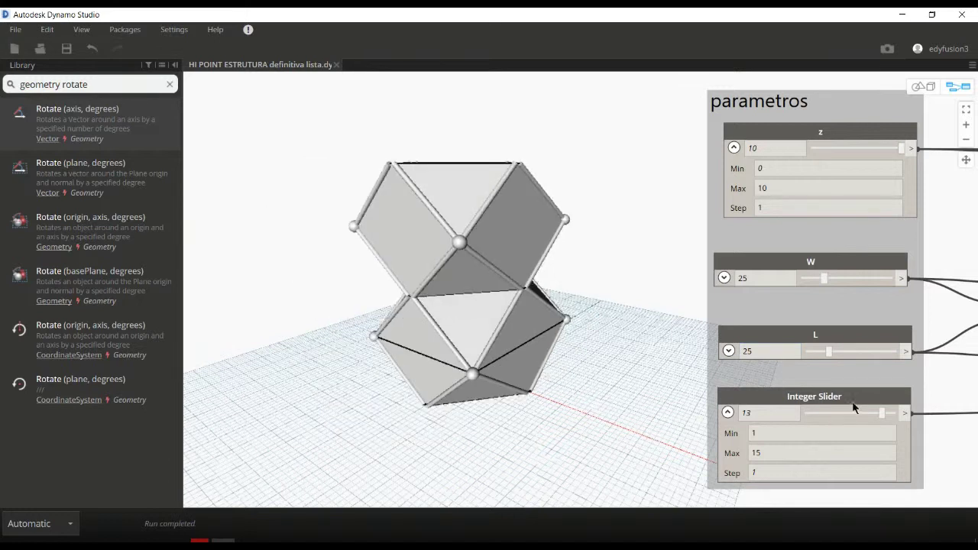
mouse_move(883, 415)
left_mouse_down()
mouse_move(852, 427)
mouse_move(818, 413)
mouse_move(841, 406)
left_mouse_up()
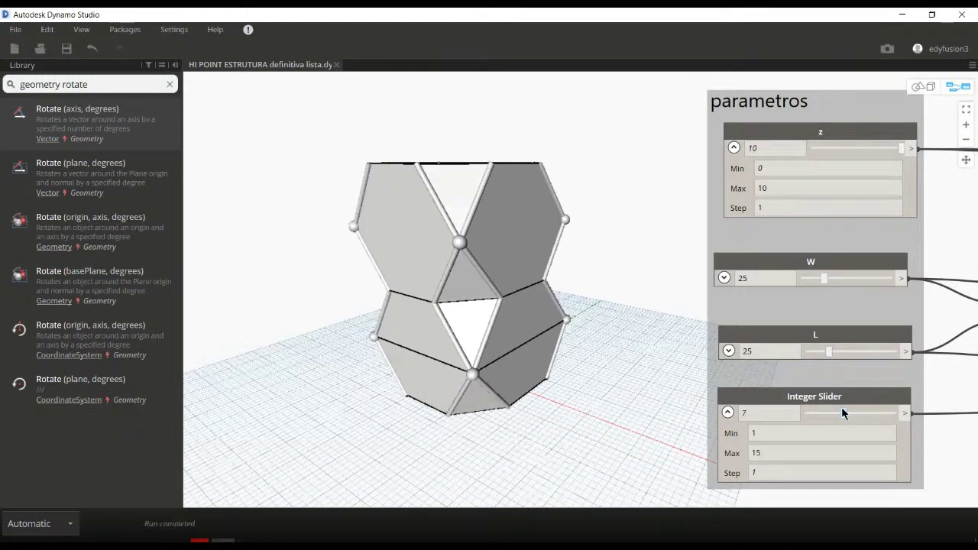